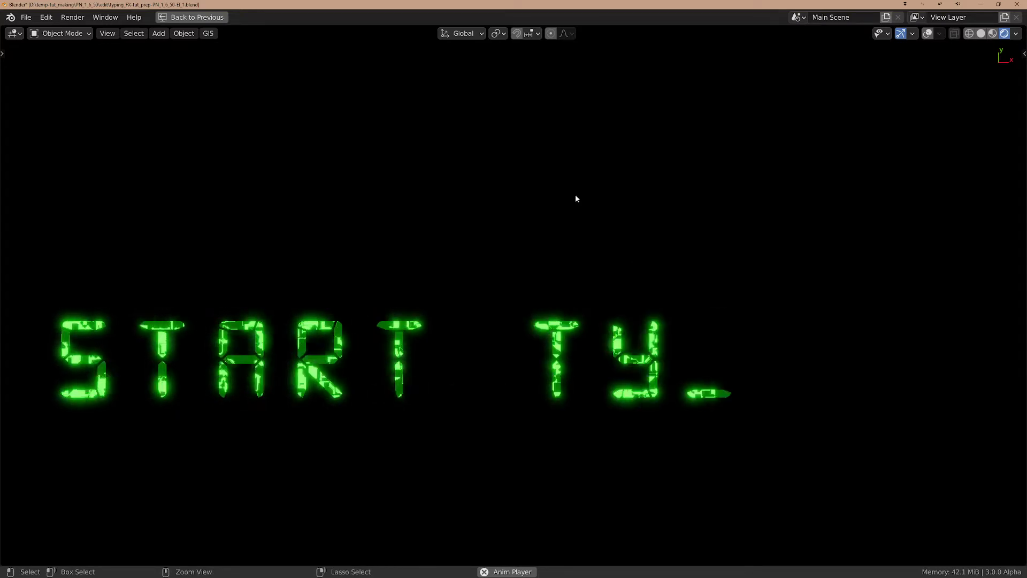
Restore the full workspace layout and replace the text of the text-clone object with BLENDER.
key("ctrl+space")
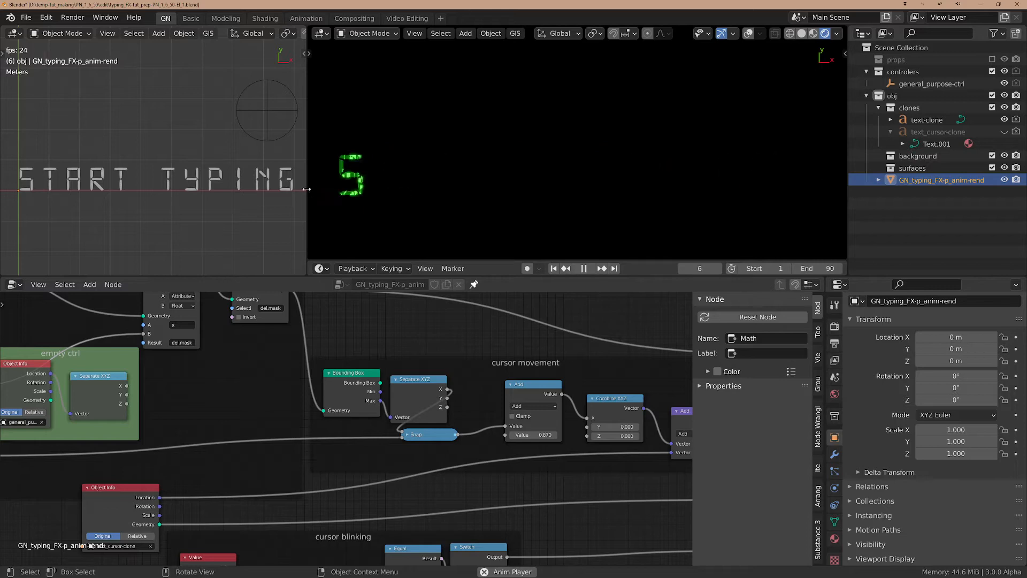
left_click(290, 184)
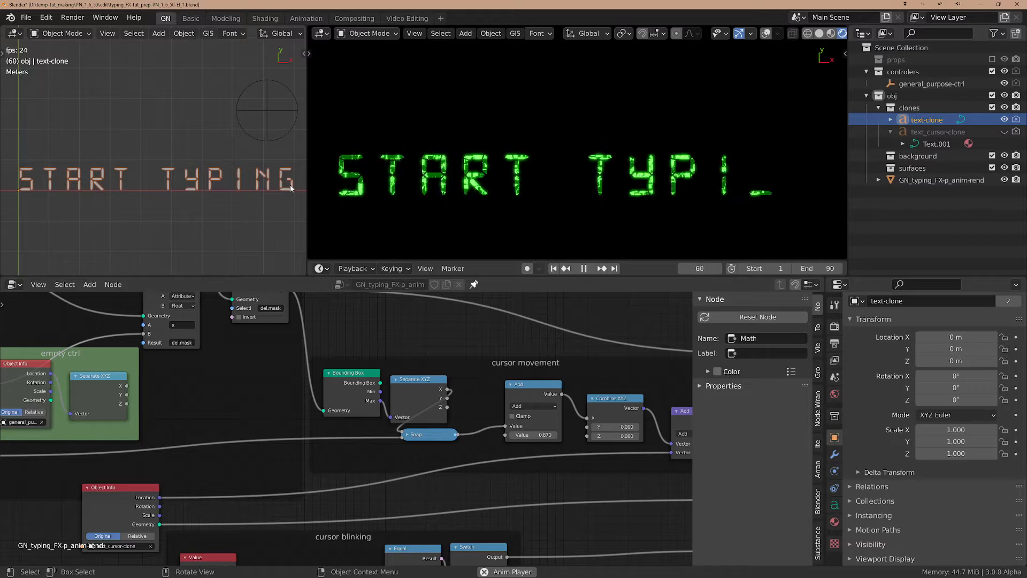
key("Tab")
key("BackSpace")
key("BackSpace")
key("BackSpace")
key("BackSpace")
key("BackSpace")
key("BackSpace")
key("BackSpace")
key("BackSpace")
key("BackSpace")
key("BackSpace")
key("BackSpace")
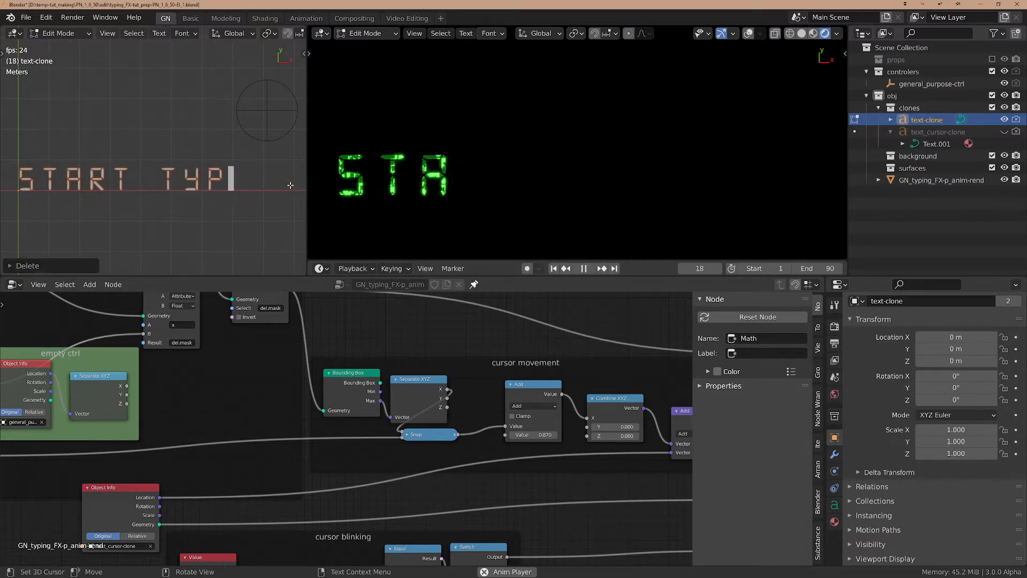
key("BackSpace")
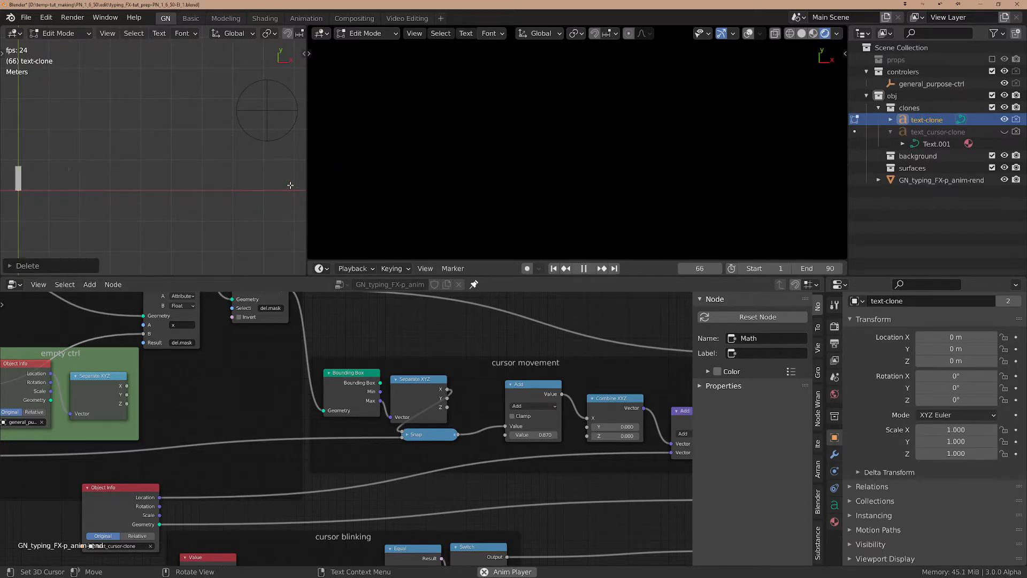
type("BLE")
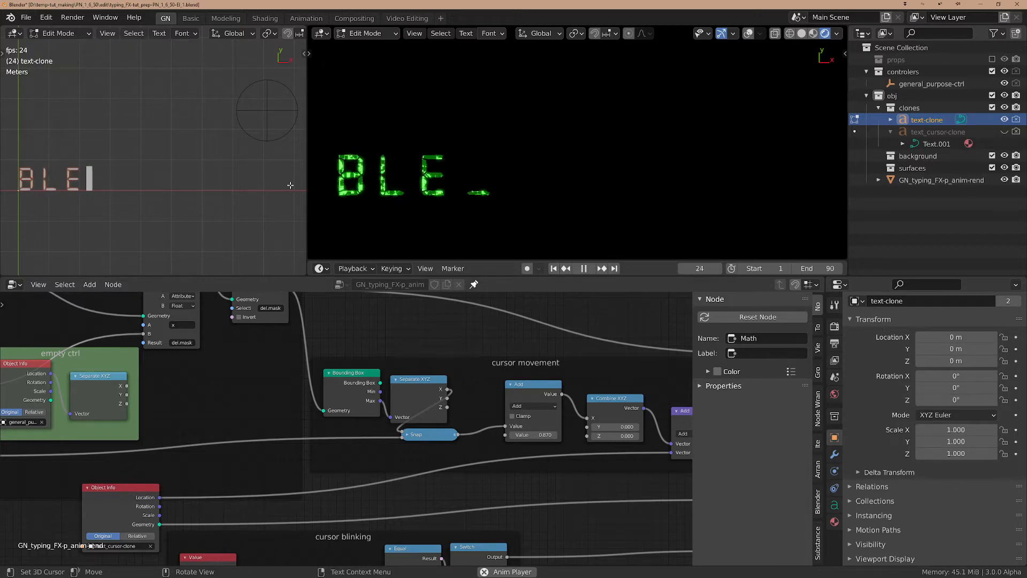
type("NDER")
key("Tab")
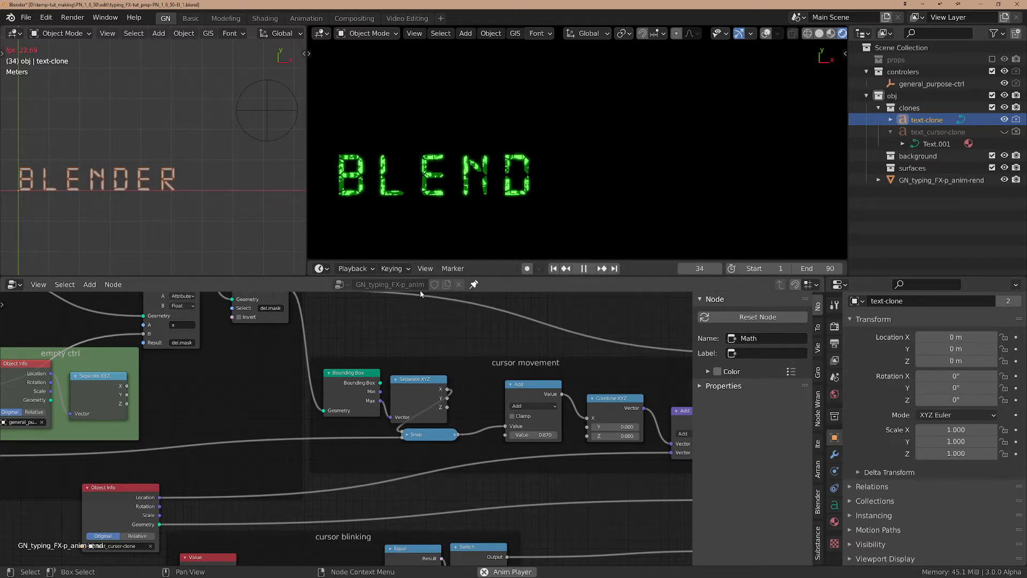
Stop the animation playback and examine the cursor blinking, driver ctrl and empty ctrl node frames.
left_click(586, 271)
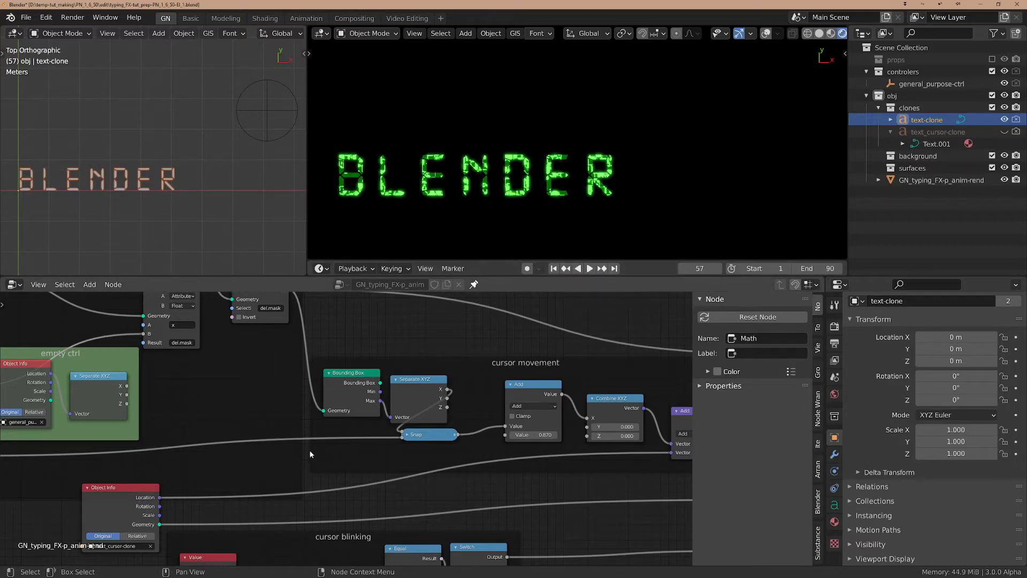
middle_click_drag(273, 490, 358, 351)
scroll(414, 380, "up", 6)
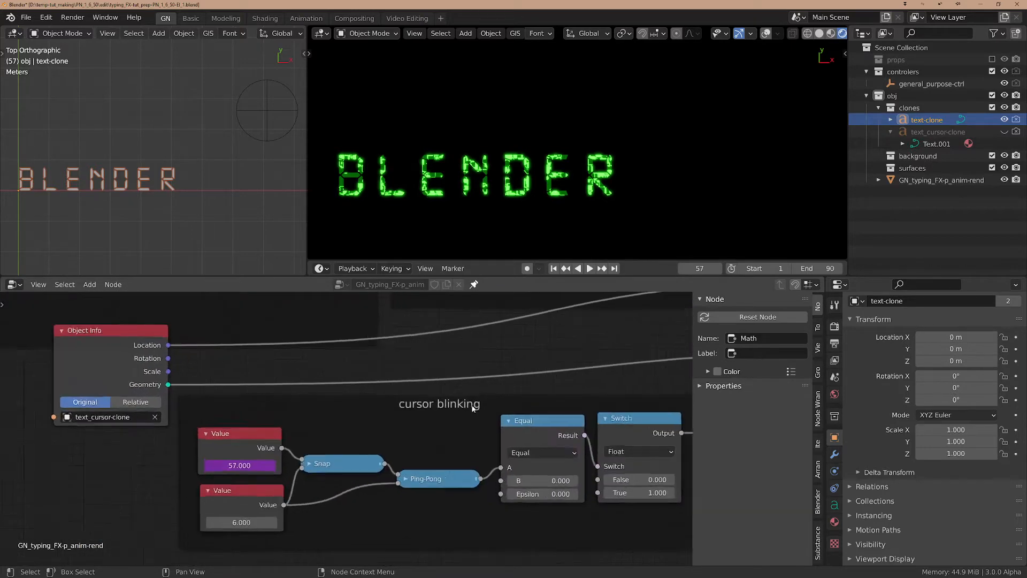
middle_click_drag(468, 406, 638, 479)
scroll(314, 348, "down", 1)
middle_click_drag(314, 348, 577, 425)
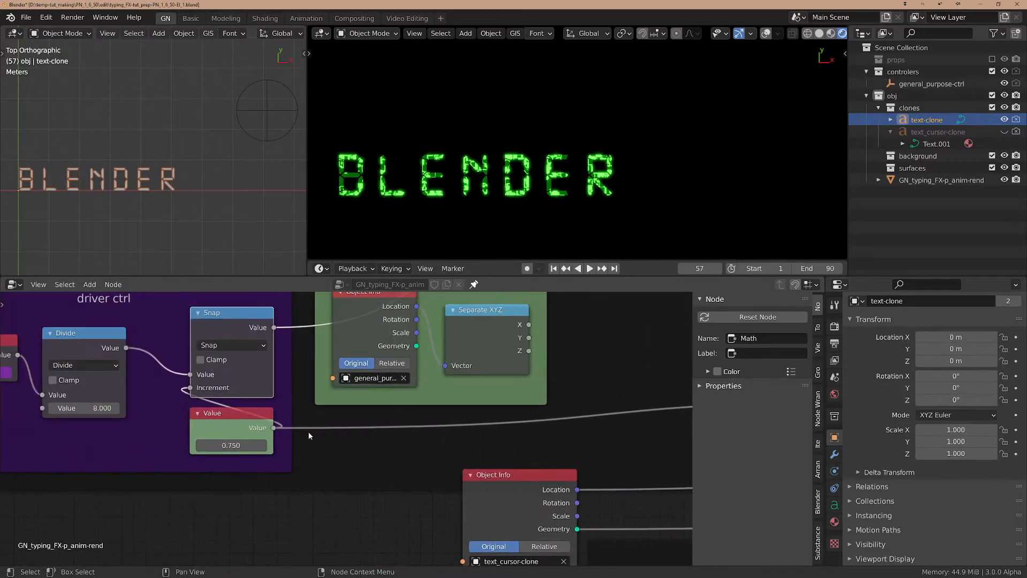
middle_click_drag(308, 432, 512, 480)
middle_click_drag(353, 390, 231, 424)
scroll(238, 420, "down", 2)
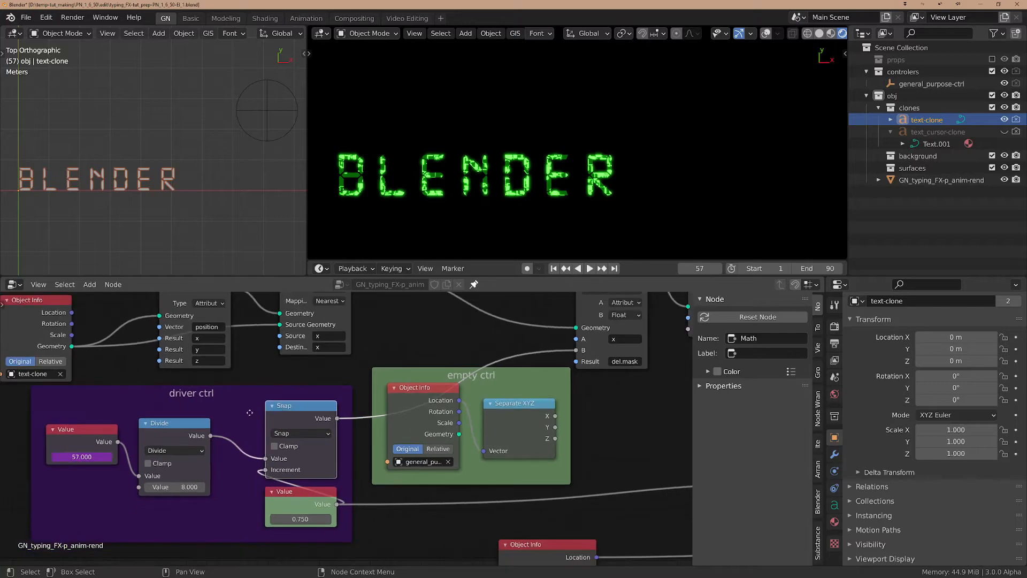
Connect the X output of Separate XYZ in the empty ctrl frame to input B of the Greater Than or Equal comparison node.
middle_click_drag(318, 376, 231, 405)
scroll(232, 405, "up", 3)
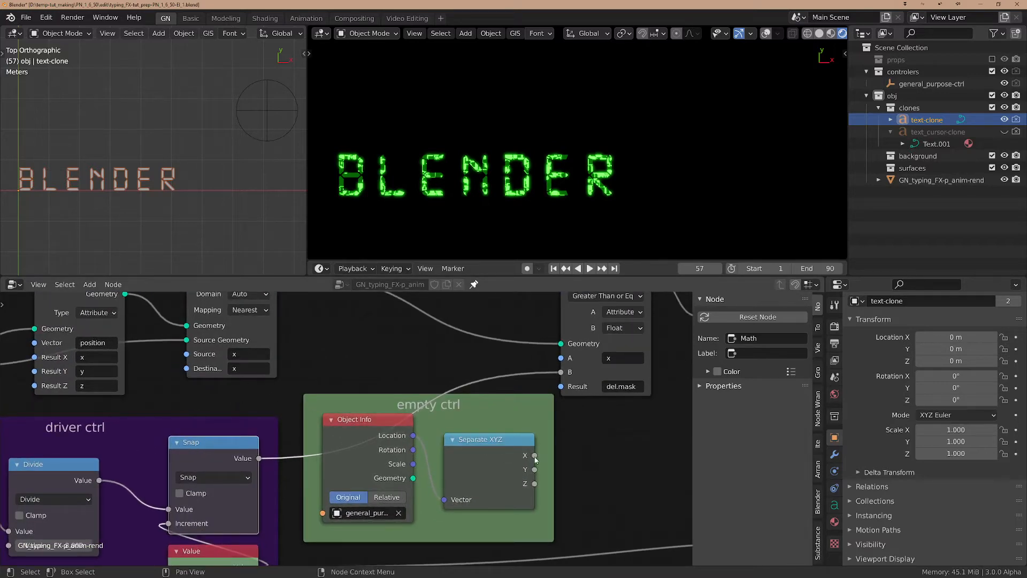
left_click_drag(535, 456, 560, 372)
Move the general_purpose-ctrl empty to about X 6.35 m, Y 2.27 m.
left_click(273, 133)
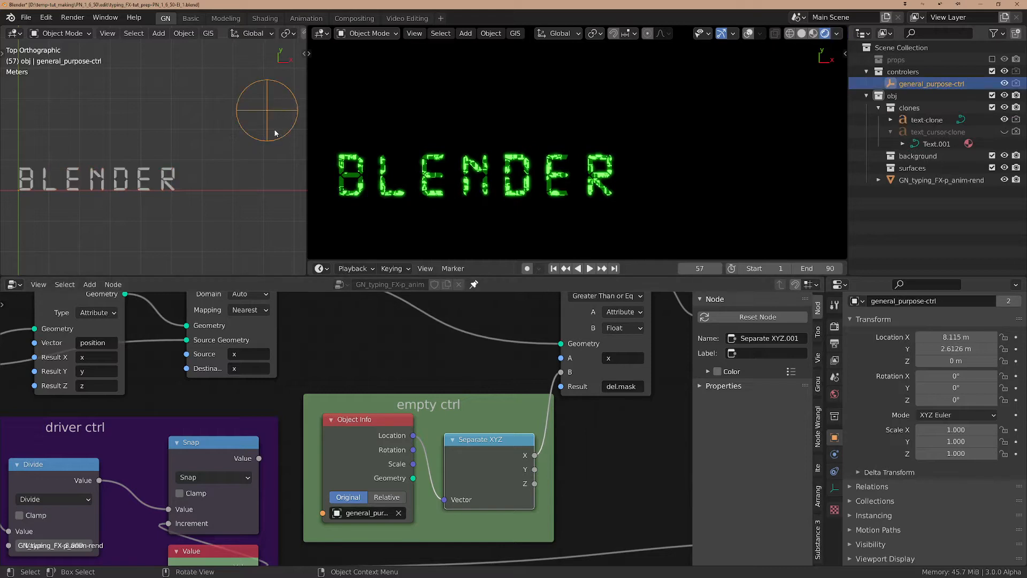
key("g")
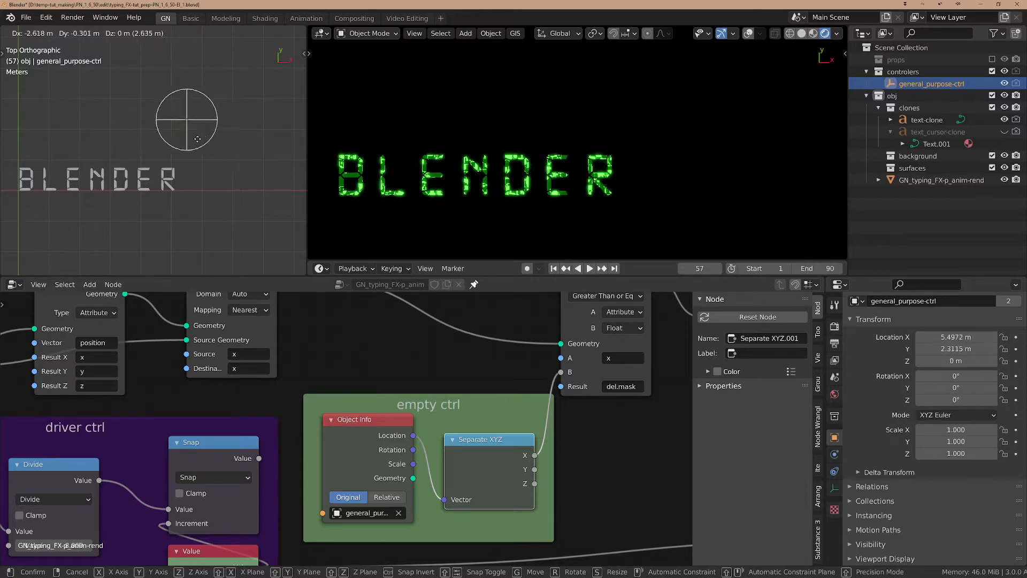
left_click(221, 144)
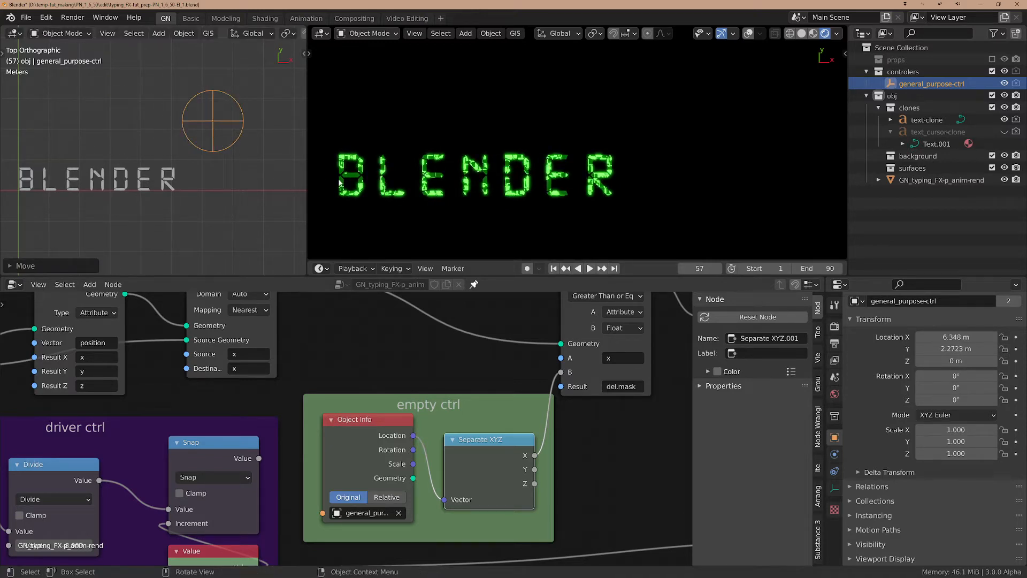
Start a new file without saving the changes to the current project.
left_click(26, 18)
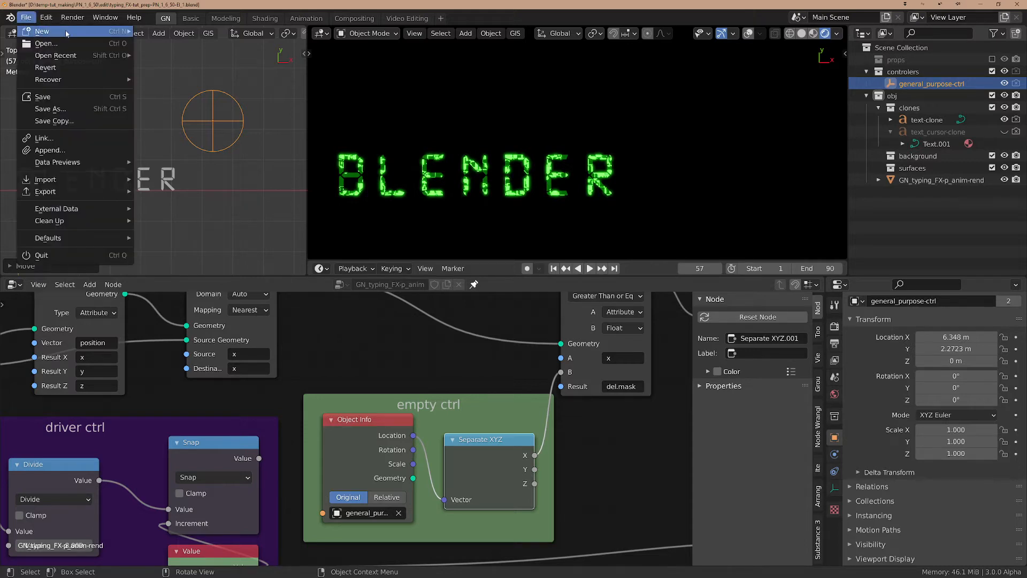
key("ctrl+q")
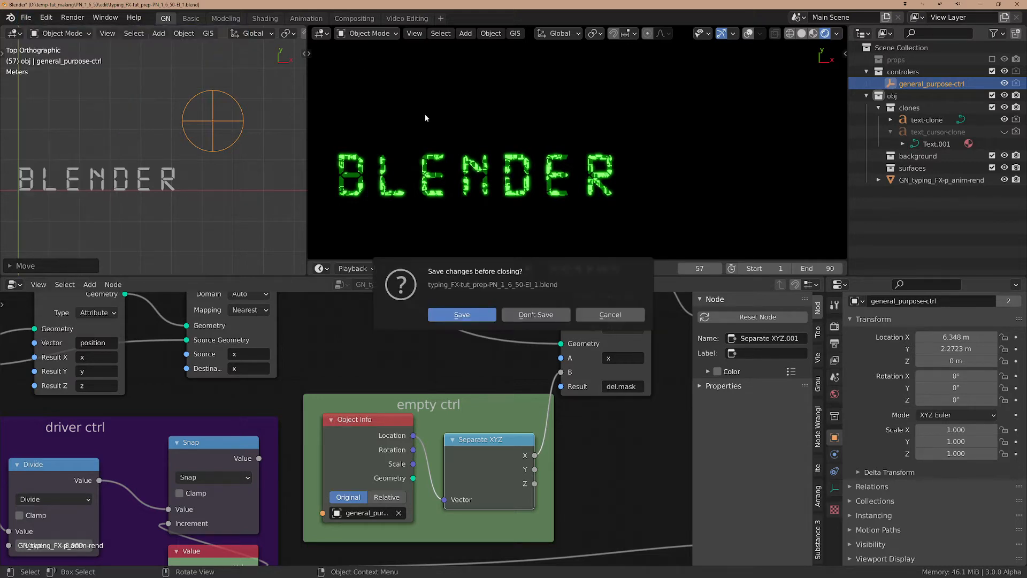
left_click(536, 315)
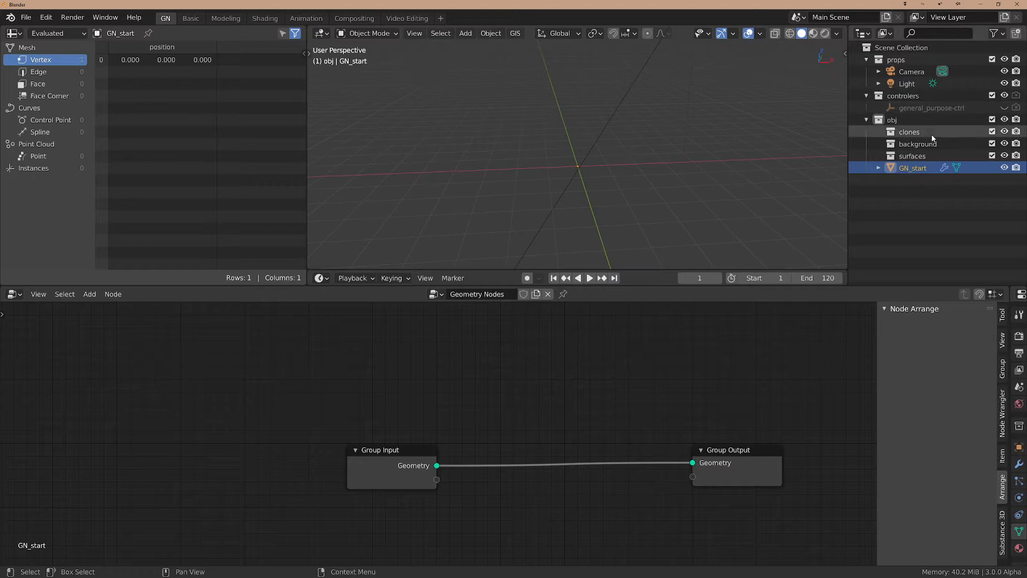
Delete the background and surfaces collections.
left_click(918, 144)
left_click(913, 160, "shift")
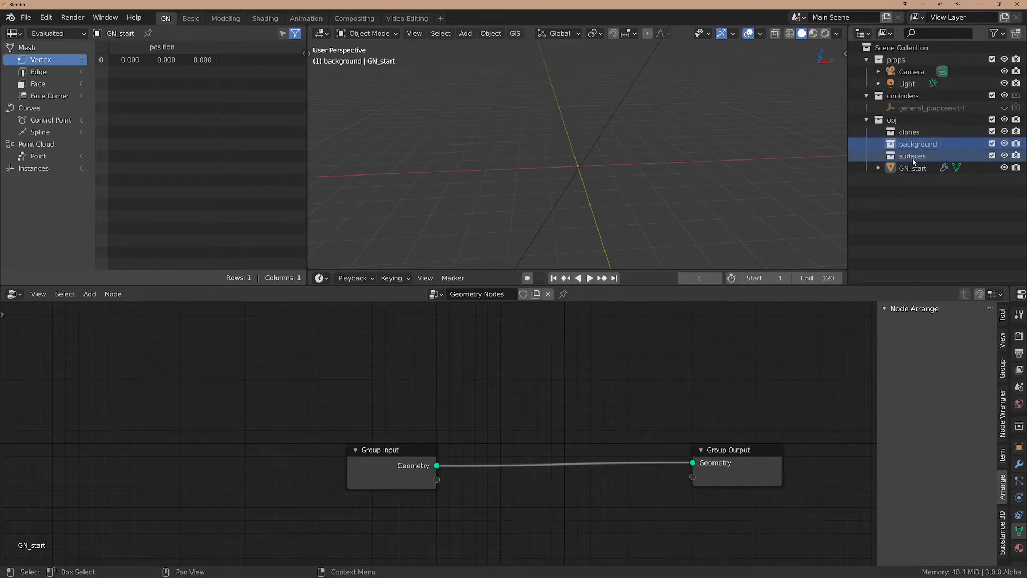
key("Delete")
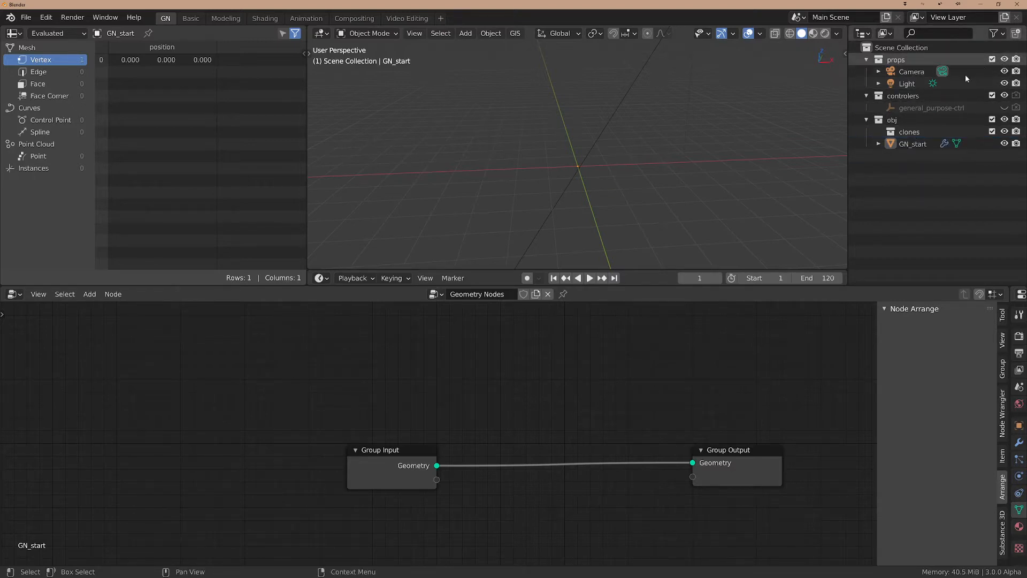
Exclude the props collection from the view layer and shift the Group Input node farther away from Group Output.
left_click(992, 59)
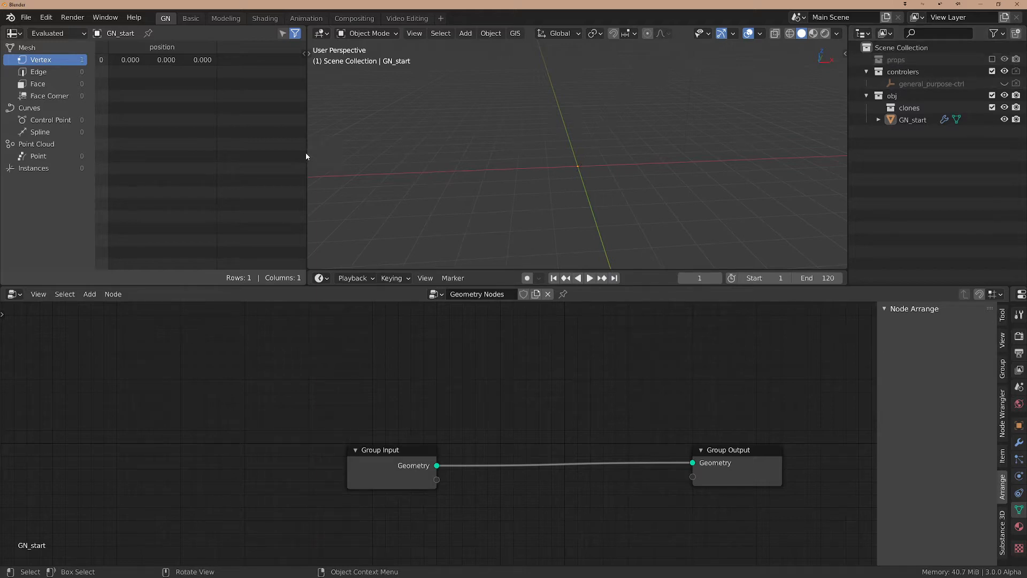
left_click_drag(422, 455, 366, 459)
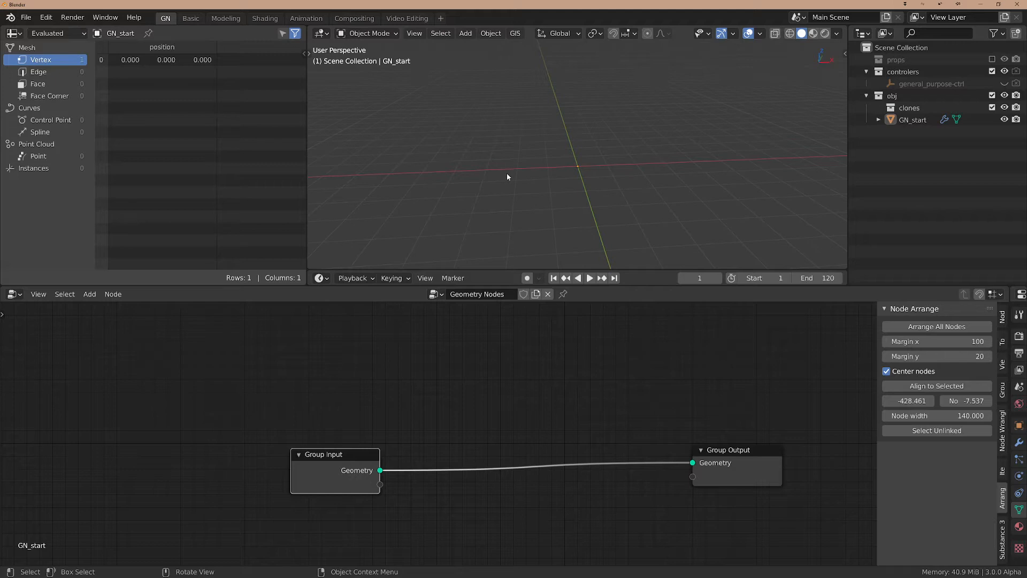
Add a text object to the scene and show it up close in the top view.
key("shift+a")
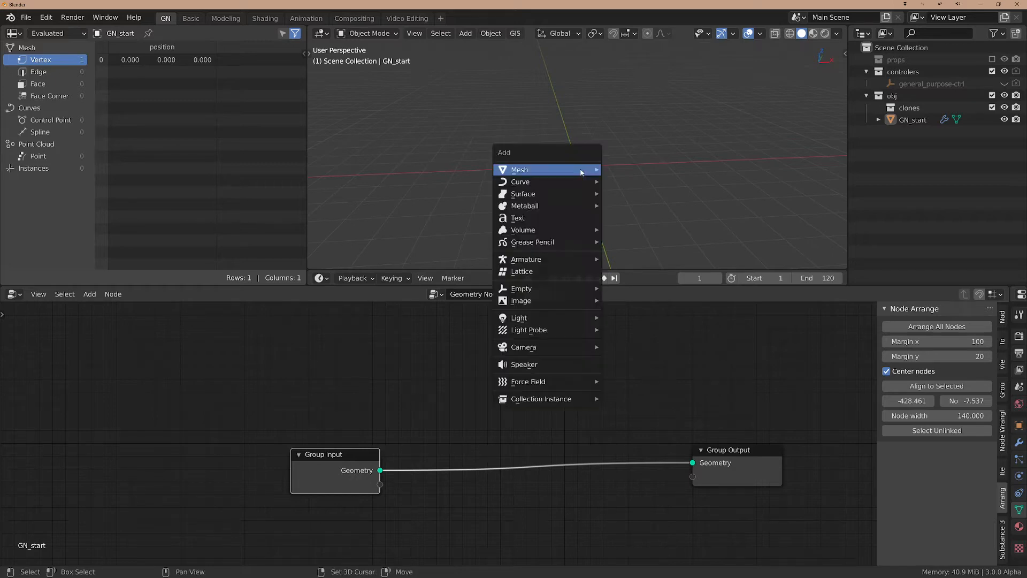
mouse_move(581, 171)
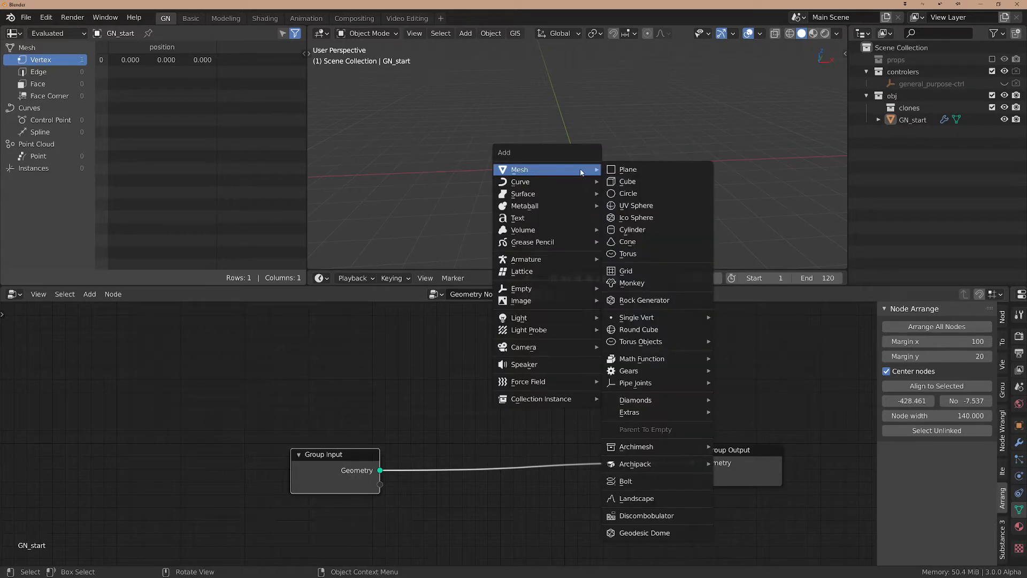
left_click(538, 224)
key("grave")
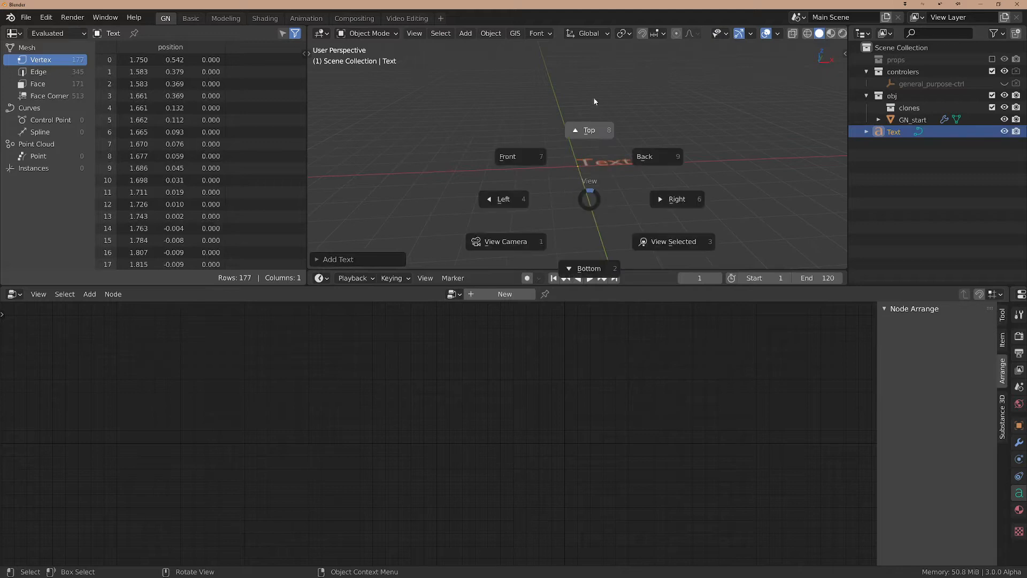
left_click(594, 101)
scroll(605, 128, "up", 4)
middle_click_drag(635, 121, 556, 156, "shift")
scroll(567, 152, "up", 3)
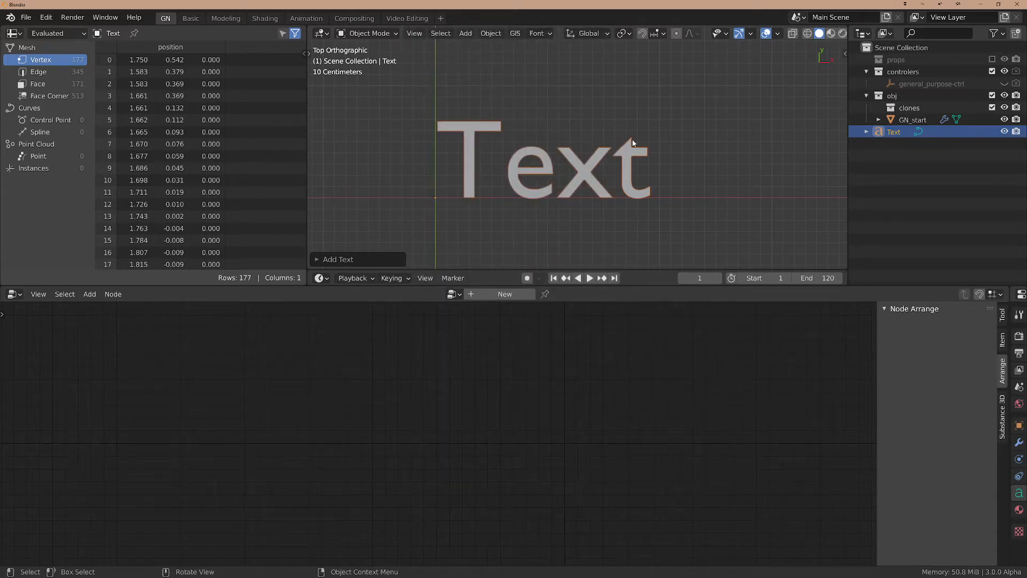
scroll(499, 158, "up", 2)
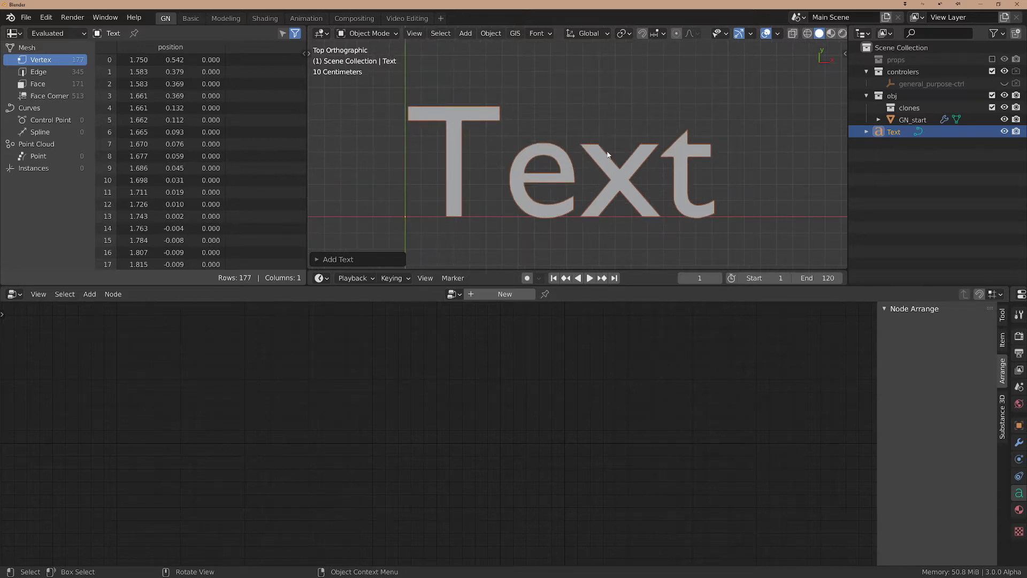
Replace the default wording of the new text object with "blender".
key("Tab")
key("BackSpace")
key("BackSpace")
key("BackSpace")
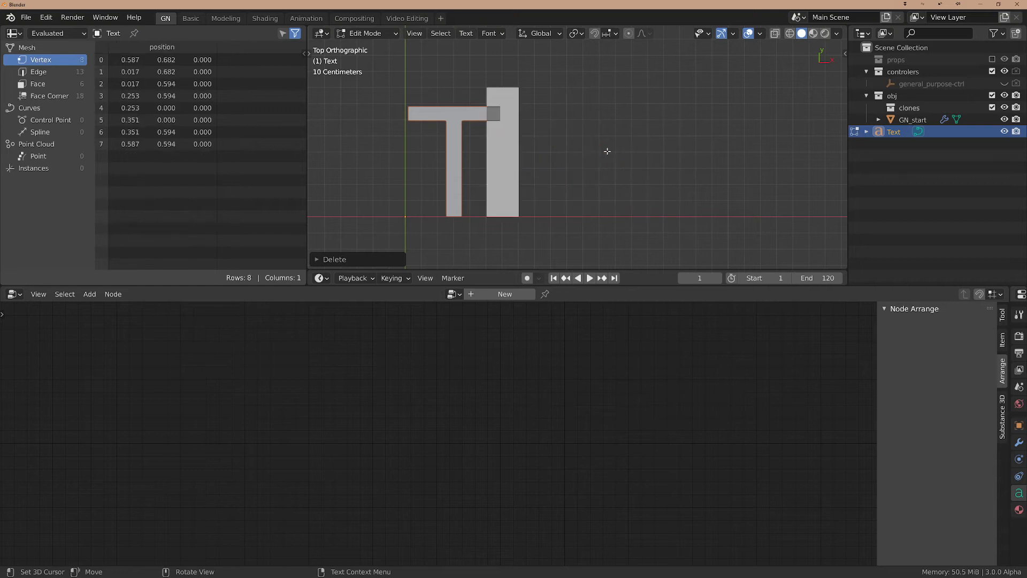
key("BackSpace")
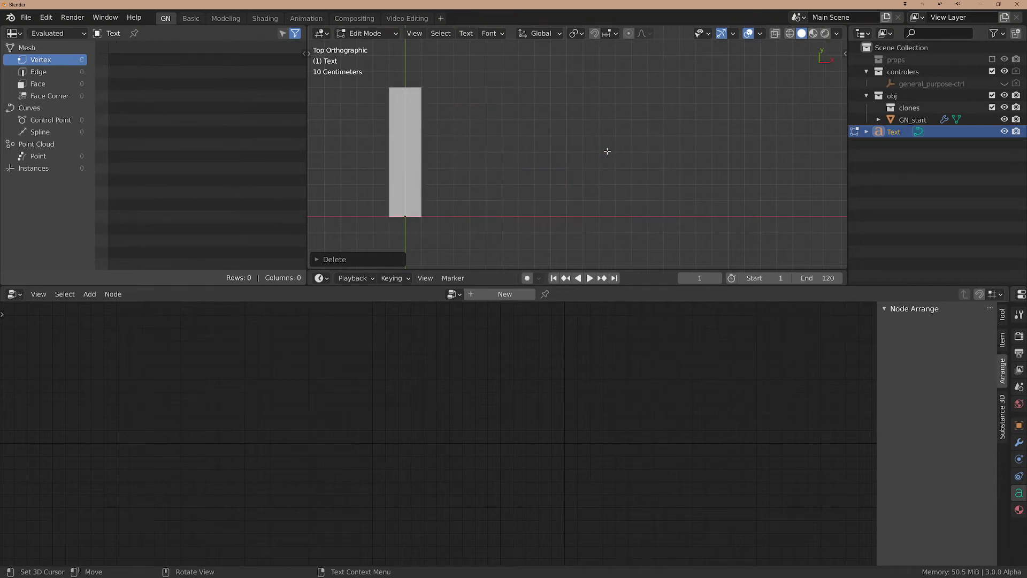
type("blende")
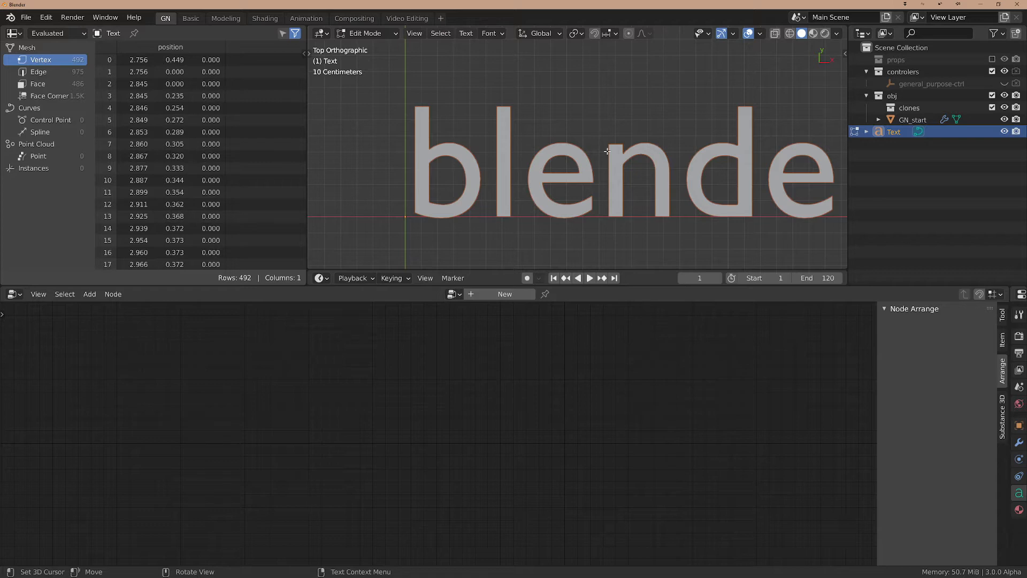
key("Tab")
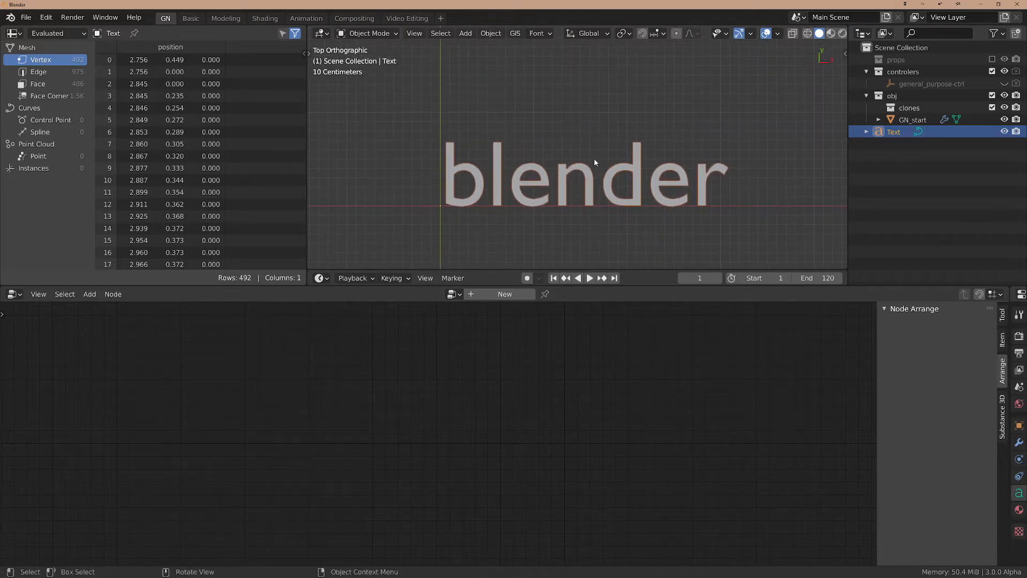
Draw freehand annotation outlines around the letters b and l of the text, with short marks beneath the b.
scroll(622, 144, "up", 2)
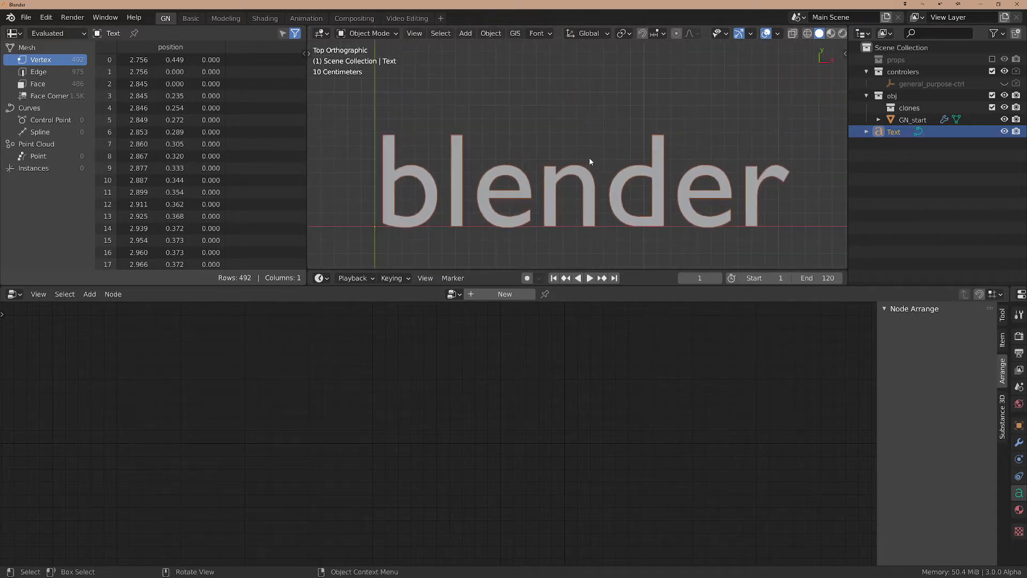
scroll(622, 144, "down", 1)
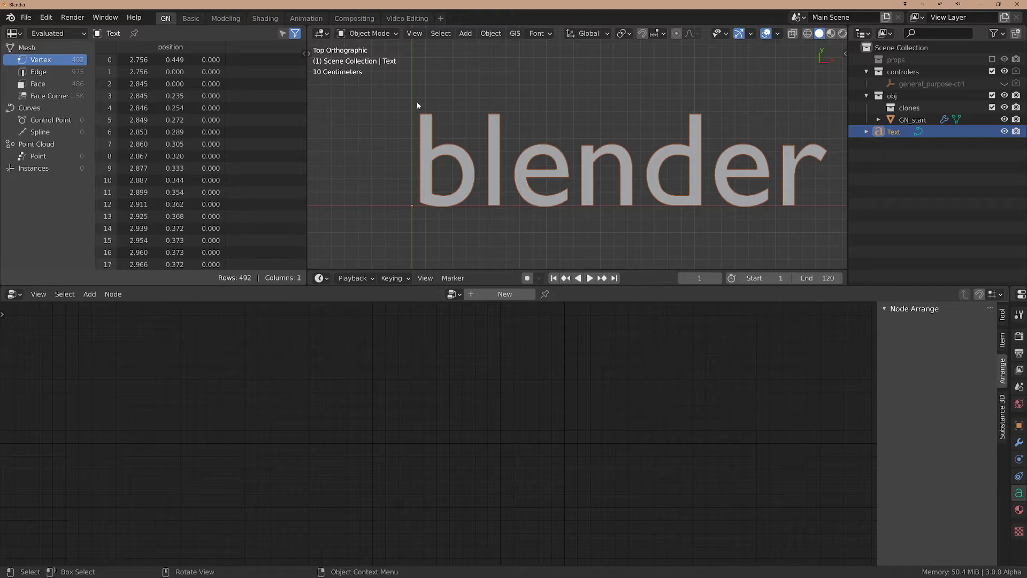
mouse_move(414, 101)
left_mouse_down()
mouse_move(381, 157)
mouse_move(487, 182)
mouse_move(411, 114)
left_mouse_up()
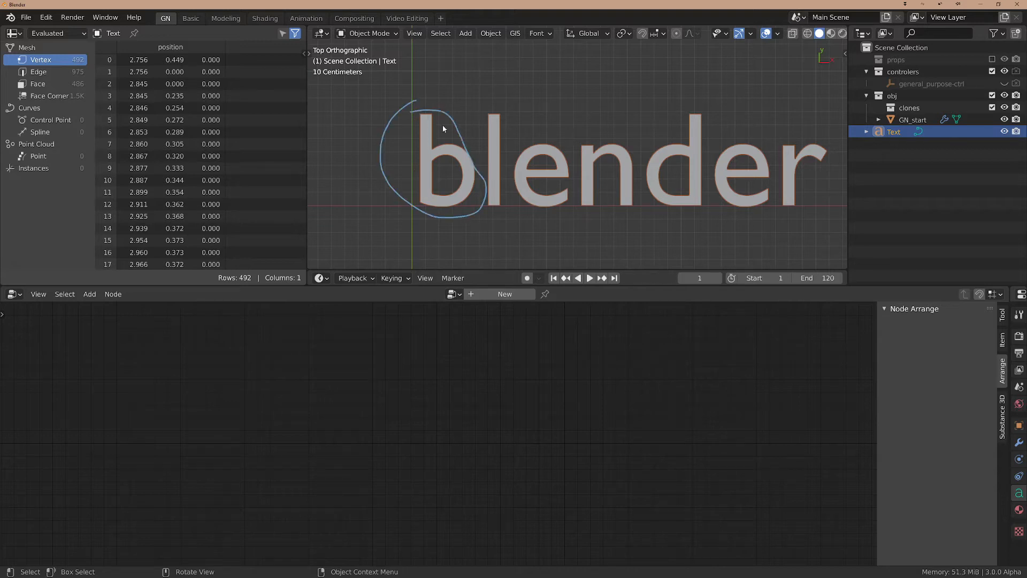
mouse_move(493, 98)
left_mouse_down()
mouse_move(487, 196)
mouse_move(501, 111)
left_mouse_up()
left_click_drag(406, 207, 442, 234)
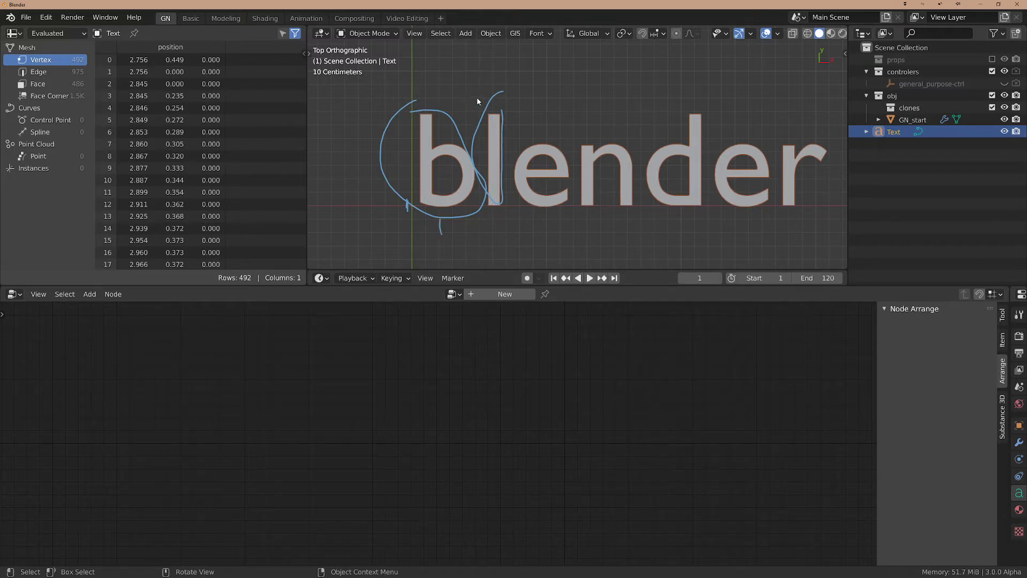
mouse_move(476, 83)
left_mouse_down()
mouse_move(488, 244)
mouse_move(392, 231)
mouse_move(373, 90)
mouse_move(471, 91)
left_mouse_up()
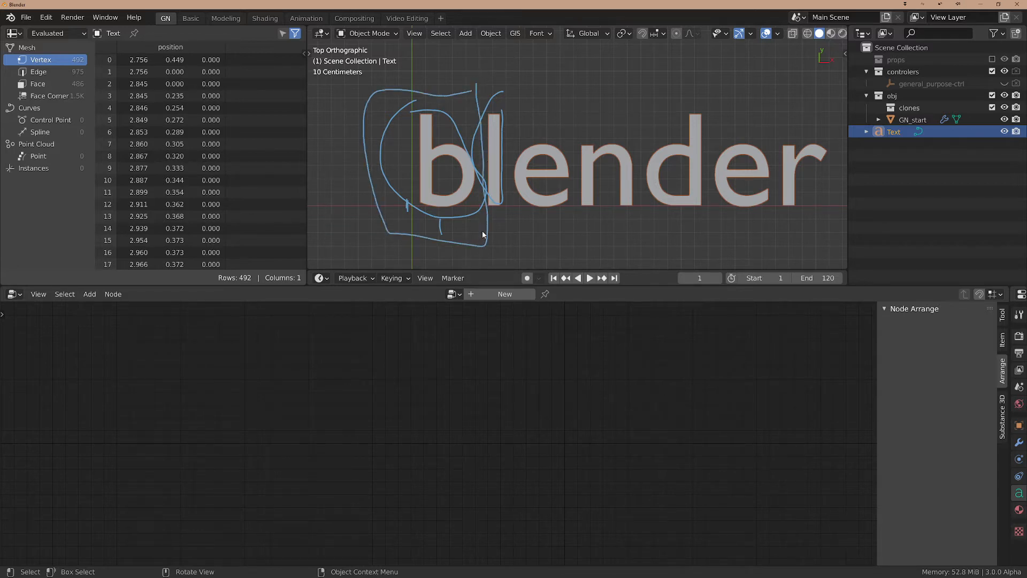
Write MASK as a freehand annotation beneath the text, and erase all annotation strokes around the letters.
mouse_move(500, 239)
left_mouse_down()
mouse_move(544, 252)
mouse_move(560, 229)
mouse_move(562, 251)
mouse_move(588, 247)
left_mouse_up()
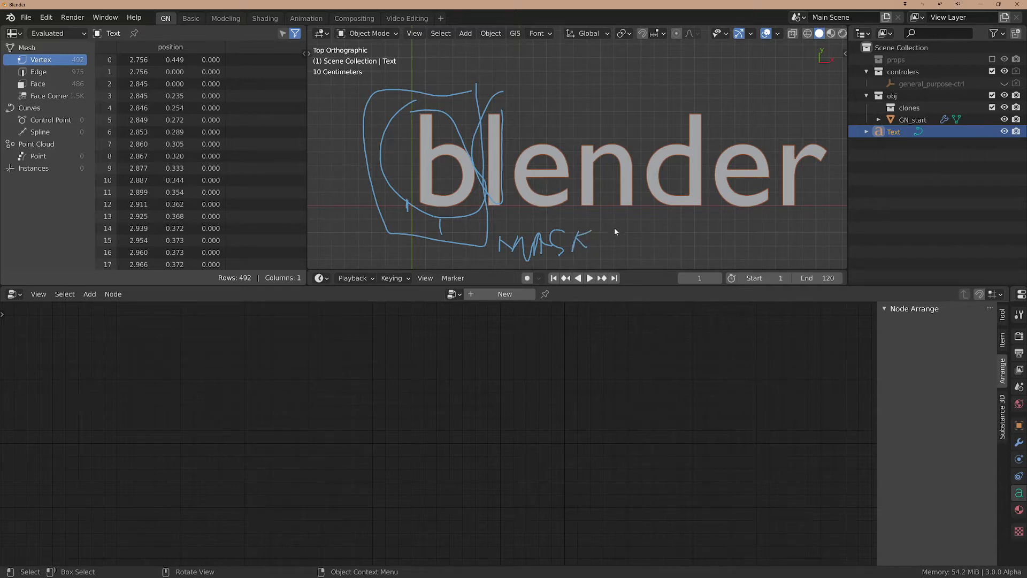
mouse_move(432, 116)
right_mouse_down()
mouse_move(457, 109)
mouse_move(388, 85)
mouse_move(640, 293)
mouse_move(438, 184)
mouse_move(415, 213)
right_mouse_up()
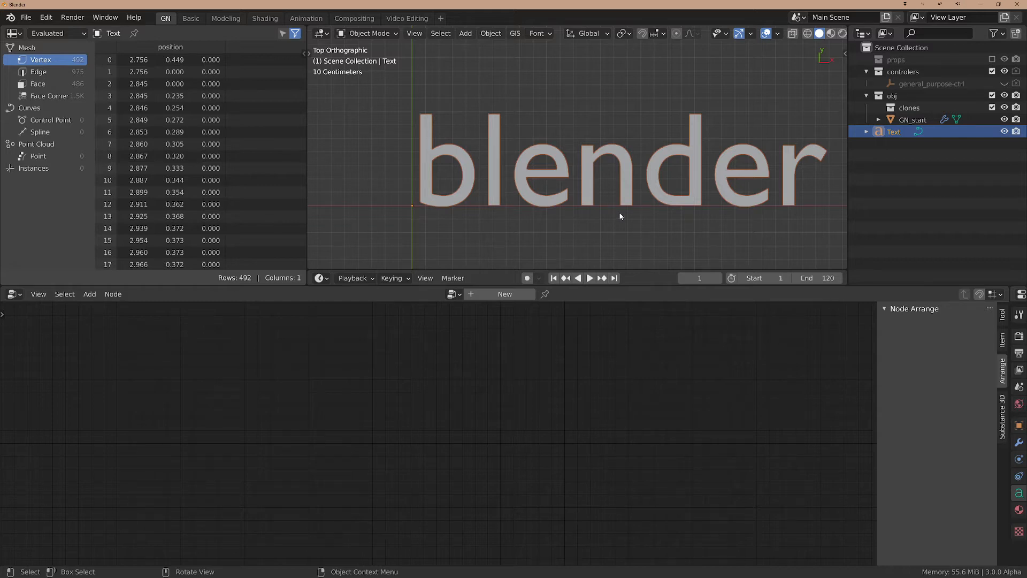
Widen the properties editor, filter the font list by "mo" and apply the Digital-7 Mono Mono font to the text.
left_click_drag(1011, 454, 819, 451)
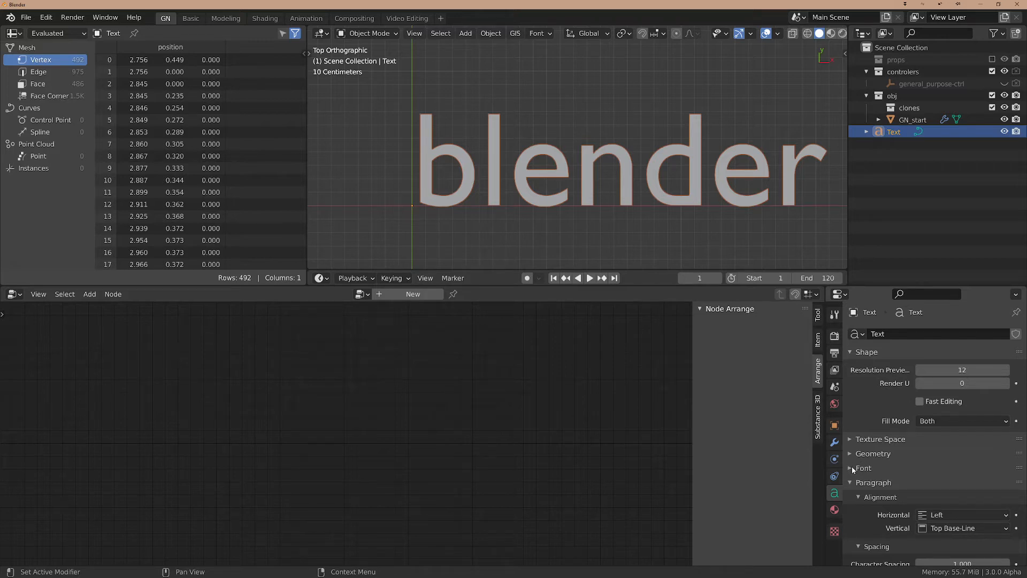
scroll(855, 499, "down", 6)
scroll(864, 501, "down", 1)
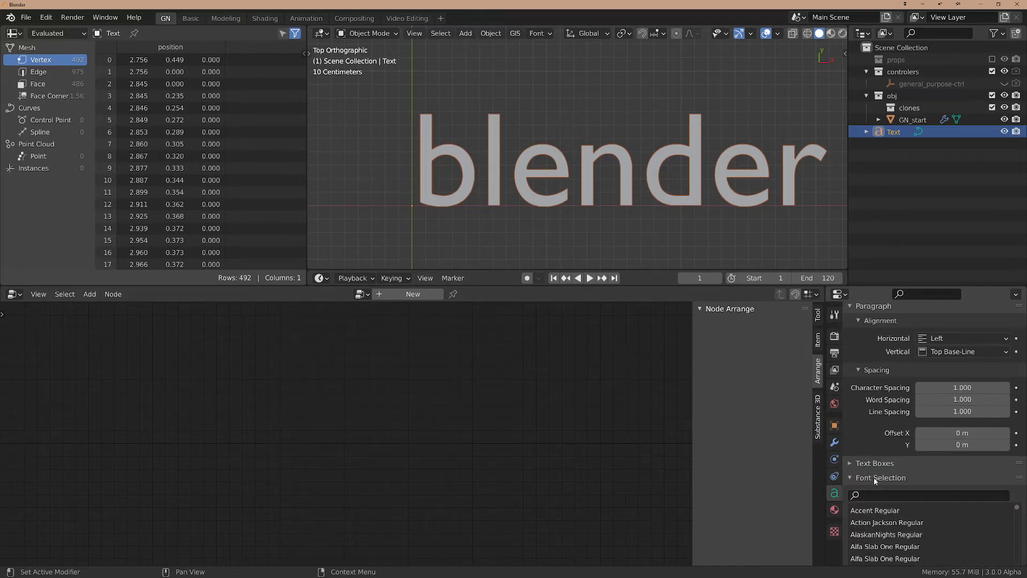
left_click(884, 496)
type("mom")
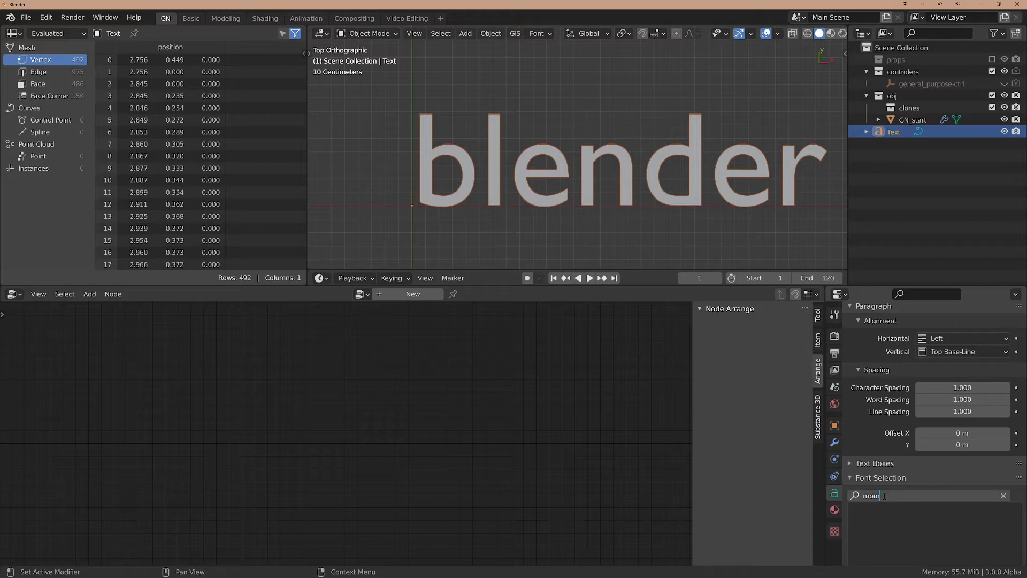
key("BackSpace")
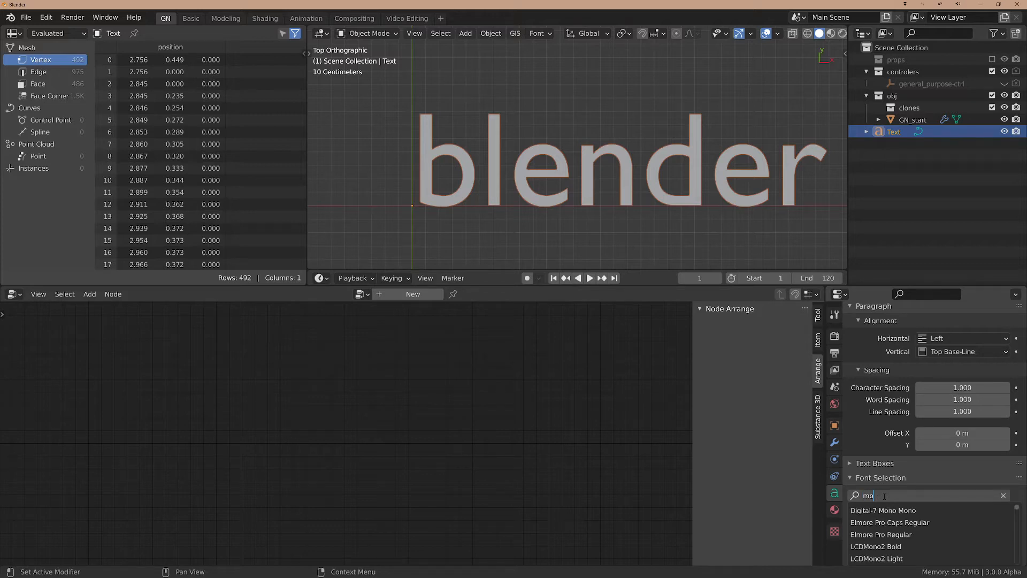
key("Return")
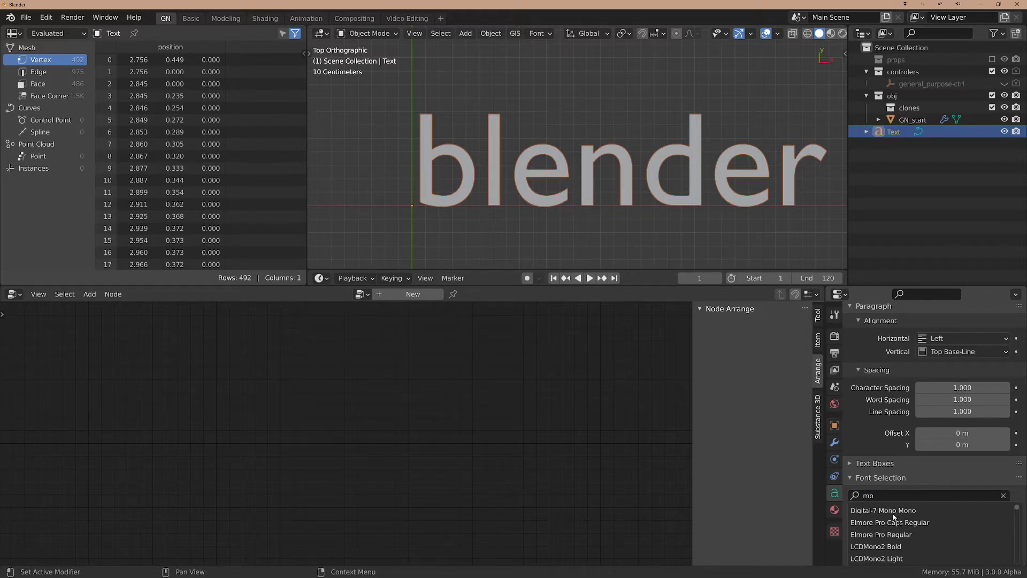
left_click(859, 511)
Draw annotation arrows and marks above the letters to show their widths, and erase the strokes.
scroll(585, 179, "down", 2)
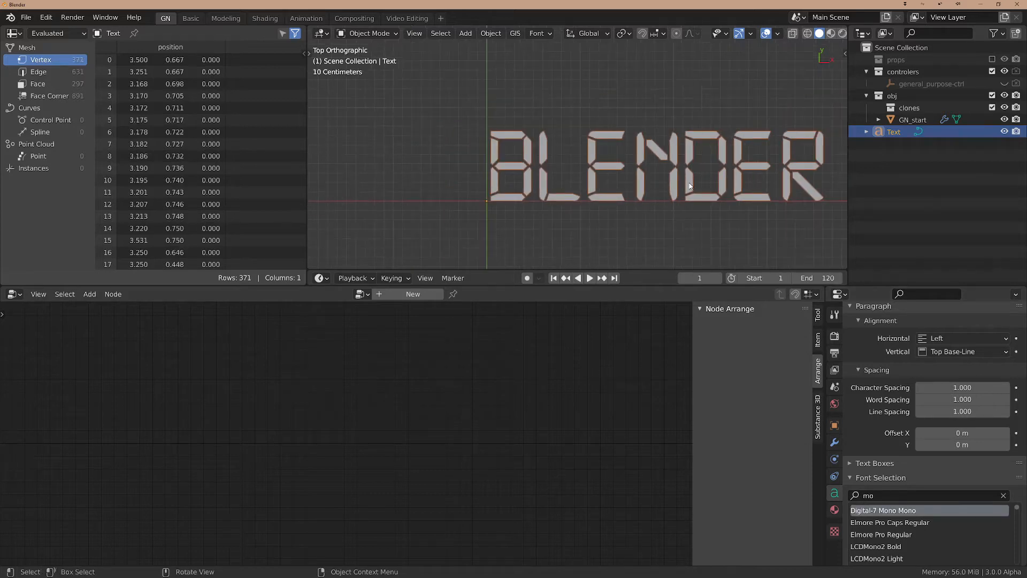
scroll(558, 153, "up", 2)
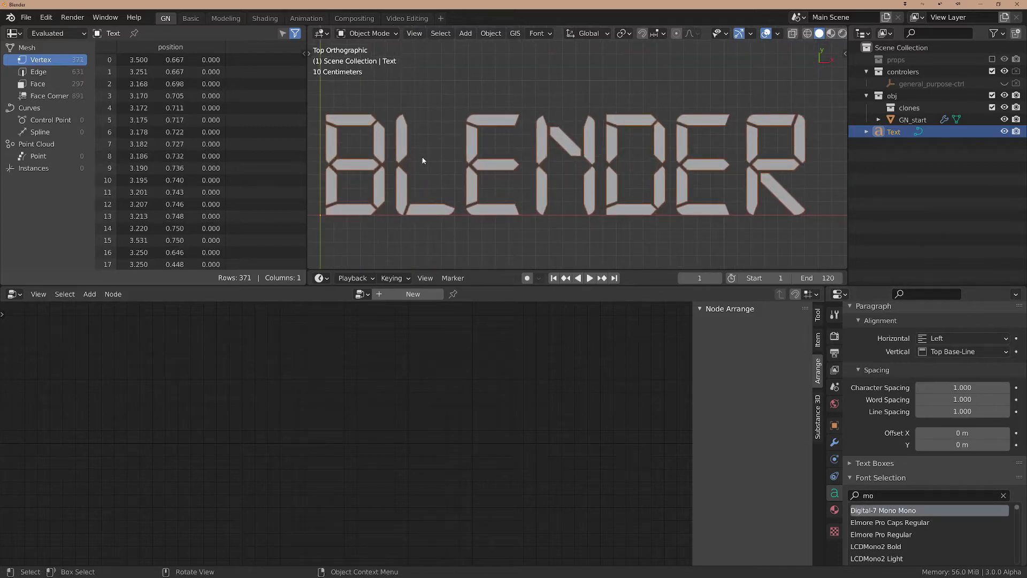
scroll(410, 146, "up", 2)
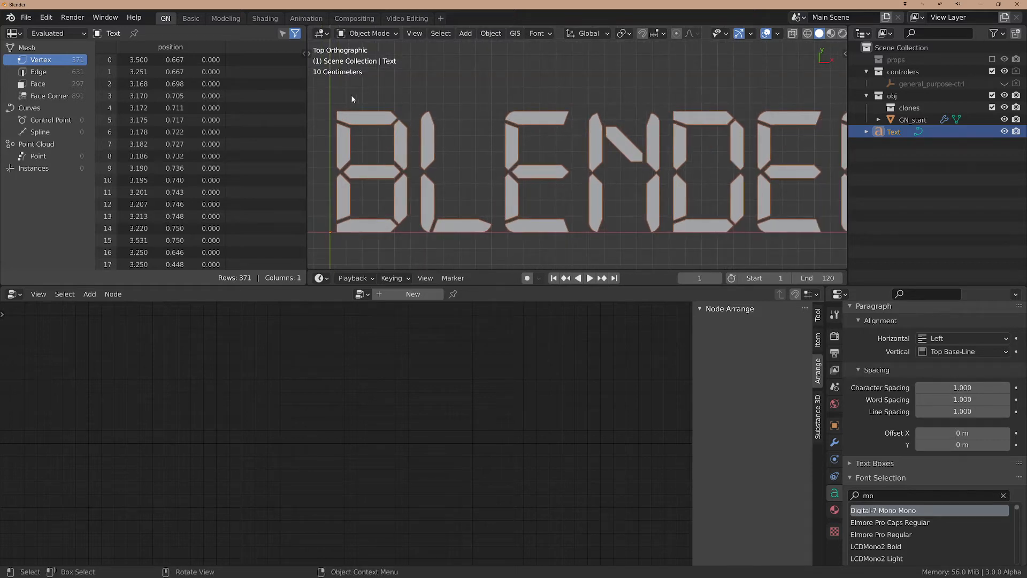
left_click_drag(349, 98, 399, 104)
left_click_drag(335, 97, 349, 103)
mouse_move(425, 106)
left_mouse_down()
mouse_move(476, 109)
mouse_move(439, 116)
left_mouse_up()
mouse_move(741, 161)
middle_mouse_down("shift")
mouse_move(648, 167)
mouse_move(685, 164)
middle_mouse_up("shift")
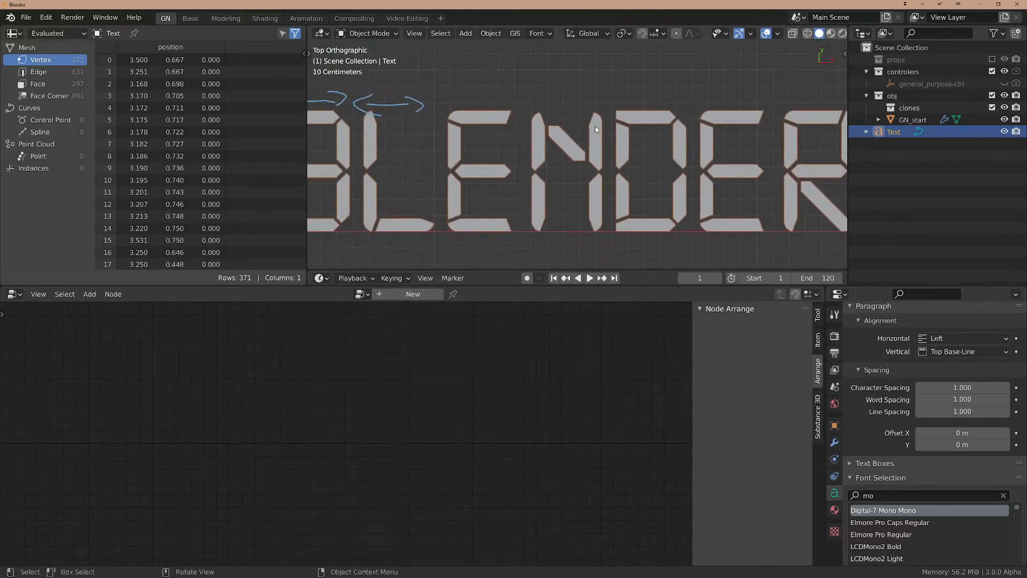
mouse_move(540, 98)
left_mouse_down()
mouse_move(601, 100)
mouse_move(559, 100)
left_mouse_up()
left_click_drag(632, 79, 632, 136)
scroll(545, 101, "down", 3)
mouse_move(582, 95)
left_mouse_down("ctrl")
mouse_move(559, 99)
mouse_move(575, 112)
left_mouse_up("ctrl")
mouse_move(454, 102)
left_mouse_down("ctrl")
mouse_move(395, 96)
mouse_move(412, 99)
left_mouse_up("ctrl")
scroll(420, 96, "up", 3)
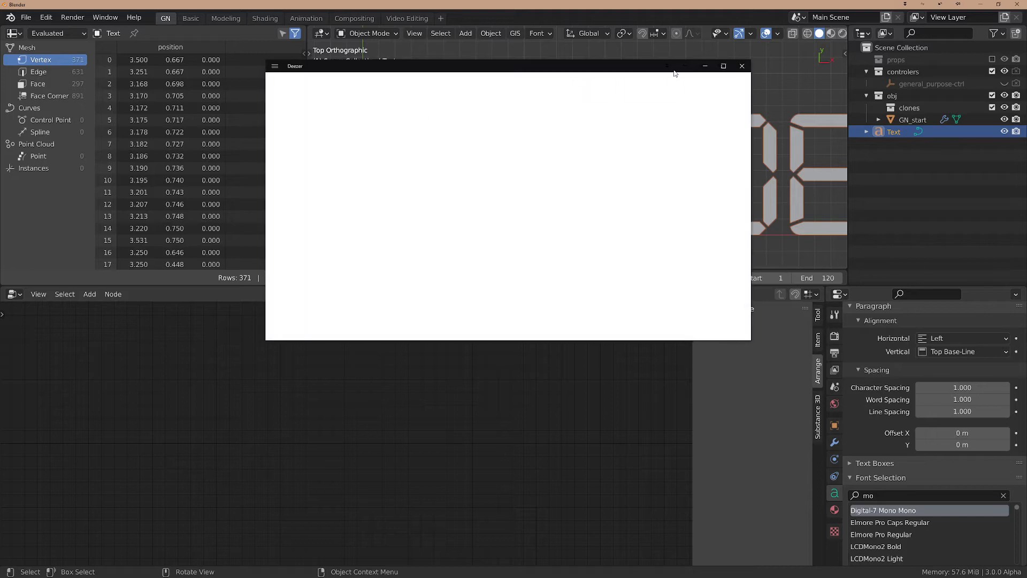
Close the Deezer window covering the 3D viewport and bring the whole word back into view.
left_click(742, 66)
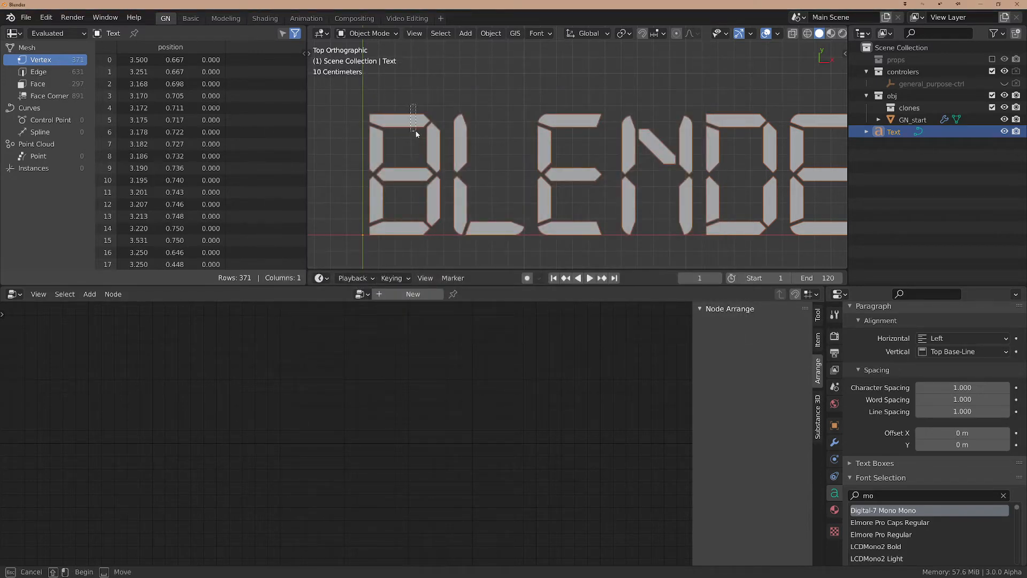
mouse_move(422, 106)
left_mouse_down()
mouse_move(437, 137)
mouse_move(458, 133)
left_mouse_up()
left_click_drag(471, 102, 476, 139)
scroll(565, 169, "down", 3)
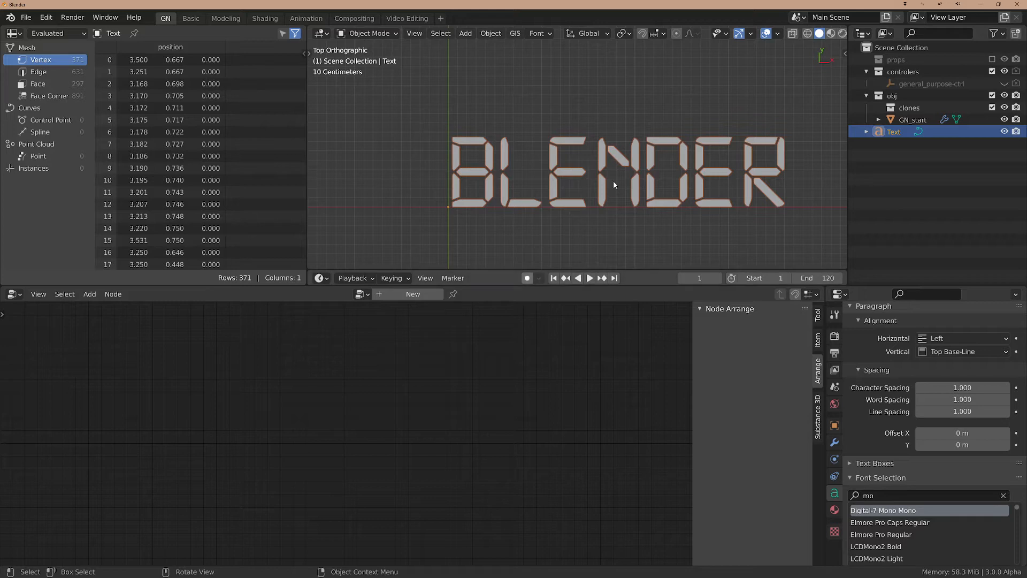
scroll(615, 178, "up", 1)
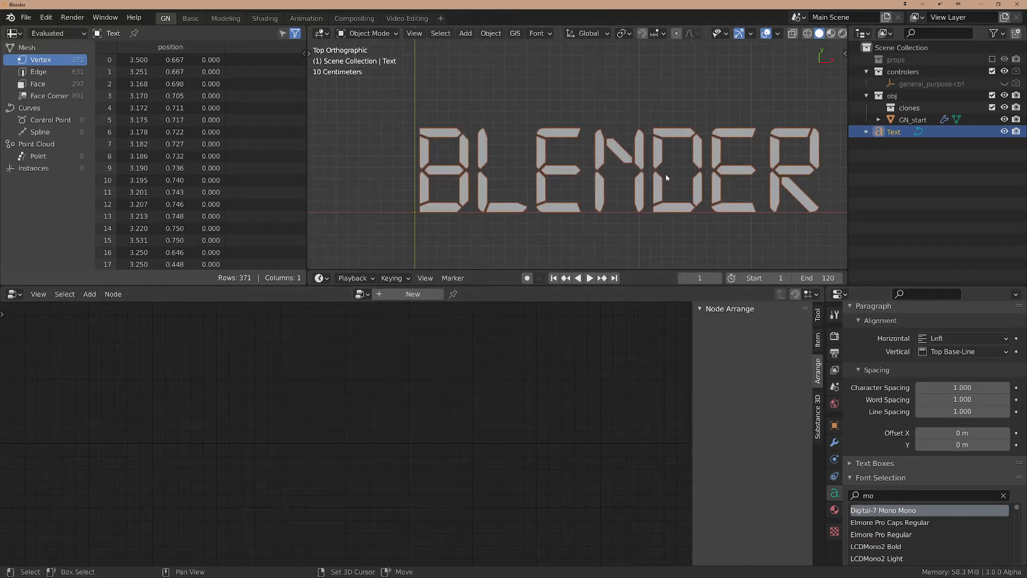
middle_click_drag(666, 174, 622, 173, "shift")
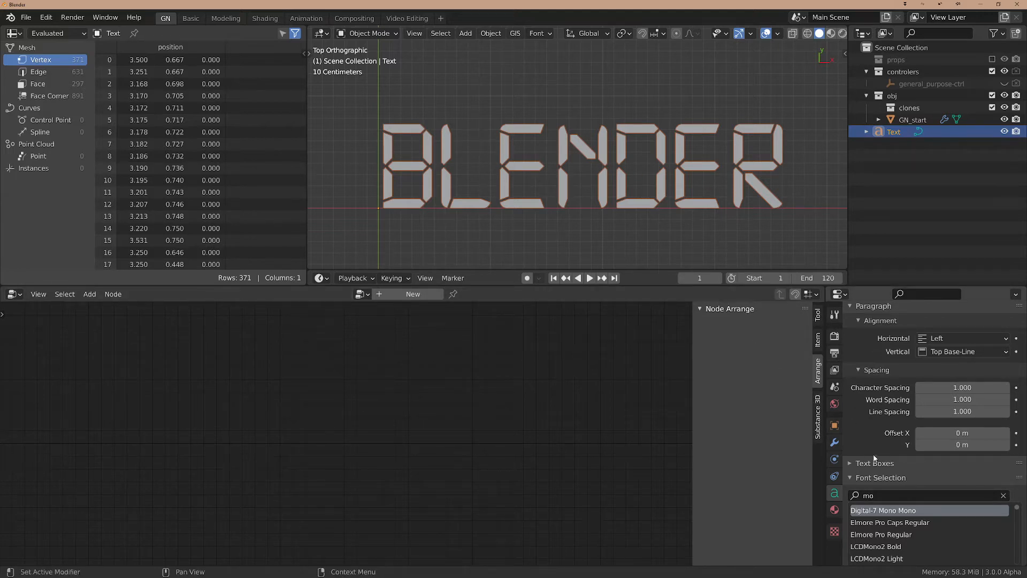
Set the text's character spacing to 1.4.
scroll(873, 437, "up", 2)
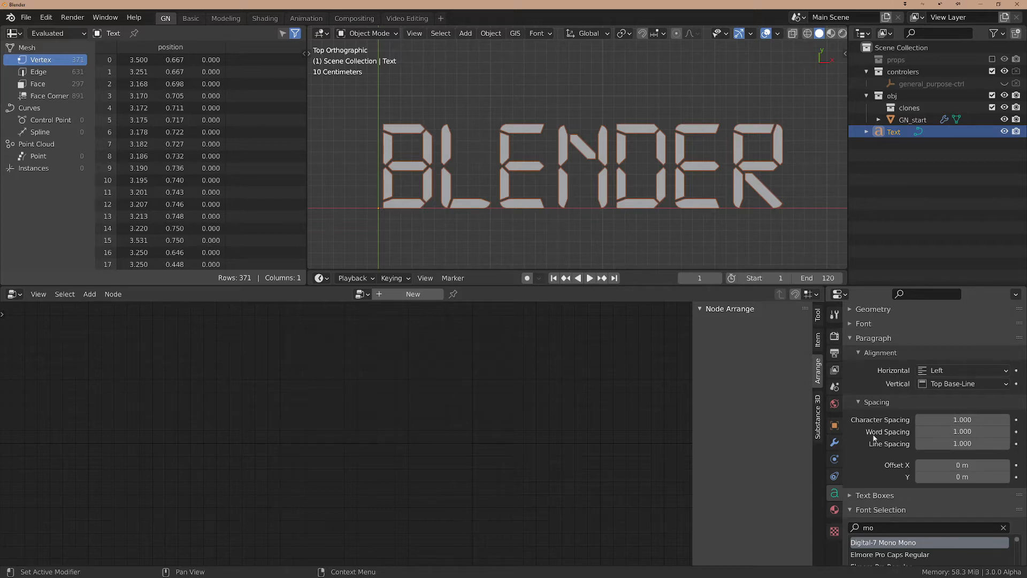
scroll(874, 437, "down", 4)
scroll(879, 493, "down", 4)
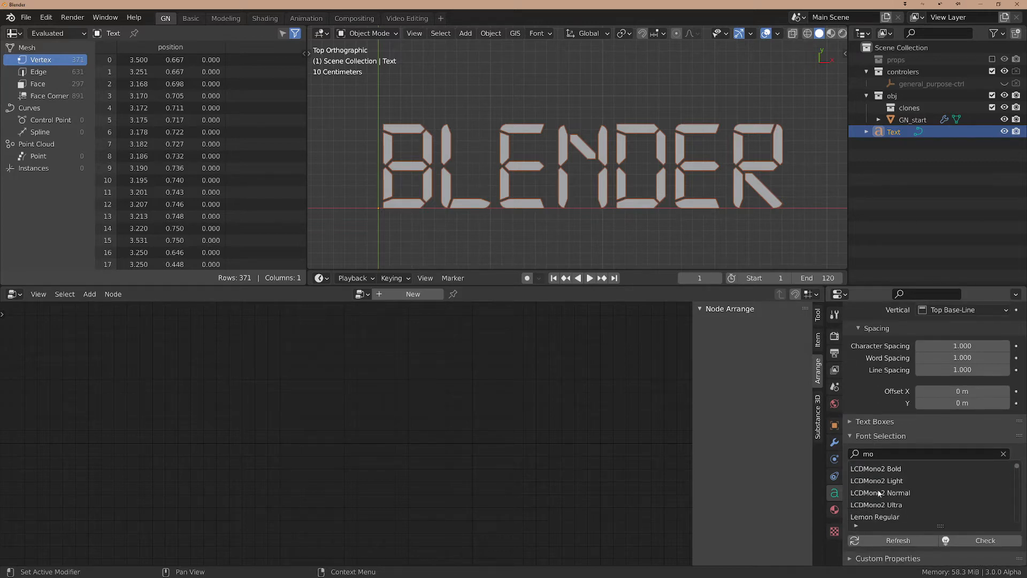
scroll(882, 400, "up", 5)
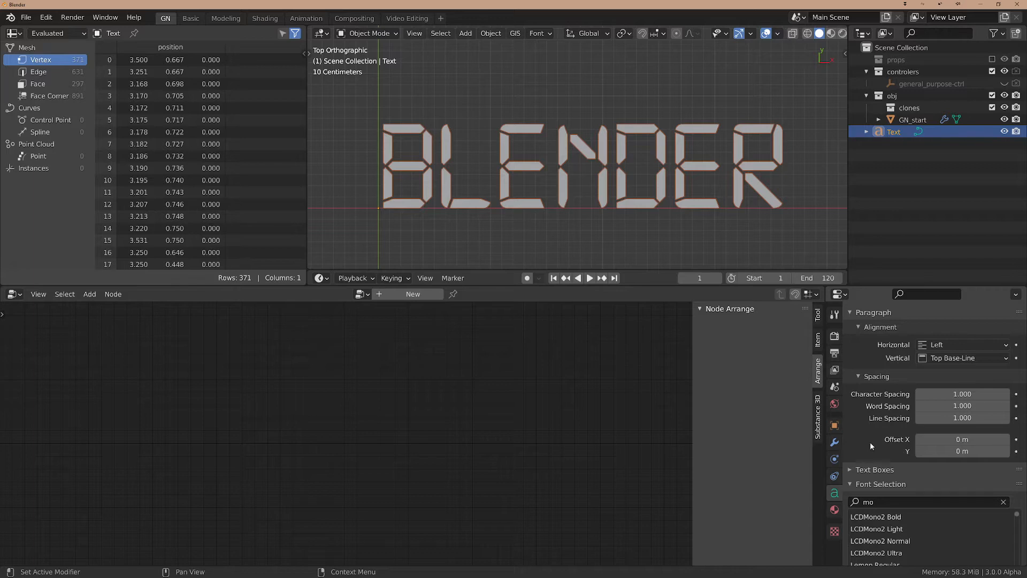
left_click(959, 426)
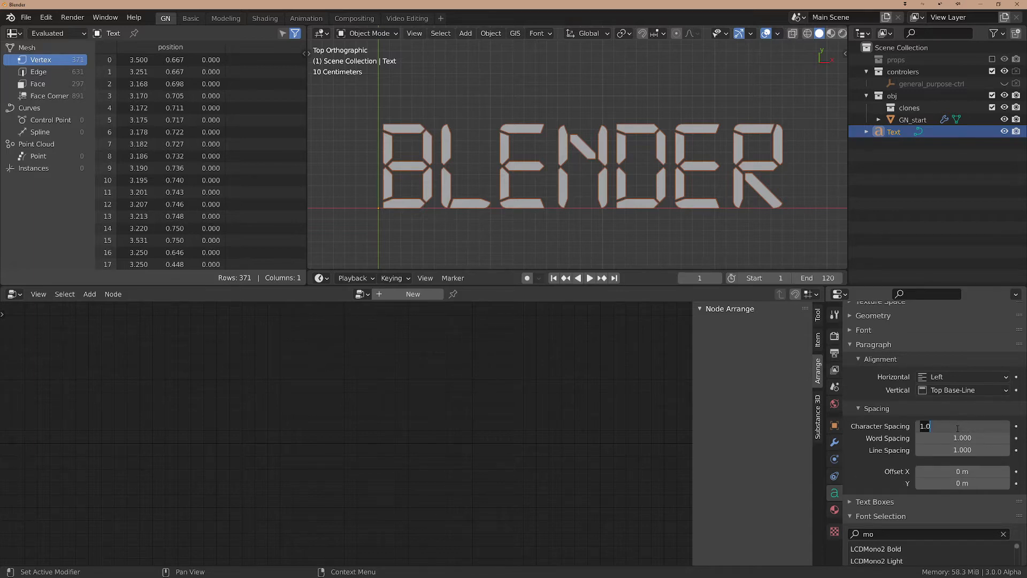
type("1.4")
key("Return")
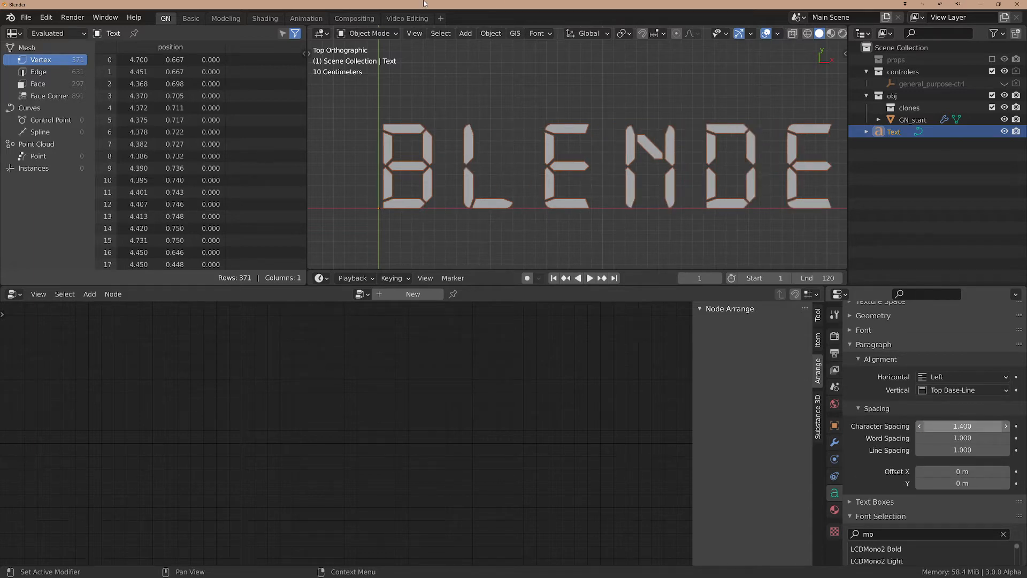
scroll(563, 124, "down", 3)
scroll(523, 149, "up", 1)
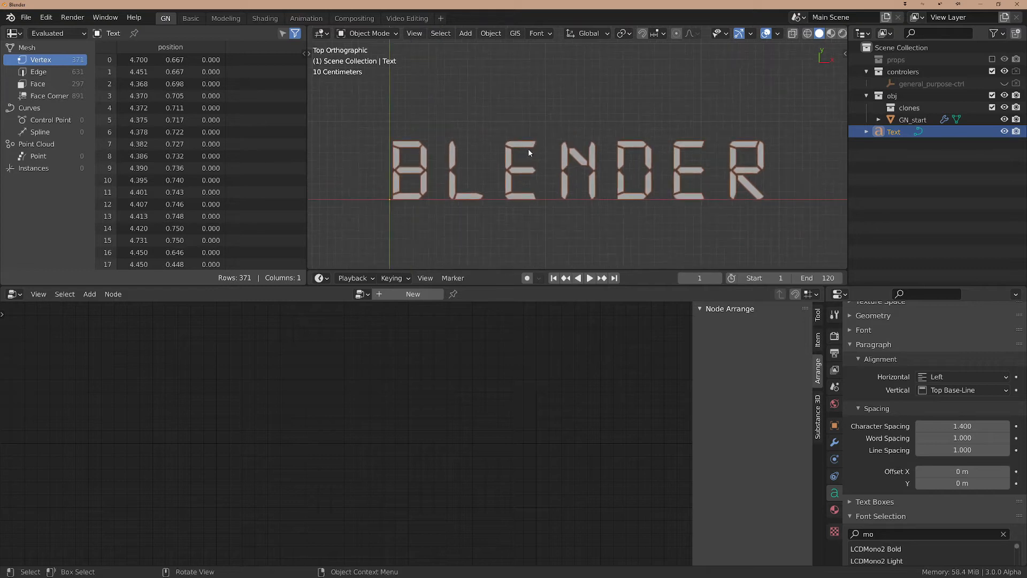
scroll(528, 149, "up", 1)
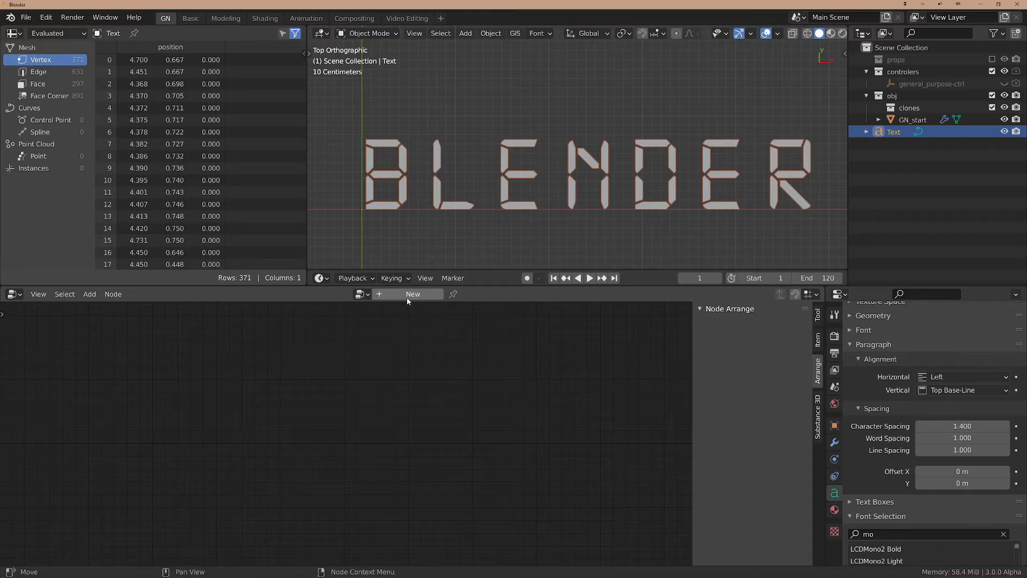
Move the text object into the clones collection and display the node tree of GN_start.
left_click_drag(877, 130, 917, 108)
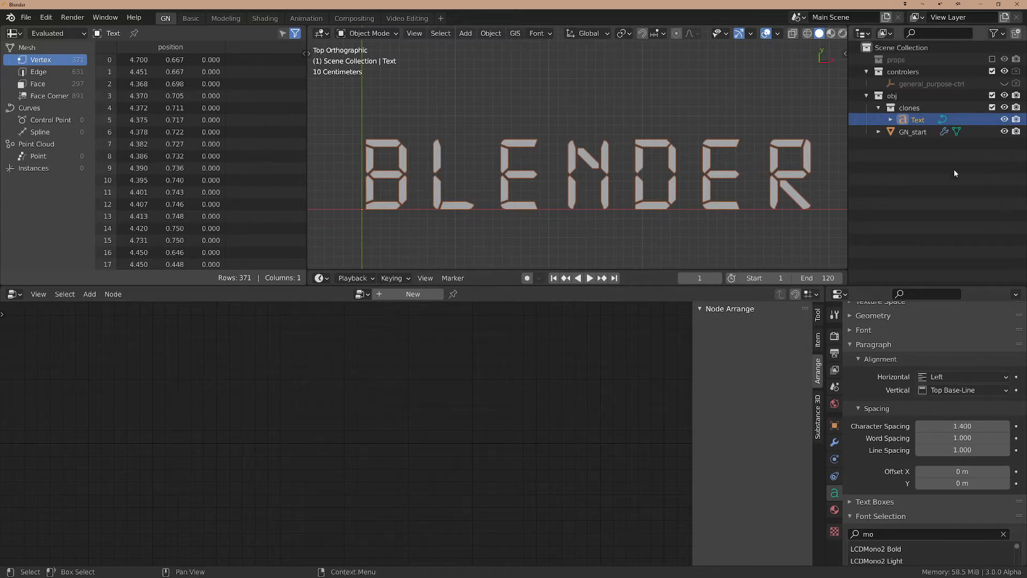
left_click(919, 132)
middle_click_drag(501, 361, 447, 312)
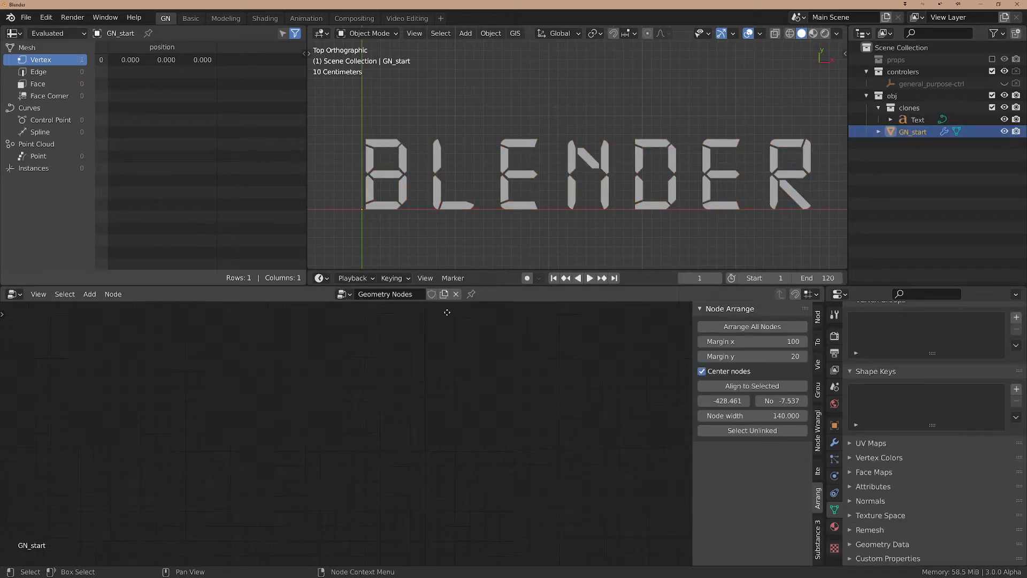
key("Home")
scroll(281, 373, "up", 3)
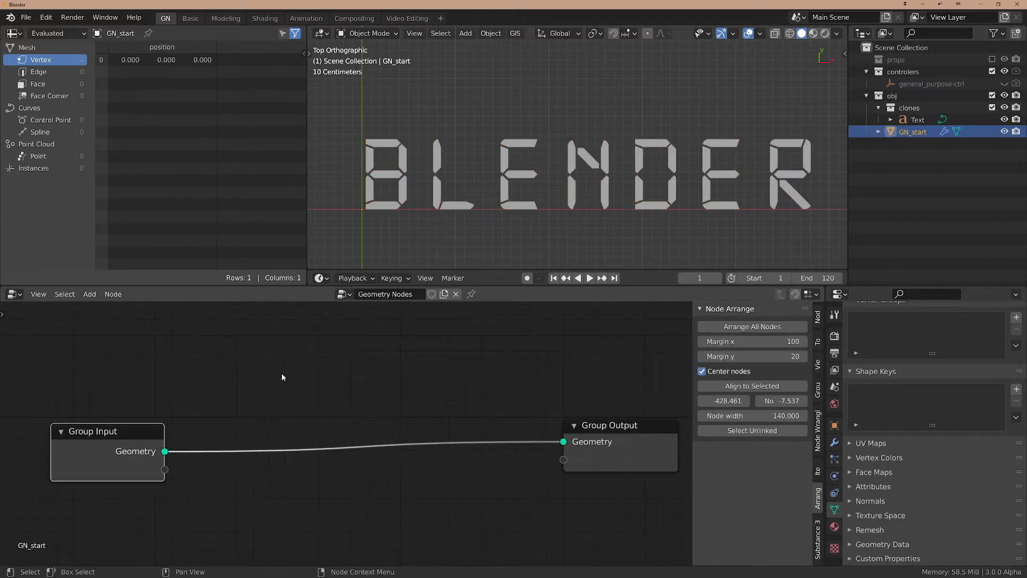
middle_click_drag(344, 394, 355, 397)
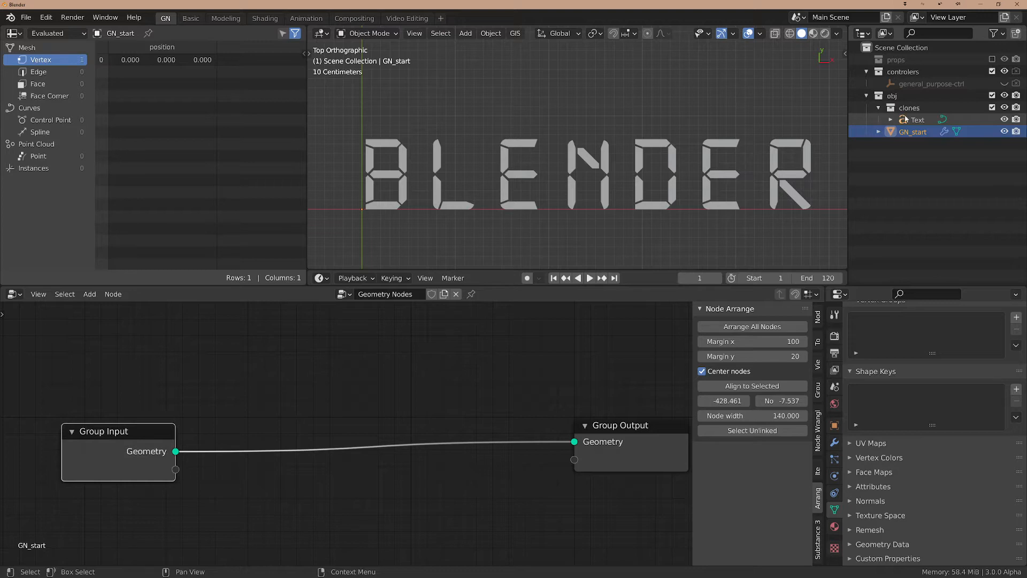
Add an Object Info node for the text object, hide the clones collection and link the node's Geometry to Group Output.
left_click_drag(917, 120, 240, 396)
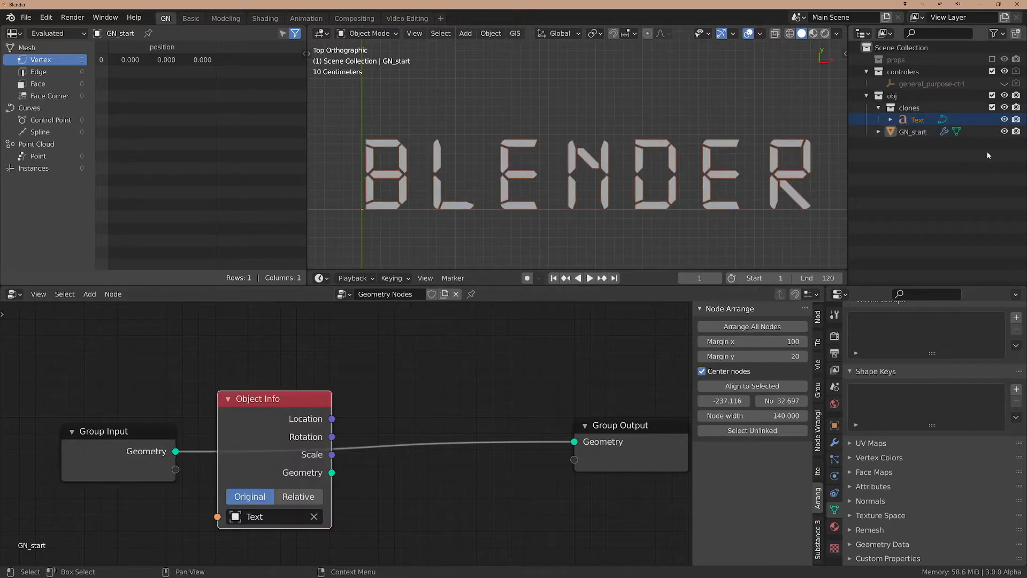
left_click(1005, 107)
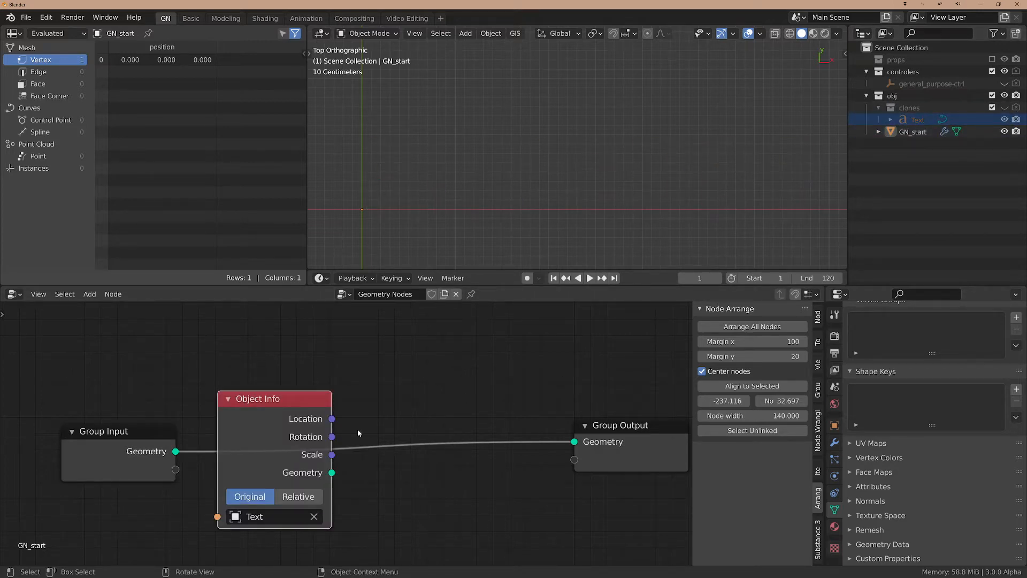
left_click_drag(332, 473, 574, 441)
Delete the Group Input node and spread the Object Info and Group Output nodes farther apart.
left_click_drag(149, 461, 154, 355)
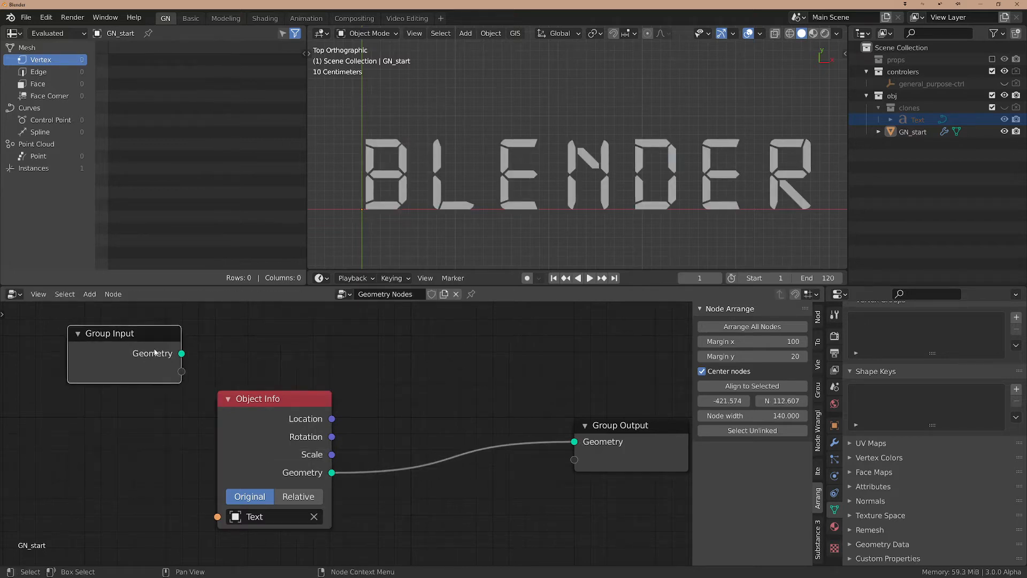
key("x")
left_click_drag(274, 402, 131, 389)
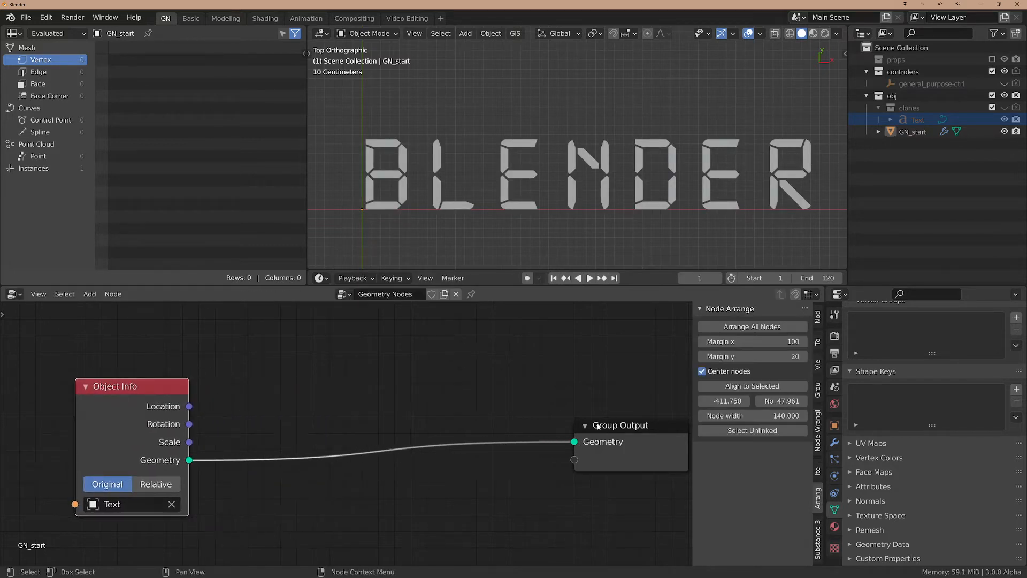
left_click_drag(599, 426, 647, 425)
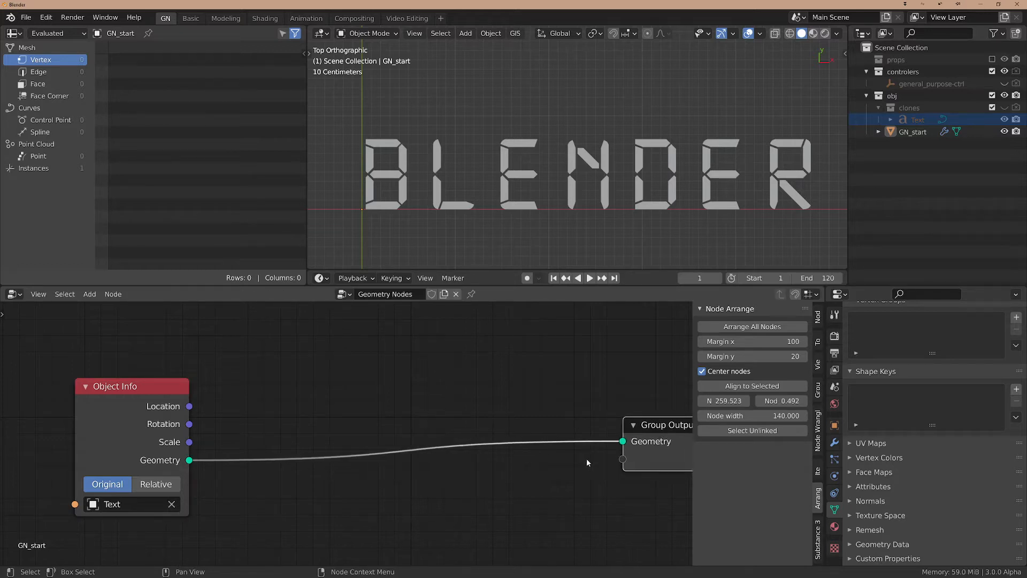
Enlarge the node editor by hiding its sidebar and narrowing the properties editor, and shift Object Info farther from Group Output.
key("n")
left_click_drag(827, 390, 1006, 390)
scroll(476, 373, "up", 2)
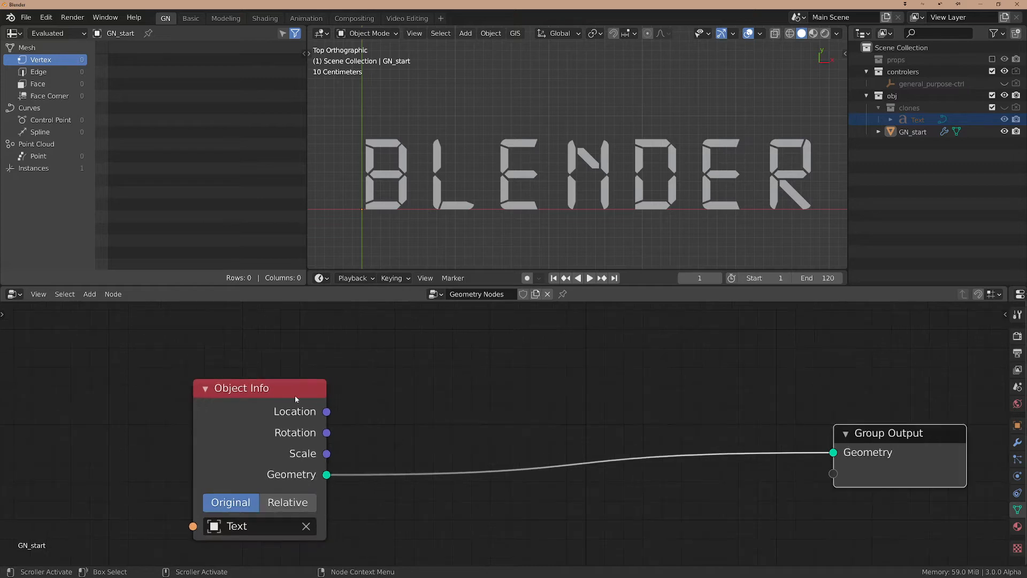
left_click_drag(293, 399, 205, 387)
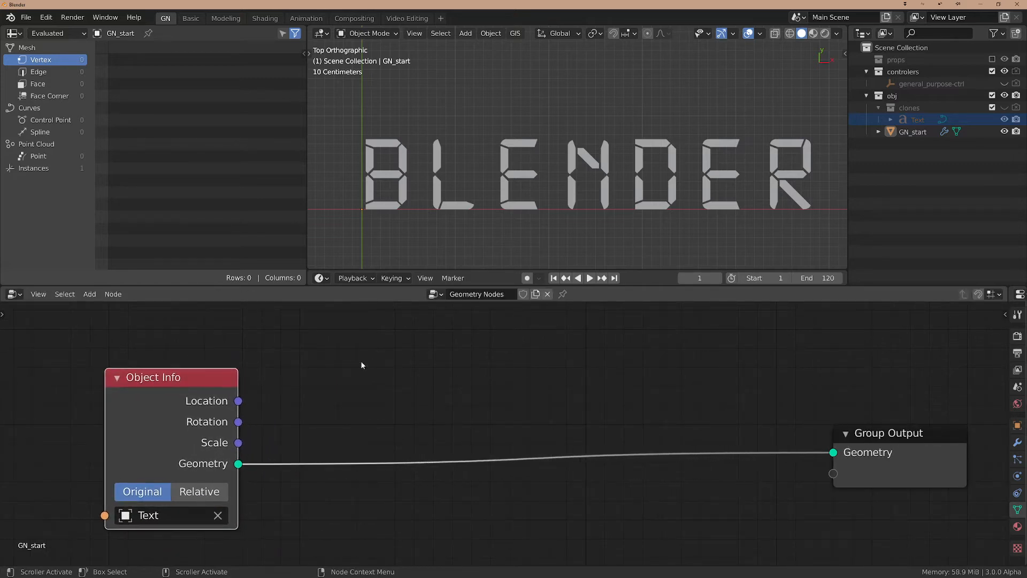
Add an Attribute Separate XYZ node on the link between Object Info and Group Output.
key("shift+a")
key("s")
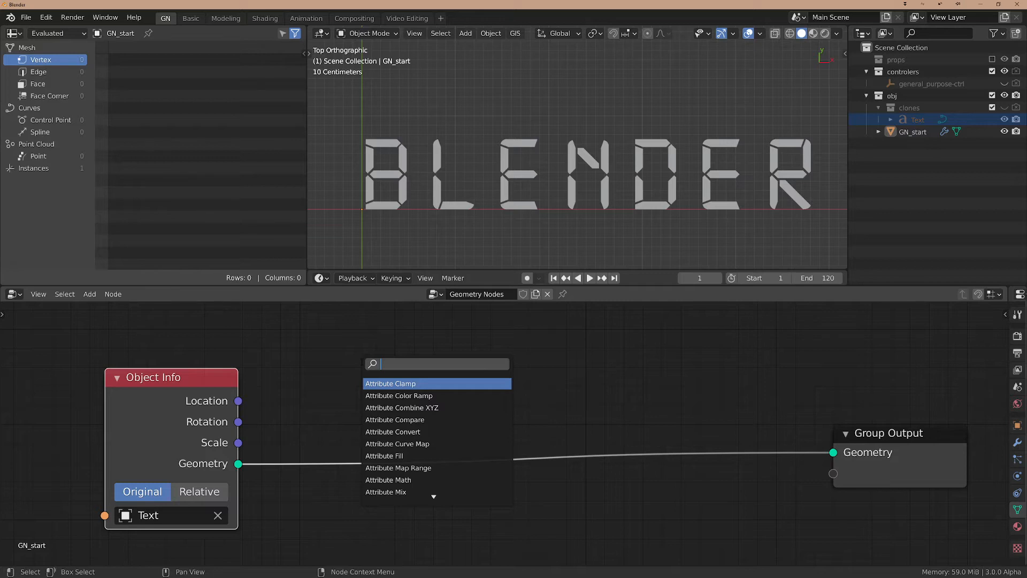
type("a se")
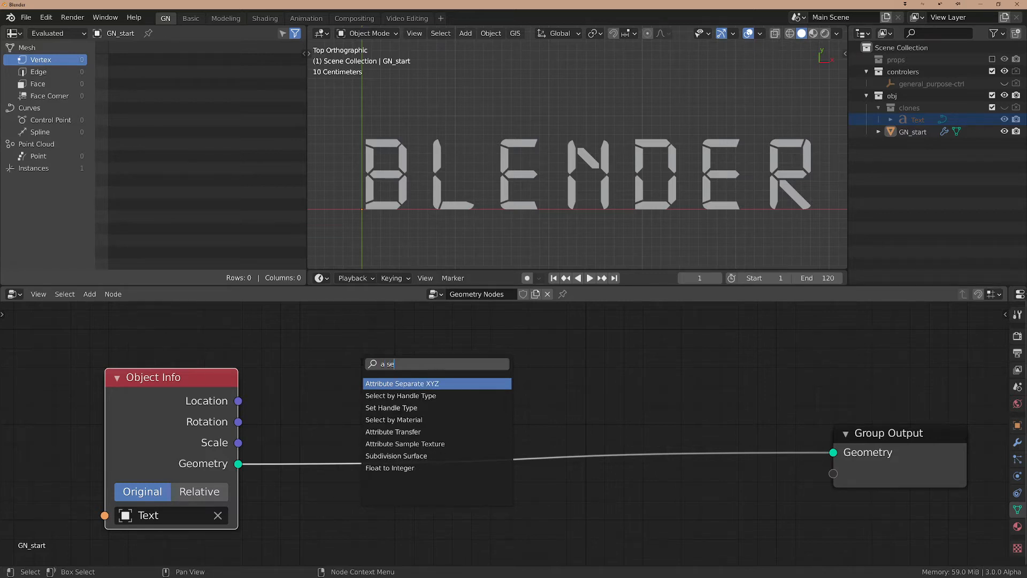
key("Return")
left_click(413, 460)
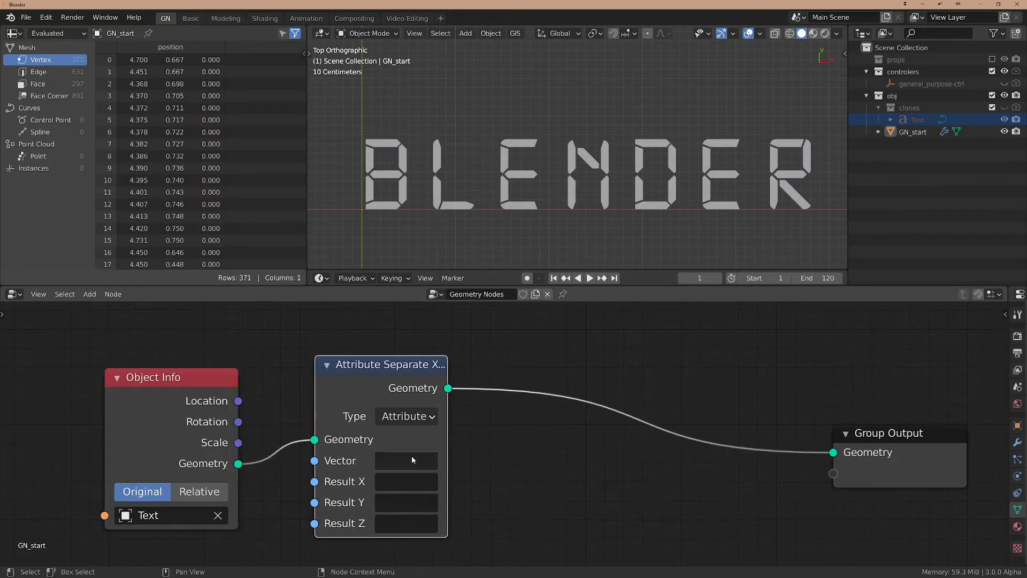
Set the Attribute Separate XYZ node's Vector to position and its Result X to x, and shift the node closer to Object Info.
left_click(388, 458)
left_click(446, 303)
left_click_drag(389, 376, 362, 371)
left_click(378, 478)
type("x")
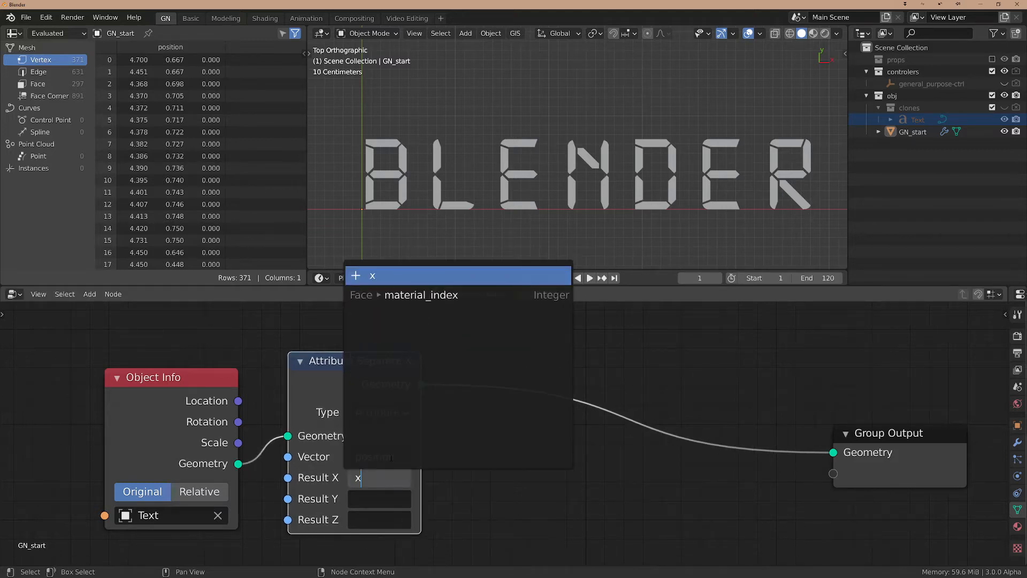
key("Return")
Add an Attribute Compare node on the link between Attribute Separate XYZ and Group Output.
key("shift+a")
left_click(539, 430)
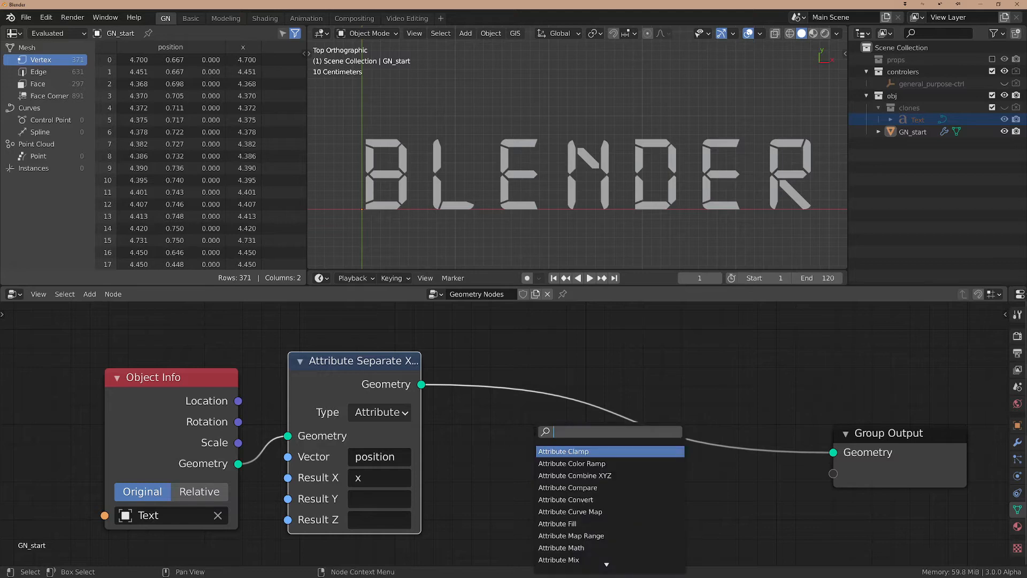
type("att comp")
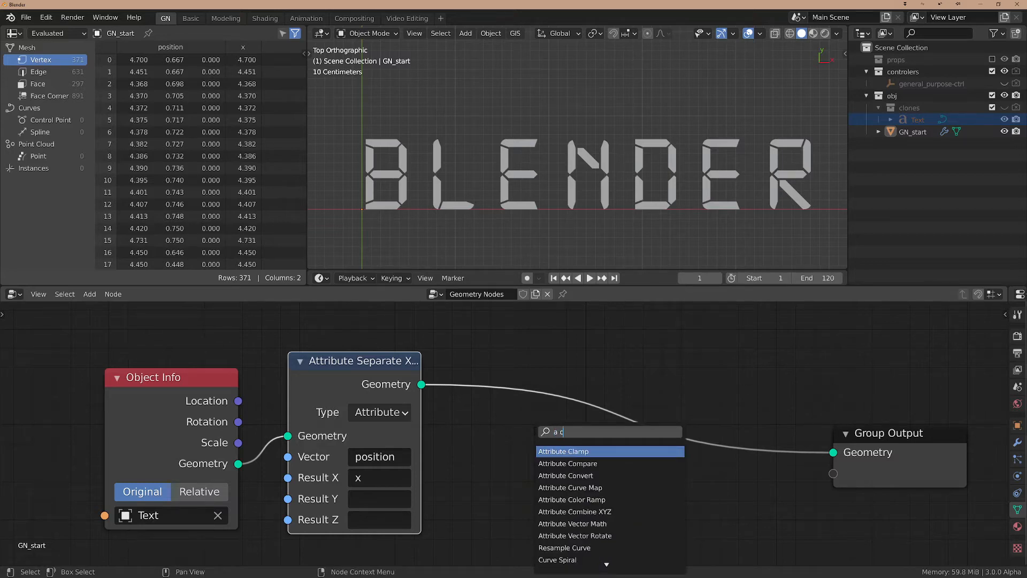
key("Return")
left_click(497, 328)
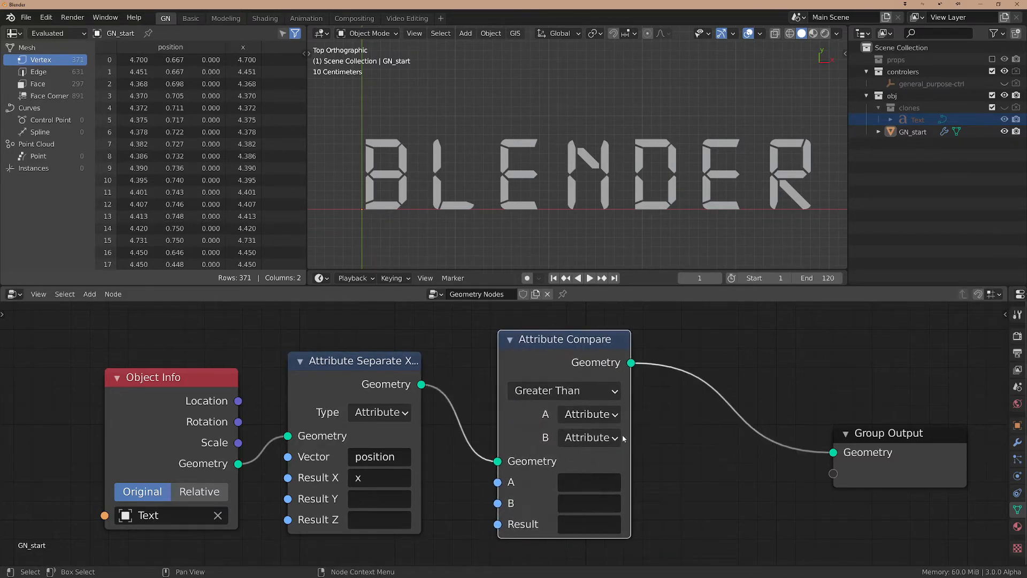
Set Attribute Compare to Greater Than or Equal, with x as attribute A and Float as the type of B.
left_click(610, 392)
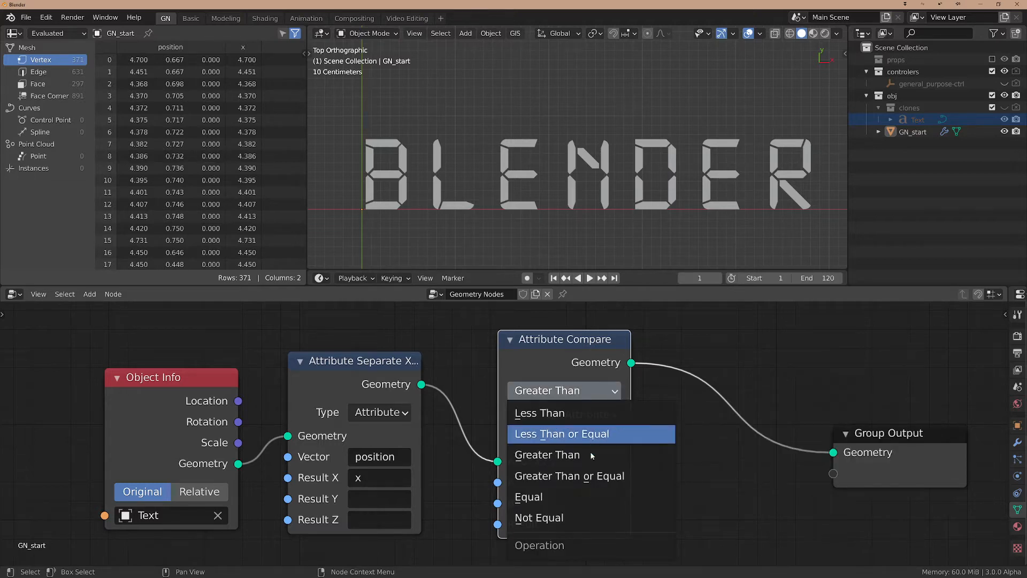
left_click(567, 476)
left_click(594, 482)
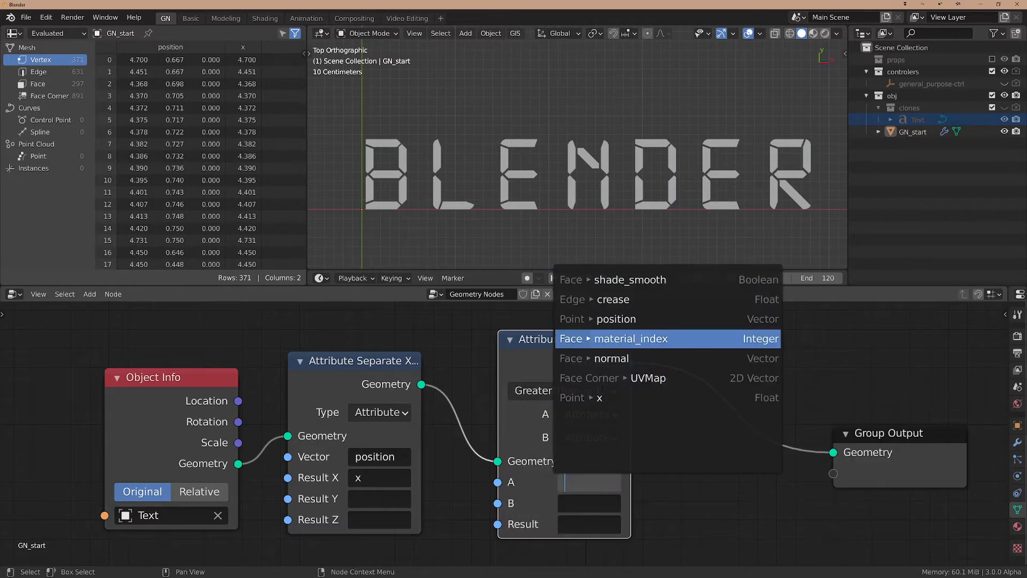
left_click(600, 396)
left_click(615, 437)
left_click(623, 480)
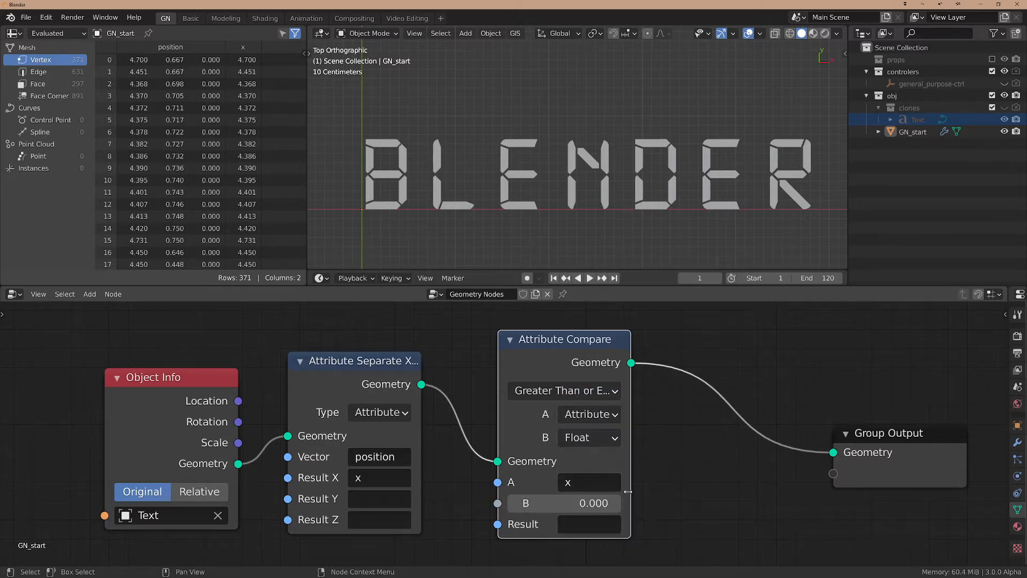
Name the Attribute Compare node's Result attribute del.mask.
middle_click_drag(628, 491, 623, 462)
left_click(581, 498)
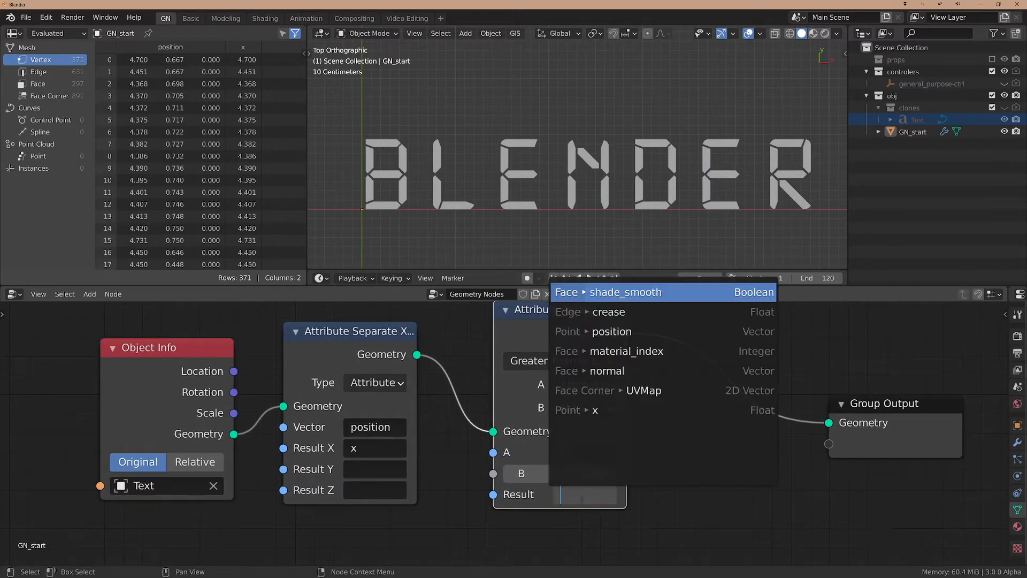
type("del.mask")
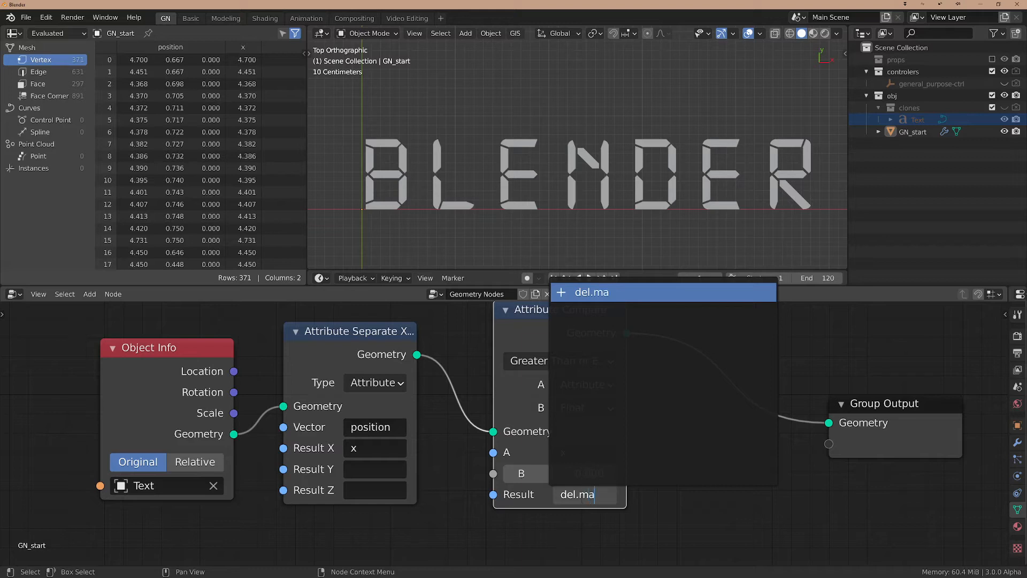
key("Return")
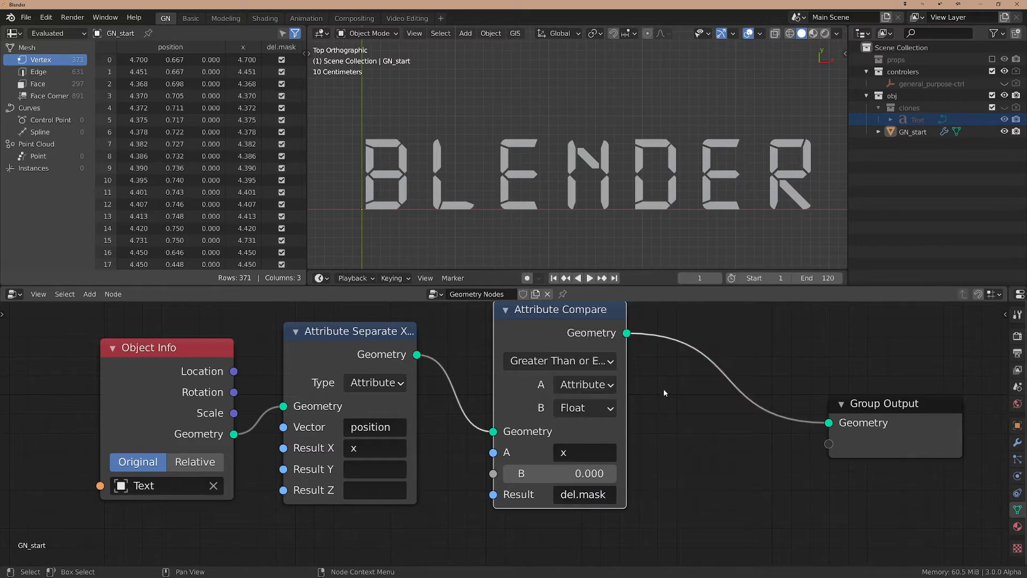
Add a Delete Geometry node on the link between Attribute Compare and Group Output.
key("shift+a")
type("sdel")
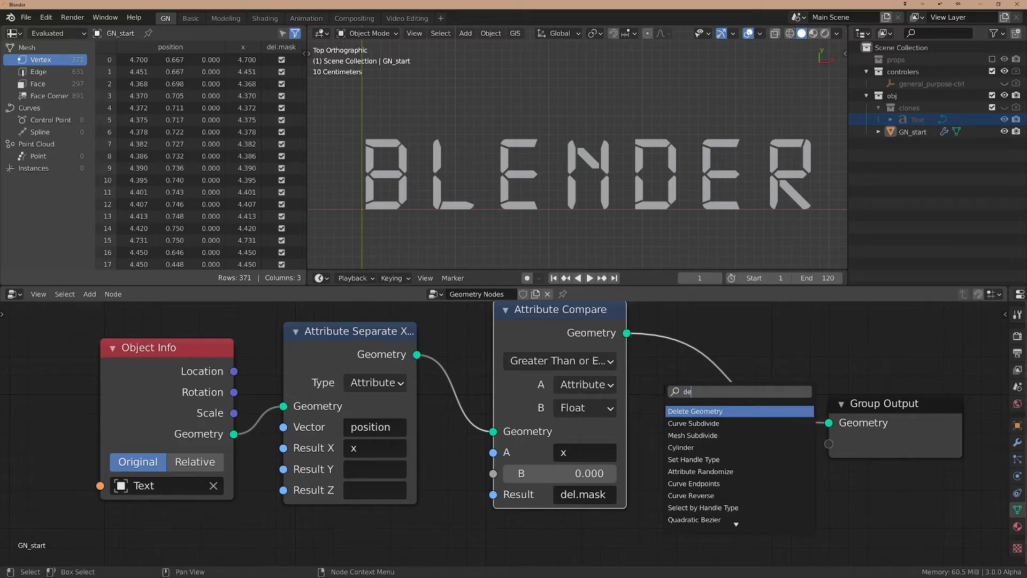
key("Return")
left_click(702, 343)
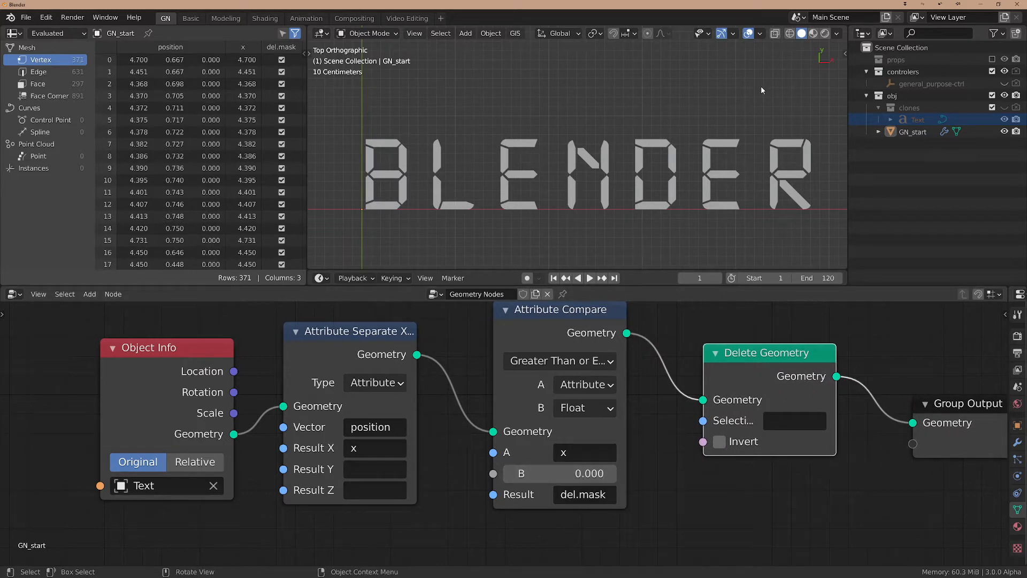
Turn on Screencast Keys for the 3D viewport.
key("n")
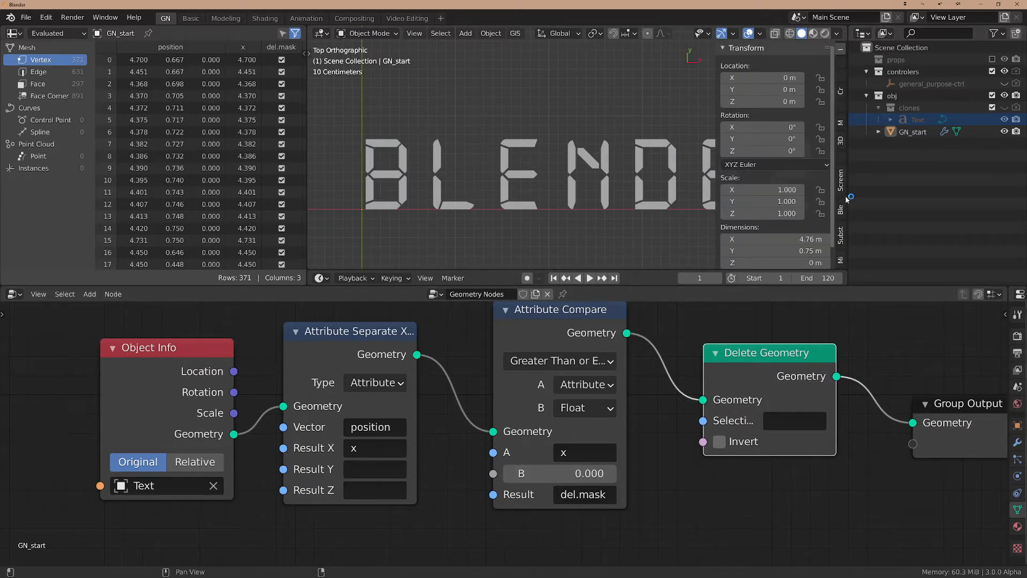
left_click(840, 180)
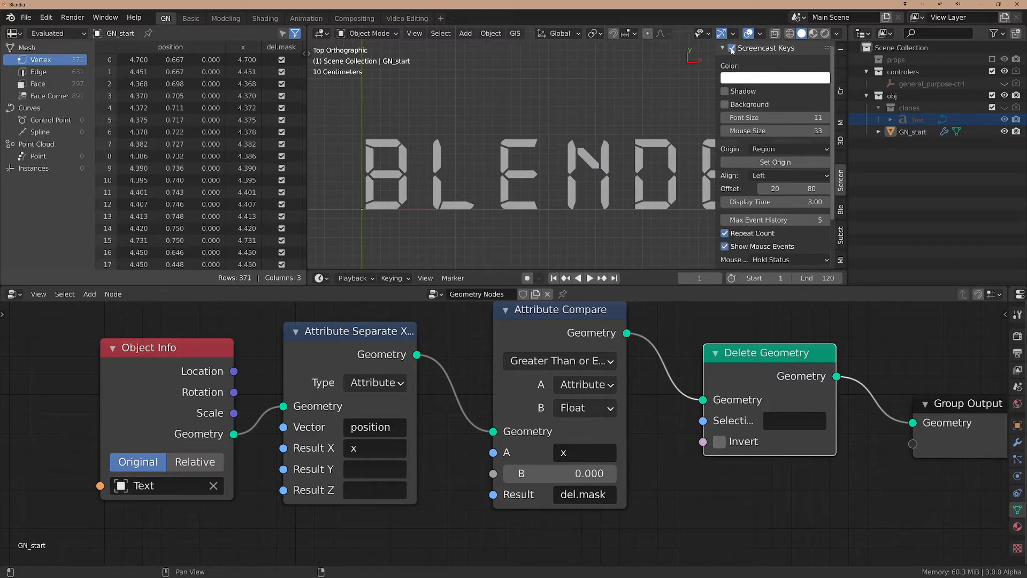
key("n")
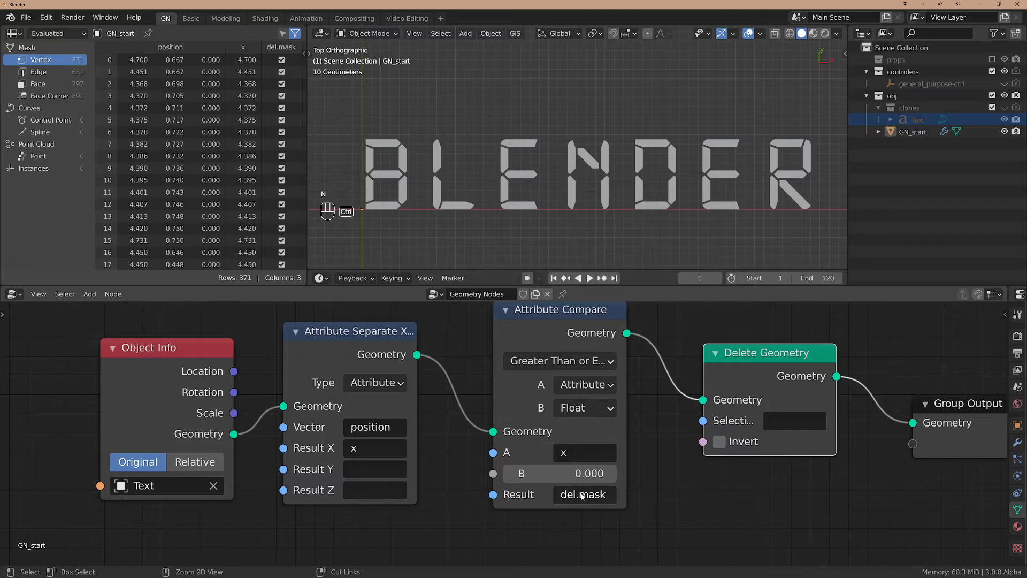
Copy del.mask into the Delete Geometry node's Selection and shift the node slightly closer to Attribute Compare.
key("ctrl+c")
key("ctrl+v")
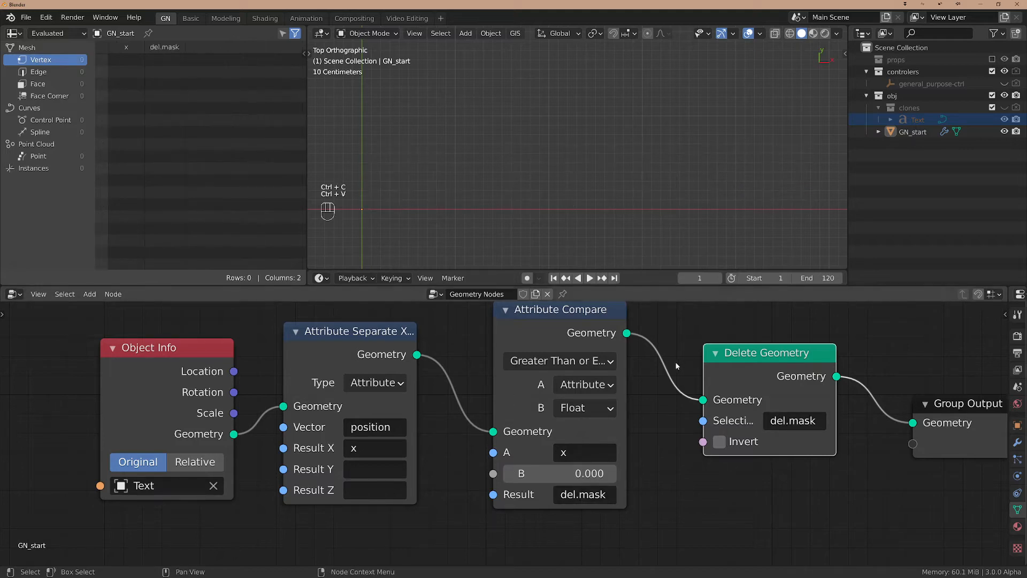
left_click_drag(779, 359, 765, 358)
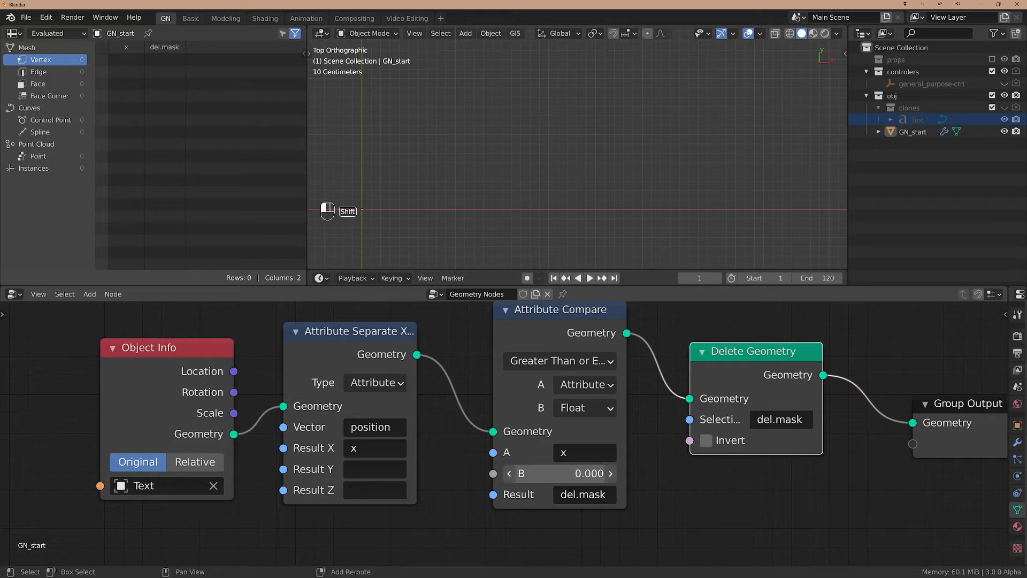
Set Attribute Compare's B to 0.420 and examine the partly revealed first letter up close.
mouse_move(560, 474)
left_mouse_down("shift")
mouse_move(782, 473)
mouse_move(587, 474)
mouse_move(561, 459)
left_mouse_up("shift")
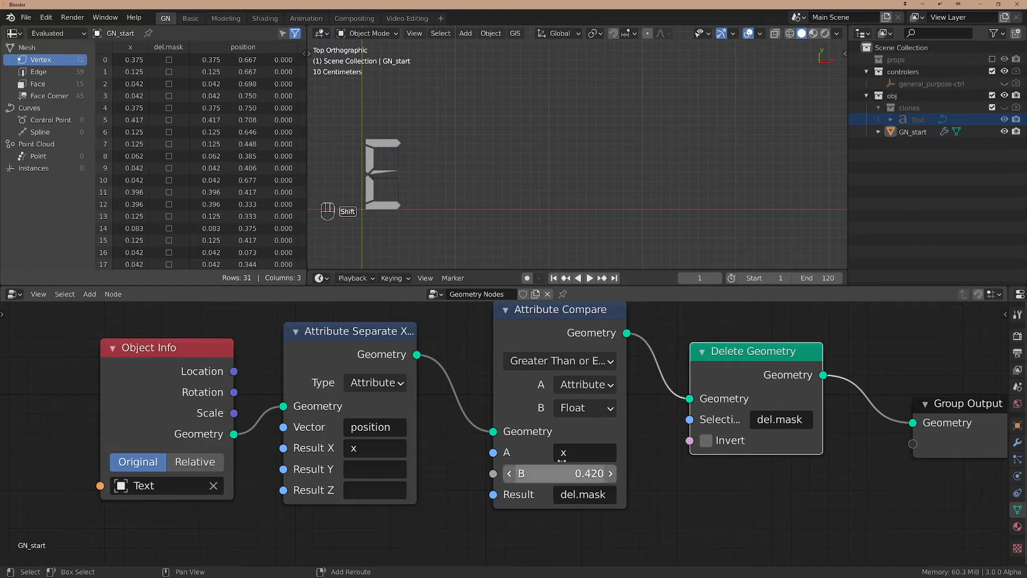
scroll(393, 159, "up", 2)
middle_click_drag(402, 180, 463, 166, "shift")
scroll(464, 166, "up", 1)
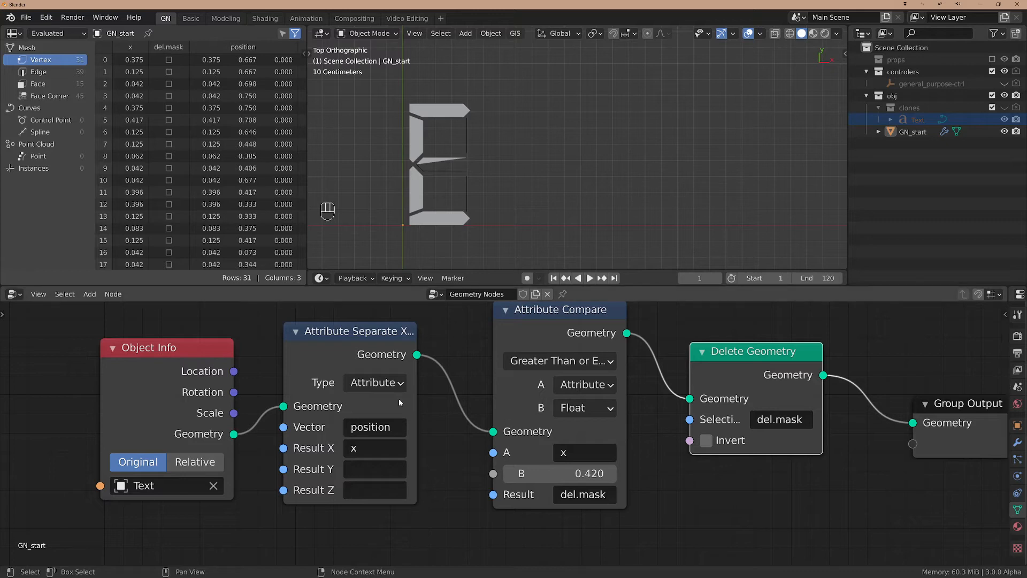
Add a Math node below the Attribute Separate XYZ node.
middle_click_drag(473, 502, 507, 487)
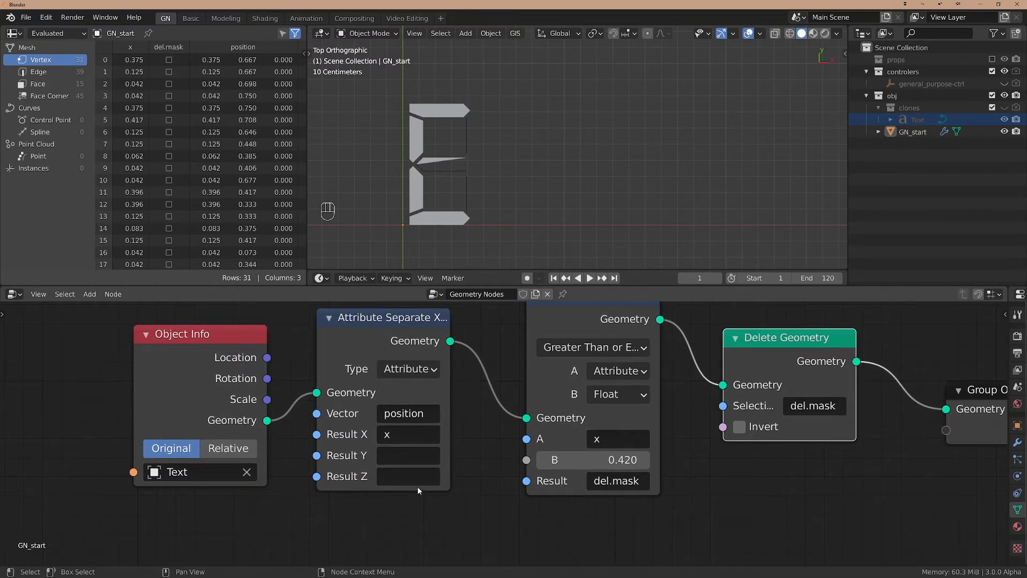
key("ctrl+a")
type("mat")
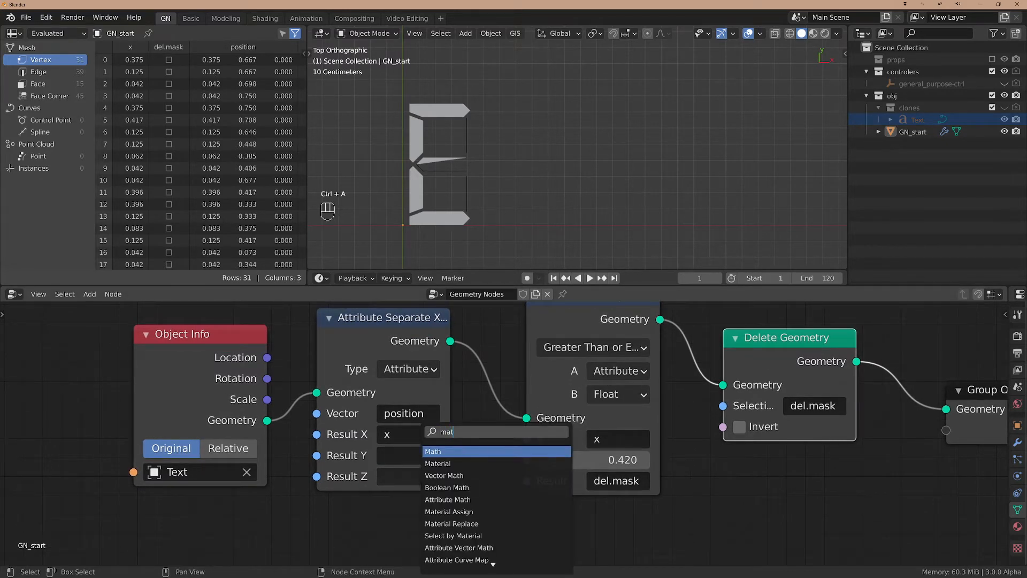
key("Return")
left_click(345, 498)
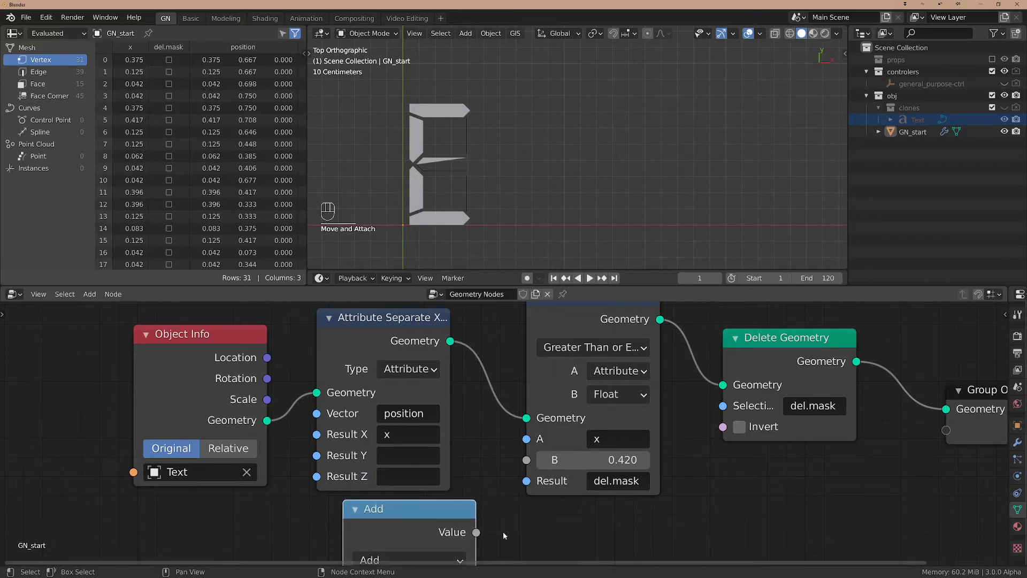
Set the Math node's operation to Snap and link its Value output to Attribute Compare's B input.
middle_click_drag(503, 531, 504, 473)
scroll(545, 435, "down", 1)
left_click(443, 494)
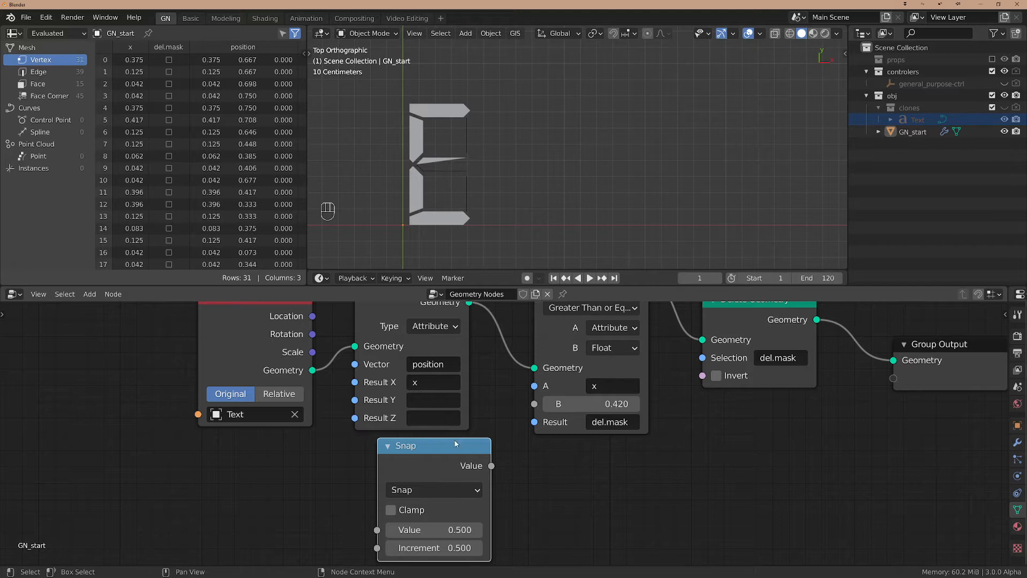
left_click_drag(455, 443, 420, 444)
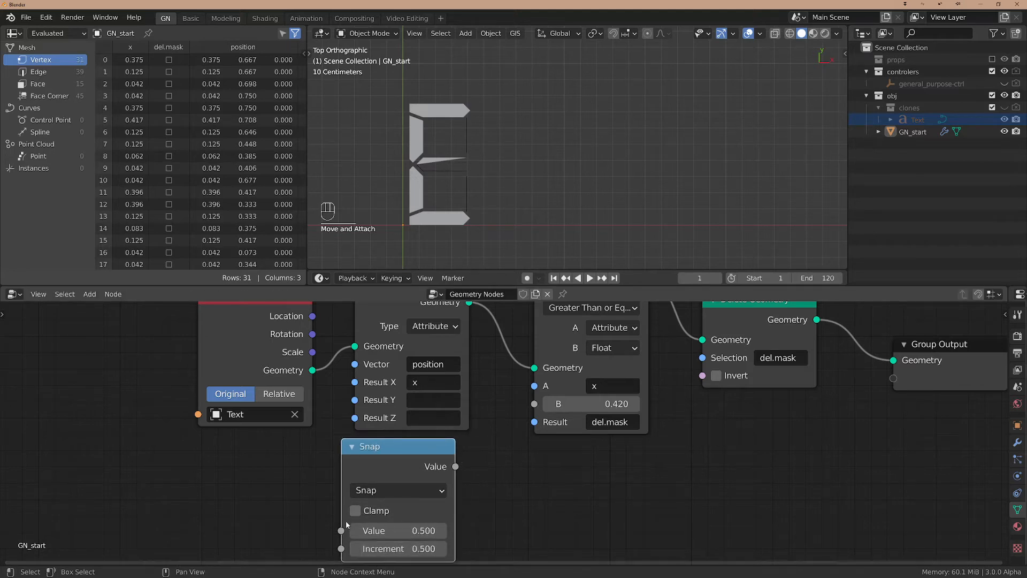
left_click_drag(455, 466, 534, 403)
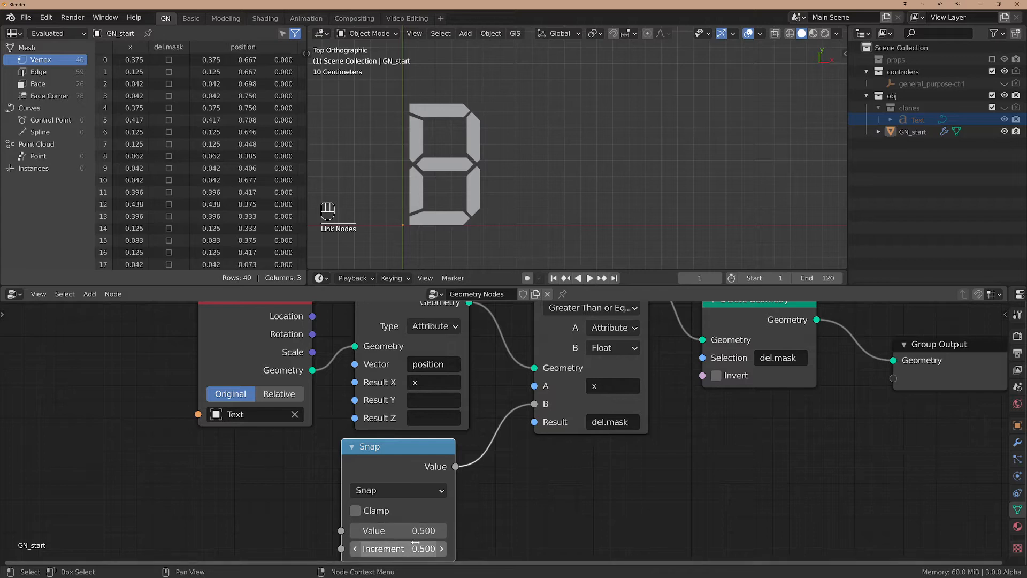
Set the Snap node's Increment to 0.750.
middle_click_drag(397, 556, 447, 514)
left_click(446, 513)
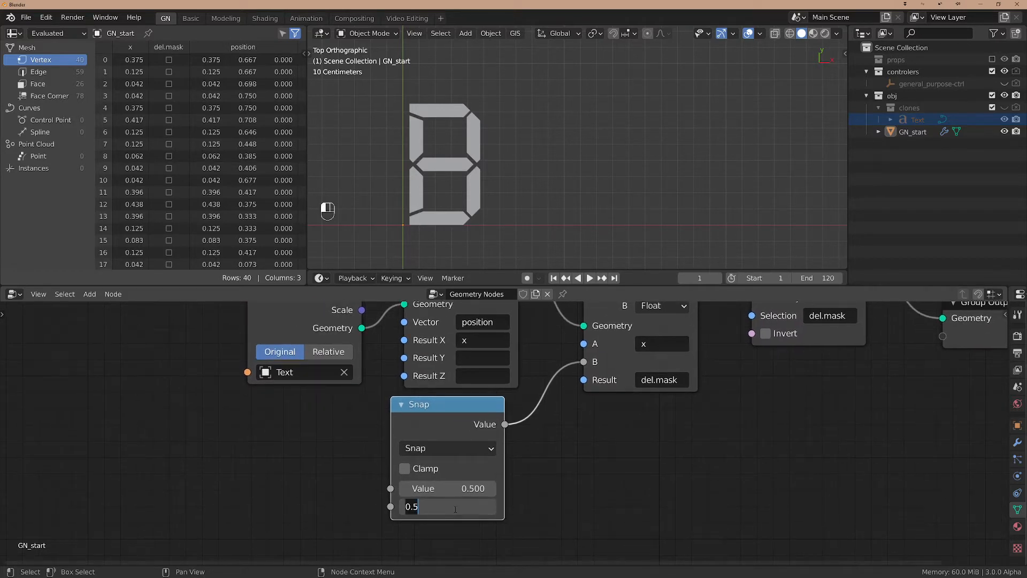
key("Return")
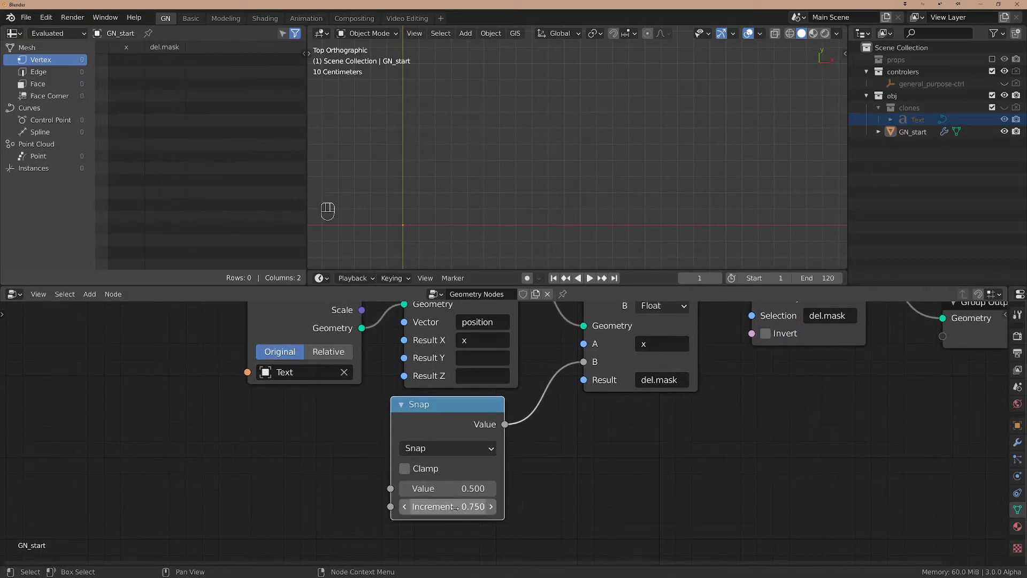
Raise the Snap node's Value through 0.610 and 0.750 to 1.040 to test how the letters are revealed.
key("shift")
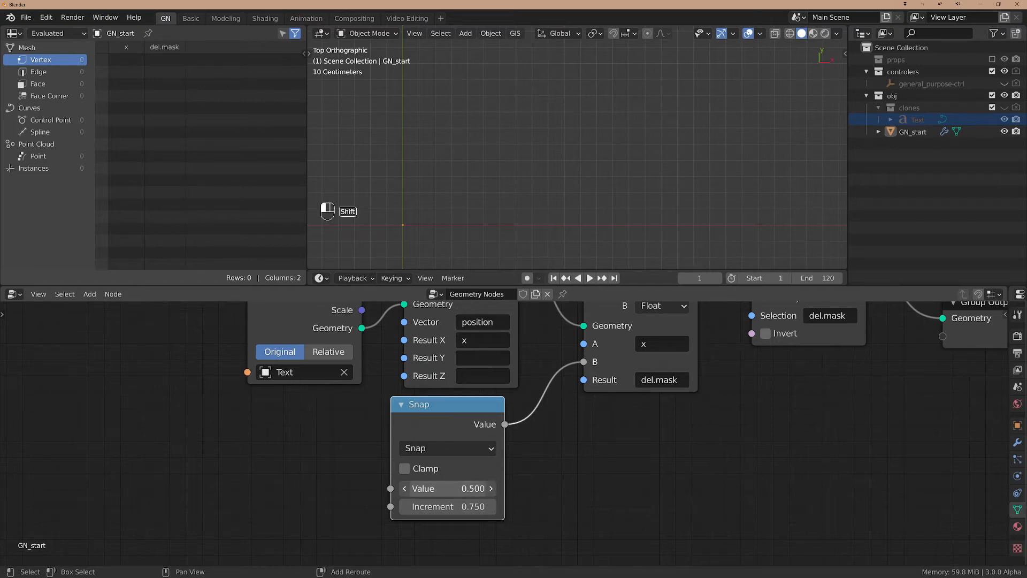
left_click_drag(448, 489, 454, 489, "shift")
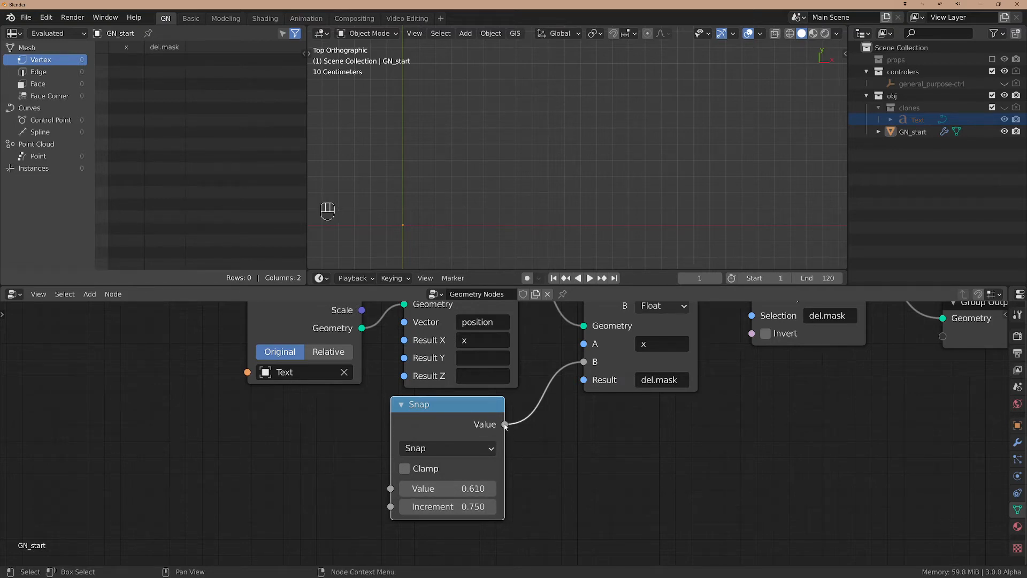
mouse_move(505, 426)
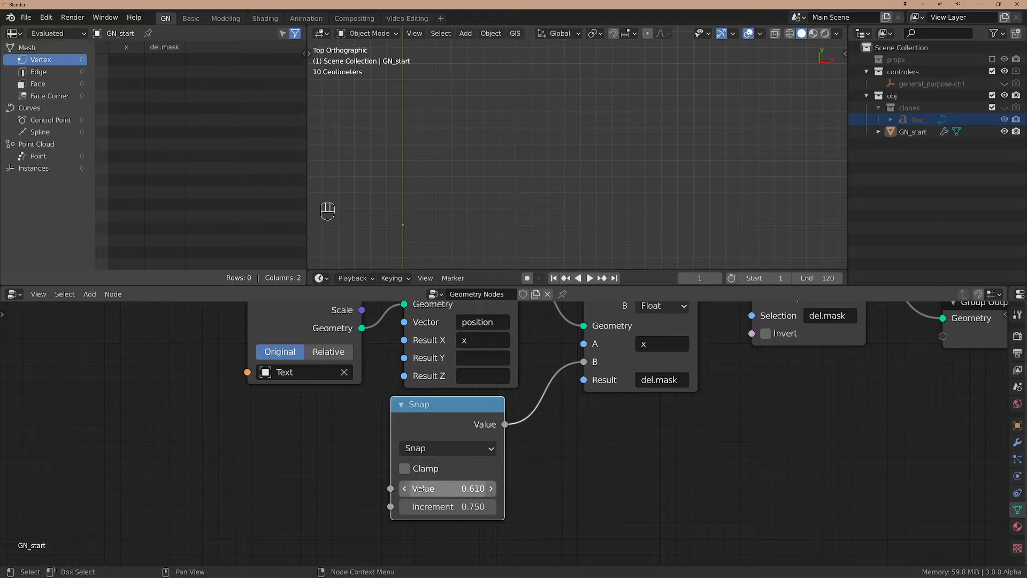
key("shift")
left_click_drag(448, 489, 454, 488, "shift")
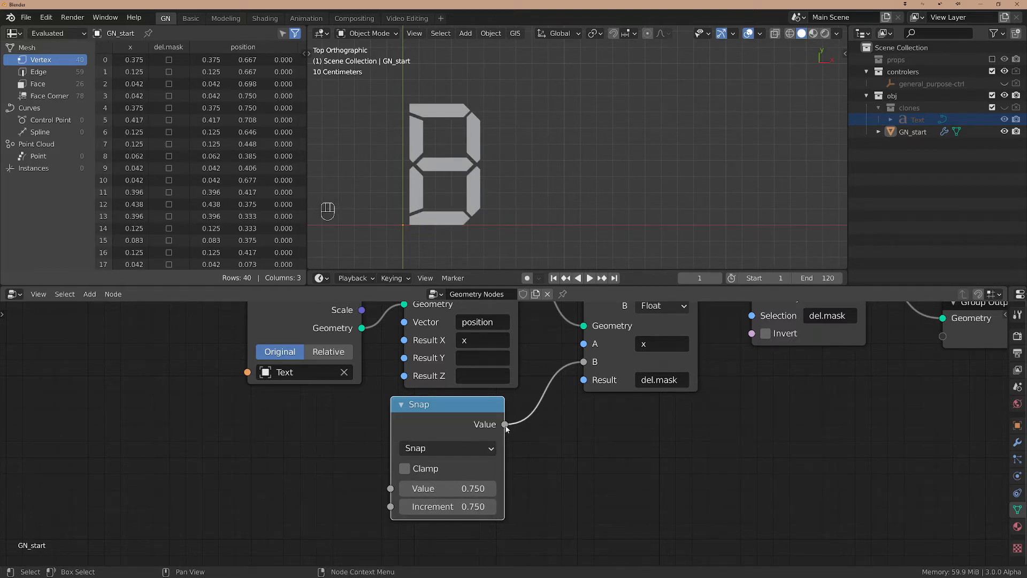
left_click_drag(448, 488, 455, 489, "shift")
mouse_move(505, 425)
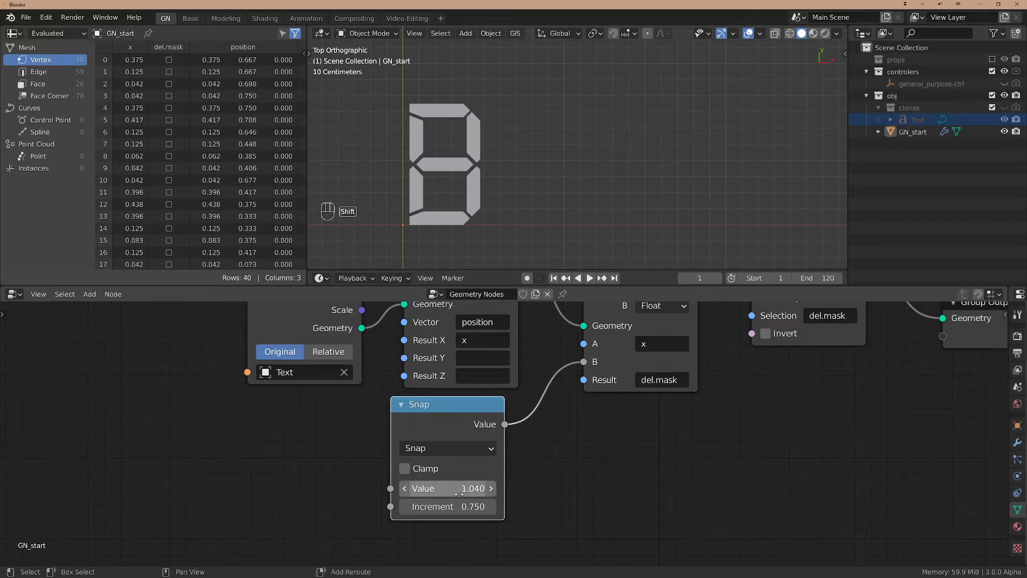
Raise the Snap node's Value to 1.520 and on to 2.420 to test revealing more letters.
left_click_drag(449, 488, 459, 488, "shift")
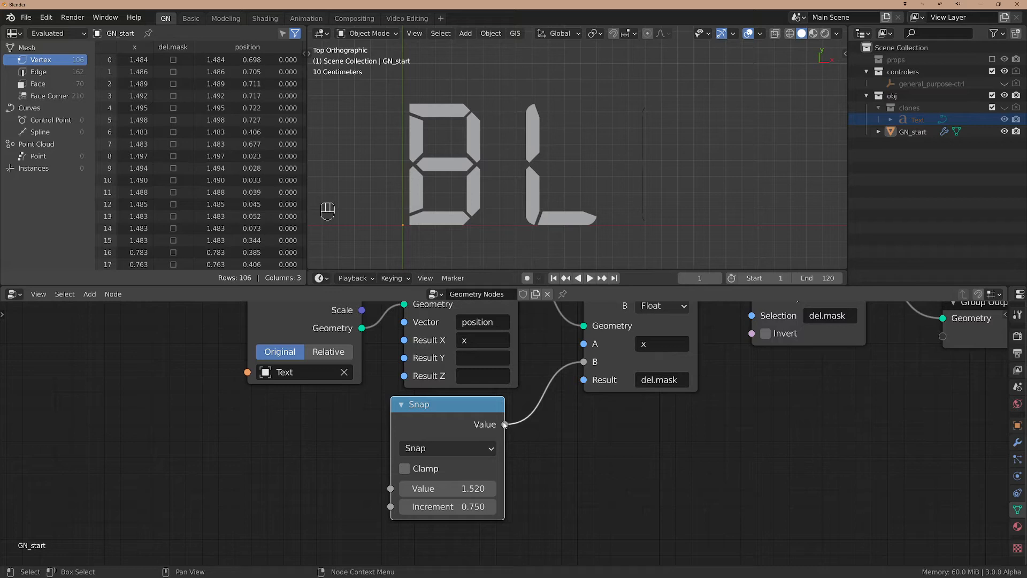
mouse_move(505, 425)
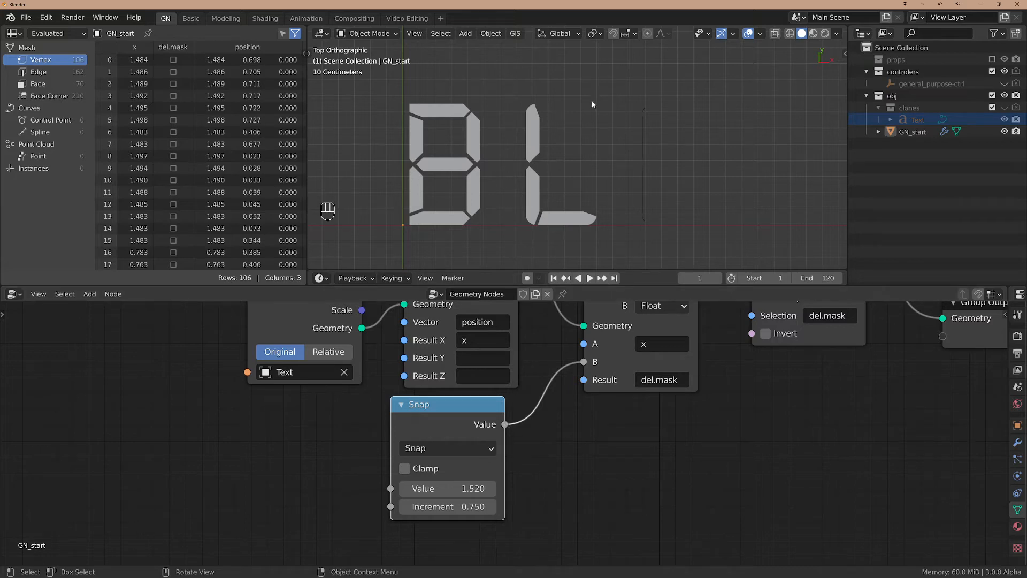
scroll(438, 122, "down", 2)
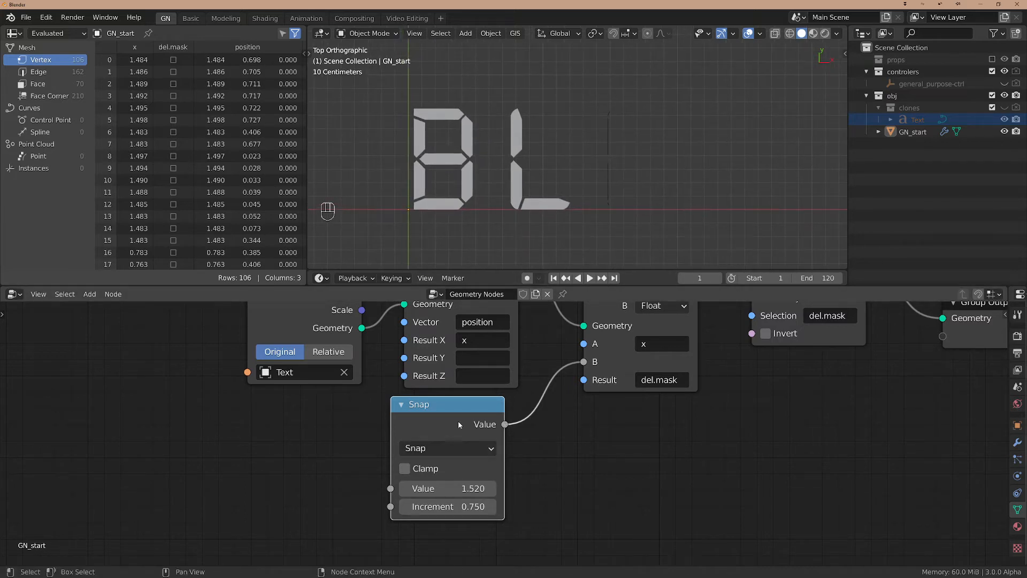
left_click_drag(459, 425, 473, 425)
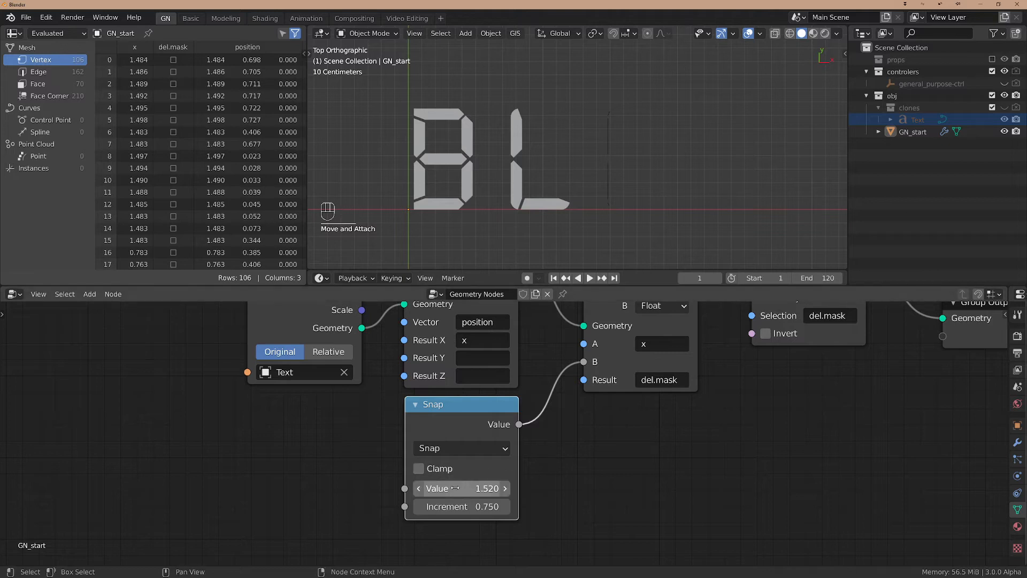
mouse_move(456, 488)
left_mouse_down()
mouse_move(508, 487)
mouse_move(438, 488)
mouse_move(471, 488)
left_mouse_up()
Enclose all nodes except Group Output in a frame and raise the Snap node's Value to 5.720.
scroll(619, 459, "down", 2)
middle_click_drag(420, 482, 491, 500)
scroll(491, 500, "down", 1)
left_click_drag(208, 318, 637, 542)
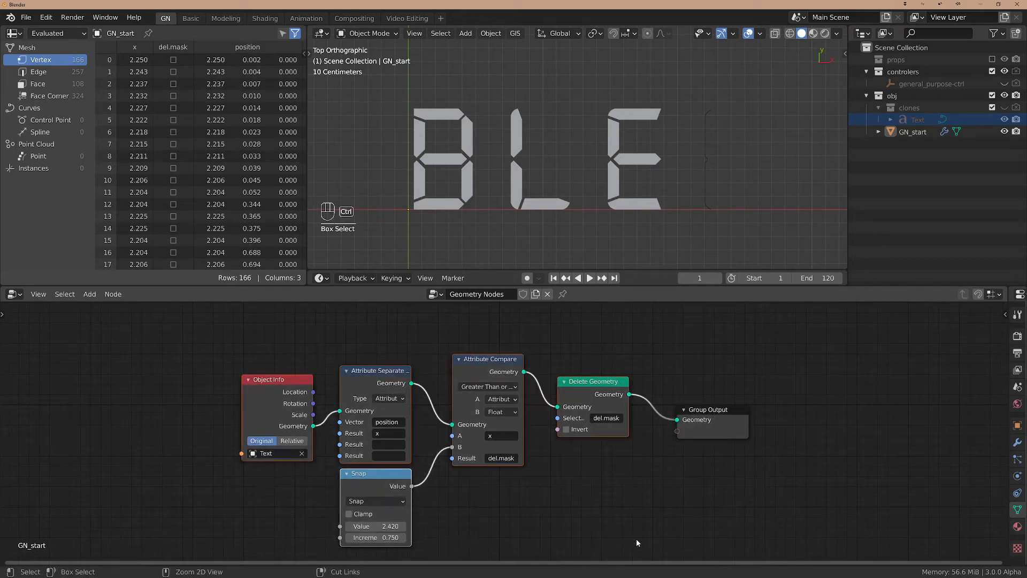
key("ctrl+j")
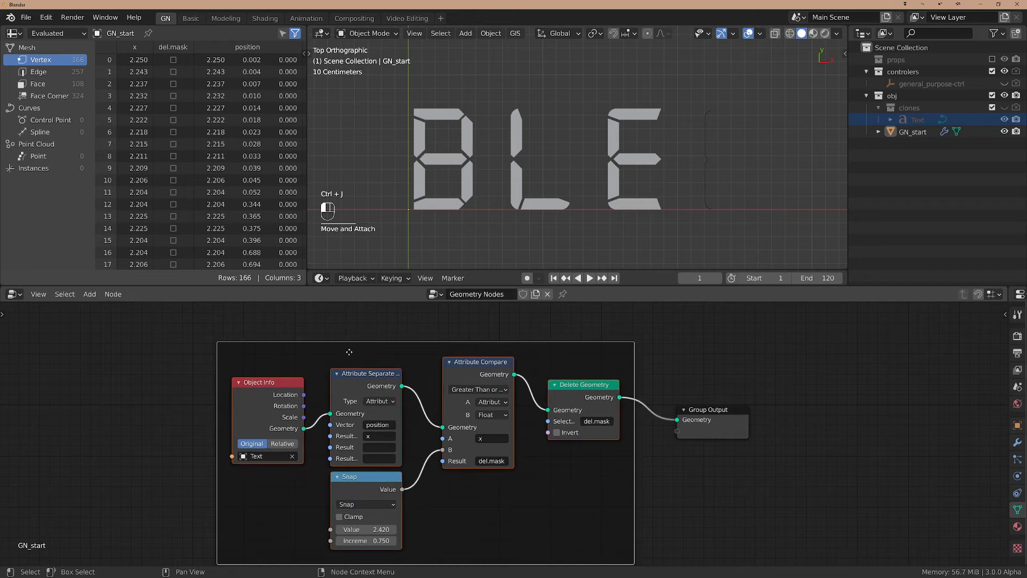
left_click_drag(364, 485, 341, 472)
left_click_drag(354, 513, 388, 513)
Add a Value node to the node tree.
middle_click_drag(286, 495, 396, 493)
key("ctrl+a")
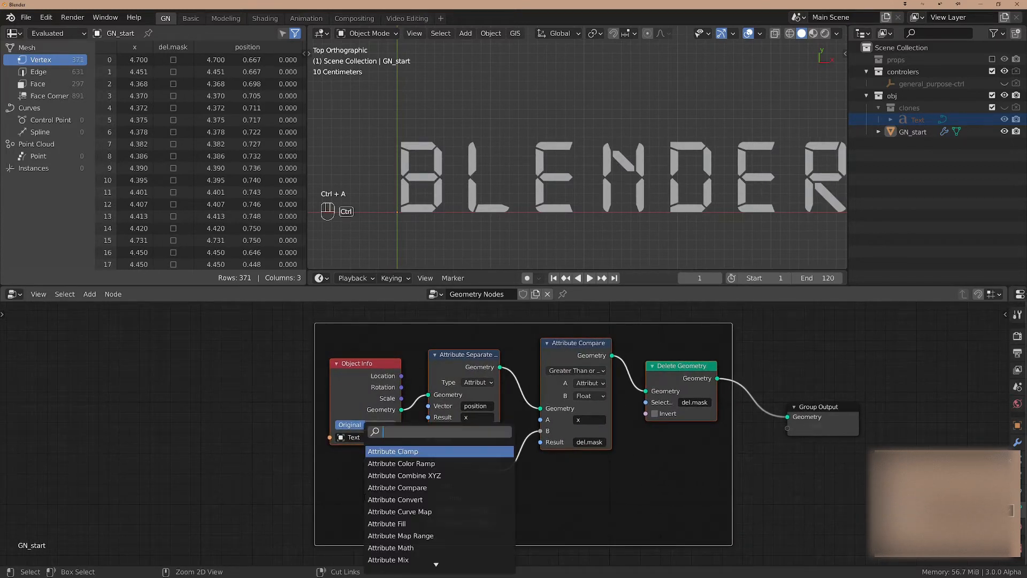
type("va")
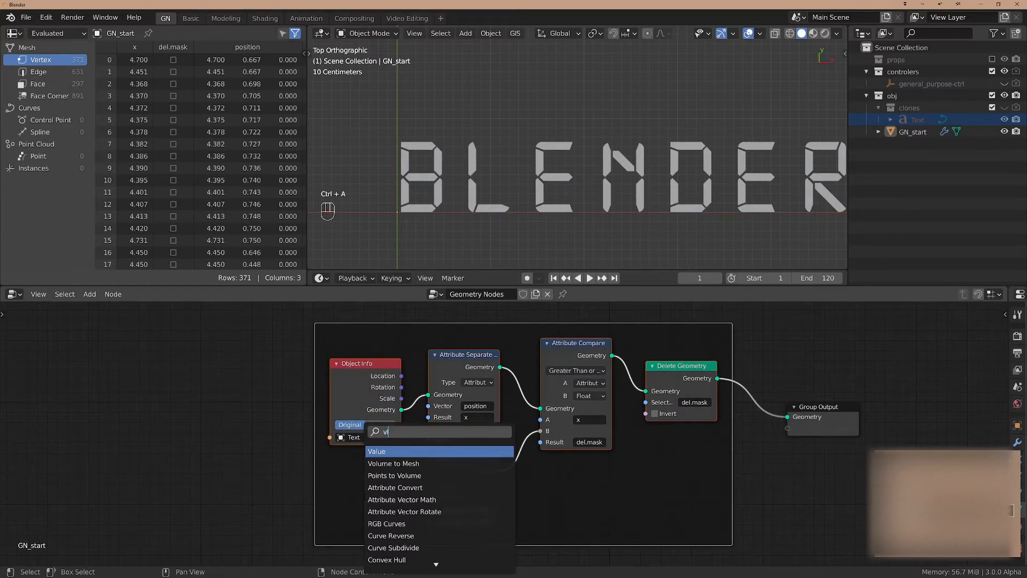
key("Return")
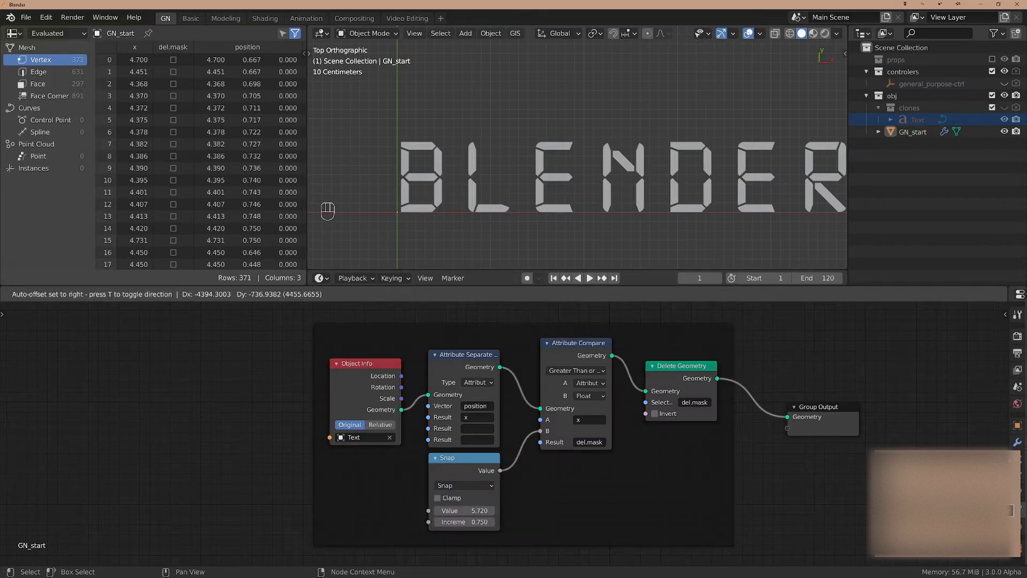
left_click(383, 492)
left_click(384, 475)
scroll(385, 476, "up", 1)
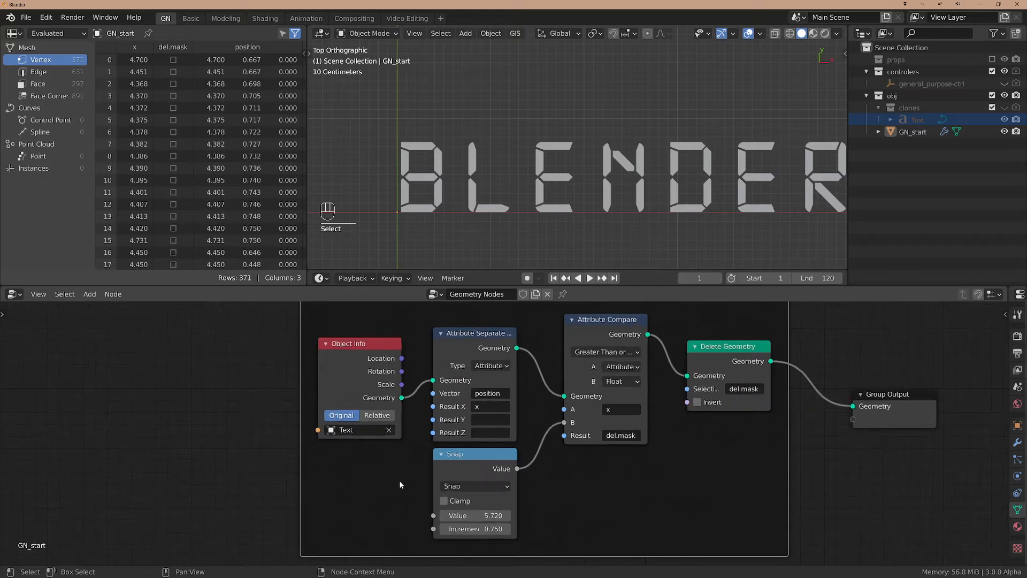
Find the stray Value node far from the frame and move it inside, below Object Info.
key("alt+Tab")
key("Home")
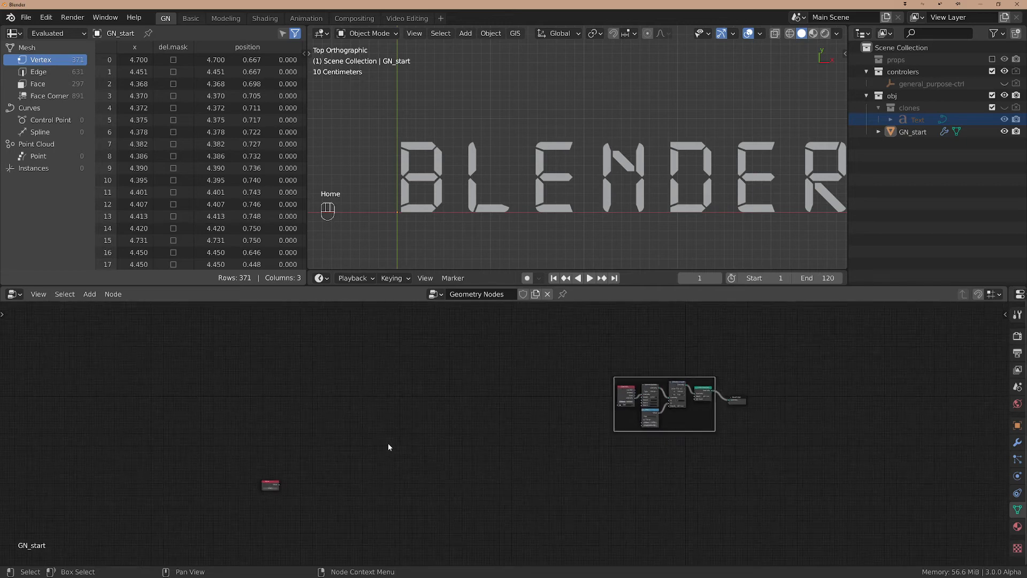
left_click(274, 485)
key("g")
left_click(630, 423)
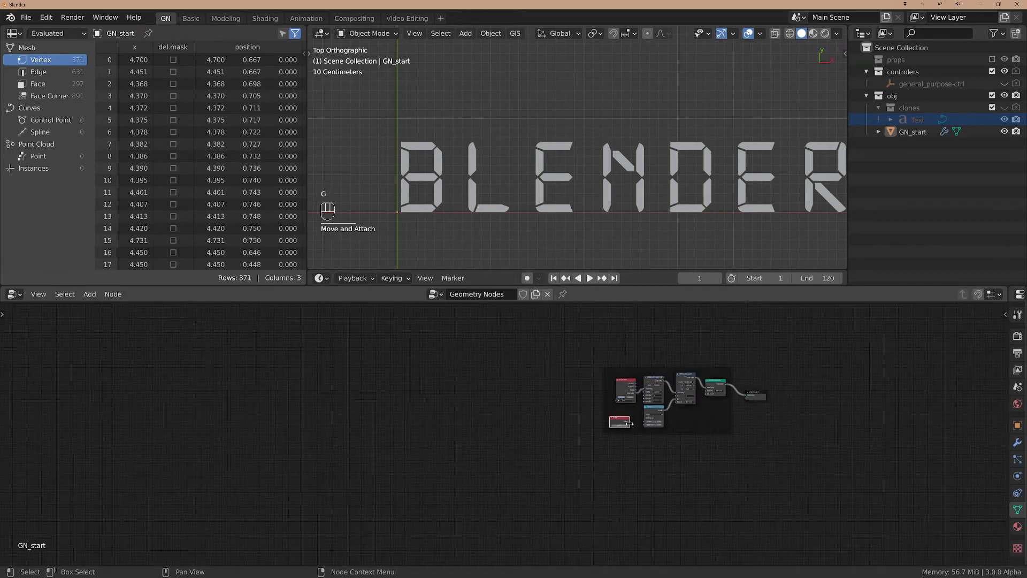
Drive the Value node with the expression #frame and scrub the timeline to frame 3 to test it.
scroll(630, 423, "up", 10)
middle_click_drag(195, 383, 497, 496)
scroll(523, 436, "down", 4)
scroll(535, 425, "up", 1)
double_click(384, 508)
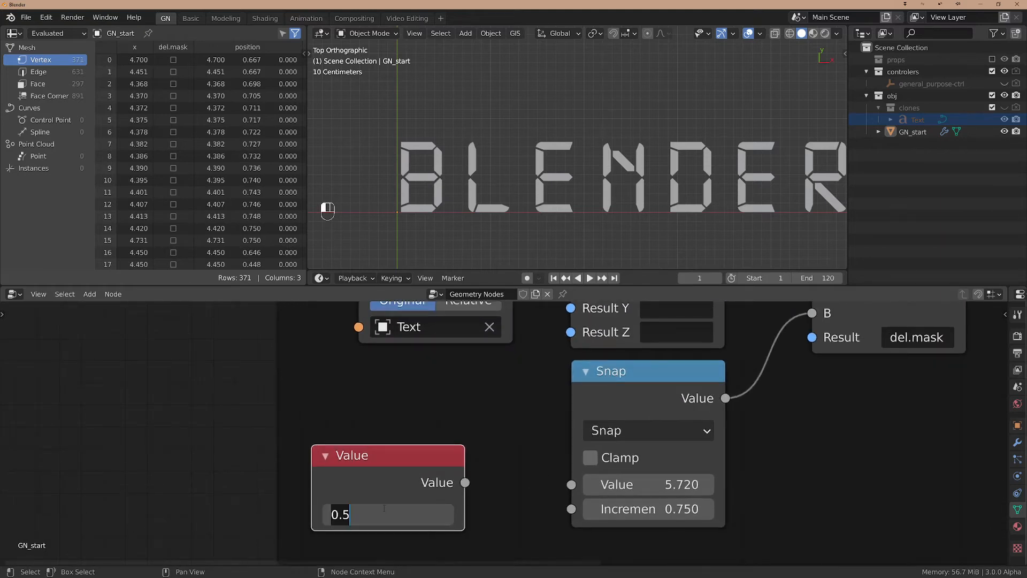
type("#frame")
key("Return")
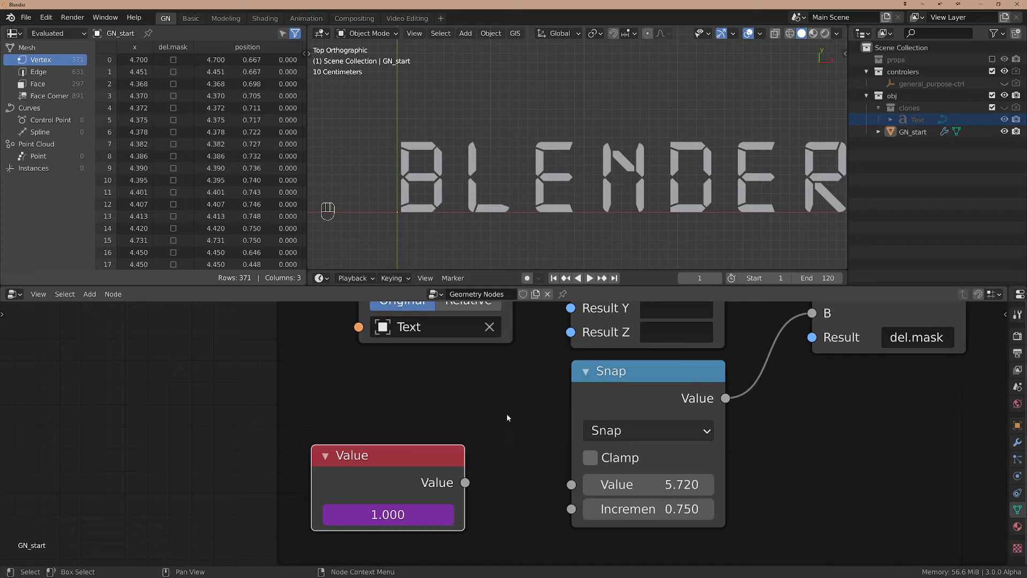
left_click_drag(700, 278, 701, 278)
left_click_drag(386, 450, 331, 441)
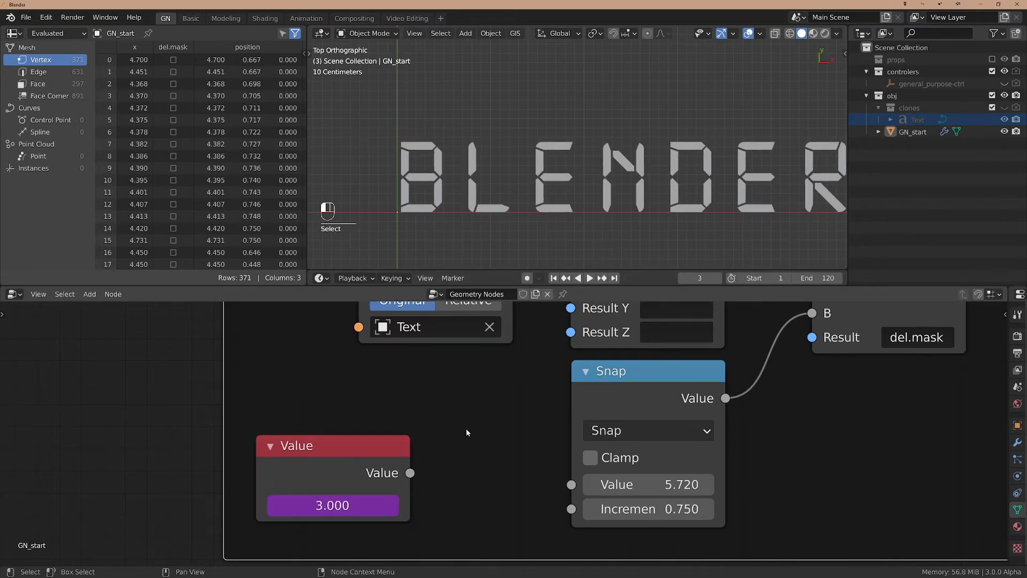
Duplicate the Snap node between Value and Snap, change the copy's operation to Divide, and set its divisor to 8.
left_click(671, 363)
key("shift+d")
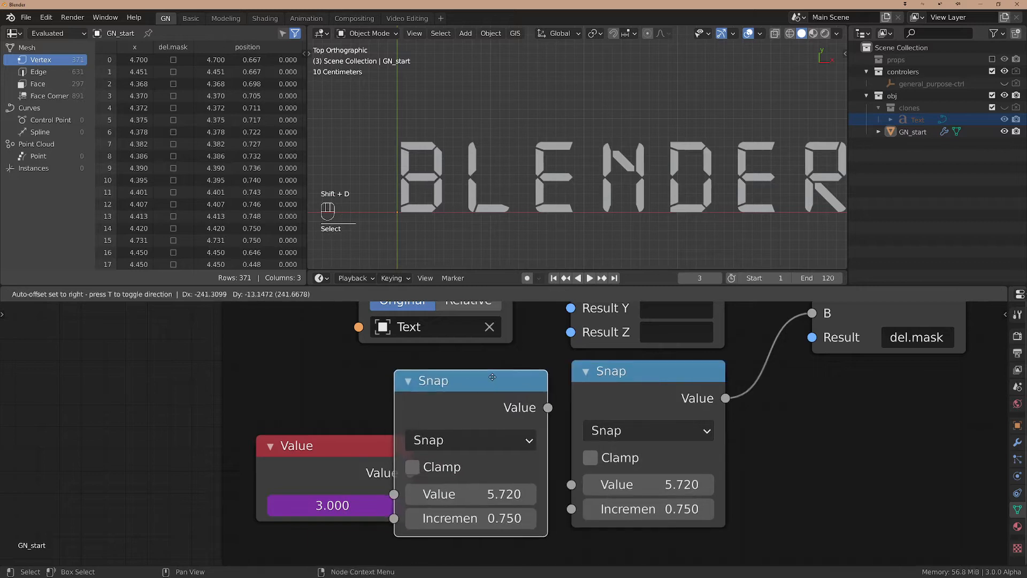
left_click(476, 438)
left_click(476, 438)
left_click(295, 230)
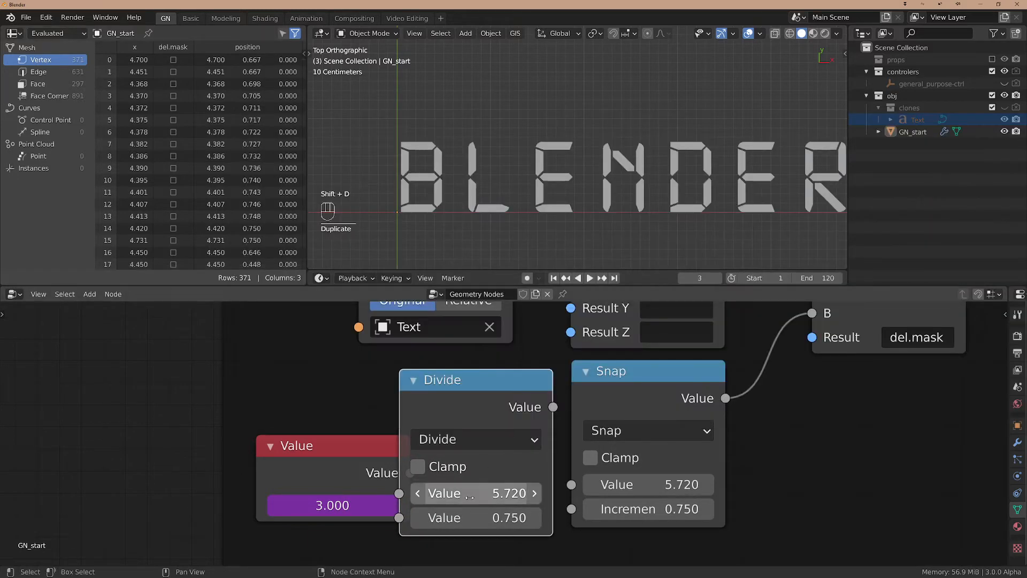
left_click(480, 515)
type("8")
key("Return")
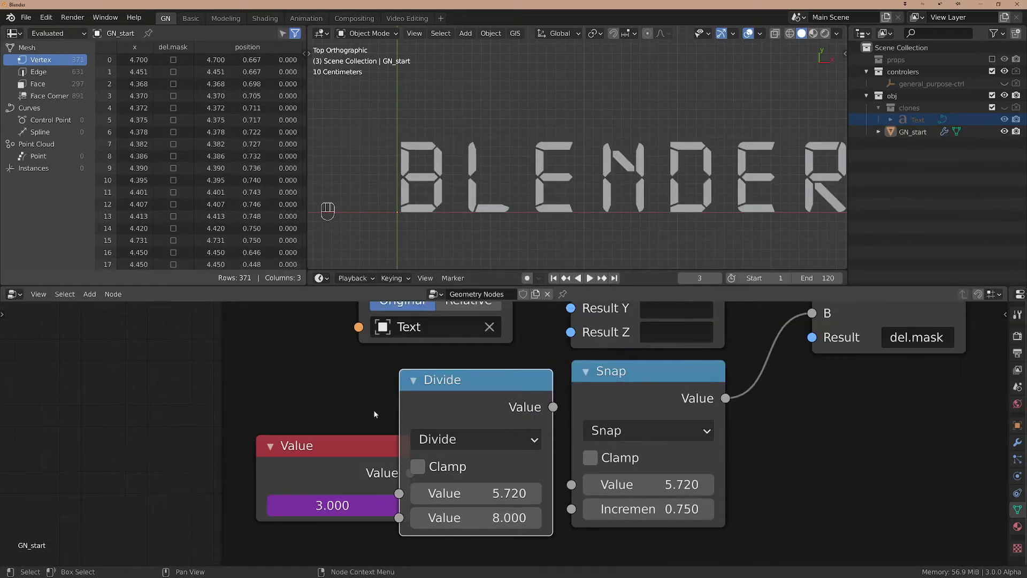
Play the animation with the Value node linked directly to the Snap node's Value input.
left_click_drag(385, 448, 577, 477)
key("space")
left_click_drag(338, 463, 571, 484)
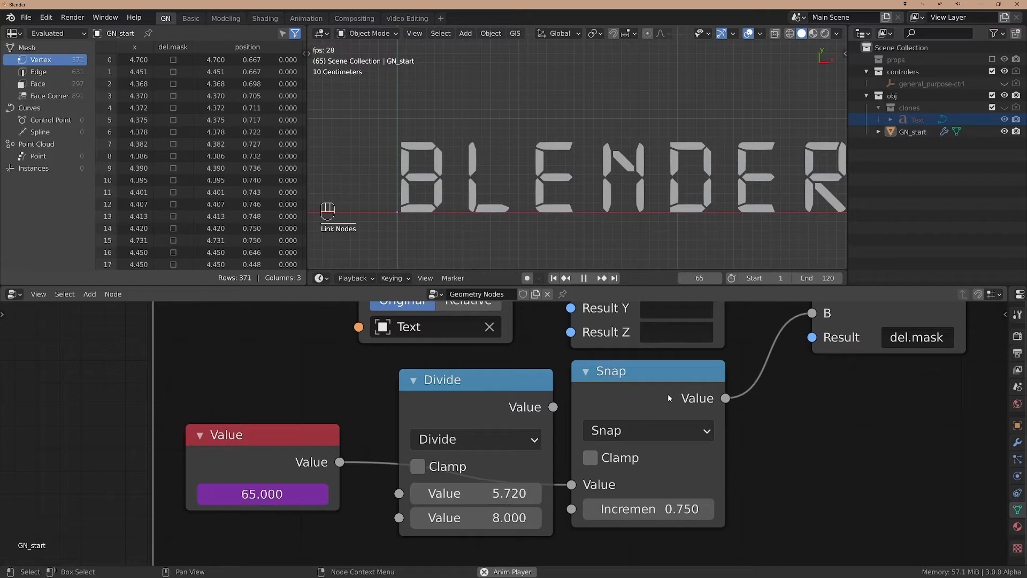
scroll(695, 381, "down", 1)
middle_click_drag(738, 383, 592, 421)
scroll(592, 421, "down", 1)
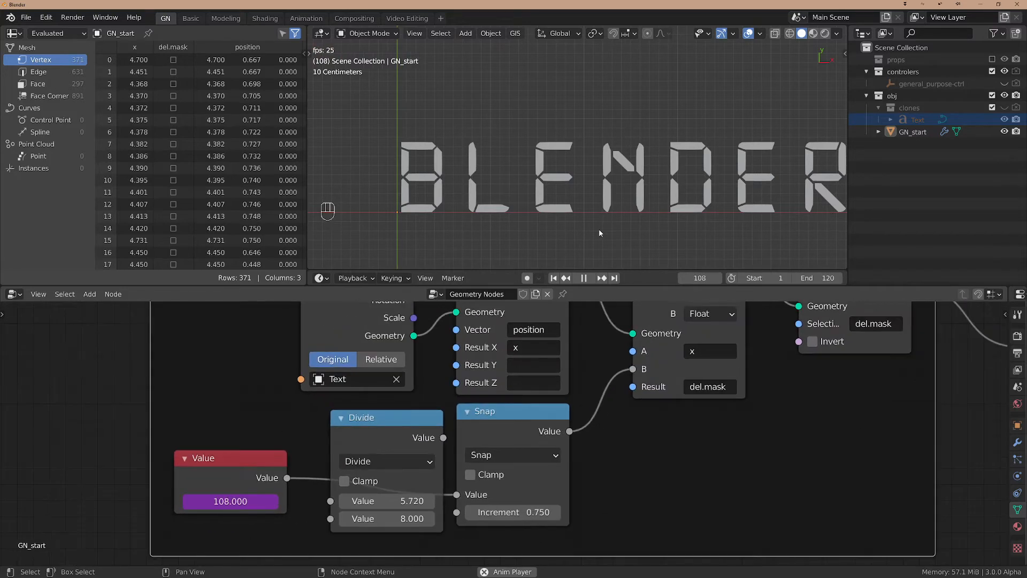
middle_click_drag(675, 443, 693, 454)
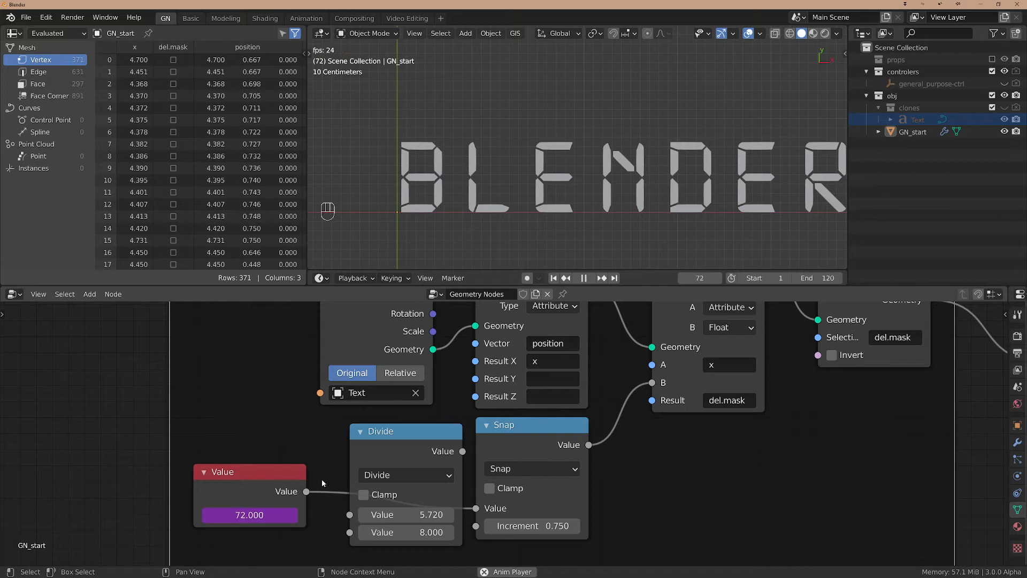
Replace the direct Value-to-Snap link by routing Value through the Divide node into Snap's Value input, and stop playback after checking.
mouse_move(320, 478)
right_mouse_down("ctrl")
mouse_move(331, 468)
mouse_move(314, 497)
right_mouse_up("ctrl")
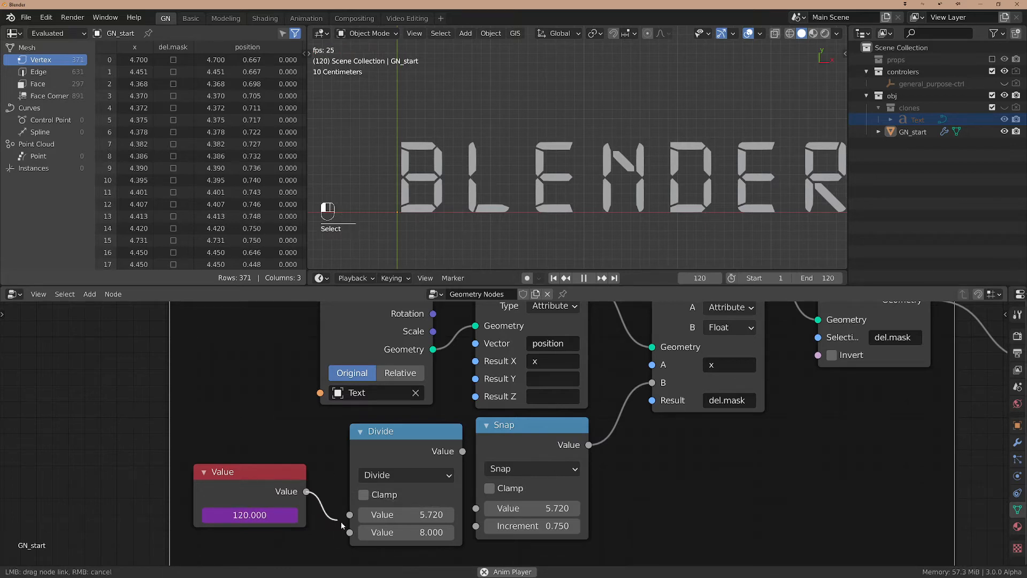
left_click_drag(406, 430, 381, 437)
left_click_drag(437, 454, 462, 517)
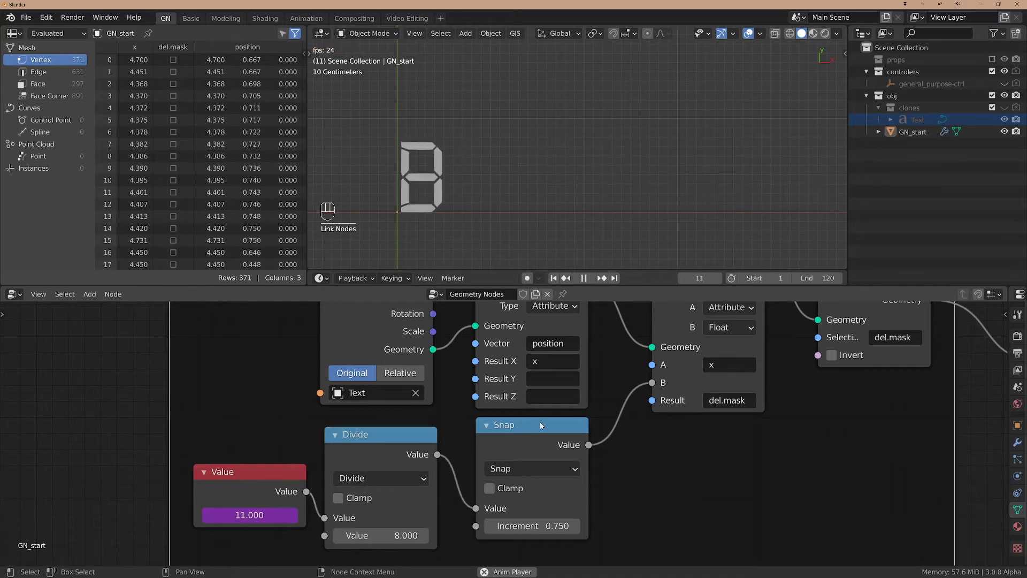
key("space")
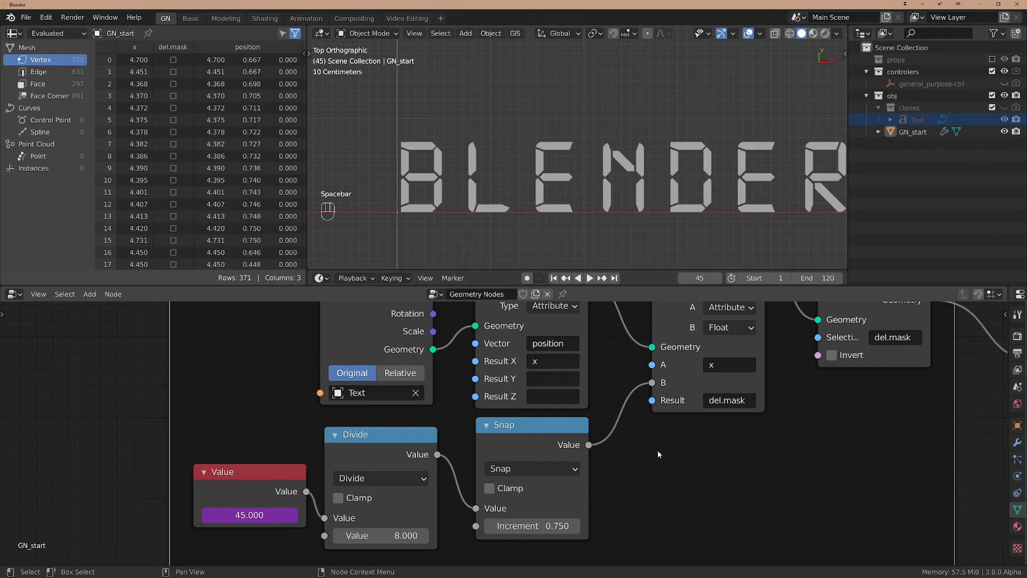
Cut the link between Divide and Snap, and move Group Output farther away from Delete Geometry.
scroll(658, 453, "down", 3)
middle_click_drag(699, 443, 516, 454)
scroll(492, 475, "down", 1)
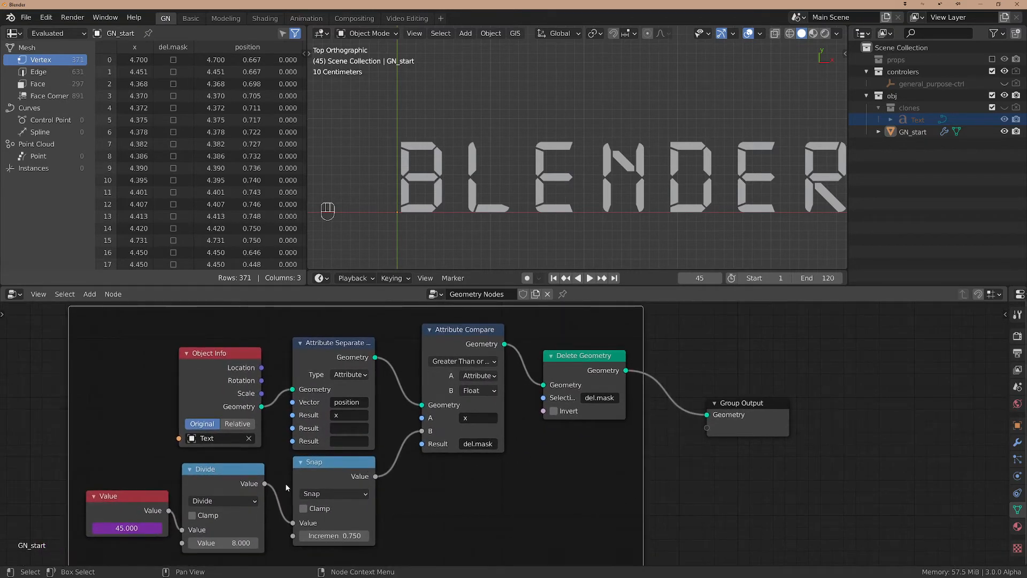
right_click_drag(285, 483, 319, 518, "ctrl")
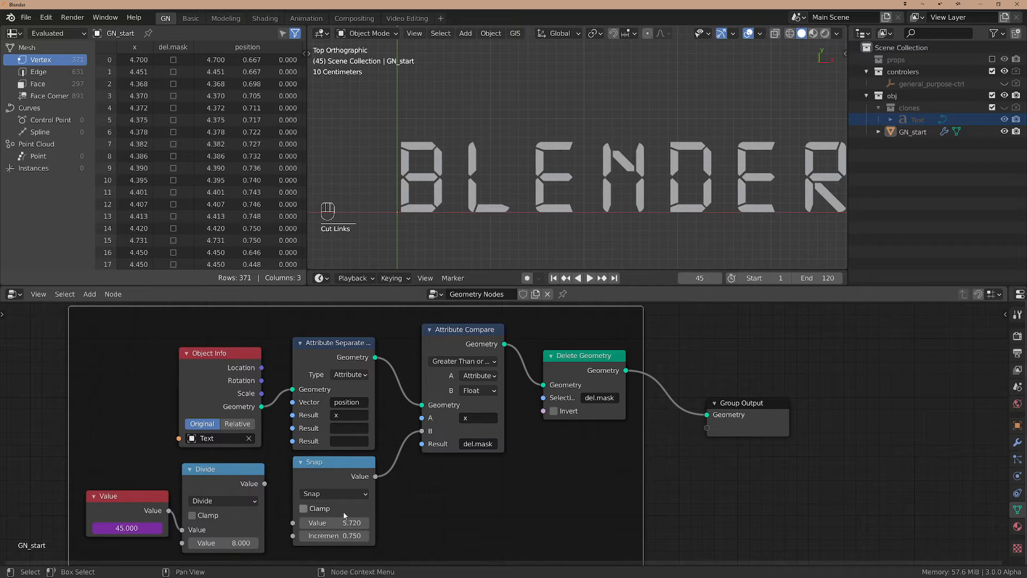
middle_click_drag(791, 352, 671, 358)
left_click_drag(621, 407, 693, 401)
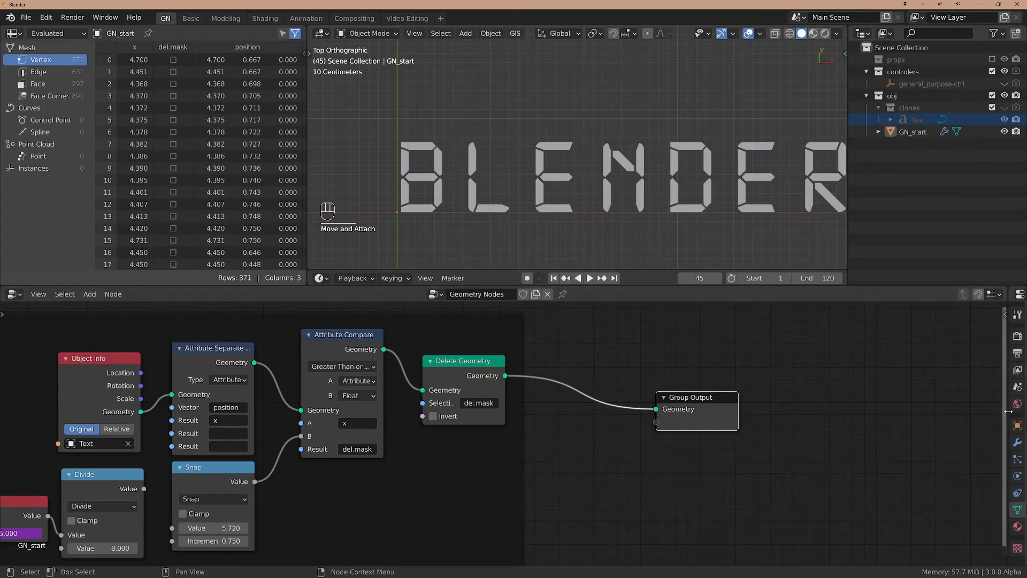
Widen the properties editor and add a new material to the Text object.
left_click_drag(1007, 410, 812, 412)
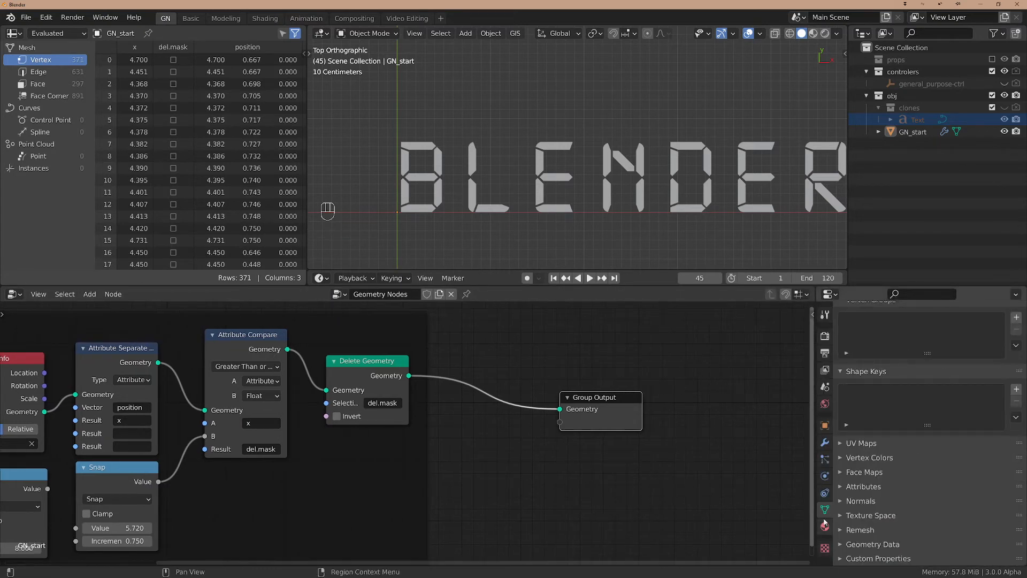
left_click(911, 120)
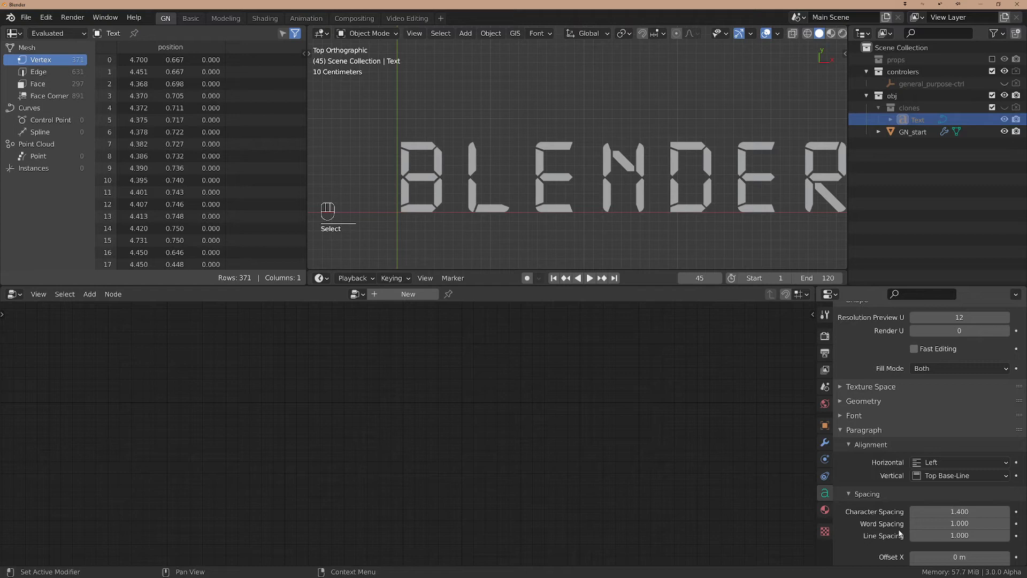
left_click(825, 510)
left_click(877, 385)
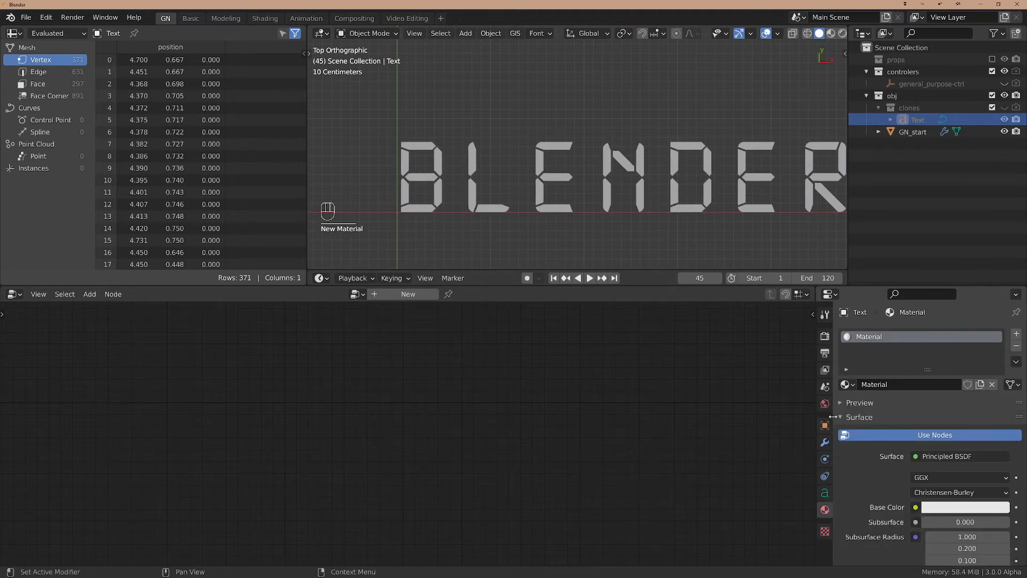
Switch to the Shading workspace and display the text from the top in Rendered viewport shading, checking the camera view briefly.
left_click(277, 20)
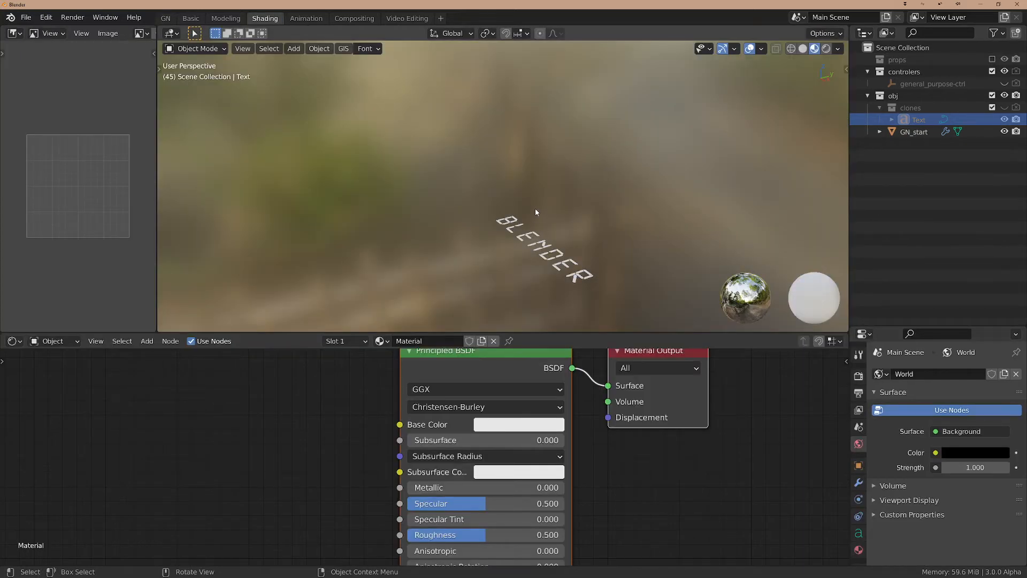
key("KP_7")
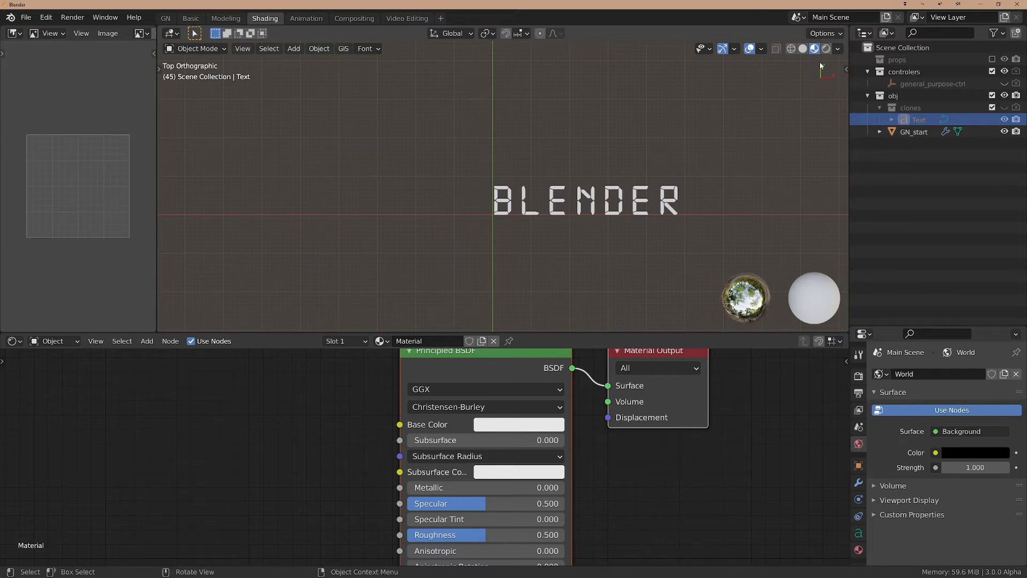
left_click(826, 51)
left_click(837, 49)
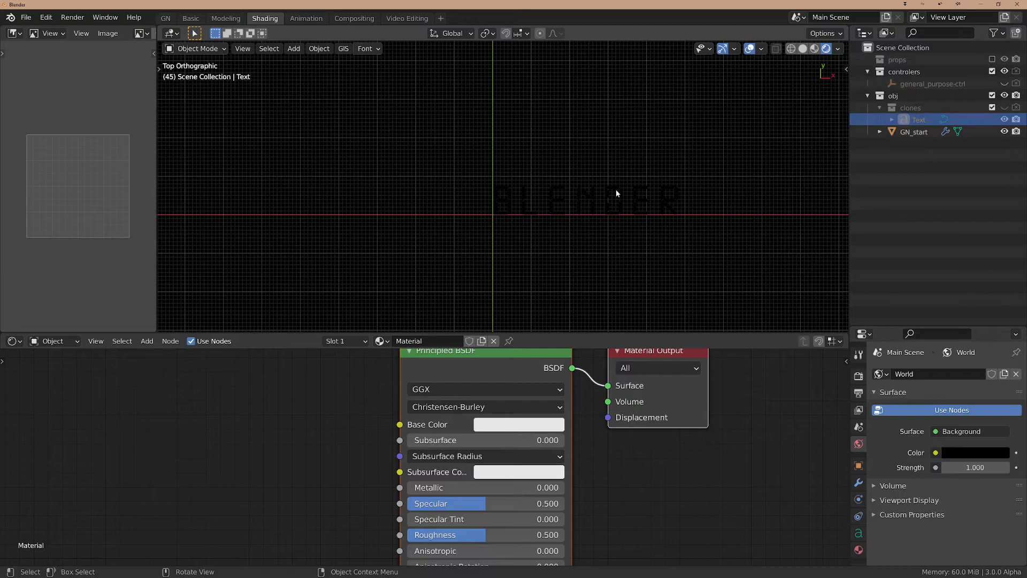
scroll(621, 189, "up", 1)
key("KP_0")
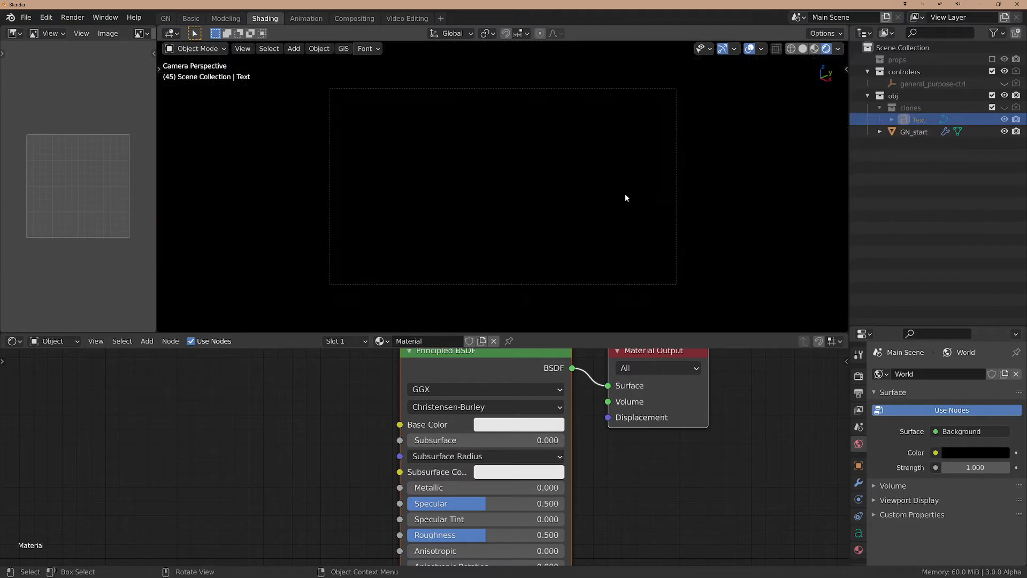
key("KP_0")
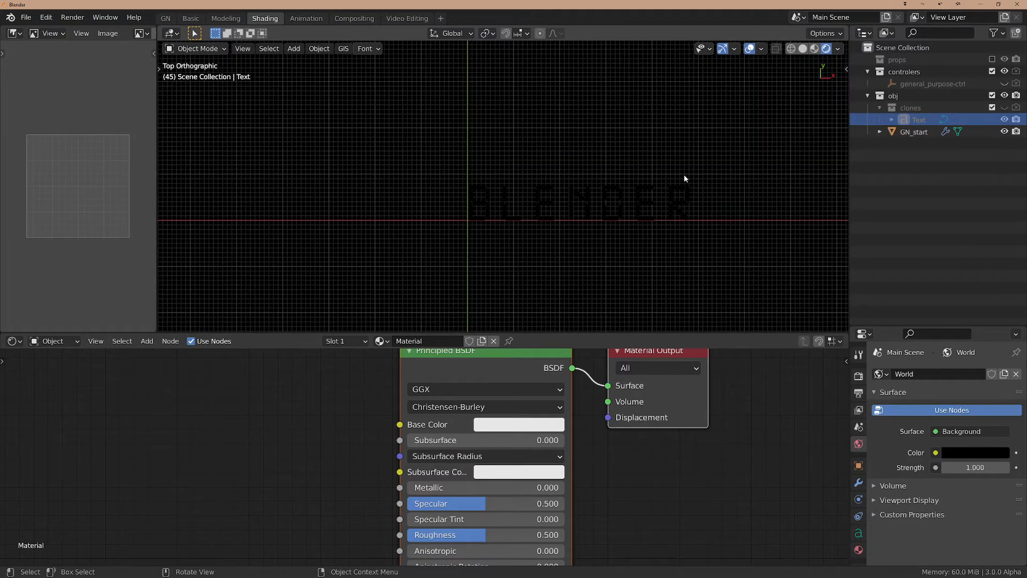
Turn on the Screencast Keys overlay for the 3D viewport.
key("n")
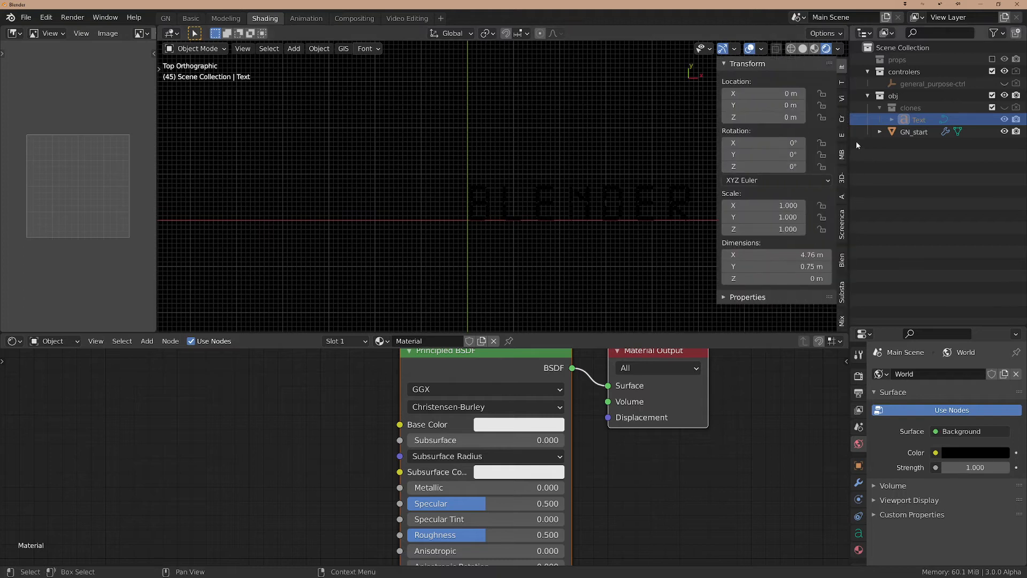
left_click(841, 224)
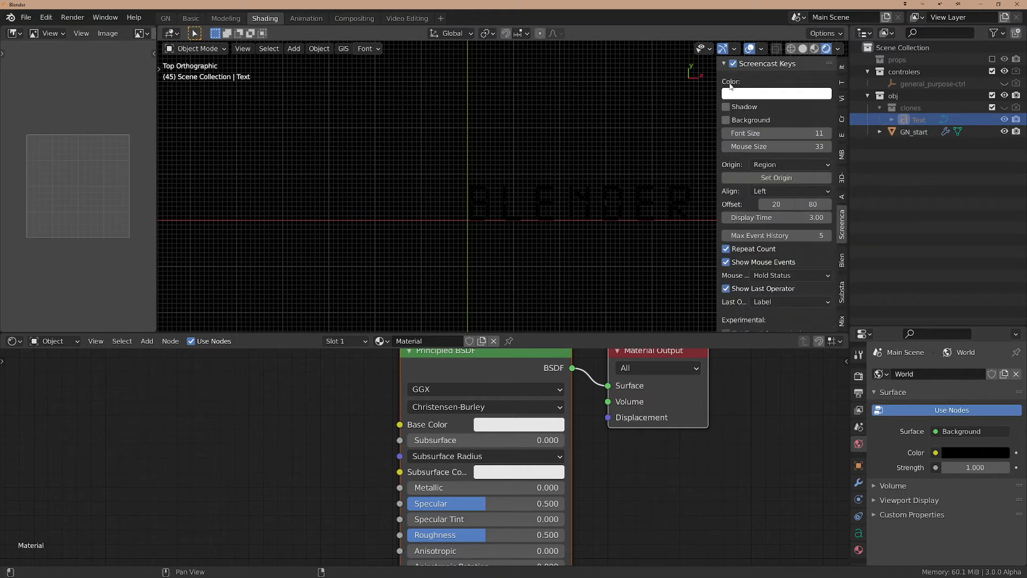
left_click(733, 63)
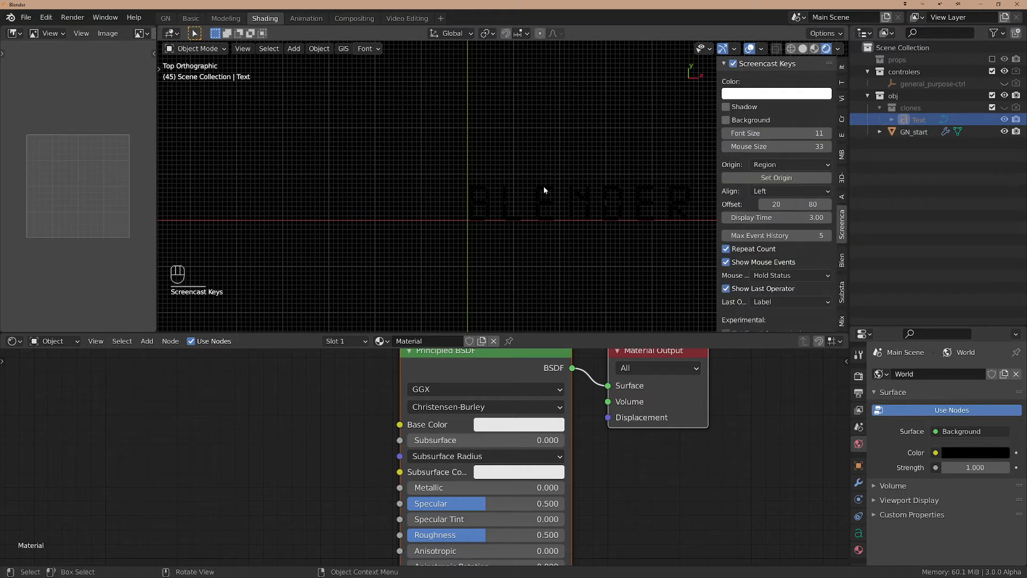
key("m")
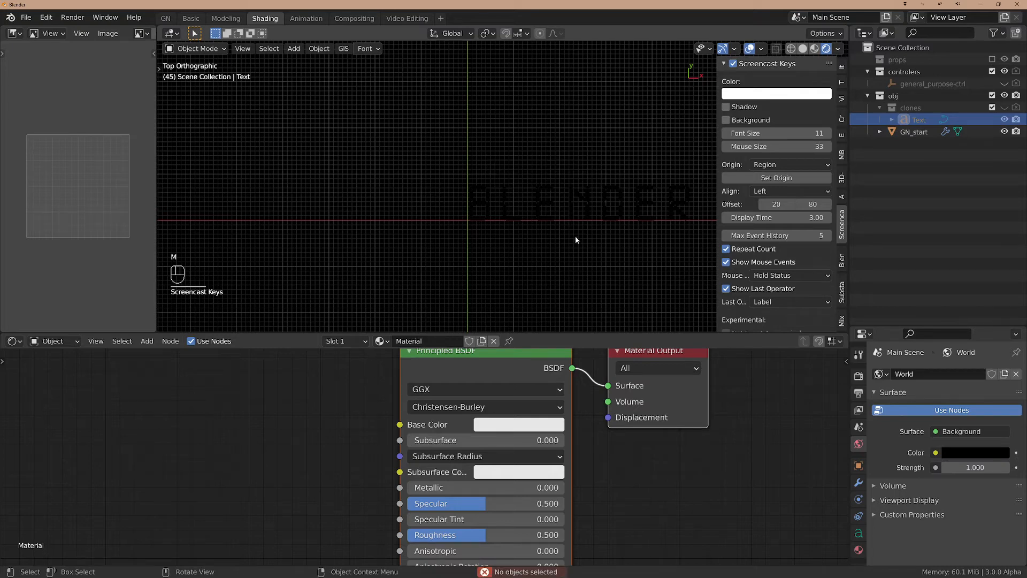
key("n")
Delete the Principled BSDF node from the text material.
scroll(652, 461, "down", 2)
middle_click_drag(597, 440, 682, 438)
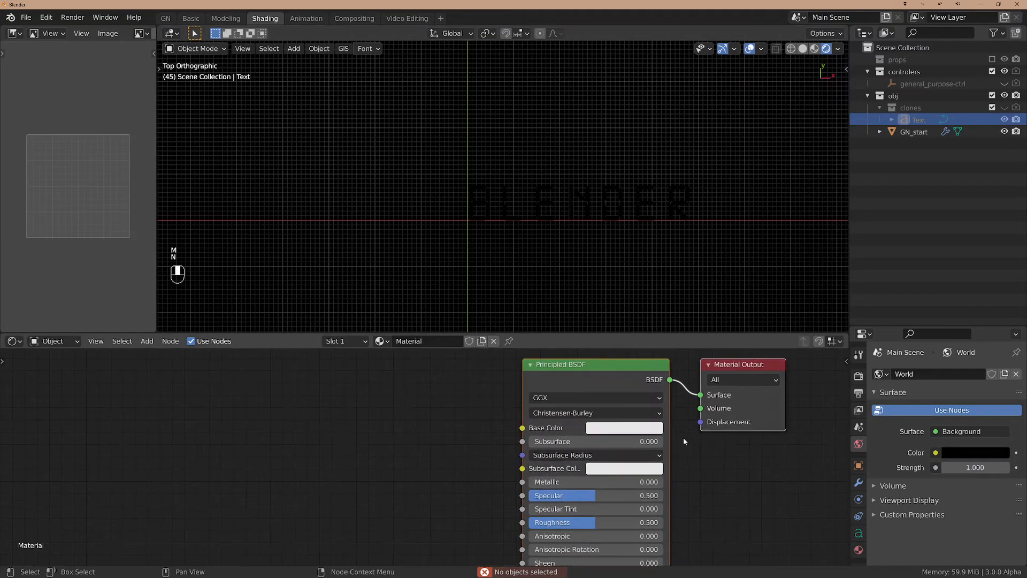
left_click(583, 364)
left_click_drag(583, 364, 554, 367)
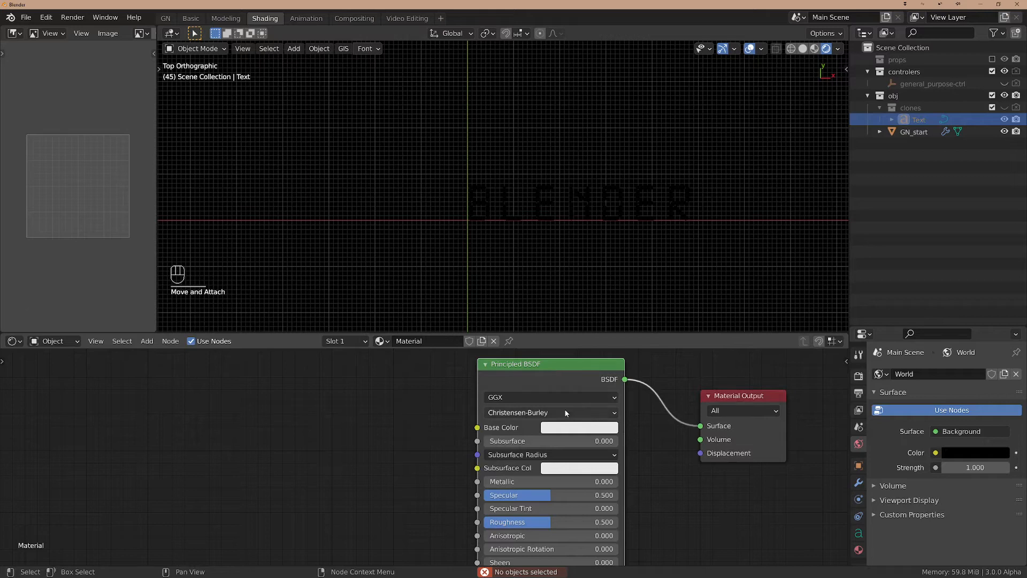
key("x")
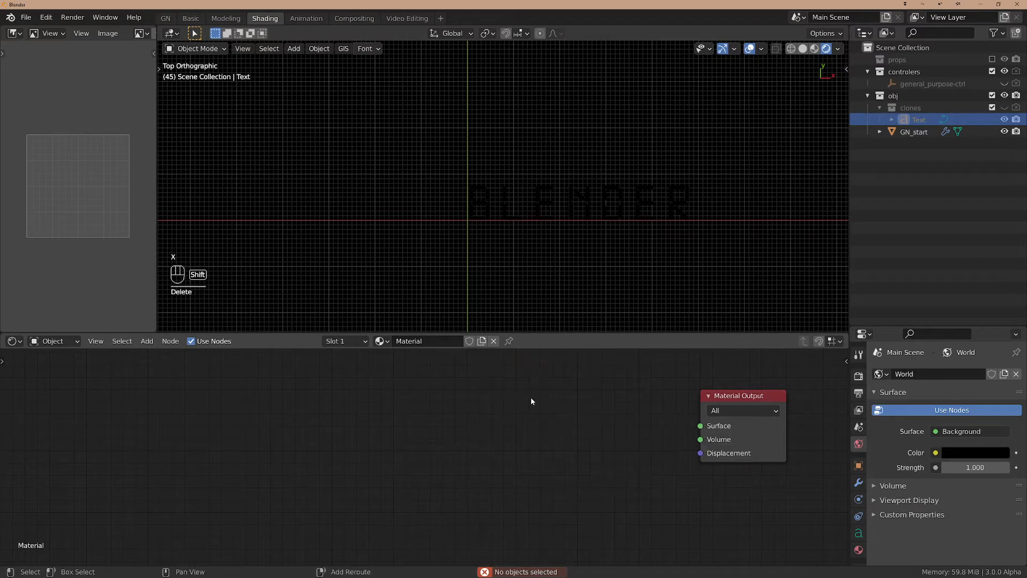
Add an Emission node and connect its output to the Surface input of Material Output.
key("shift+a")
left_click(532, 399)
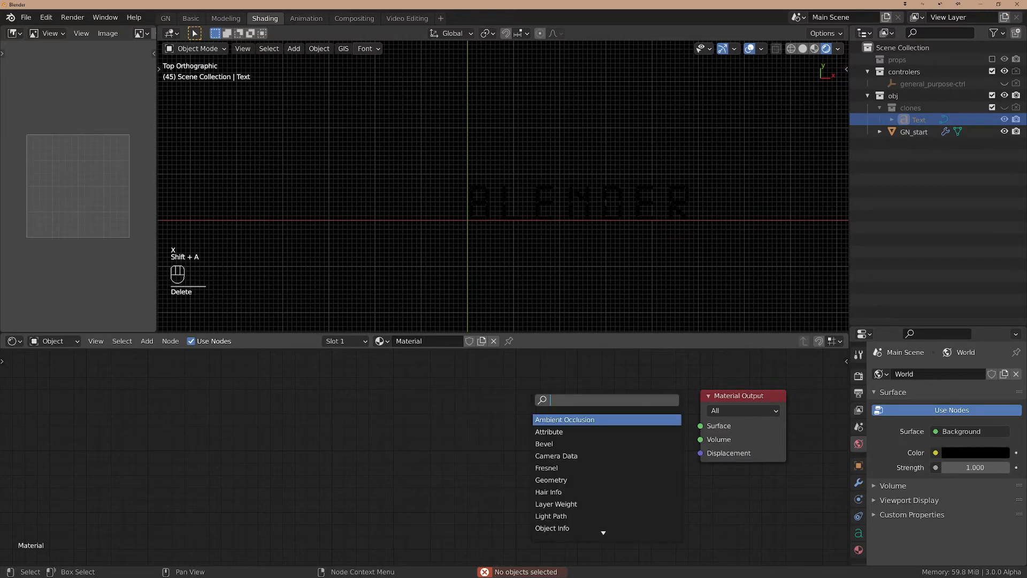
type("emi")
key("Return")
left_click(531, 399)
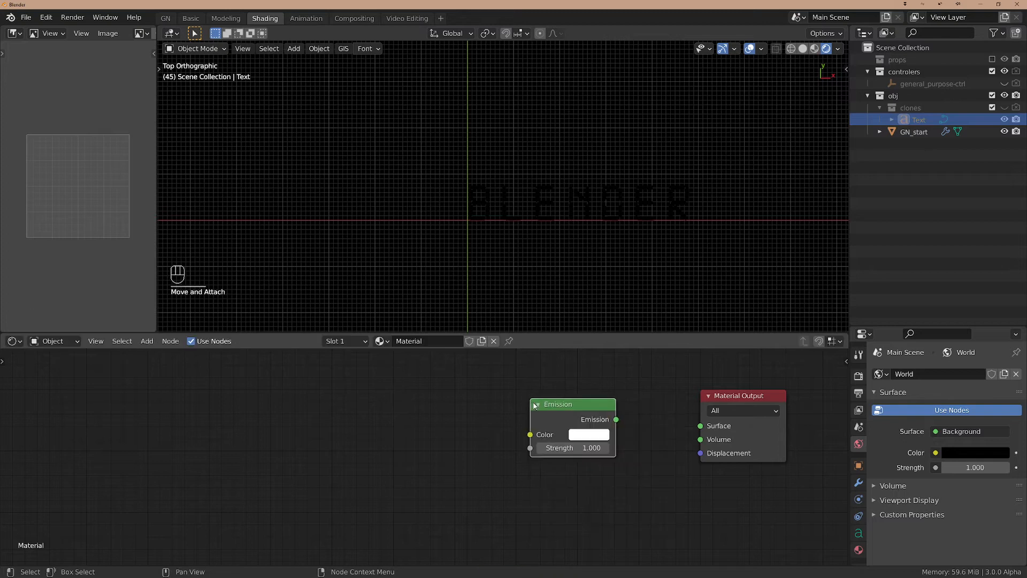
left_click_drag(617, 420, 700, 426)
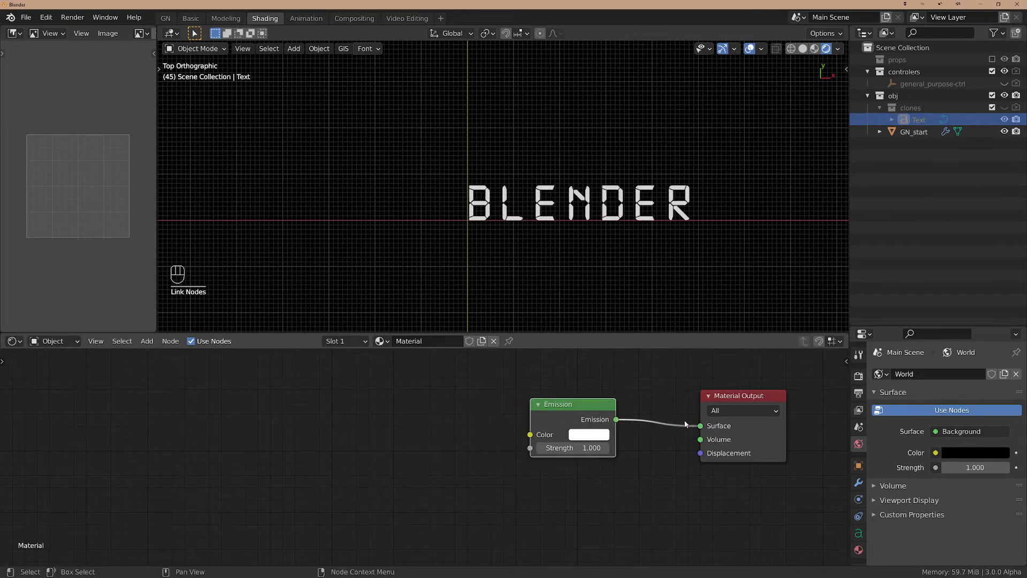
Enable Bloom in the Eevee render settings and make the Emission color green with hue about 0.332 and saturation about 0.982.
left_click(857, 377)
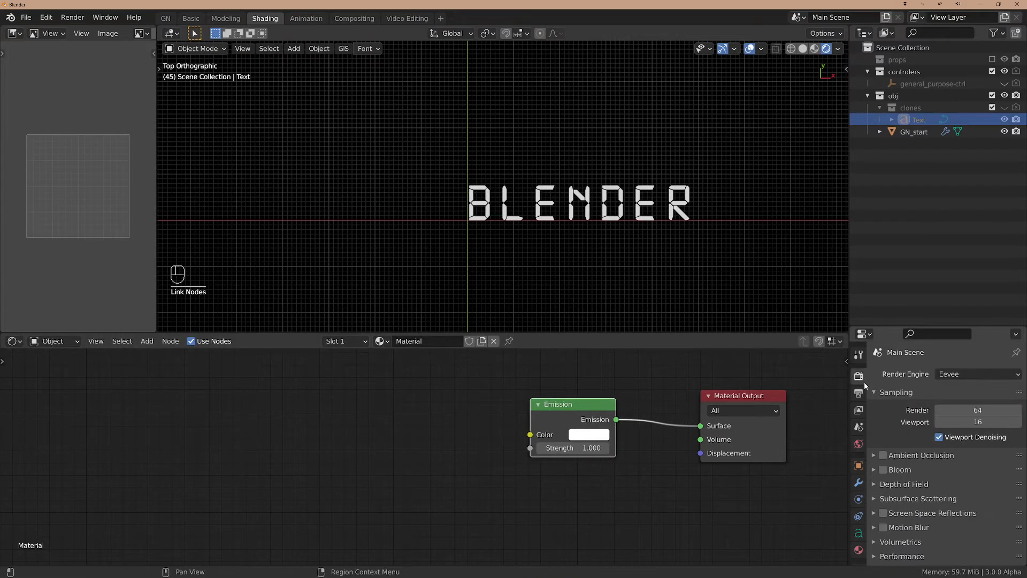
left_click(883, 469)
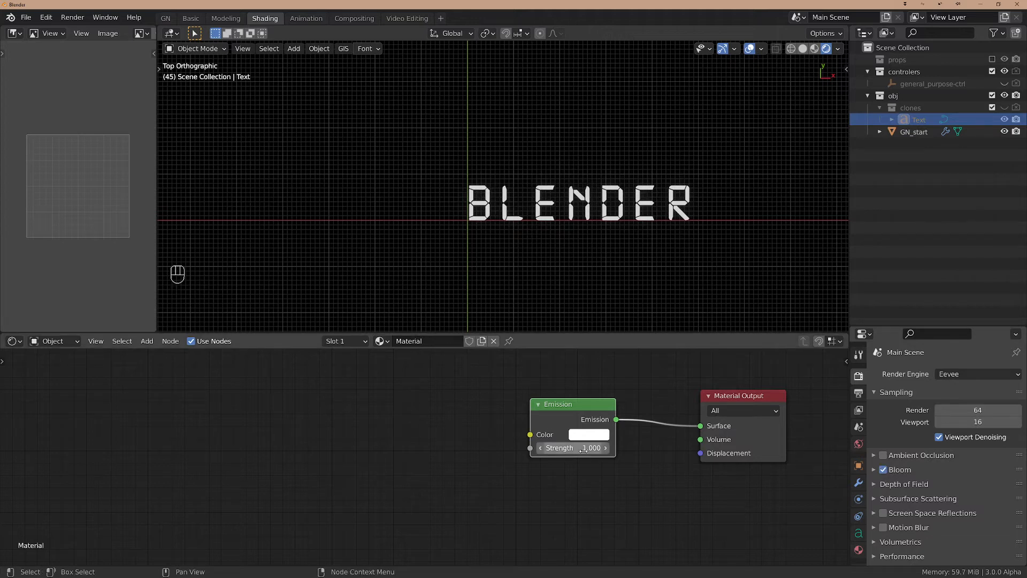
left_click(585, 449)
key("Return")
left_click(590, 437)
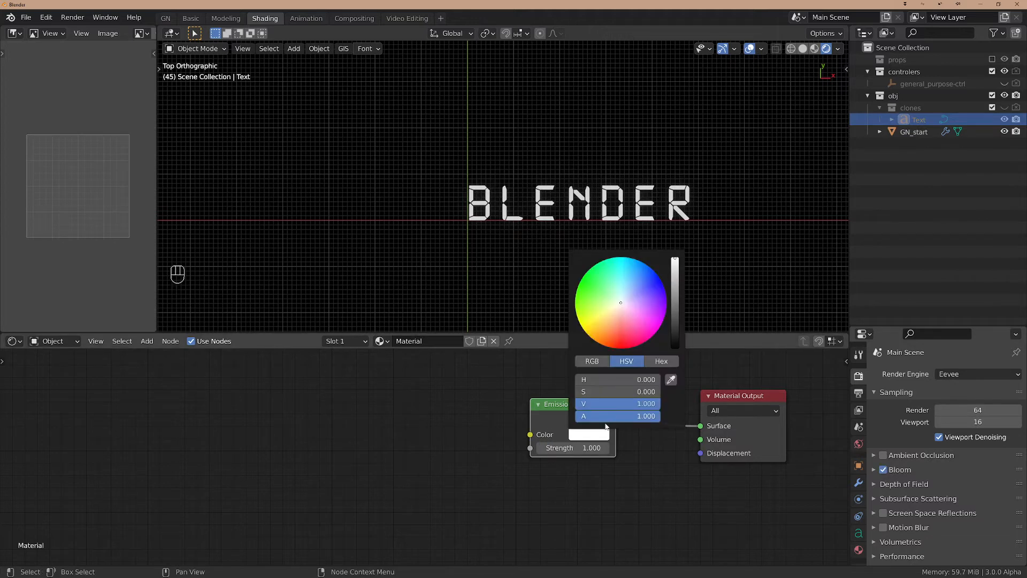
left_click_drag(625, 307, 586, 283)
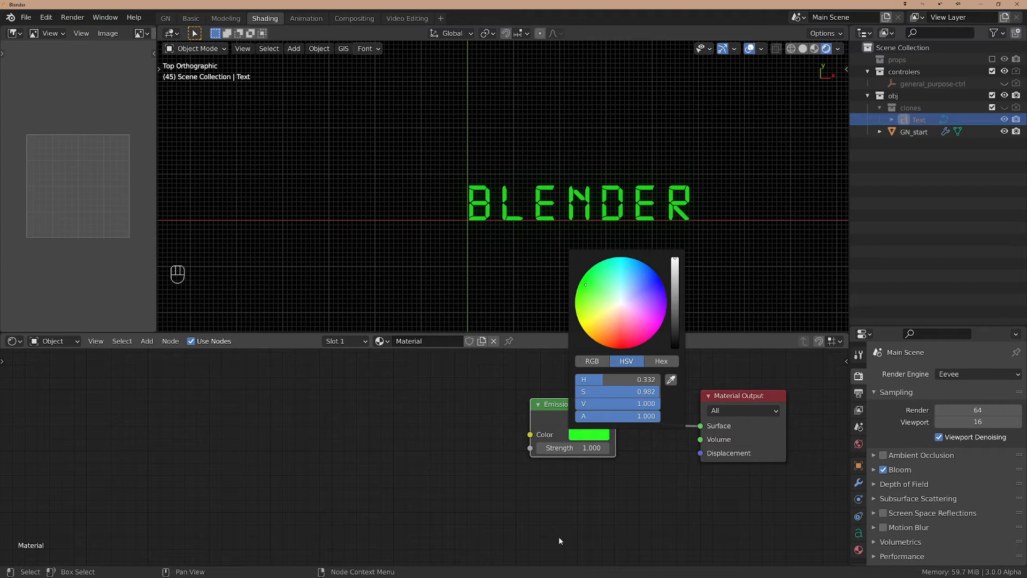
left_click(592, 438)
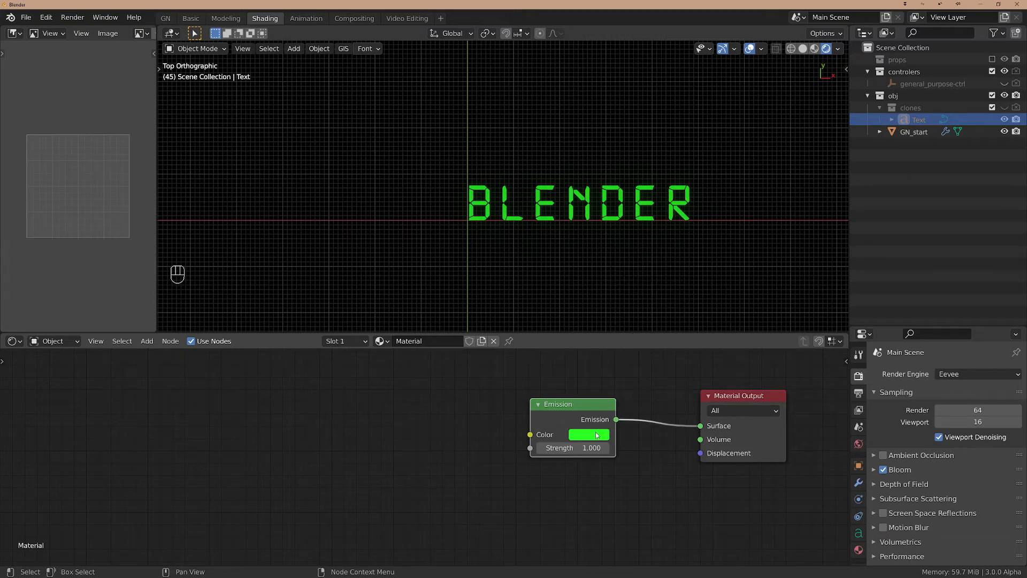
Set the Emission color's V value to 3 and the Emission strength to 4.
left_click(597, 435)
left_click(626, 404)
type("3")
key("Return")
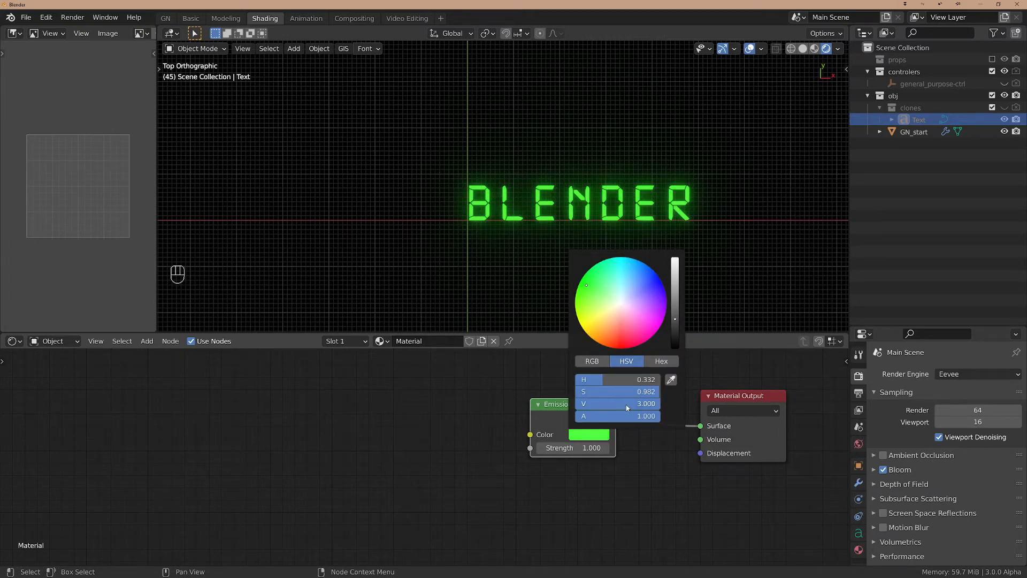
left_click(576, 448)
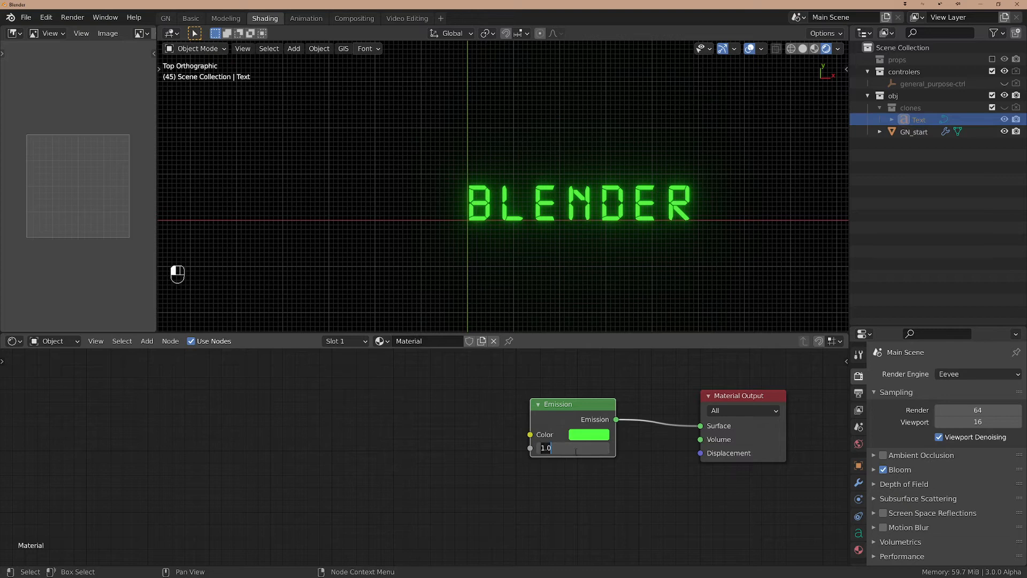
type("4")
key("Return")
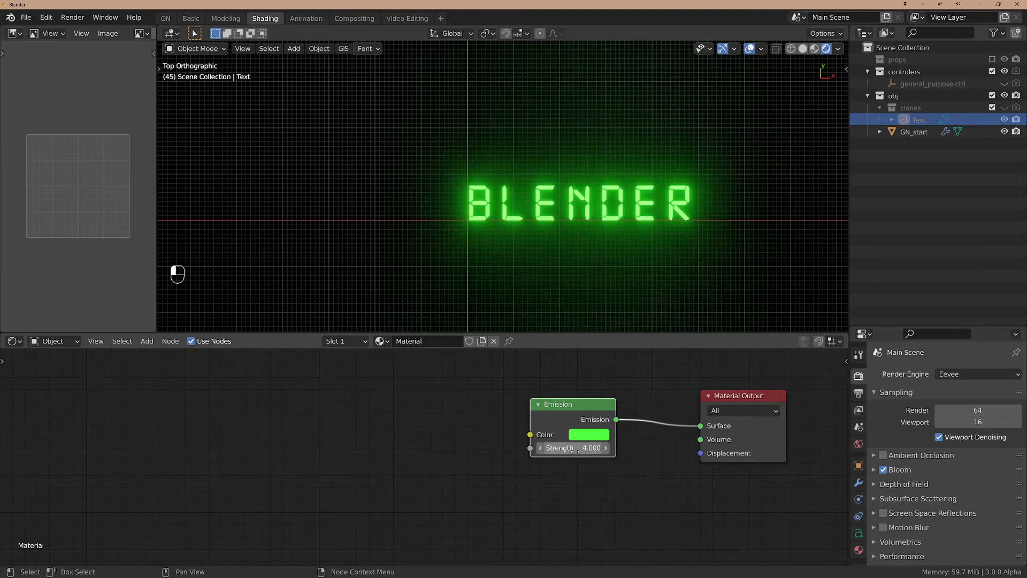
Reduce the Bloom radius to about 2.271 and hide the viewport overlays for a clean look at the text.
left_click(875, 470)
left_click_drag(983, 514, 947, 515)
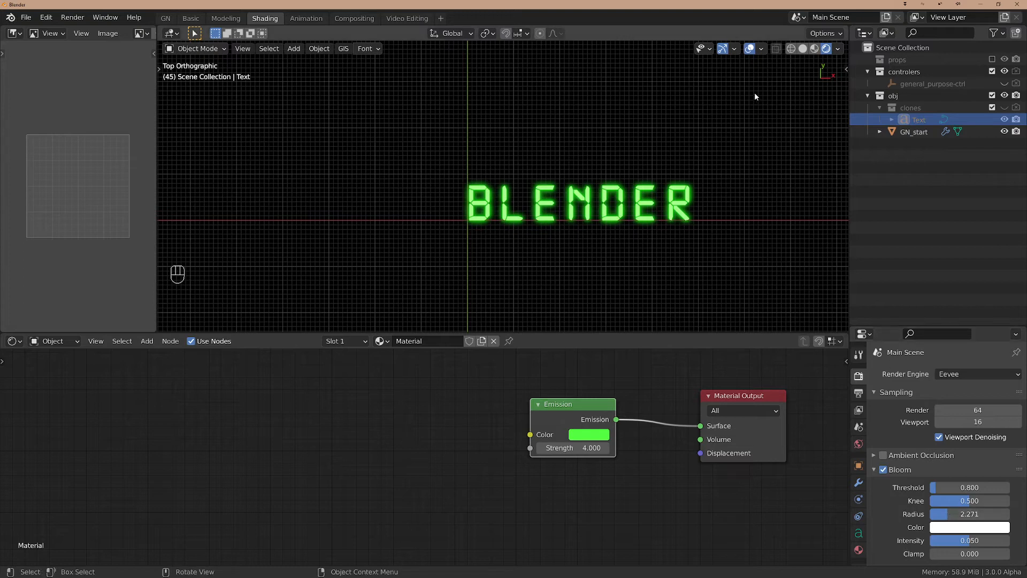
left_click(751, 49)
scroll(619, 186, "up", 3)
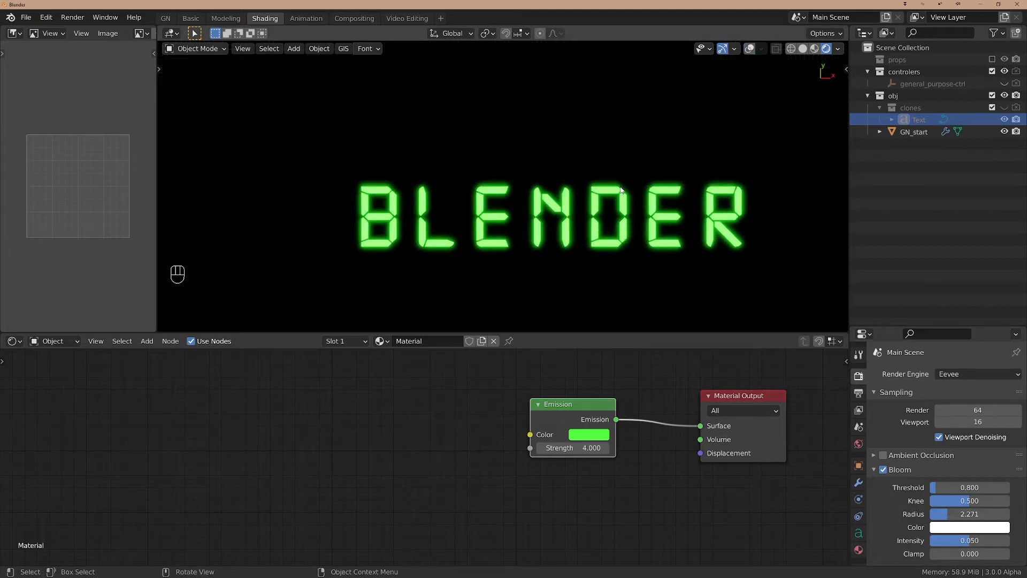
scroll(620, 190, "up", 1)
Duplicate the Emission node below the original and set the copy's strength to 0.04.
left_click_drag(575, 403, 568, 398)
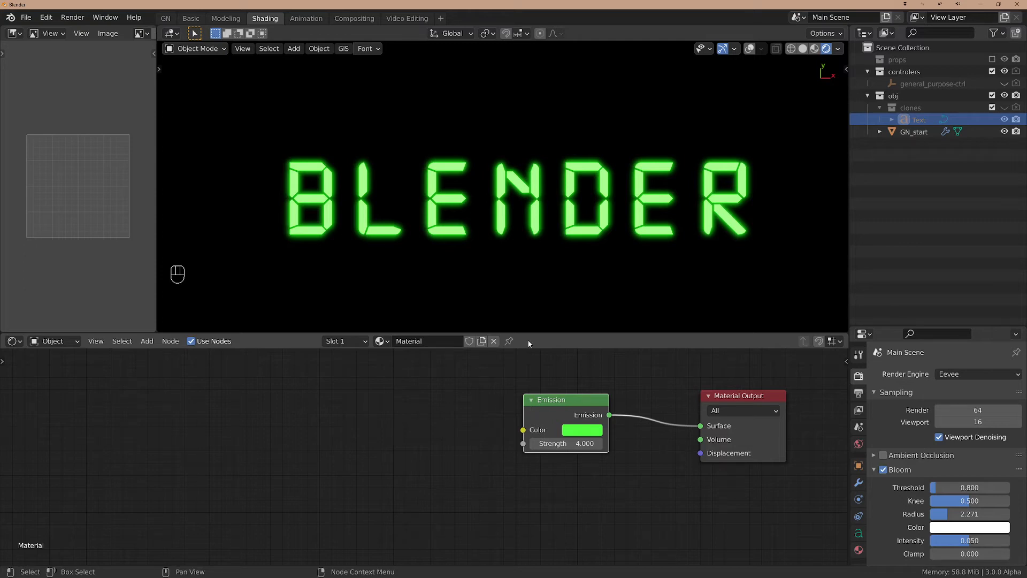
left_click(552, 403)
key("shift+d")
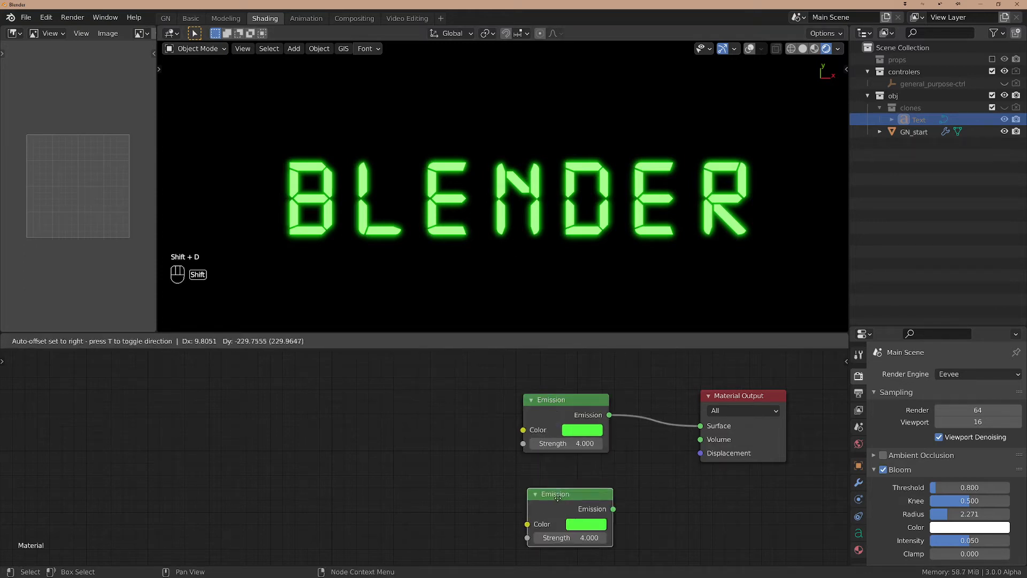
left_click(556, 483)
left_click(577, 526)
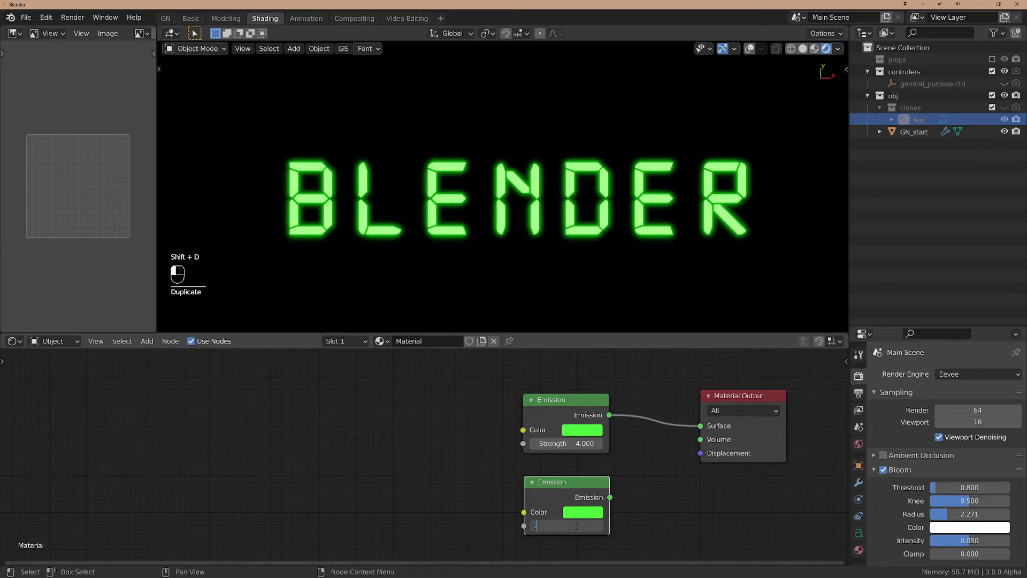
type(".04")
key("Return")
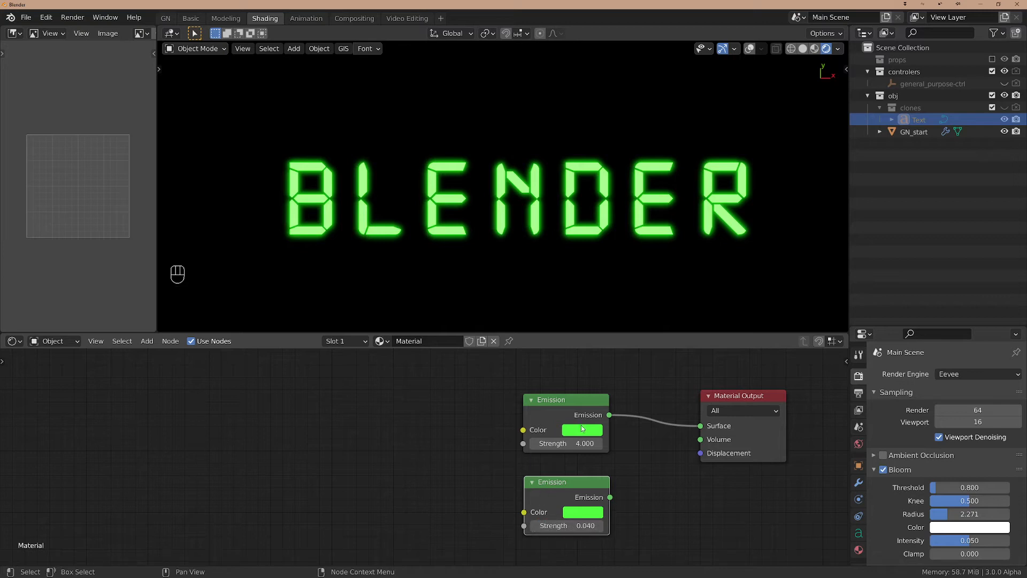
Connect the 0.04-strength Emission to the Surface input instead, and arrange it above the 4.0-strength Emission node.
left_click_drag(566, 492, 701, 451)
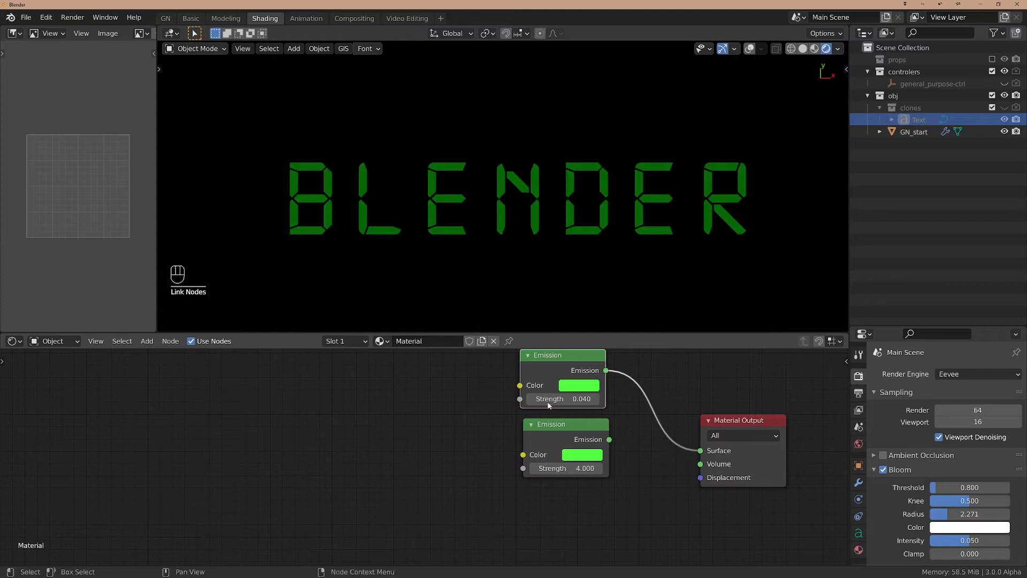
left_click_drag(555, 426, 544, 468)
left_click_drag(557, 361, 553, 395)
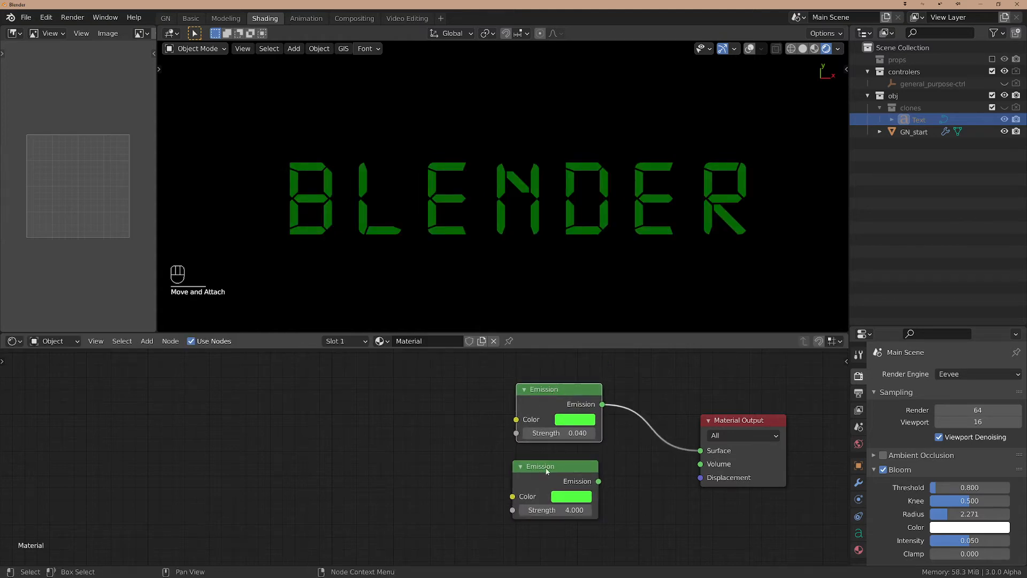
left_click_drag(546, 471, 554, 464)
left_click_drag(492, 360, 616, 530)
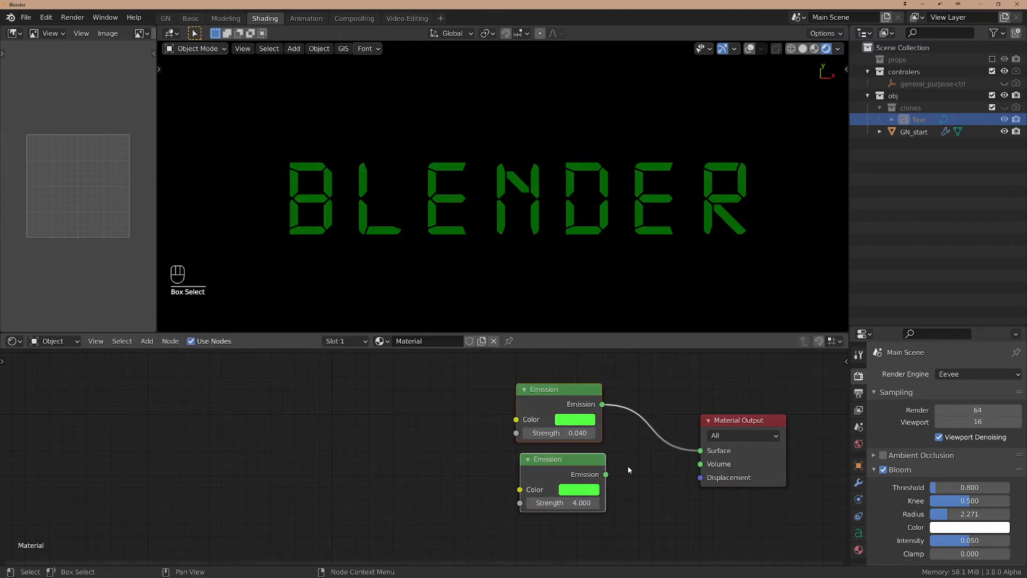
key("ctrl+a")
type("mix")
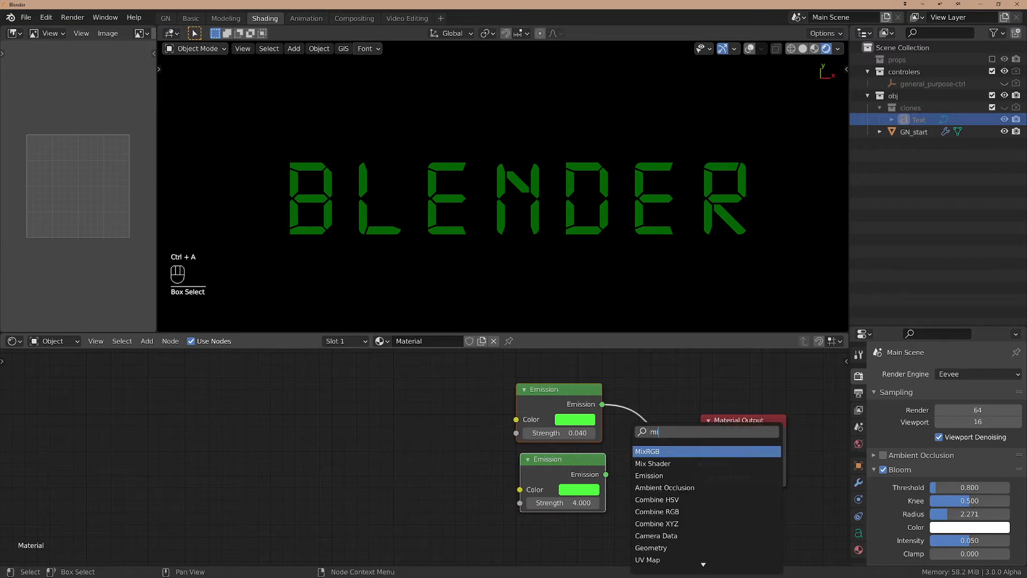
key("Return")
left_click(631, 464)
key("x")
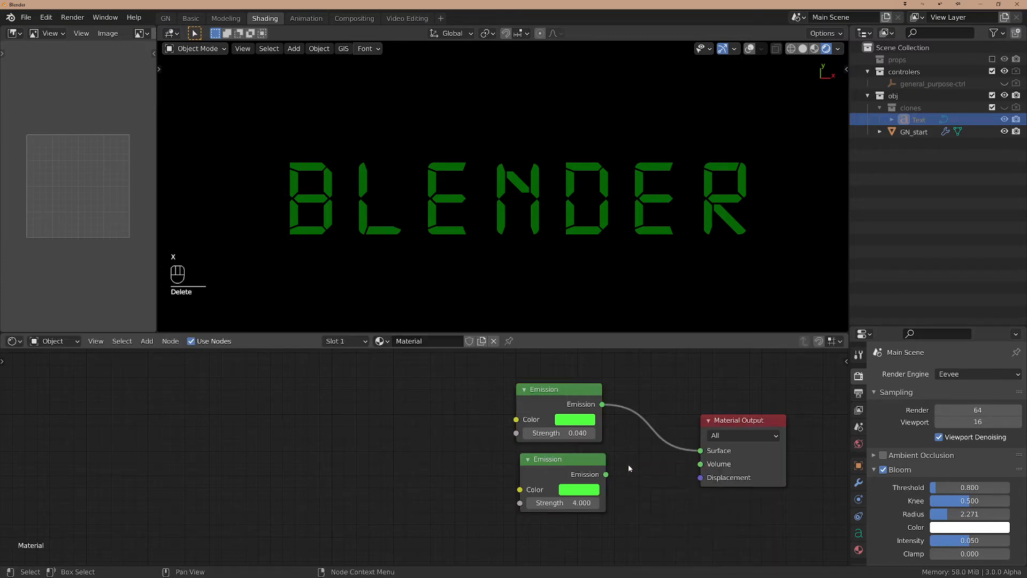
Combine both Emission nodes through a Mix Shader feeding Material Output, with the 4.0-strength one in the second Shader input and Fac at 1.
key("ctrl+a")
type("mis")
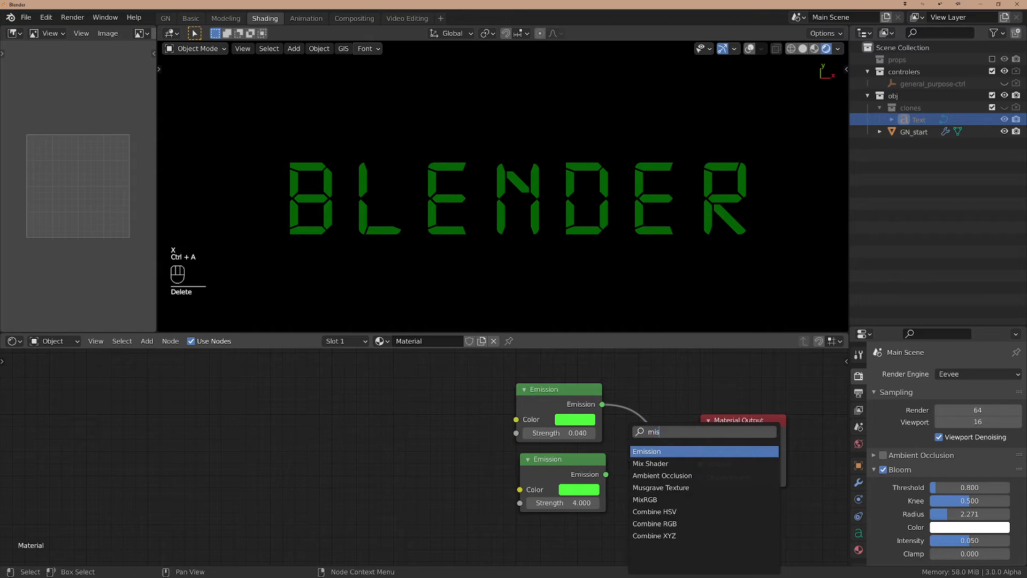
key("BackSpace")
type("x")
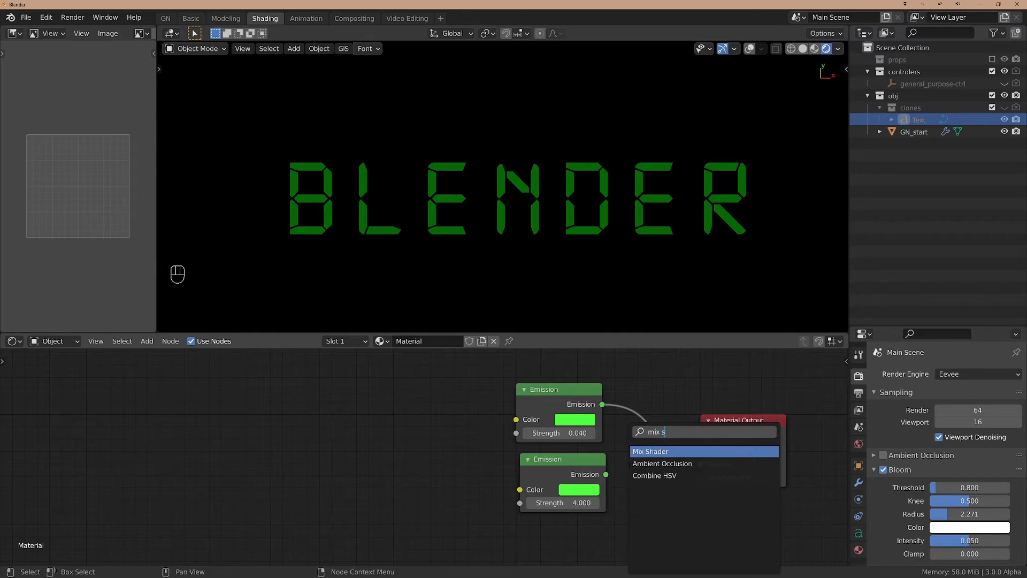
left_click(631, 464)
left_click(651, 365)
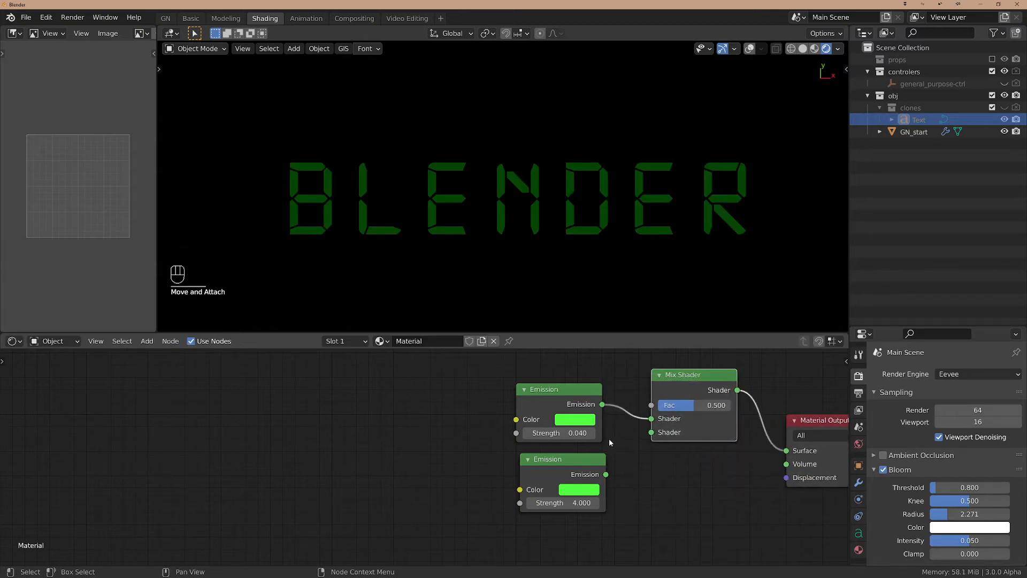
left_click_drag(606, 475, 728, 407)
middle_click_drag(633, 381, 625, 435)
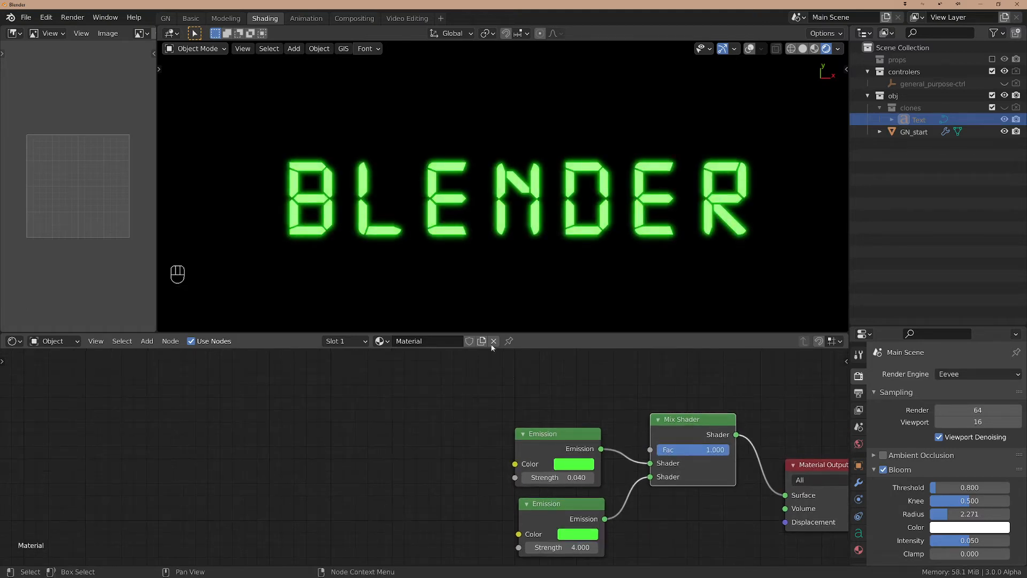
Add a Noise Texture node before the Emission nodes and connect its Color output to the Mix Shader's Fac input.
left_click(383, 412)
key("ctrl+a")
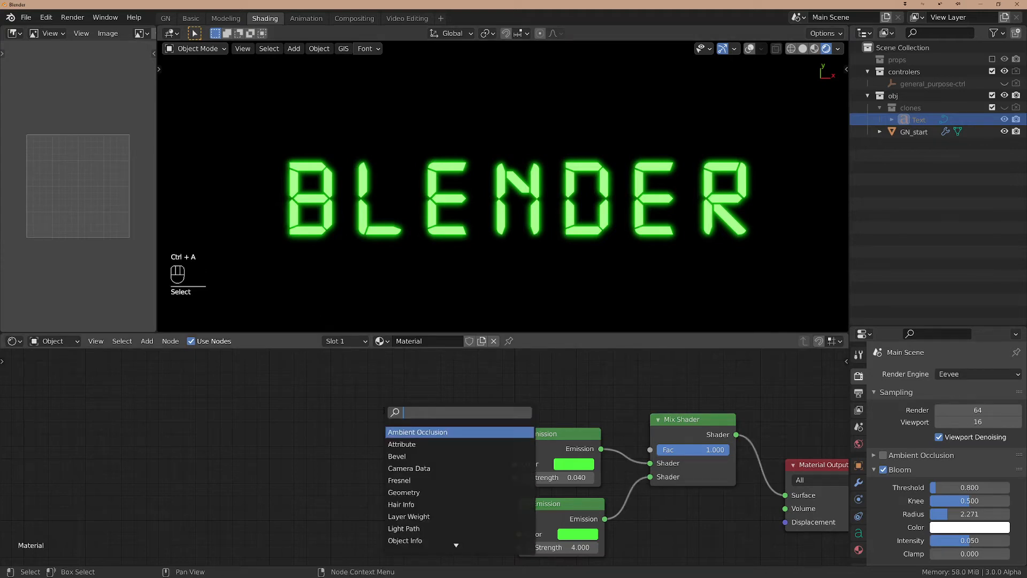
type("nois")
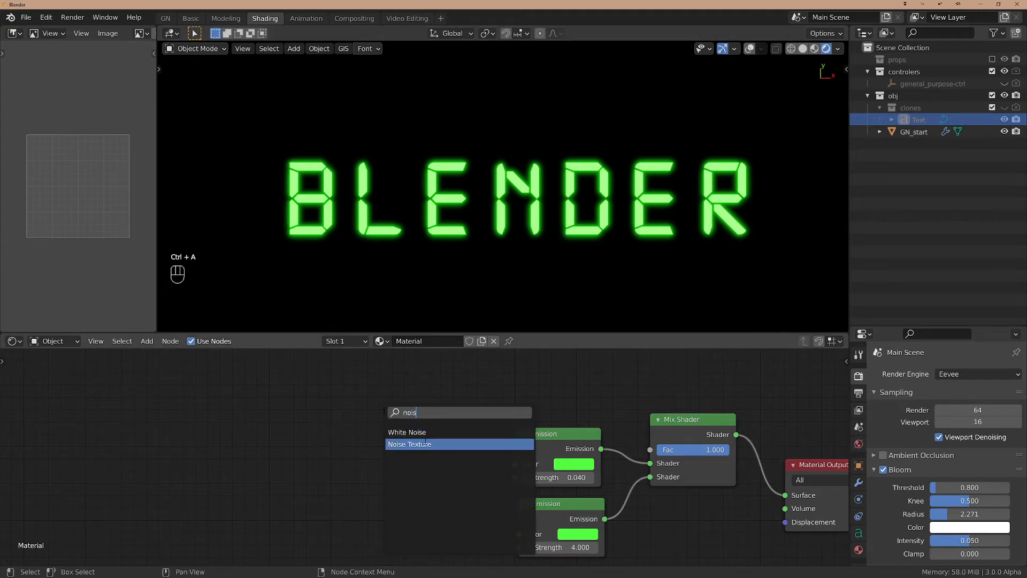
left_click(423, 444)
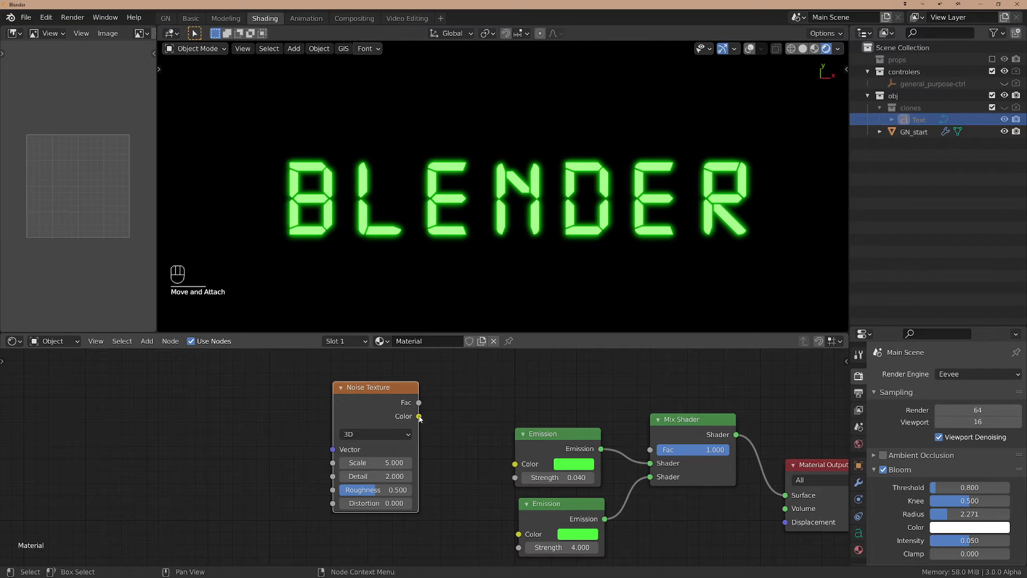
left_click_drag(419, 416, 650, 450)
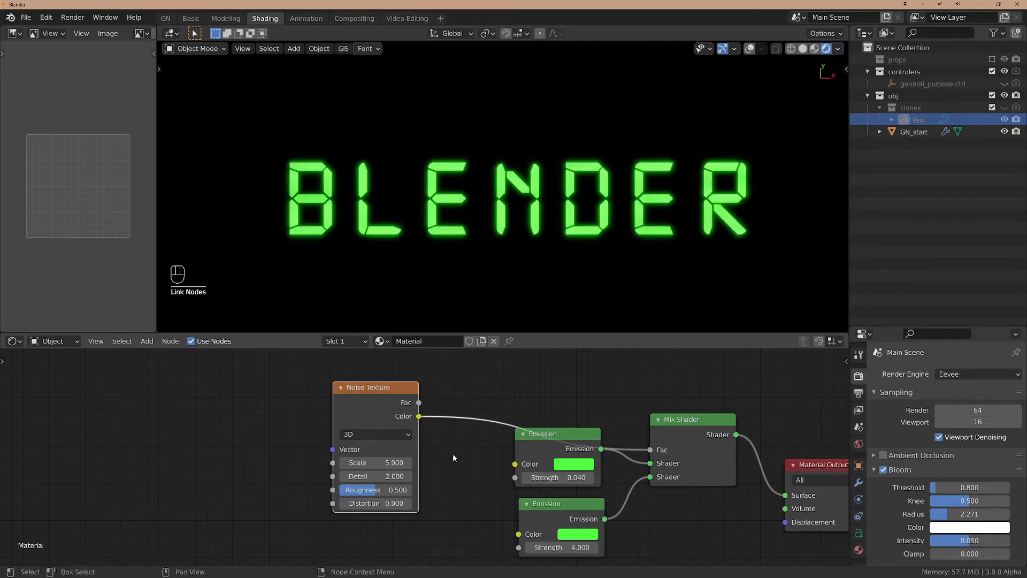
middle_click_drag(452, 458, 477, 461)
left_click_drag(405, 407, 420, 397)
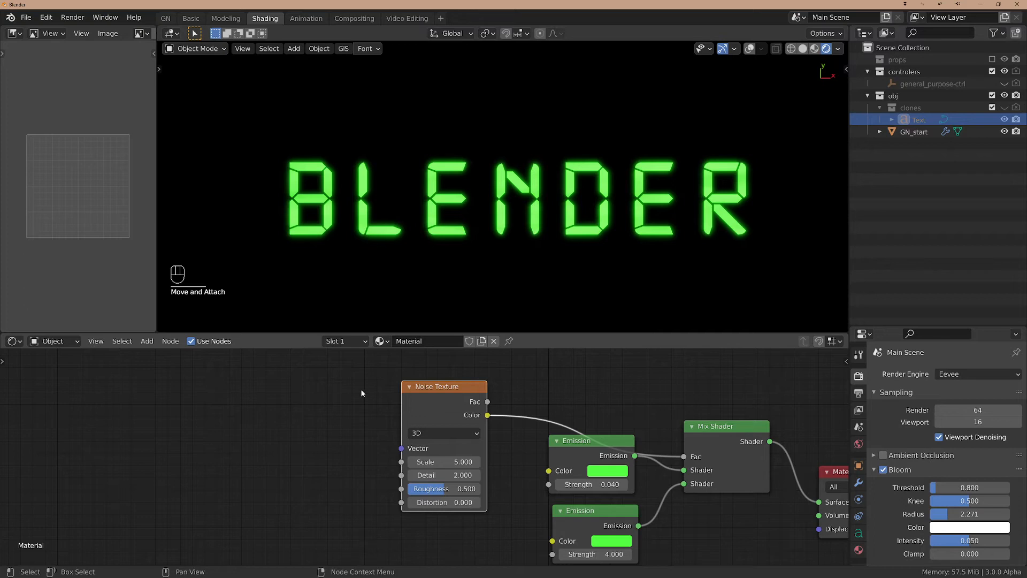
Add a Texture Coordinate node ahead of the Noise Texture, leaving a gap between them.
key("ctrl+a")
type("te")
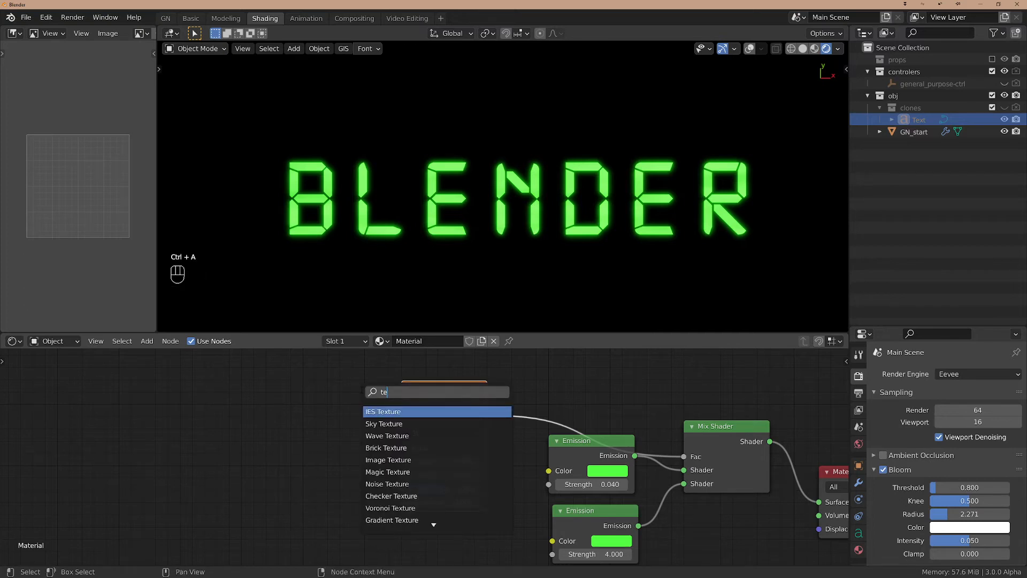
type("x coo")
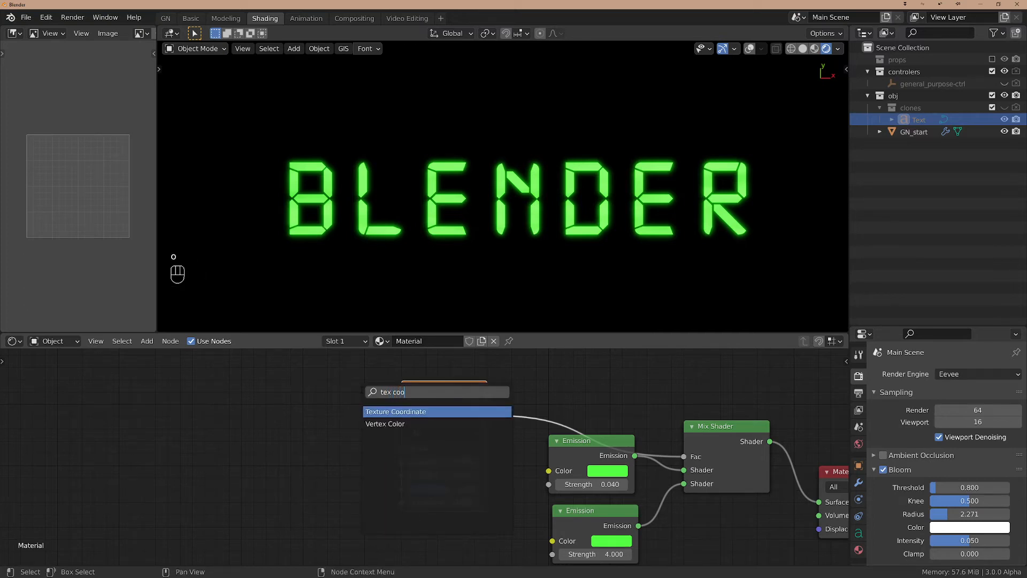
key("Return")
left_click(179, 372)
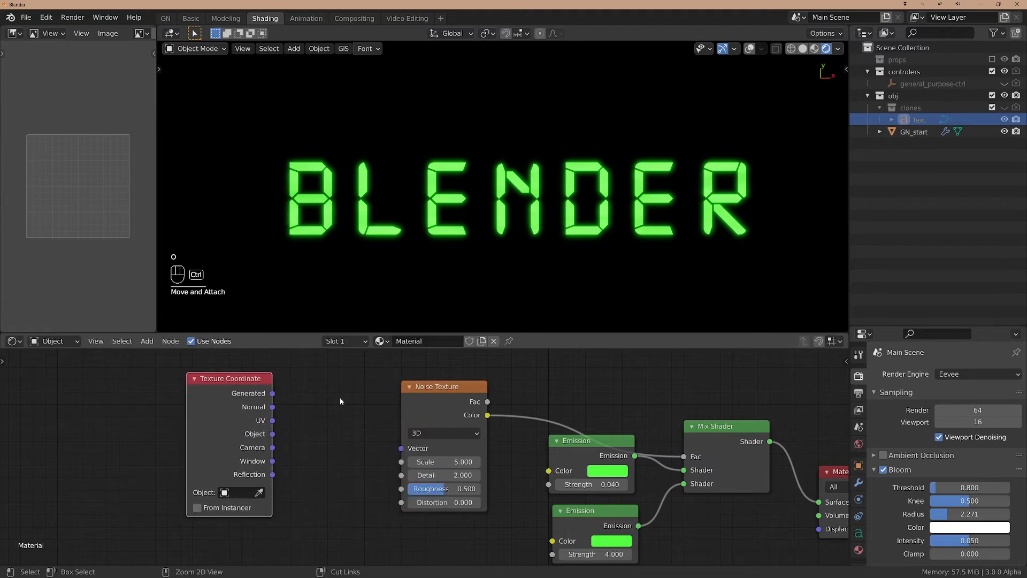
Add a Mapping node between the Texture Coordinate and Noise Texture nodes.
key("ctrl+a")
type("map")
key("Return")
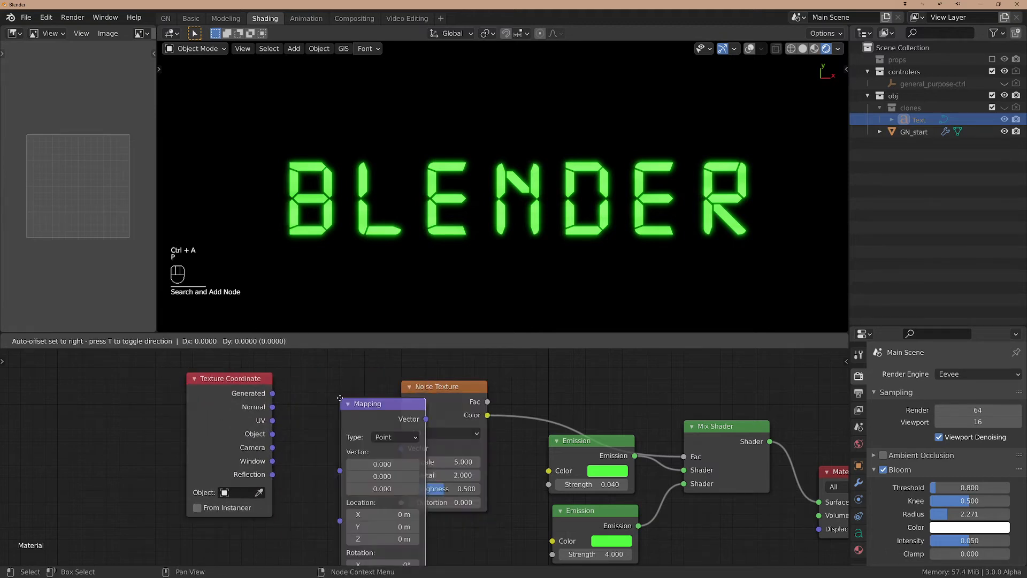
left_click(287, 370)
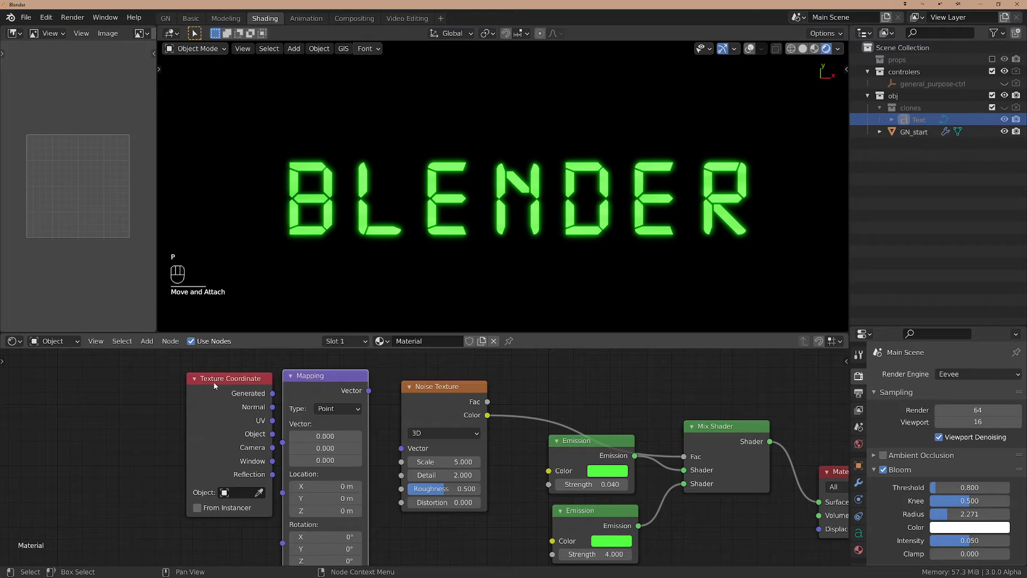
Space out the Texture Coordinate node, then link its Object output through Mapping's Vector to the Noise Texture's Vector input.
left_click_drag(213, 381, 159, 389)
middle_click_drag(218, 421, 257, 402)
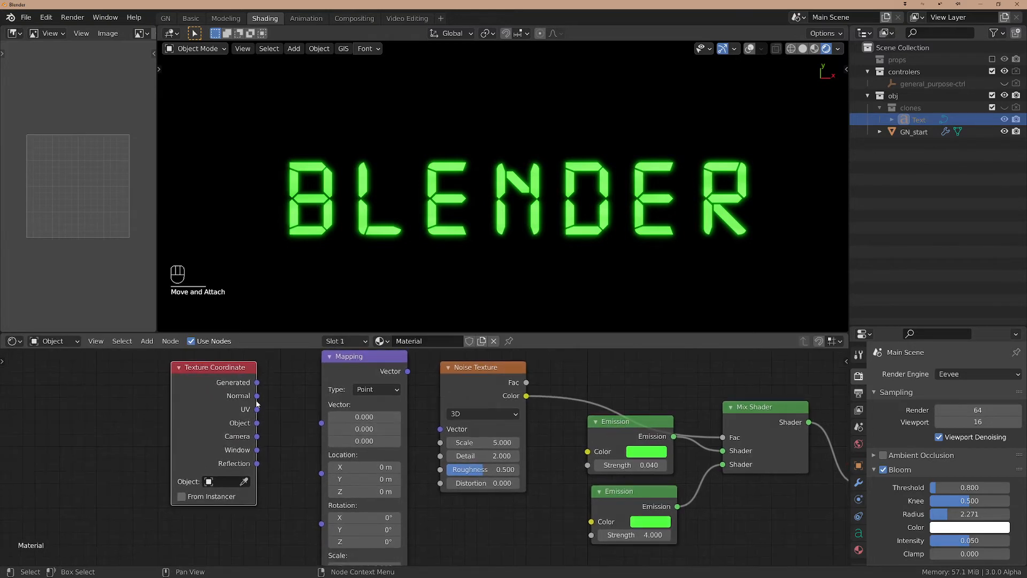
left_click_drag(258, 422, 325, 424)
left_click_drag(407, 371, 442, 431)
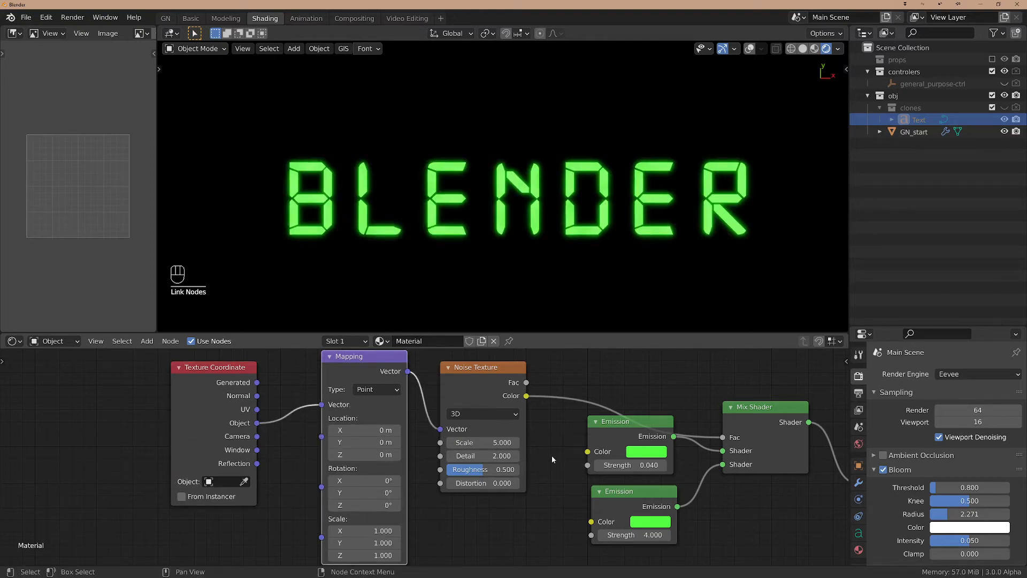
Insert a ColorRamp node on the link between the Noise Texture's Color output and the Mix Shader's Fac, placed above the Emission nodes.
scroll(515, 452, "up", 1)
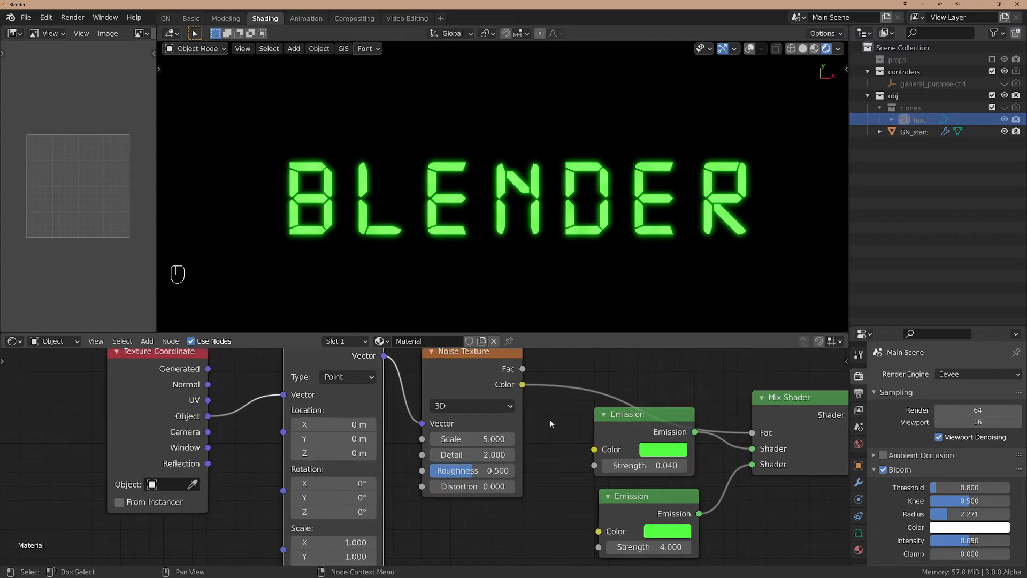
middle_click_drag(551, 424, 546, 460)
left_click_drag(631, 453, 636, 458)
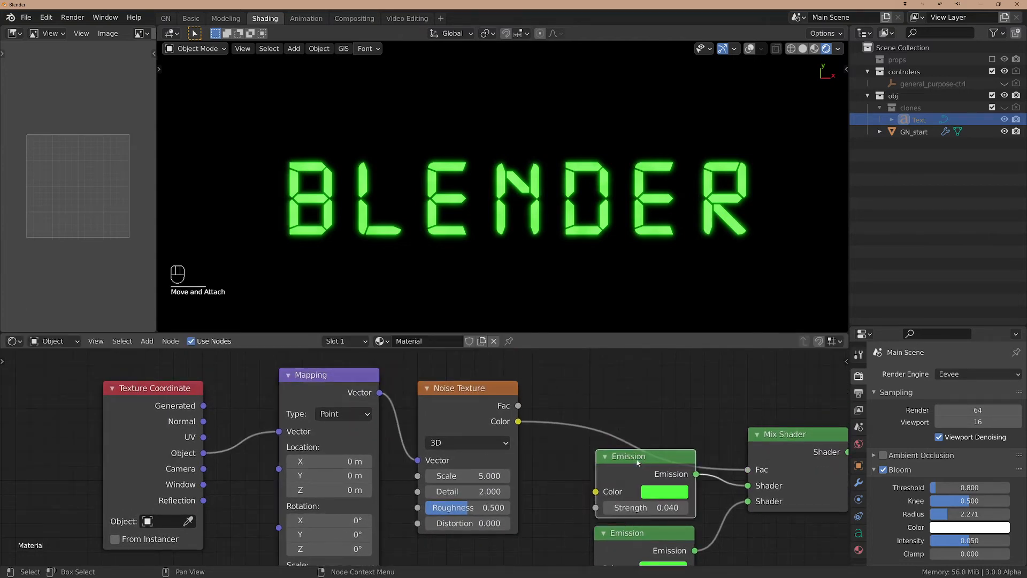
left_click(576, 400)
key("ctrl+a")
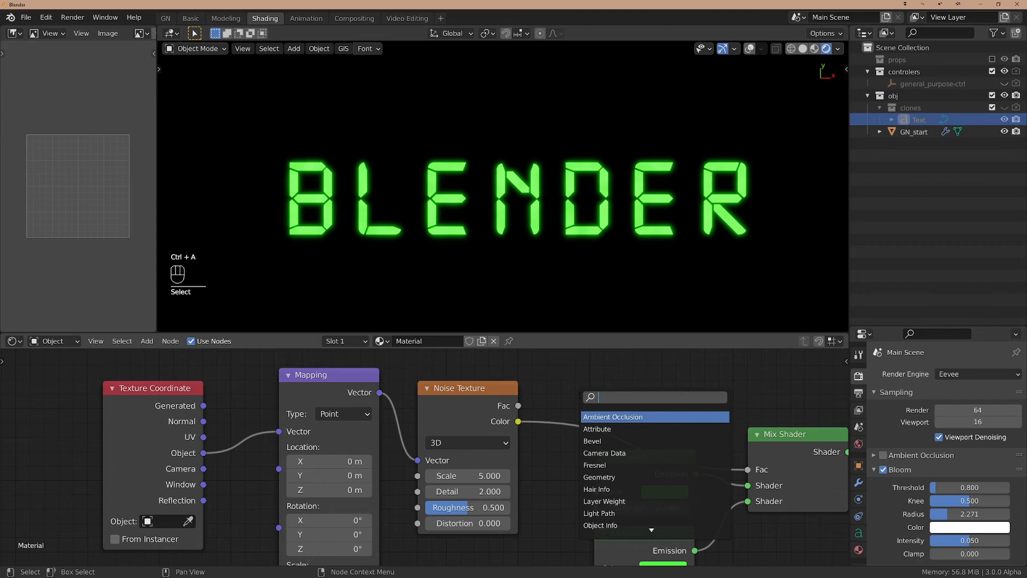
type("co")
key("Return")
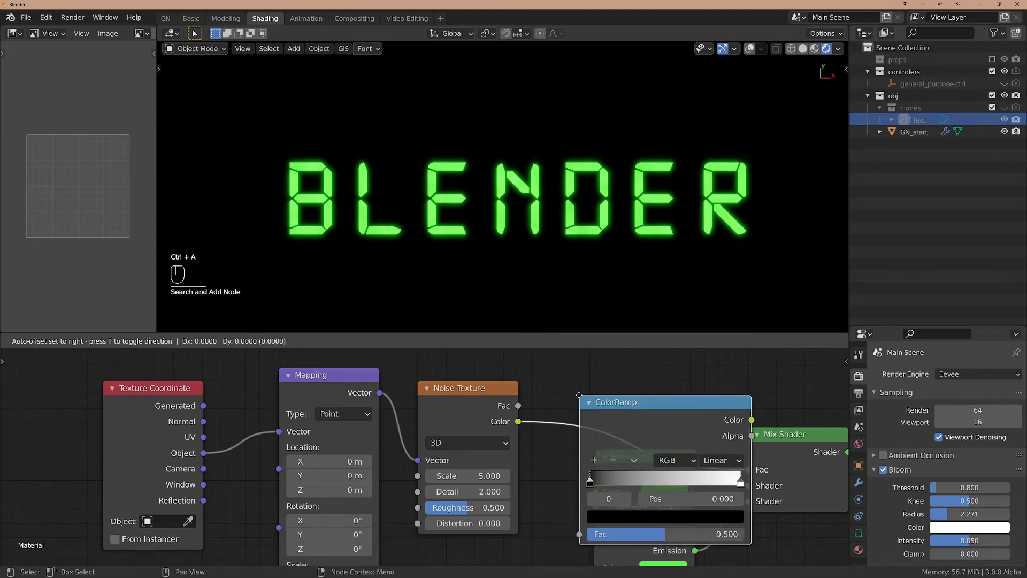
left_click(556, 562)
middle_click_drag(550, 487, 474, 541)
left_click_drag(588, 408, 572, 384)
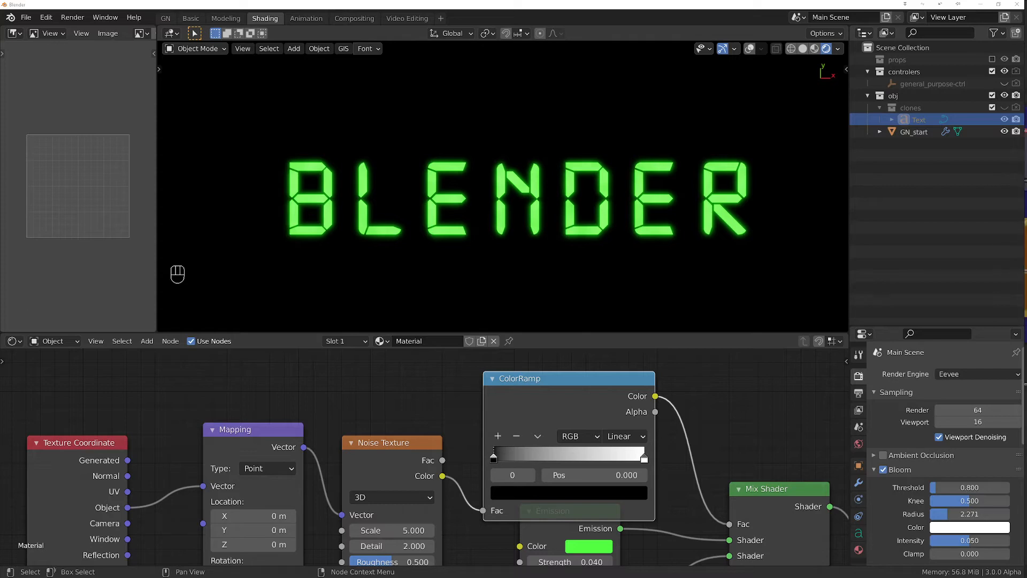
Tighten the ColorRamp's contrast by moving the black stop to about 0.512 and the white stop close after it.
scroll(520, 449, "up", 1)
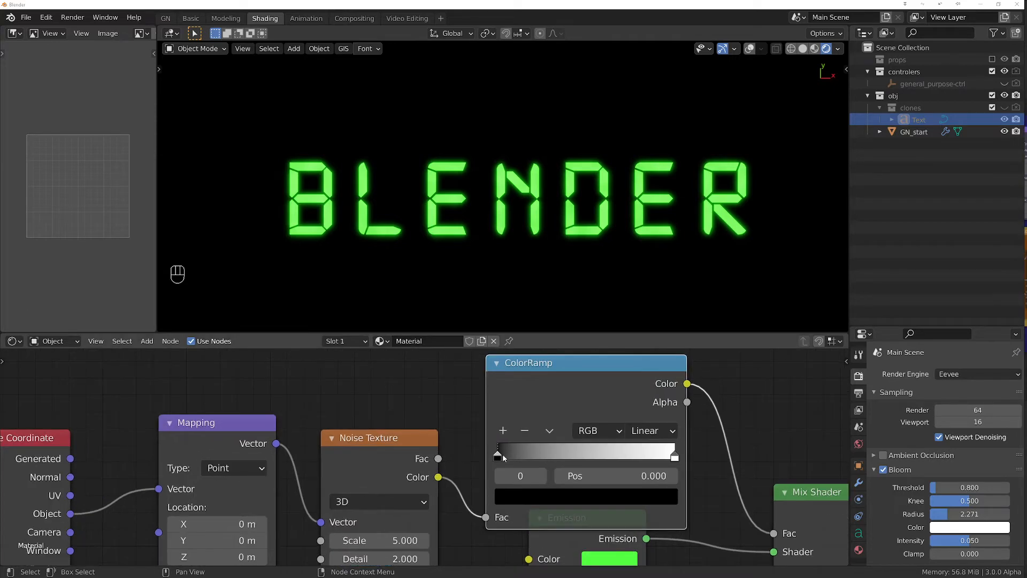
left_click_drag(504, 458, 589, 458)
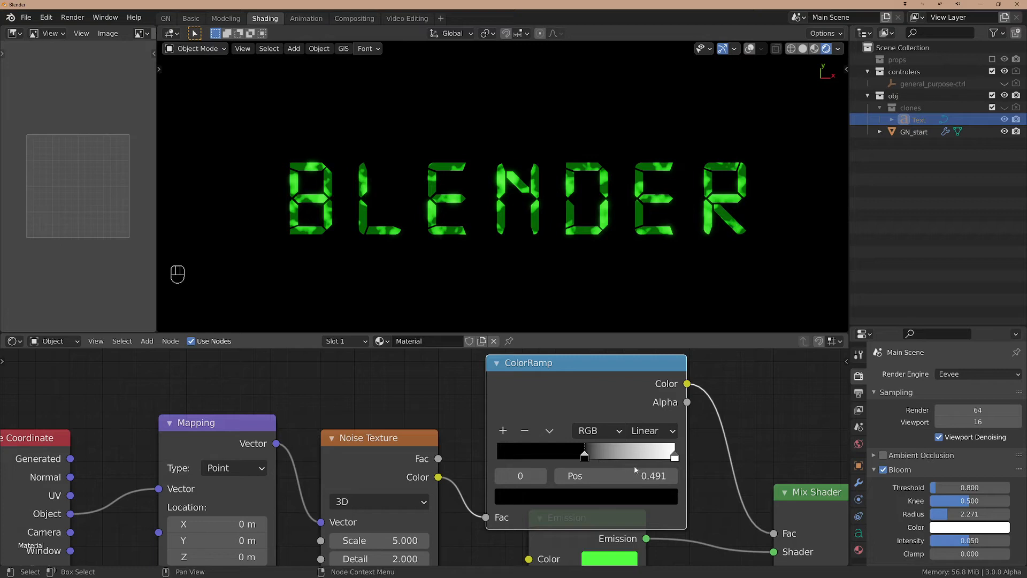
left_click_drag(675, 463, 586, 461)
middle_click_drag(573, 388, 587, 464)
scroll(539, 238, "up", 3)
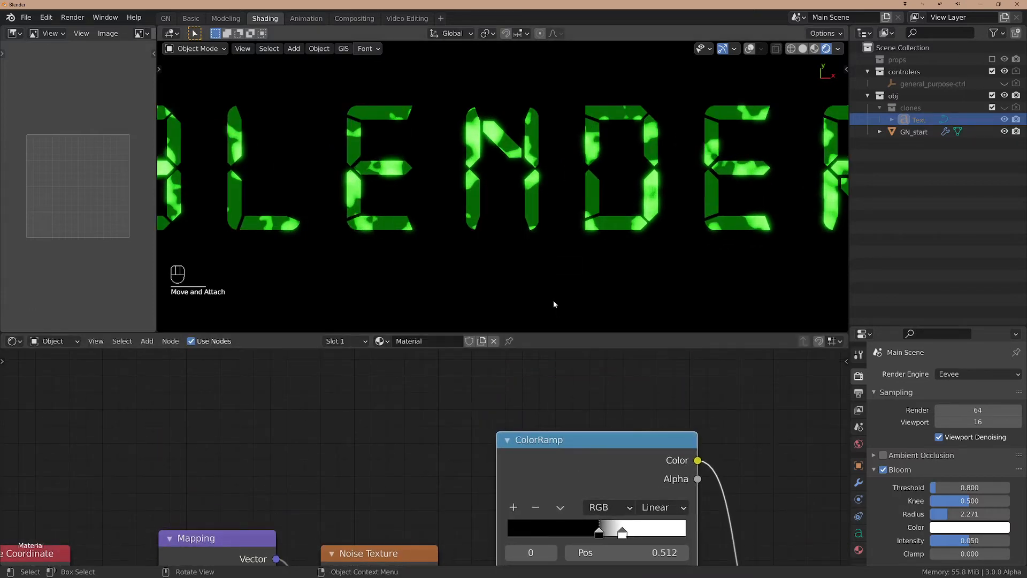
Move the Mix Shader and Material Output nodes away from the ColorRamp to make room for another node.
scroll(444, 465, "down", 2)
middle_click_drag(448, 456, 480, 362)
scroll(502, 136, "down", 2)
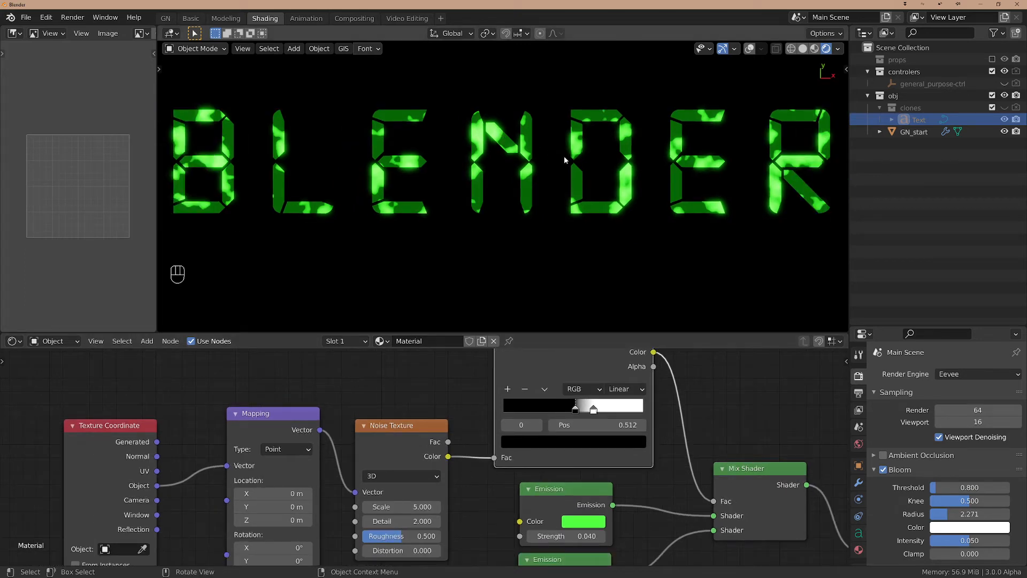
middle_click_drag(682, 383, 561, 404)
scroll(671, 458, "down", 2)
middle_click_drag(634, 439, 526, 412)
left_click_drag(536, 418, 678, 536)
left_click_drag(521, 461, 626, 468)
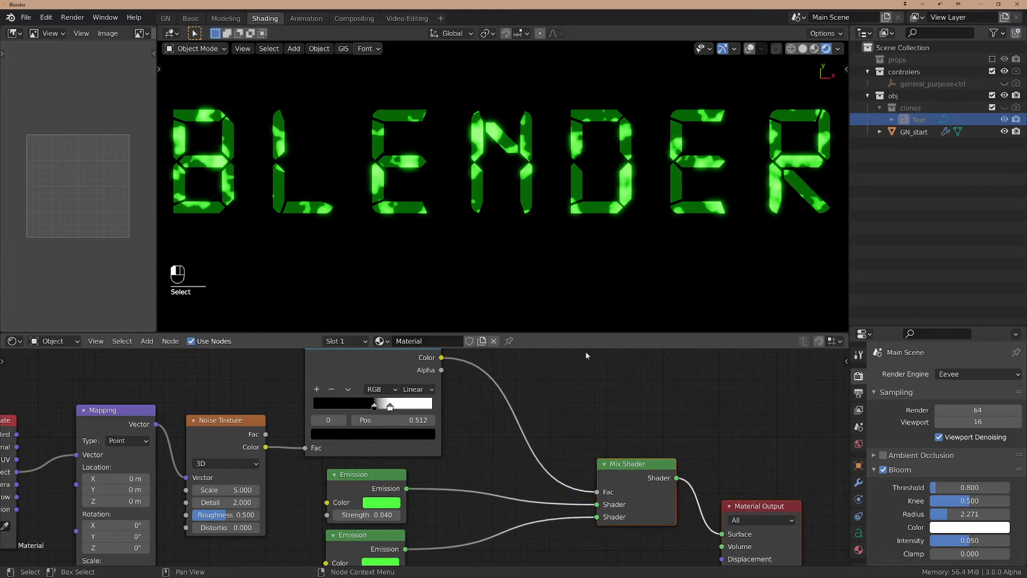
Inspect the noise patches on the letters up close and insert a Math node between the ColorRamp's Color and the Mix Shader's Fac.
scroll(390, 187, "up", 2)
scroll(373, 190, "up", 4)
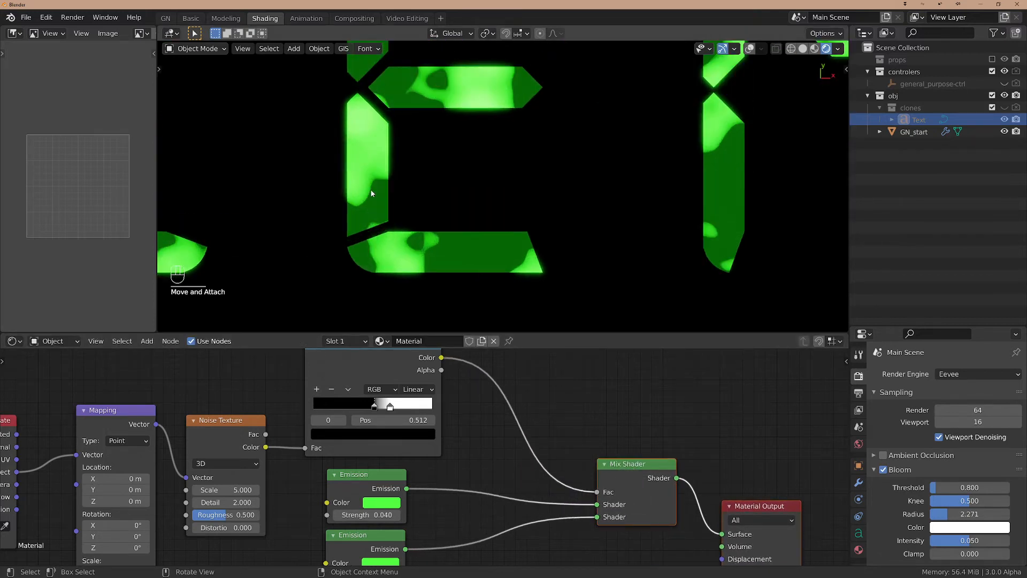
key("ctrl+a")
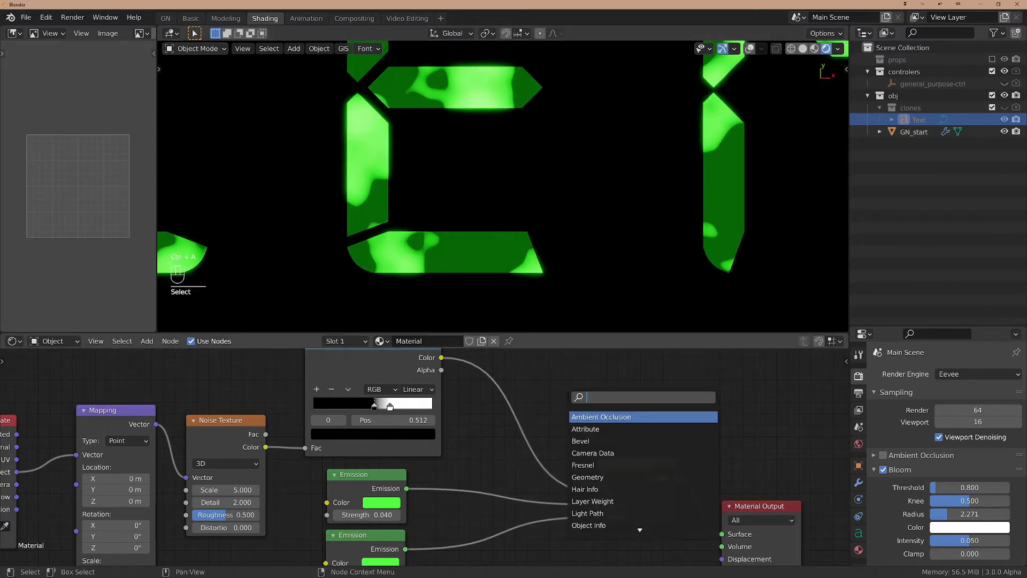
type("ma")
key("Return")
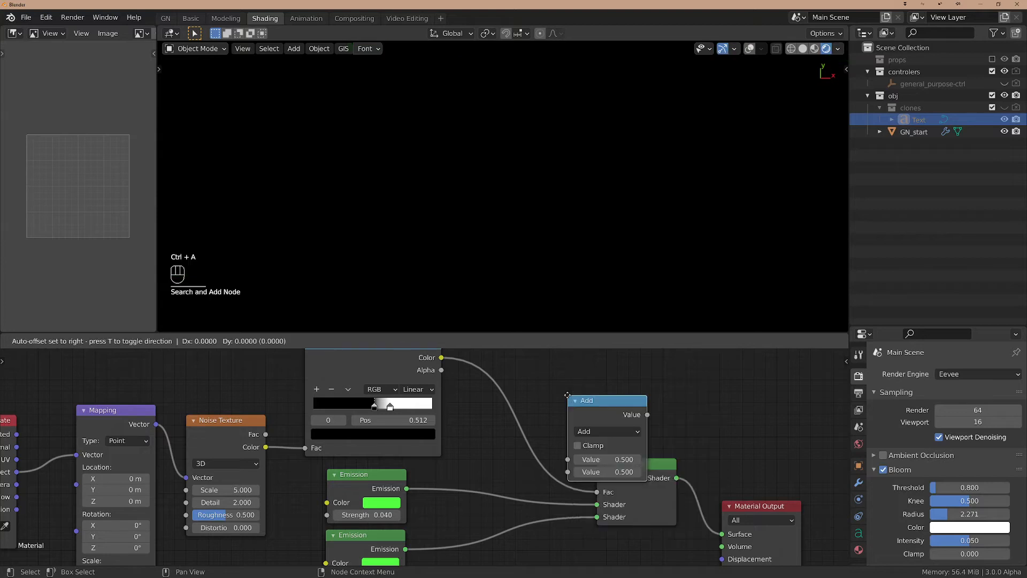
left_click(500, 365)
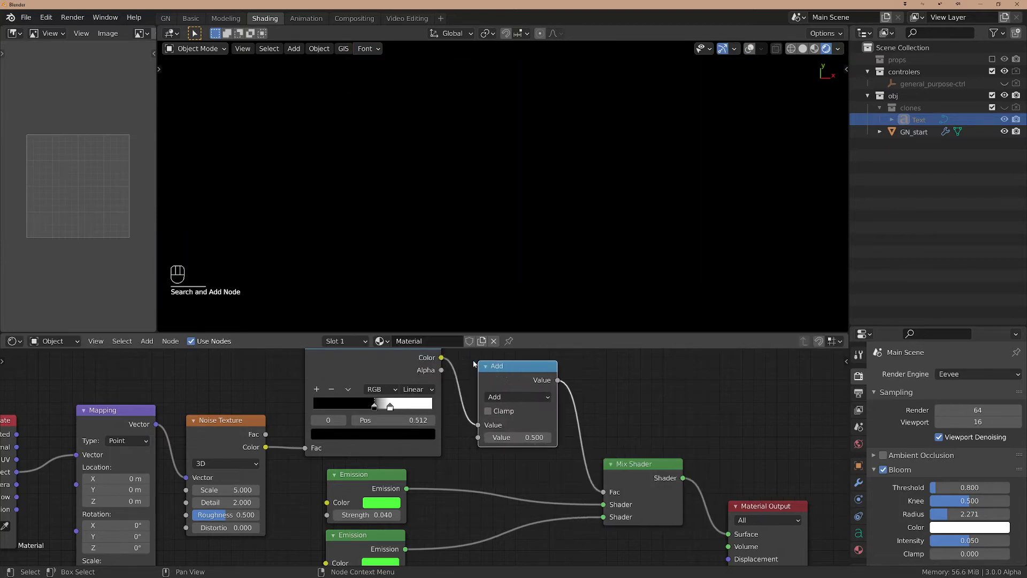
Change the Math node's operation to Compare, with Value 1.000 and Epsilon 0.780.
left_click(532, 397)
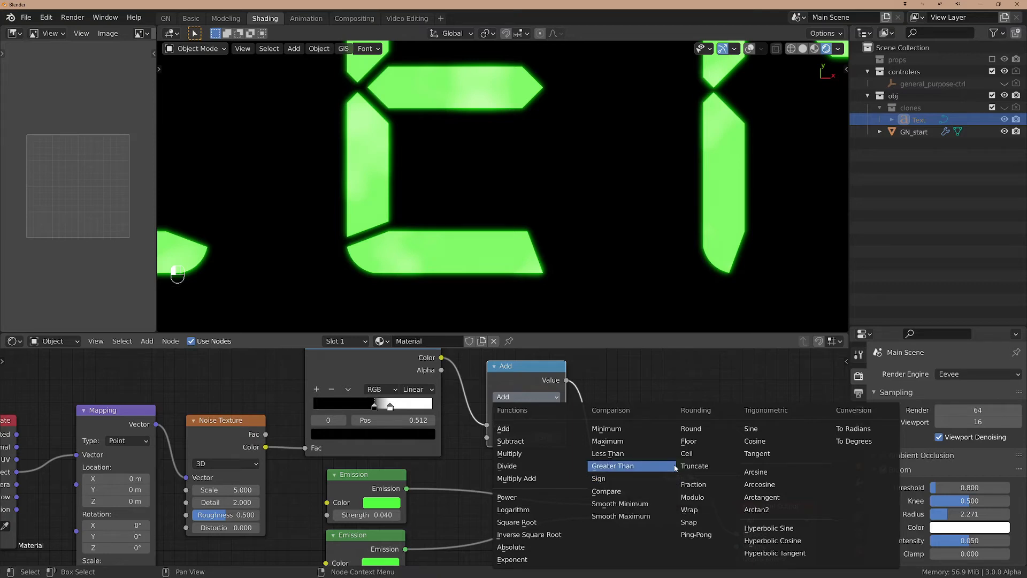
left_click(669, 491)
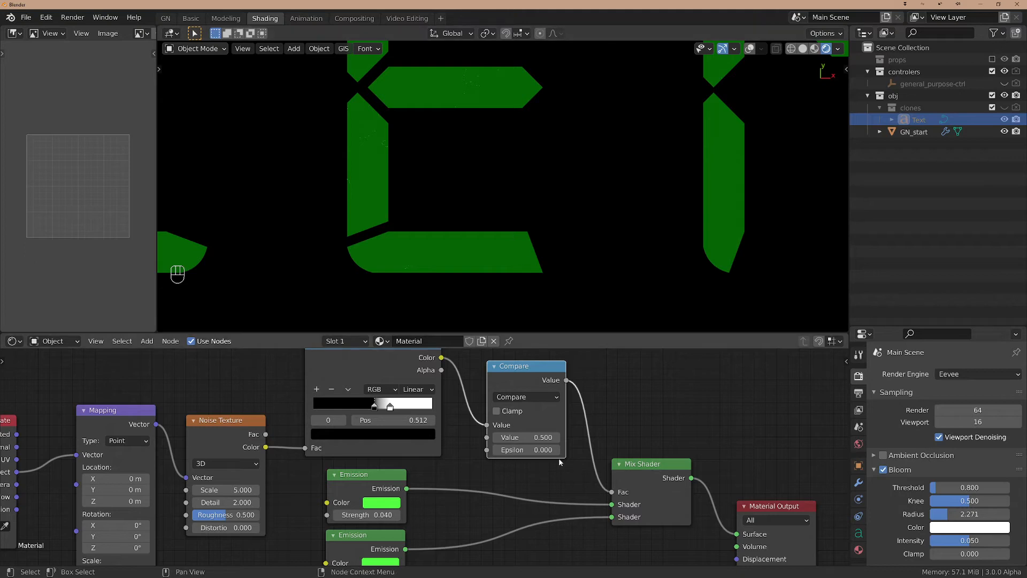
left_click(536, 440)
key("Return")
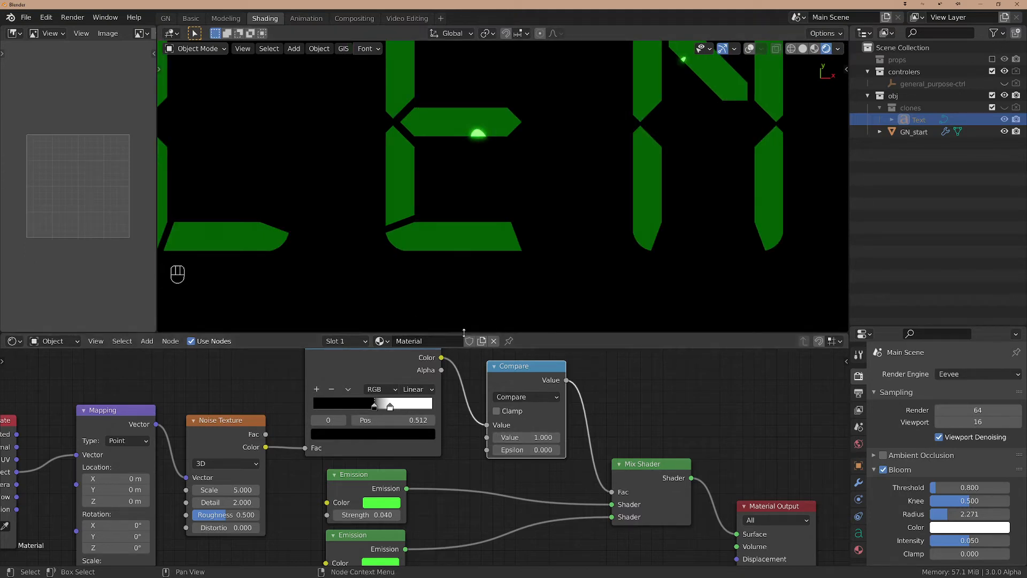
mouse_move(527, 449)
left_mouse_down("shift")
mouse_move(541, 450)
mouse_move(532, 450)
left_mouse_up("shift")
Mute and unmute the Compare node repeatedly to examine the glow patches on the letters with and without it.
scroll(426, 244, "up", 3)
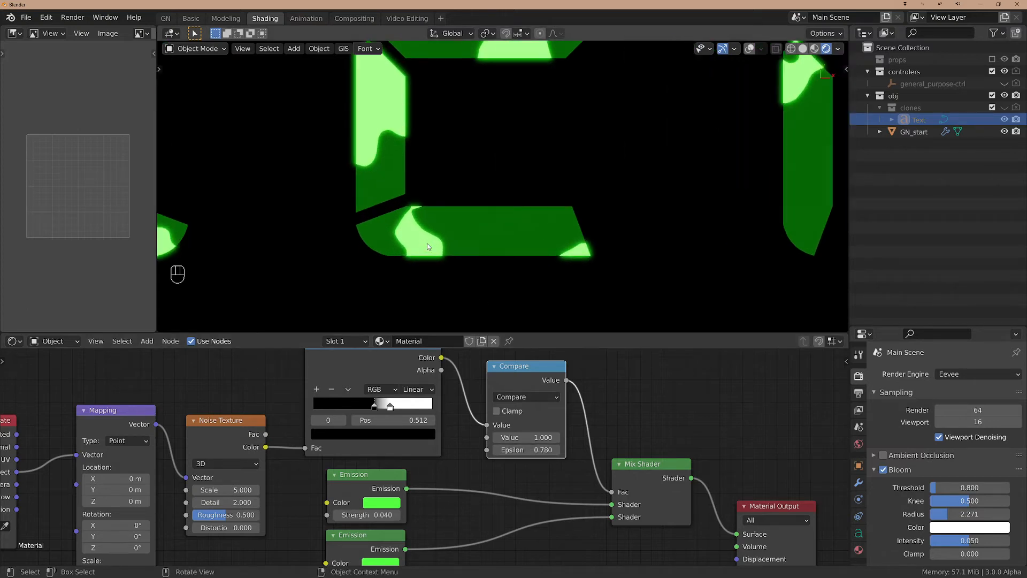
scroll(377, 233, "up", 2)
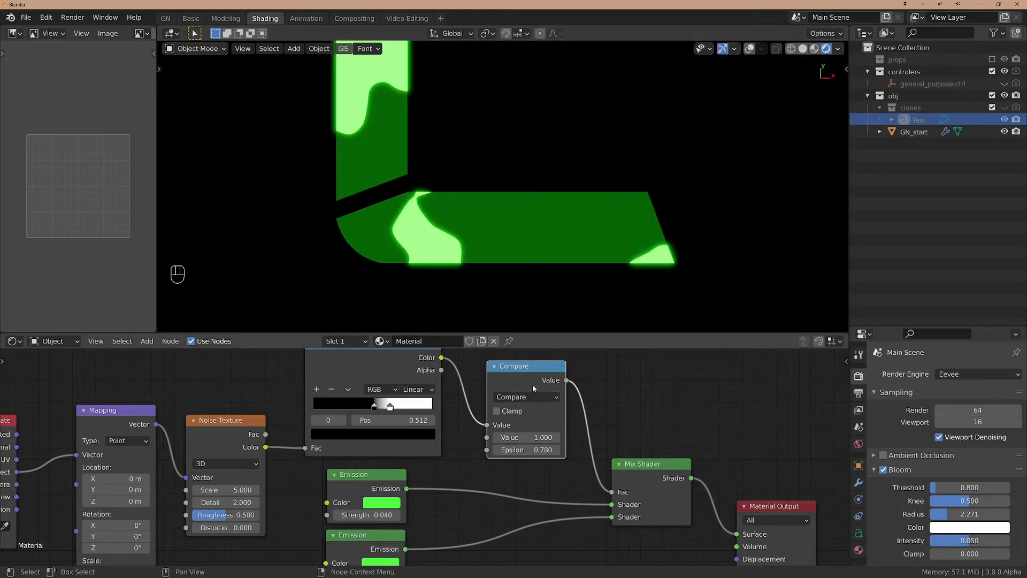
key("m")
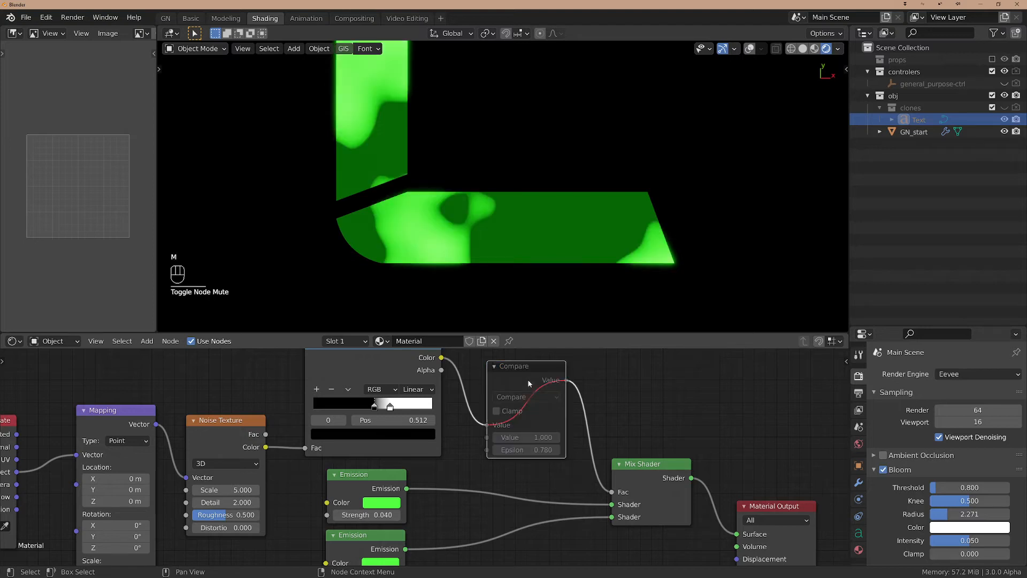
key("m")
key("m")
key("m")
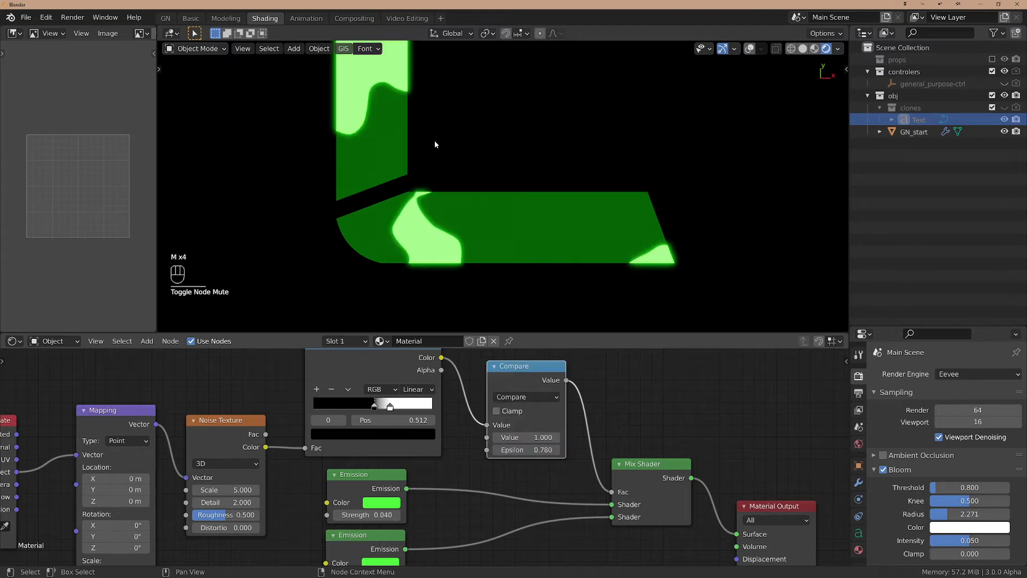
scroll(439, 152, "down", 10)
scroll(448, 168, "up", 3)
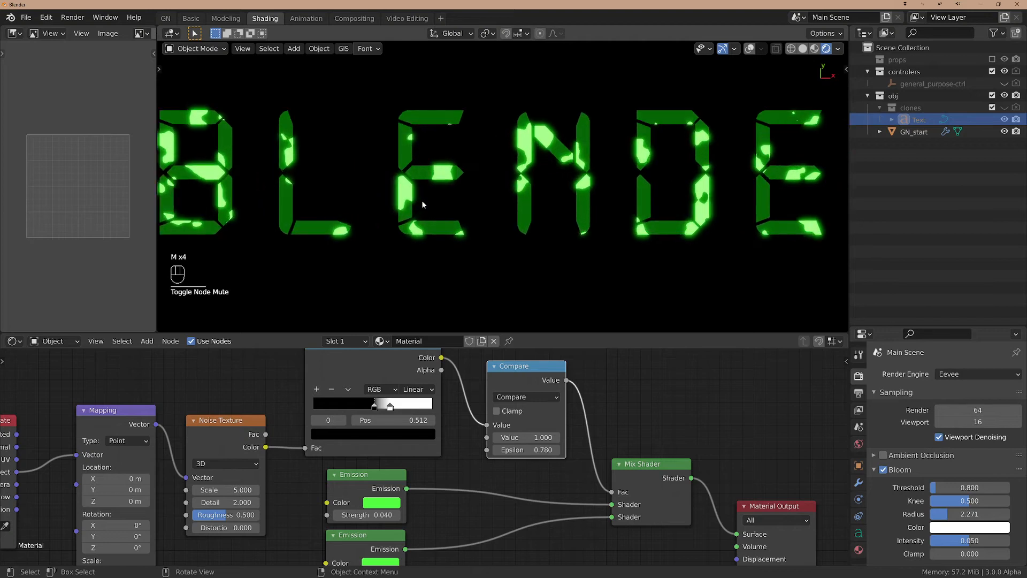
middle_click_drag(422, 205, 465, 223, "shift")
scroll(524, 448, "down", 1)
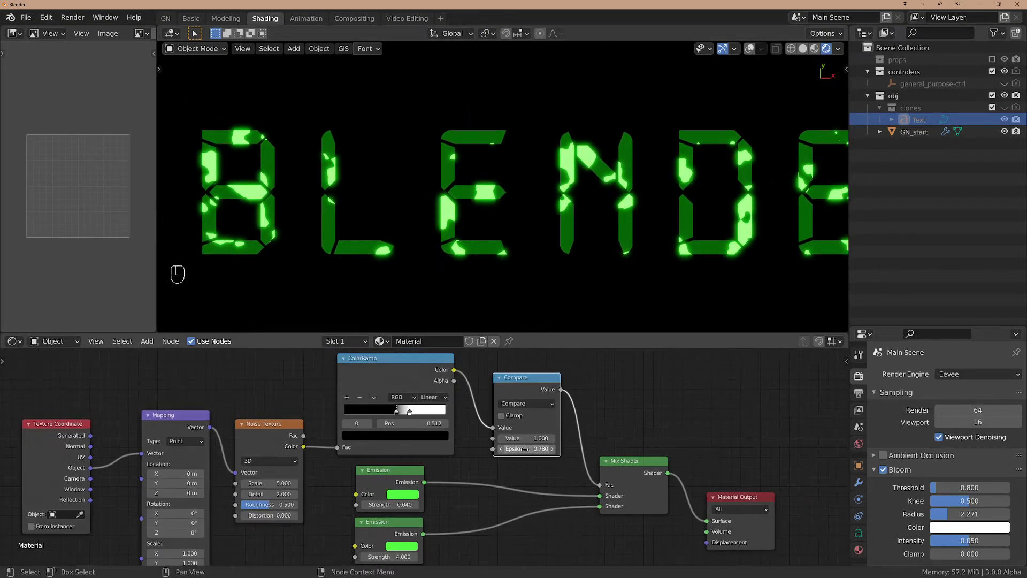
Move the Texture Coordinate and Mapping nodes away from the Noise Texture to make room for another node.
middle_click_drag(209, 437, 371, 430)
left_click_drag(171, 361, 125, 376)
scroll(238, 399, "up", 2)
middle_click_drag(284, 415, 348, 411)
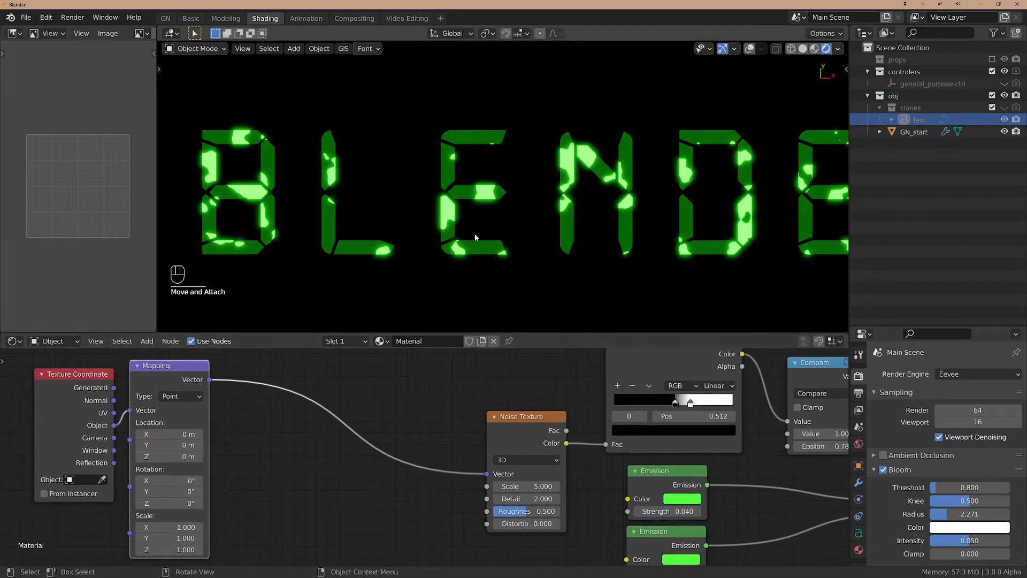
Set the Noise Texture's Scale to 8.000 and Roughness to 0.744, checking the finer patches on the letters.
scroll(466, 187, "up", 2)
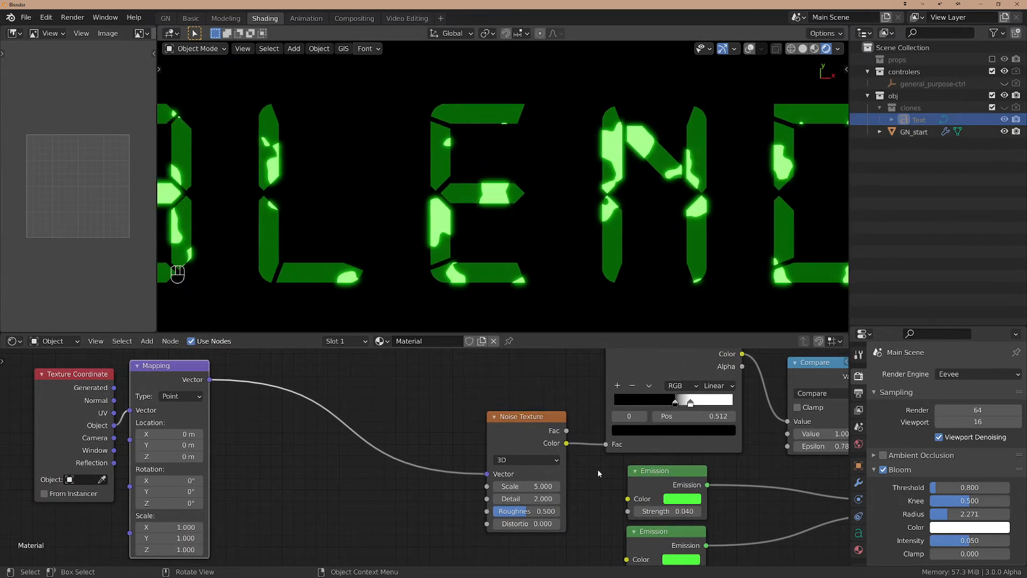
left_click_drag(529, 487, 535, 511)
scroll(406, 246, "down", 5)
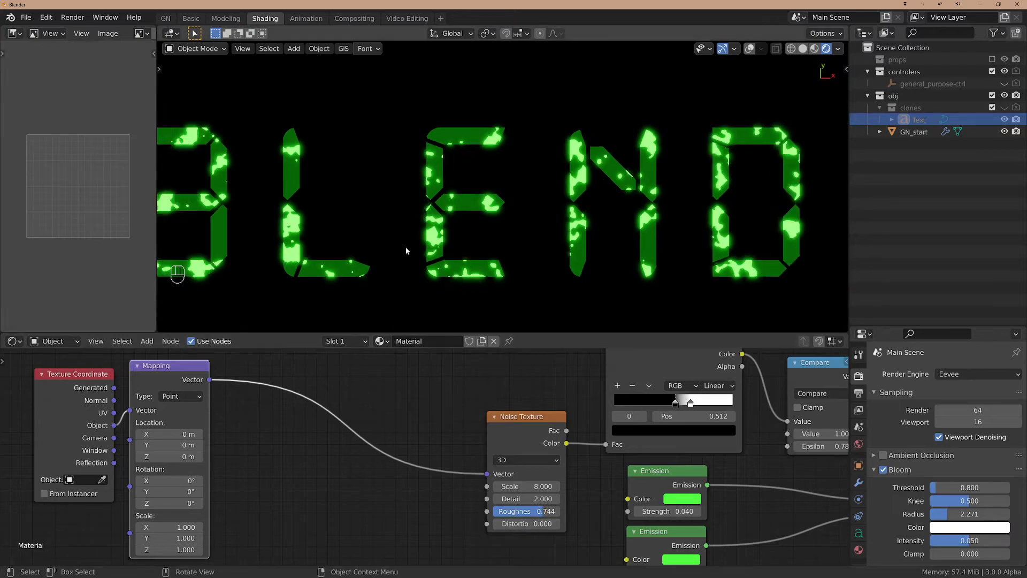
scroll(480, 243, "up", 3)
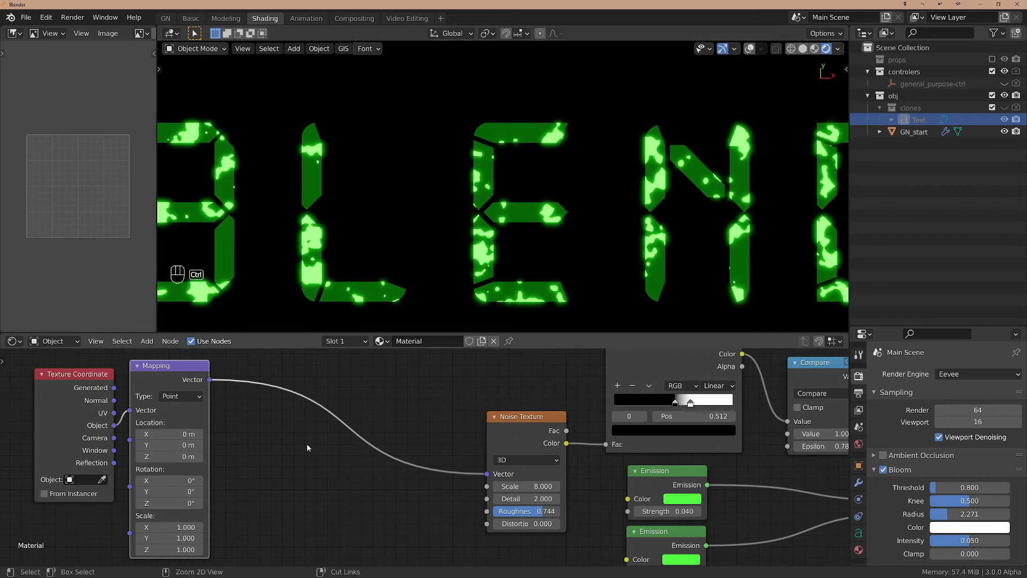
Insert a Voronoi Texture node between the Mapping node and the Noise Texture's Vector input.
key("ctrl+a")
type("vor")
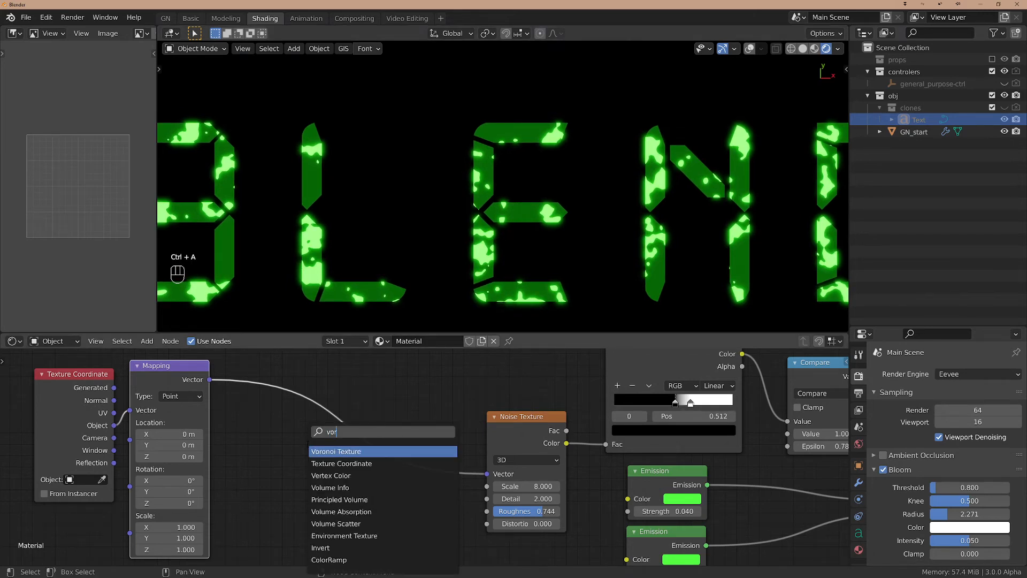
key("Return")
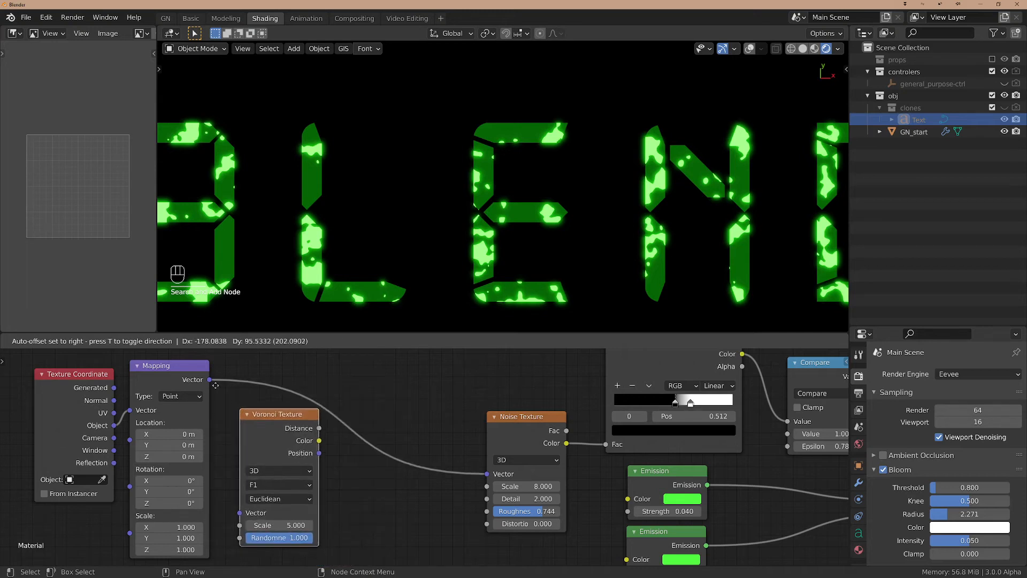
left_click(308, 385)
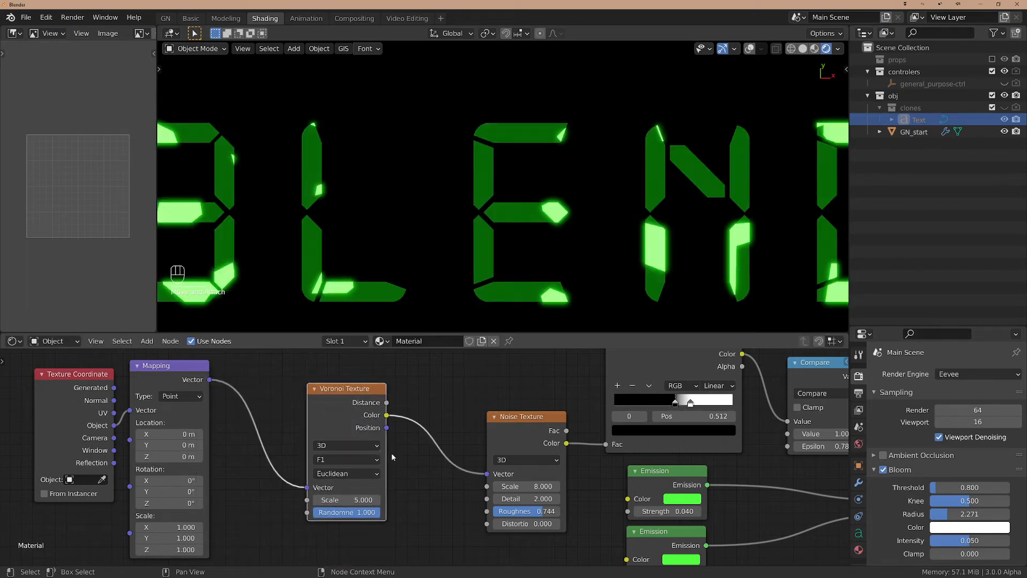
Set the Voronoi Texture to Chebychev distance, F2 and Scale 7.500, and compare the letters with the node muted and unmuted.
left_click(350, 474)
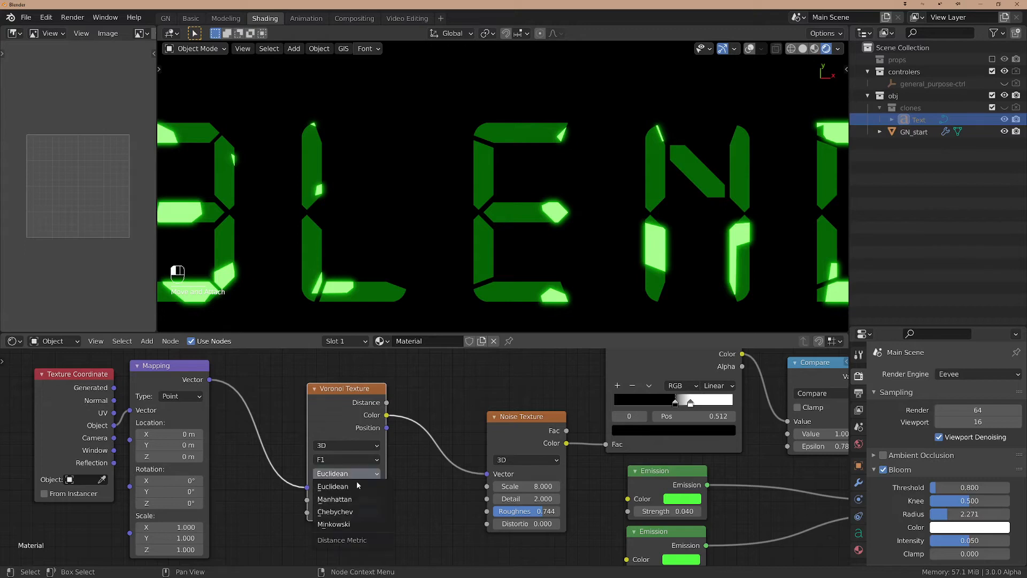
left_click(357, 513)
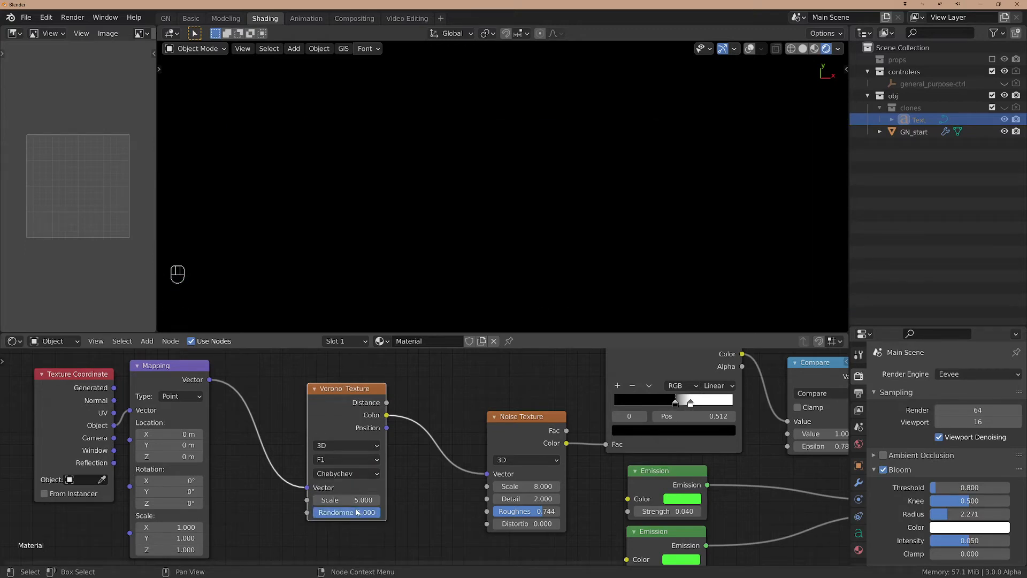
left_click(347, 459)
left_click(365, 473)
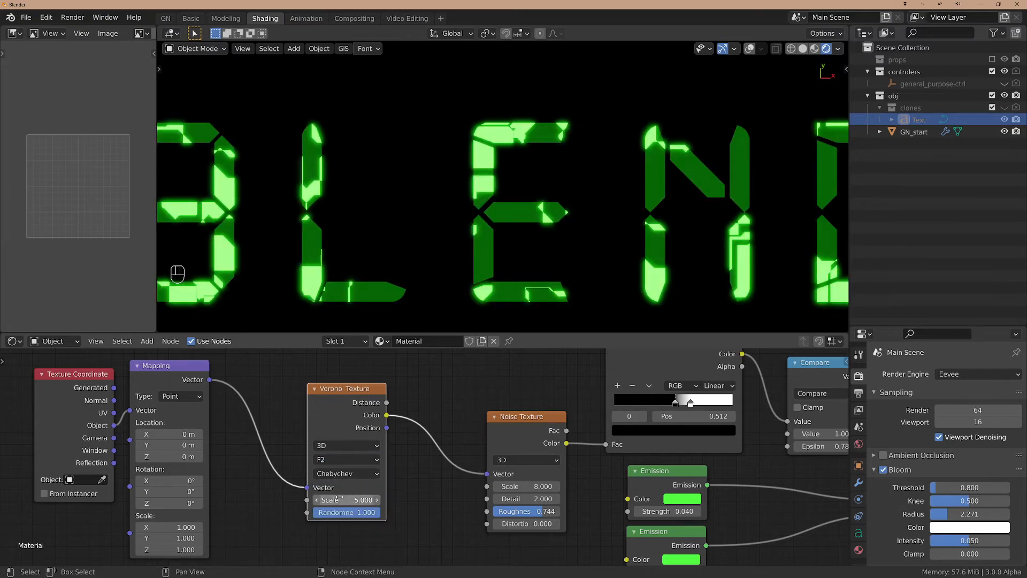
left_click_drag(347, 499, 369, 500)
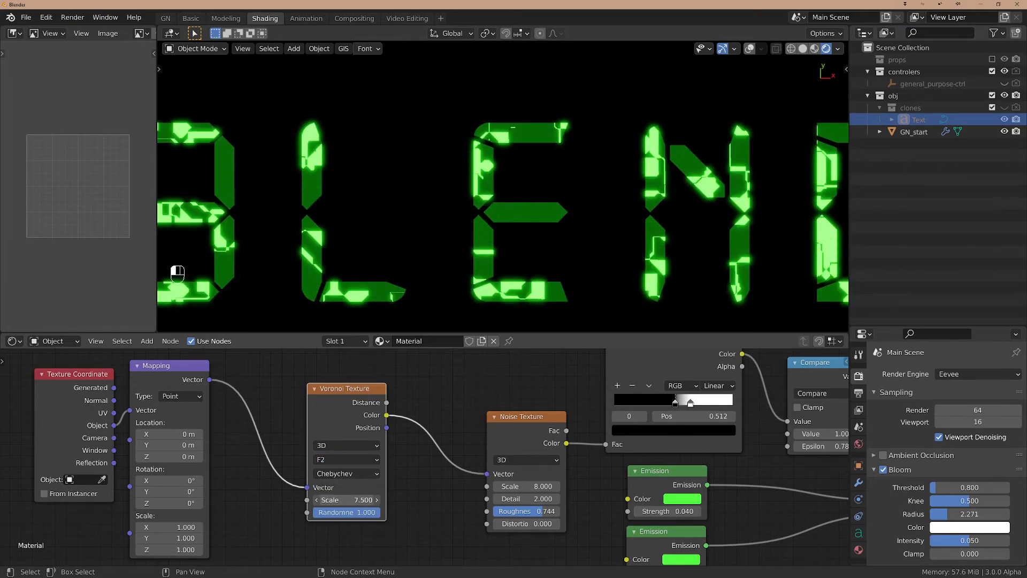
key("m")
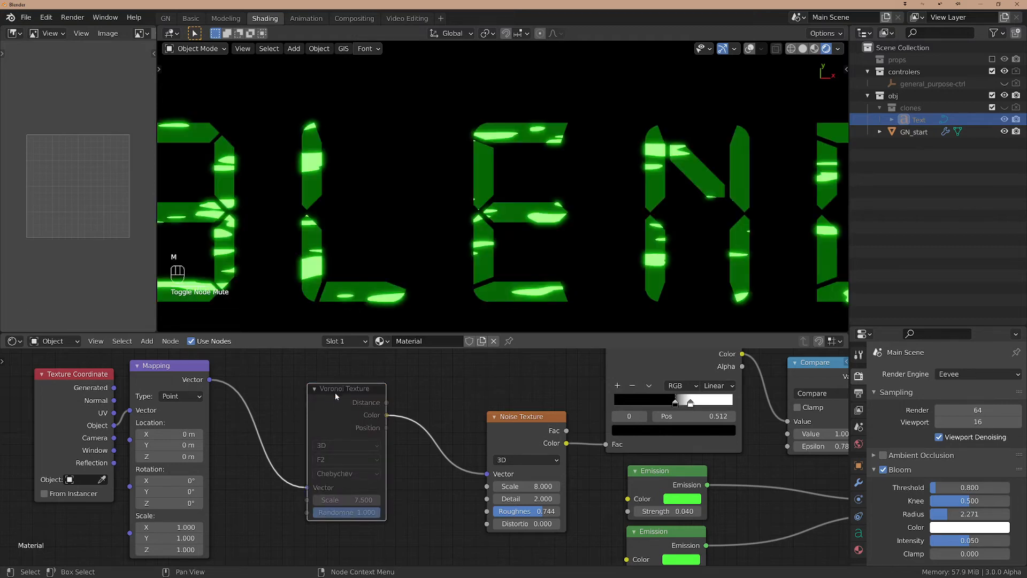
key("m")
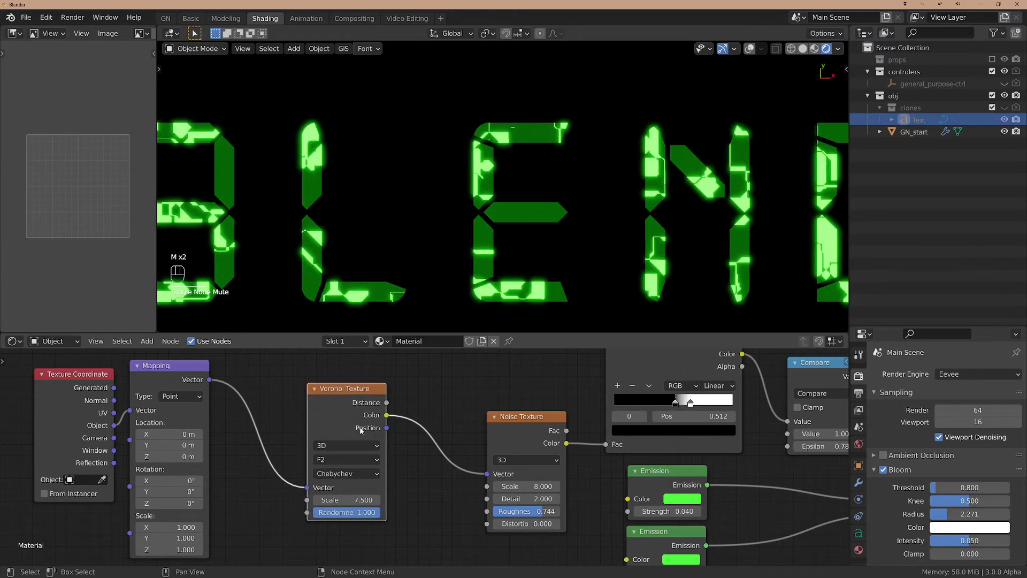
Raise the Noise Texture's Scale to 19.200 and check the pattern across the whole word.
scroll(363, 428, "down", 1)
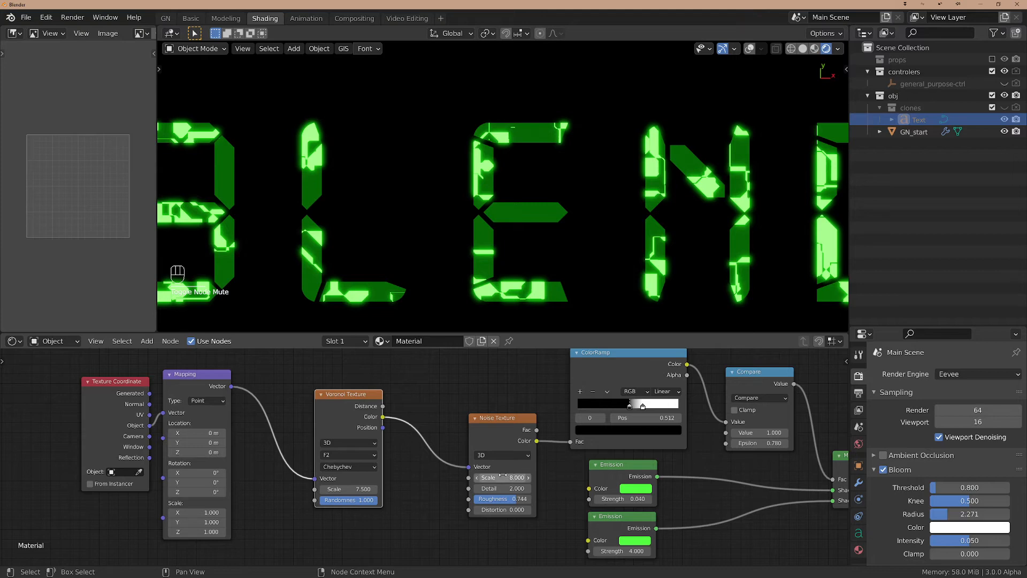
left_click_drag(521, 477, 580, 477)
scroll(482, 214, "down", 2)
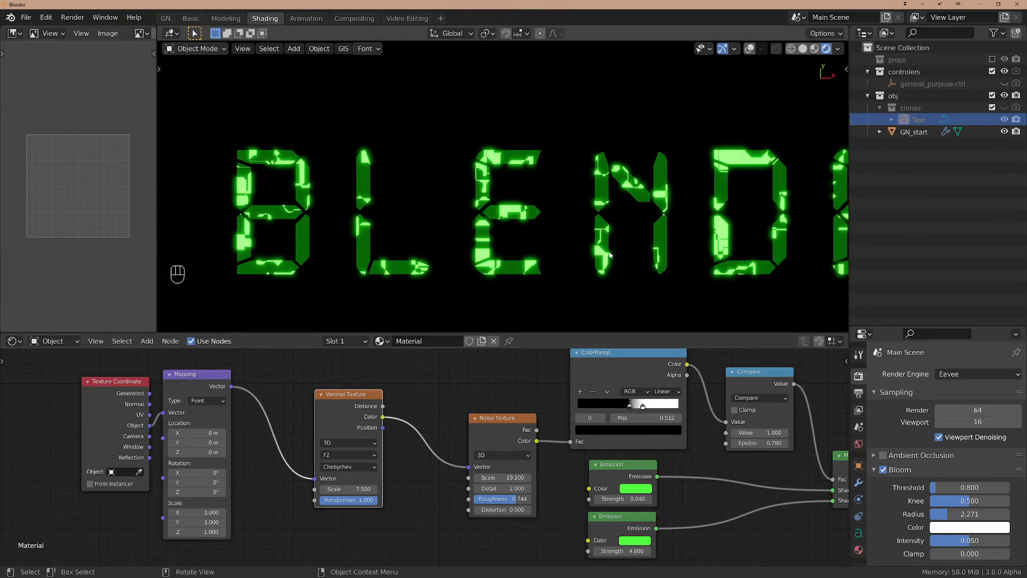
middle_click_drag(609, 255, 535, 250, "shift")
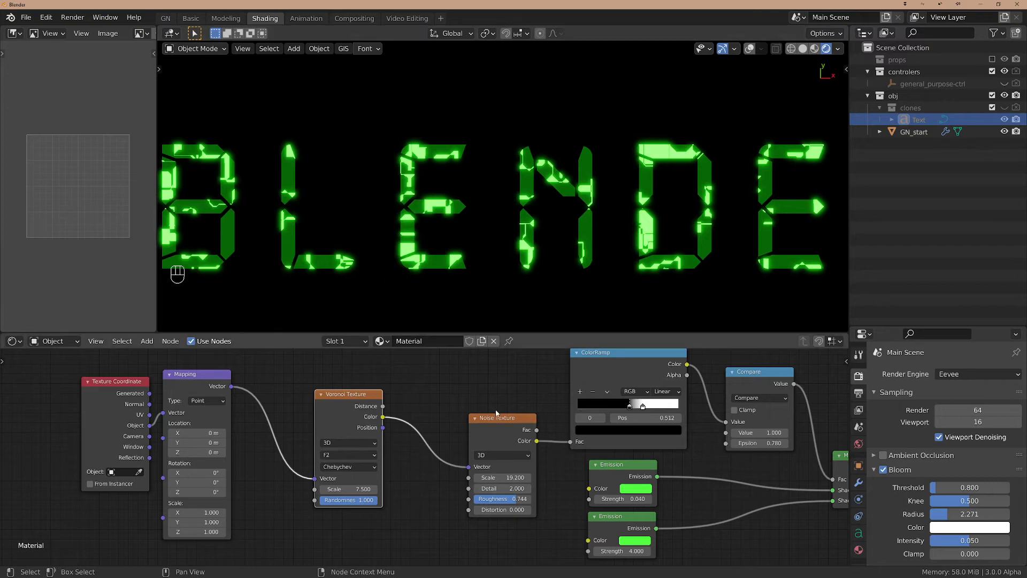
Switch the Noise Texture to 4D, tidy the Noise and Voronoi node positions, and set W to 0.550.
left_click_drag(498, 439, 492, 408)
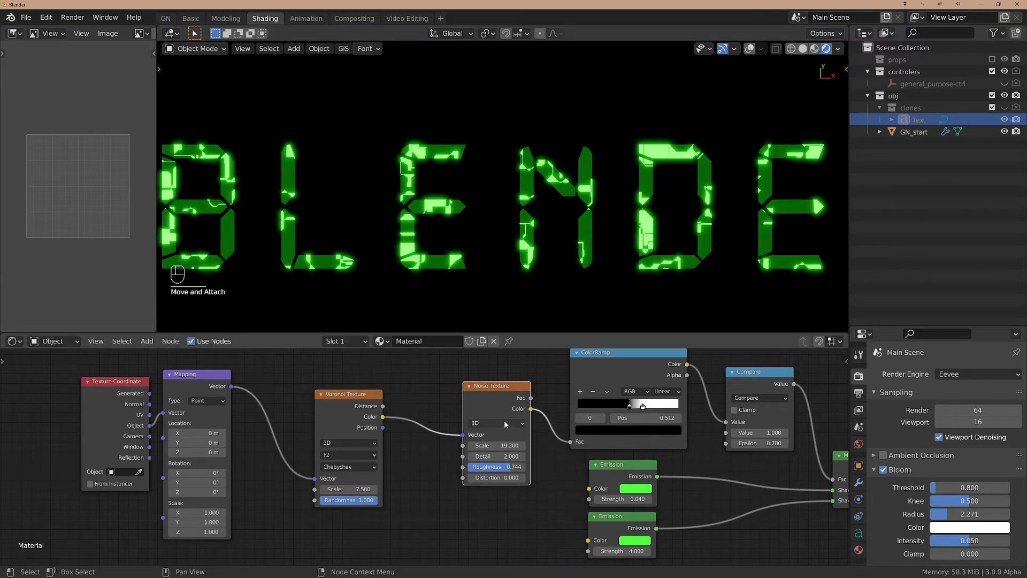
left_click(504, 422)
left_click(494, 437)
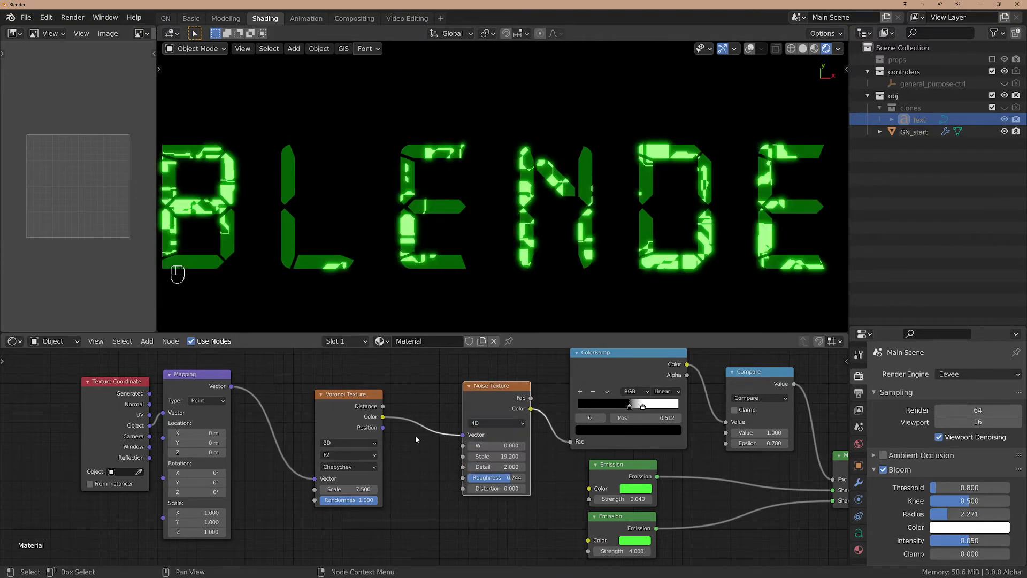
left_click_drag(335, 403, 320, 387)
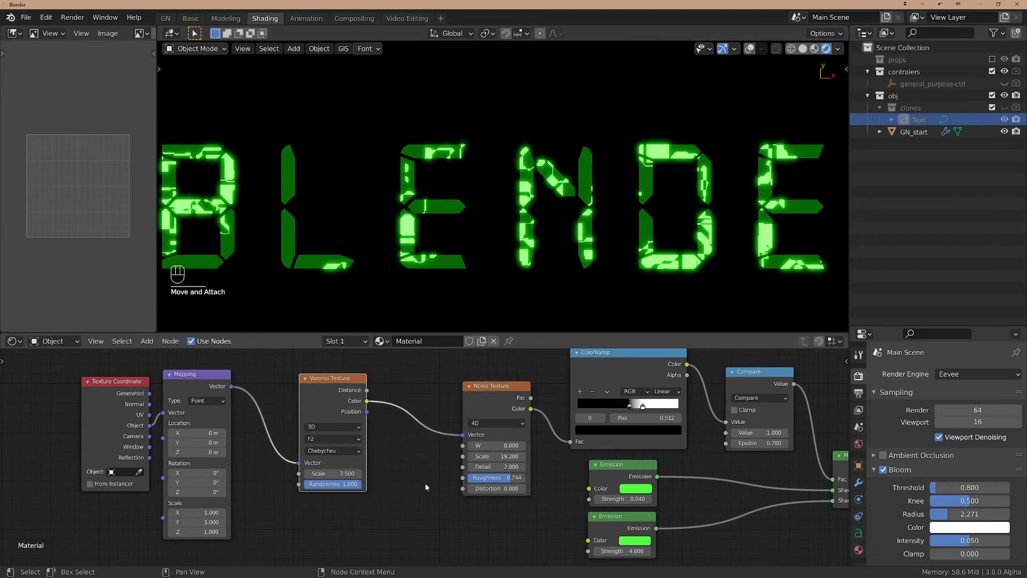
middle_click_drag(425, 488, 431, 463)
left_click_drag(496, 417, 465, 417)
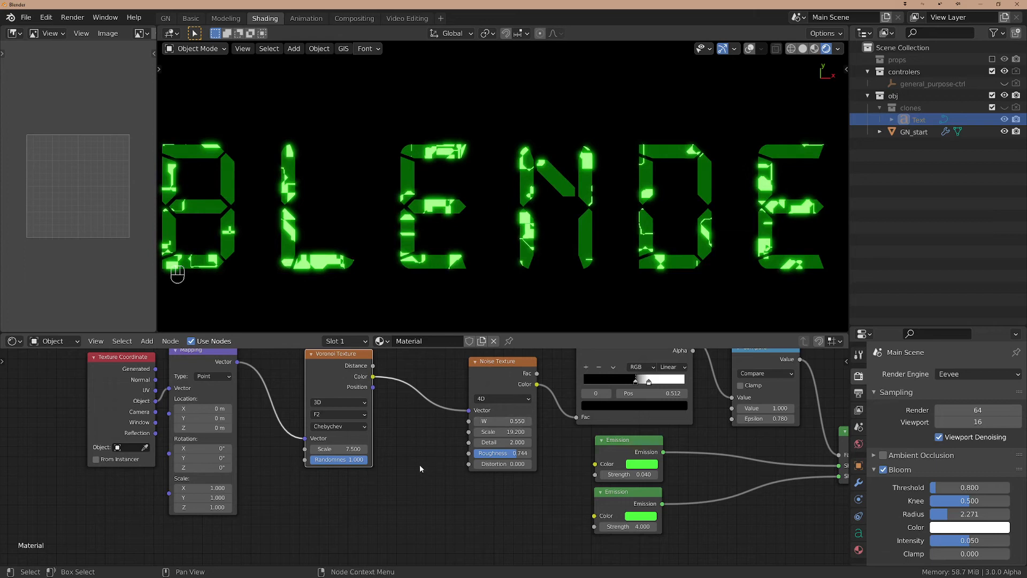
Add a Value node below the Voronoi Texture and drive its value with the expression #frame.
key("shift+a")
type("value")
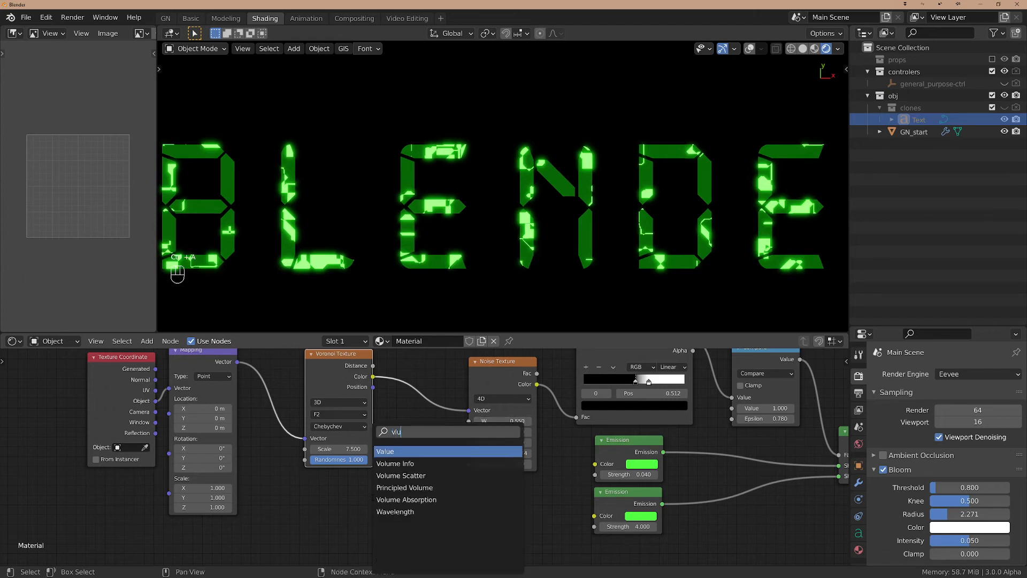
key("Return")
left_click(283, 494)
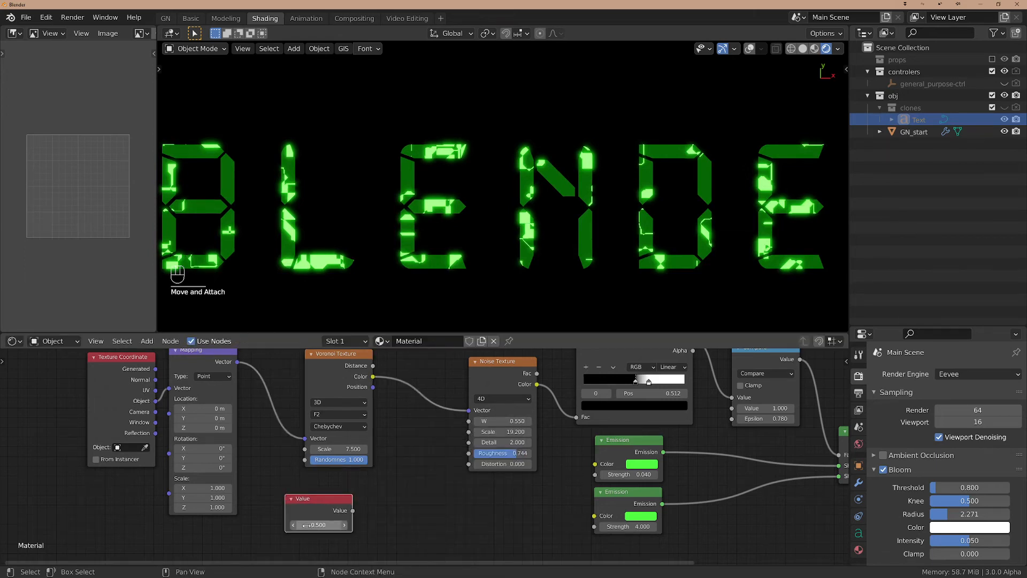
left_click(307, 525)
type("#")
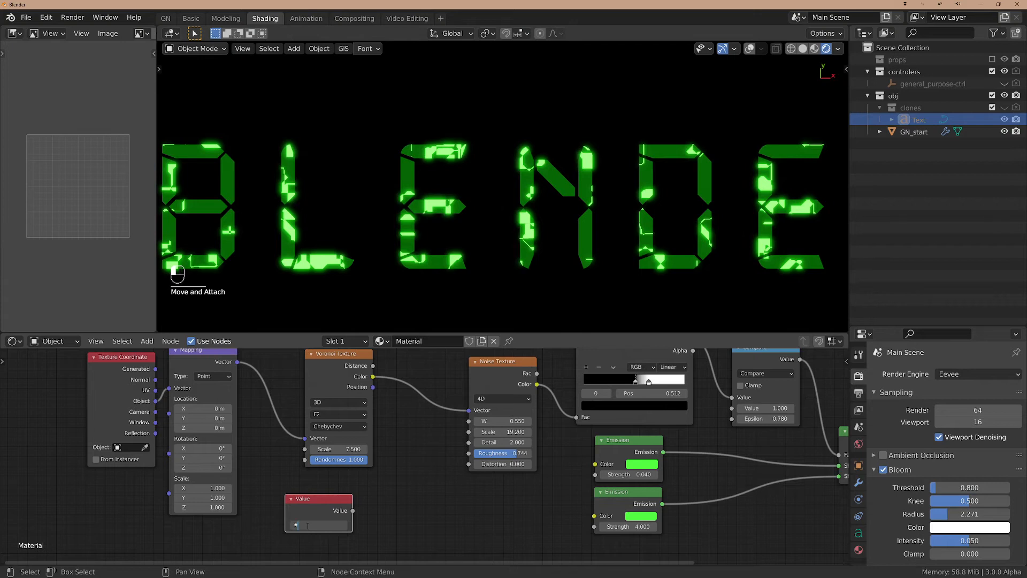
type("frame")
key("Return")
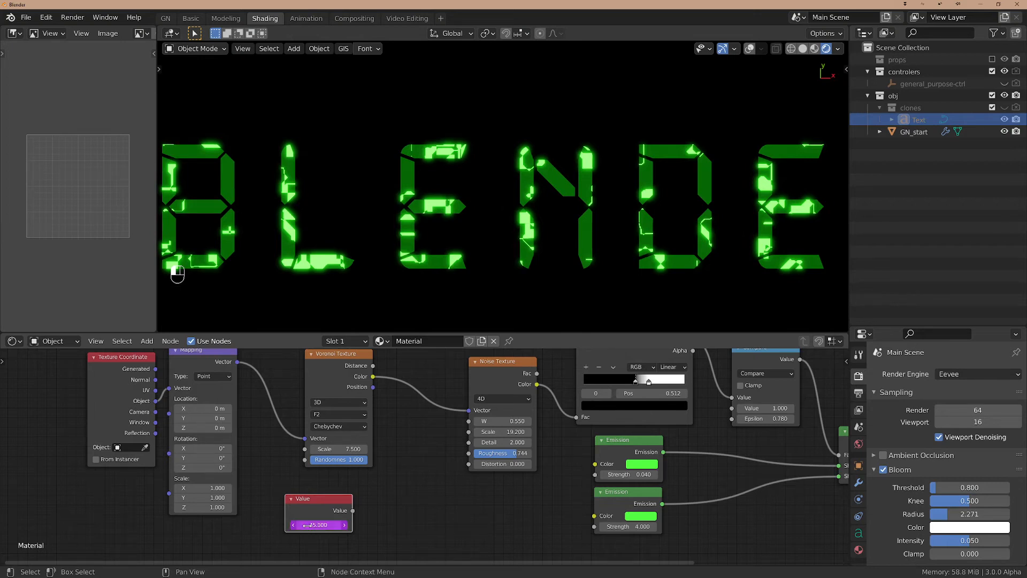
Add a Math node beside the Value node and set its operation to Divide.
left_click(407, 496)
key("ctrl+a")
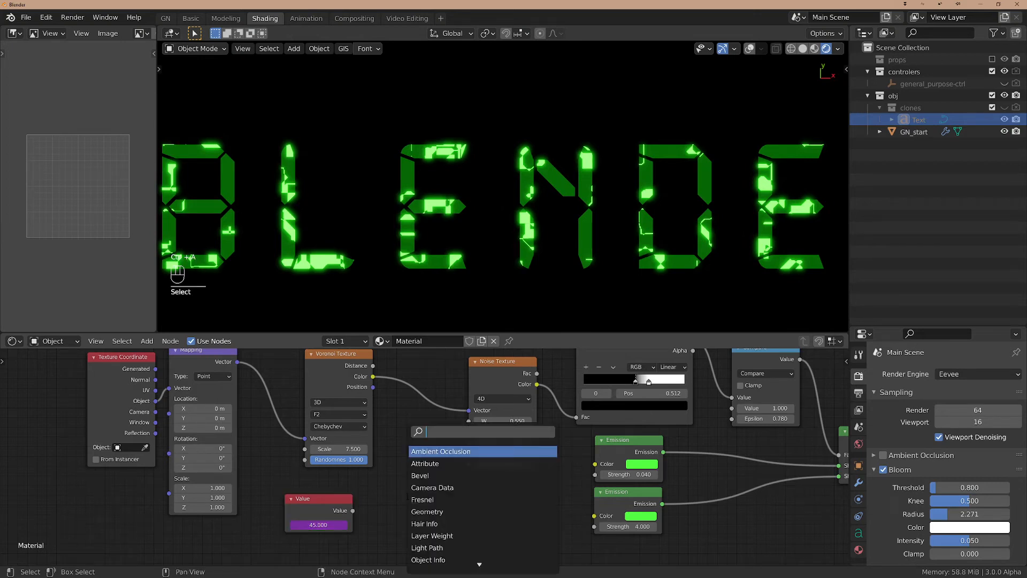
type("add")
key("Return")
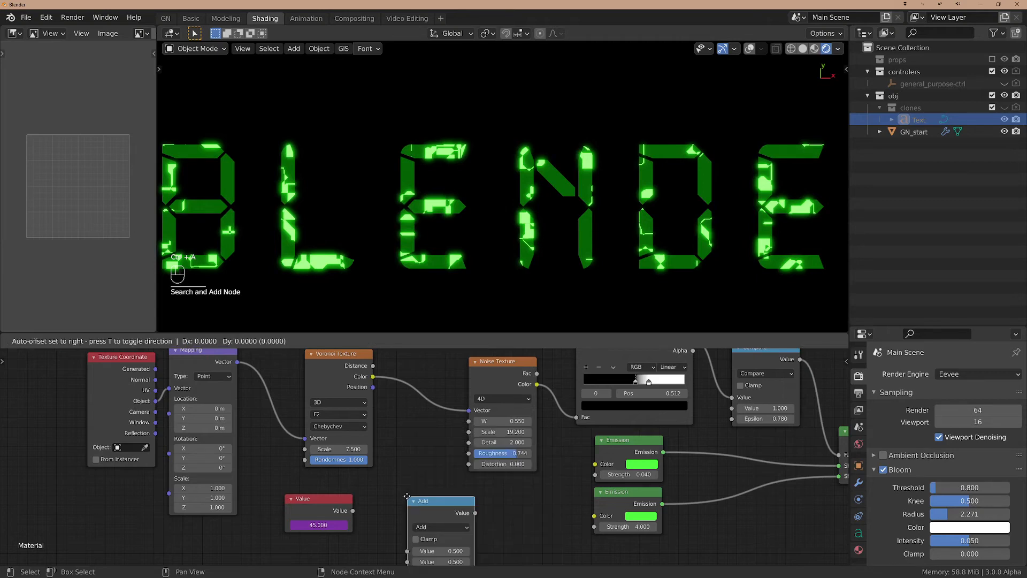
left_click(405, 507)
left_click(416, 486)
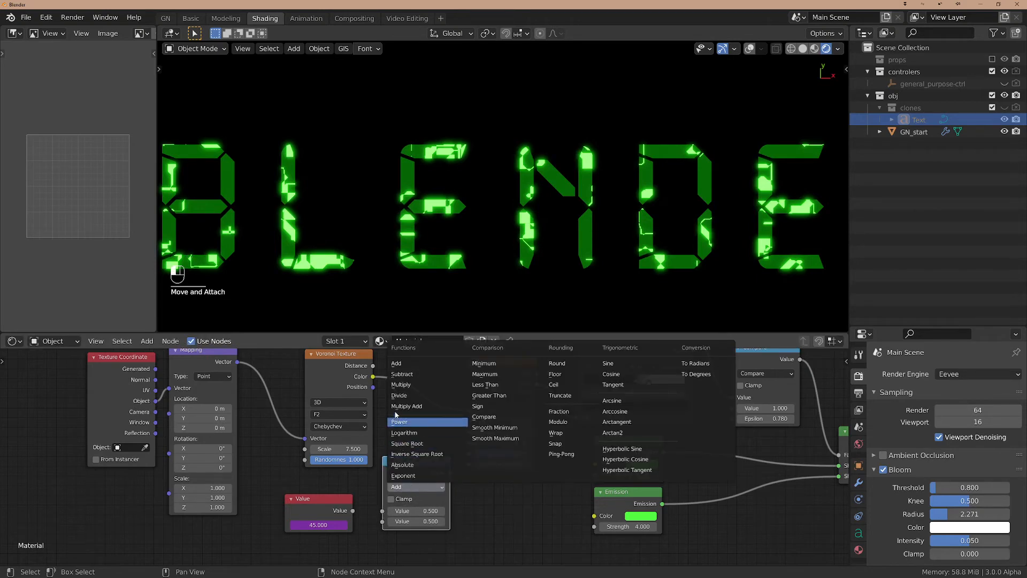
left_click(409, 395)
Connect the Value node to the Divide node's first input and set the divisor to 400.
scroll(411, 533, "up", 2)
scroll(410, 538, "up", 1)
left_click_drag(325, 497, 369, 497)
left_click(410, 513)
type("400")
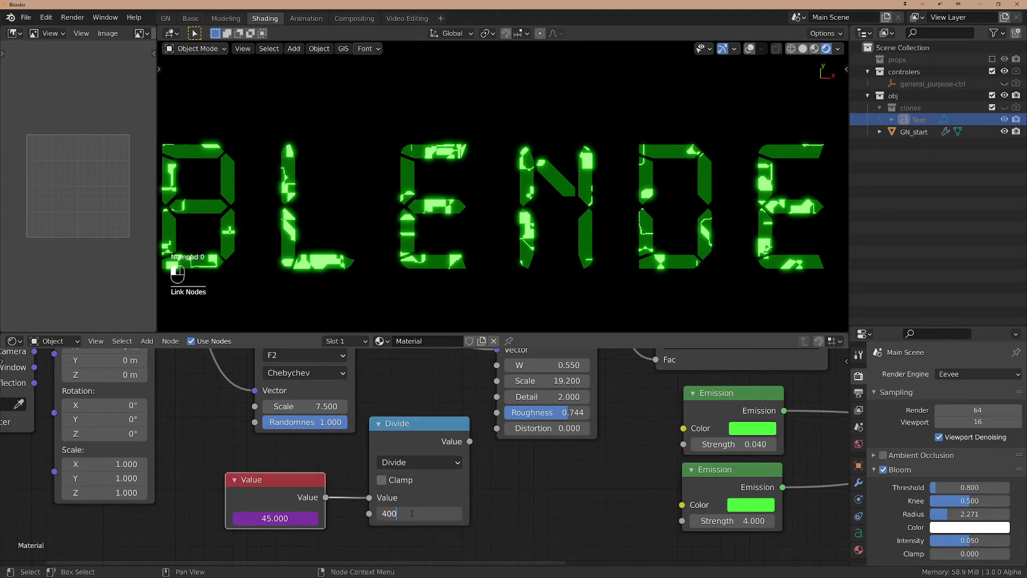
key("Return")
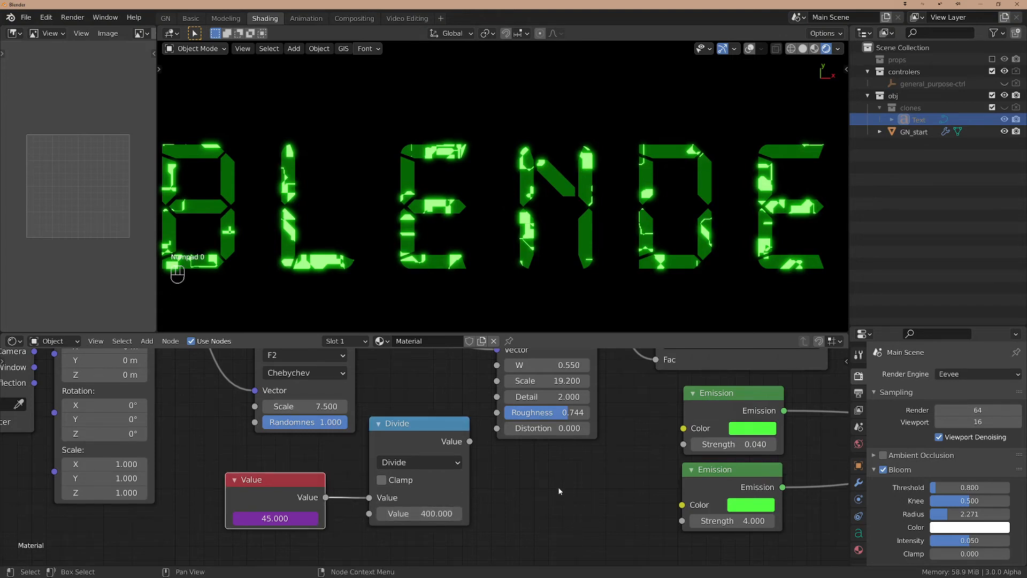
Connect the Divide node's output to the Noise Texture's W input and play the animation to preview the moving pattern.
scroll(459, 491, "down", 2)
left_click_drag(459, 489, 489, 431)
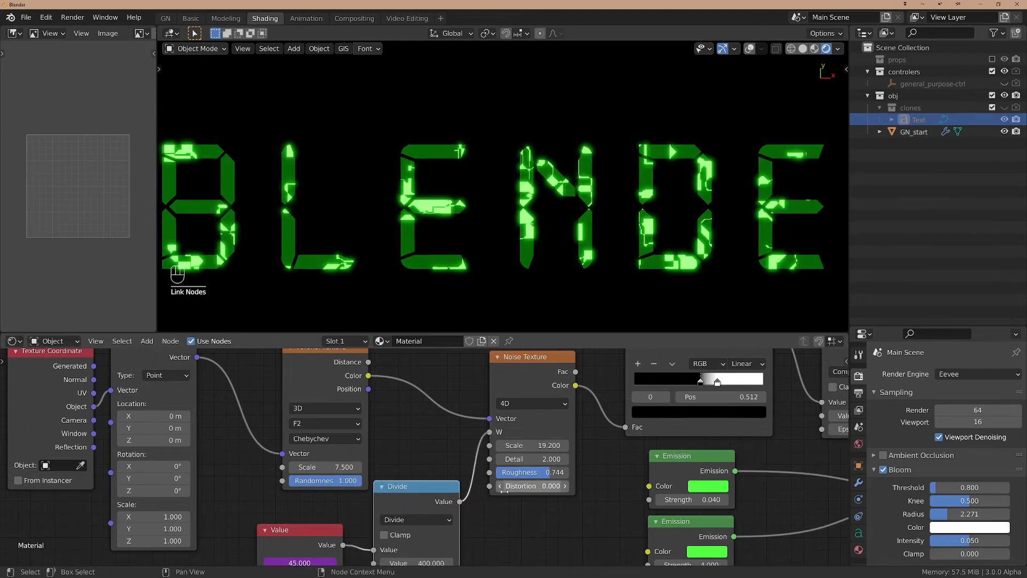
key("space")
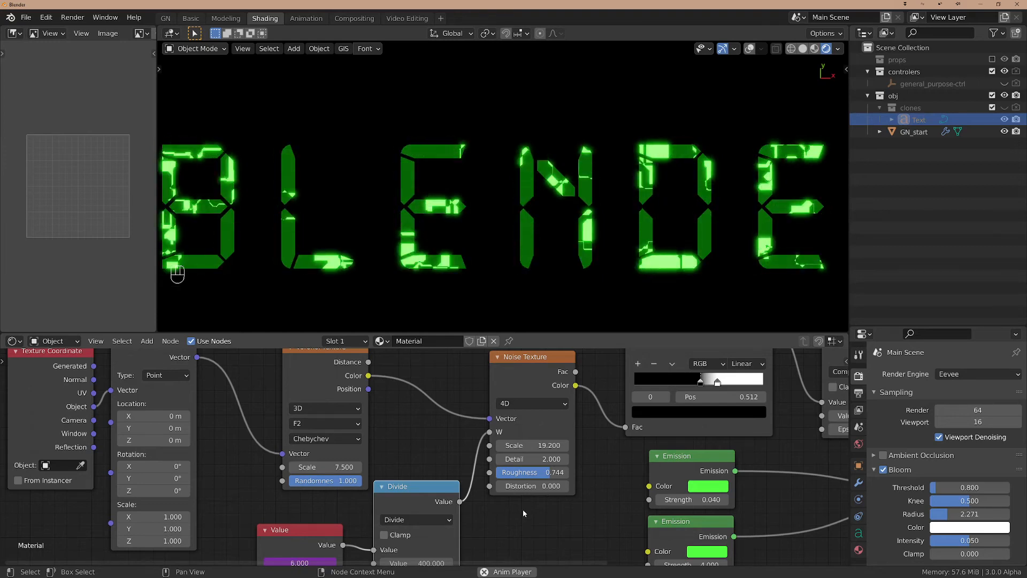
key("space")
Switch to the GN workspace, select GN_start, and move Group Output farther from the Delete Geometry node.
left_click(166, 18)
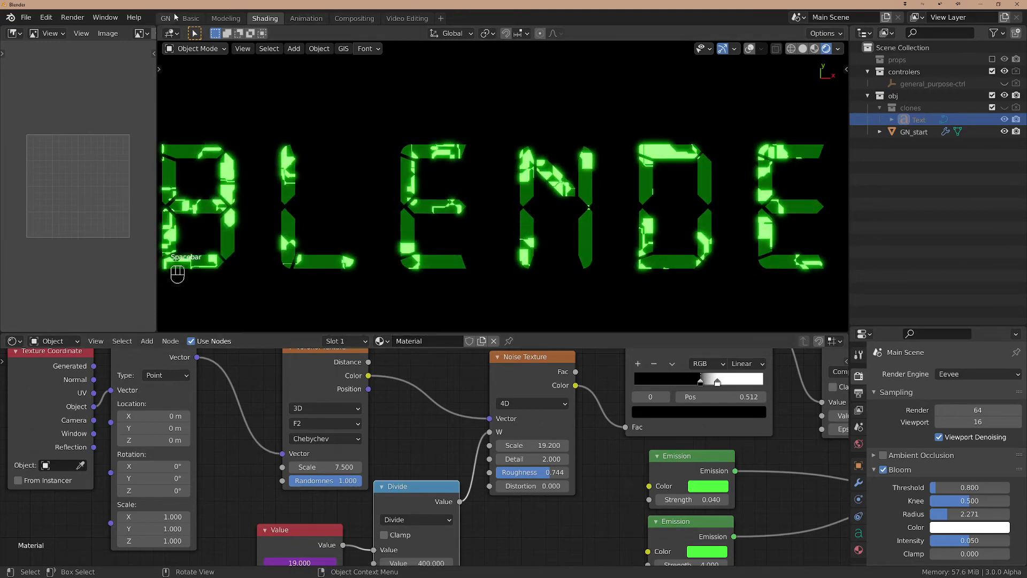
scroll(840, 190, "down", 2)
left_click(912, 132)
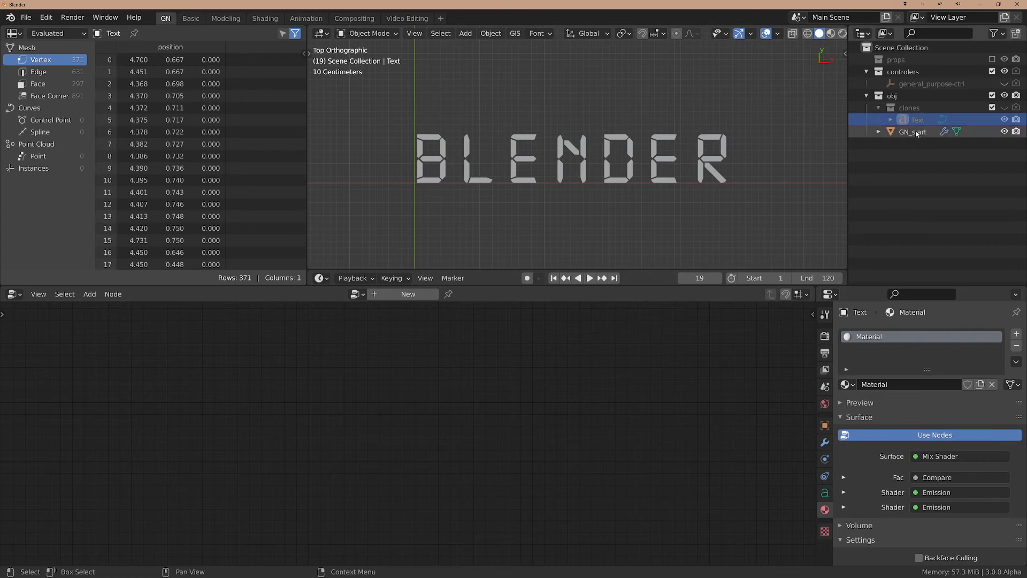
scroll(450, 385, "up", 1)
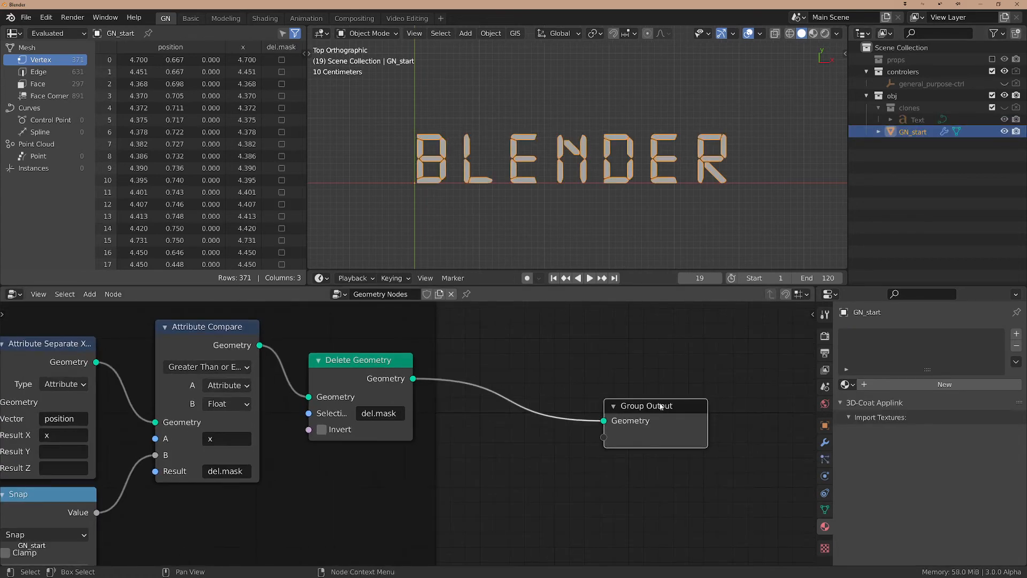
left_click_drag(662, 407, 694, 404)
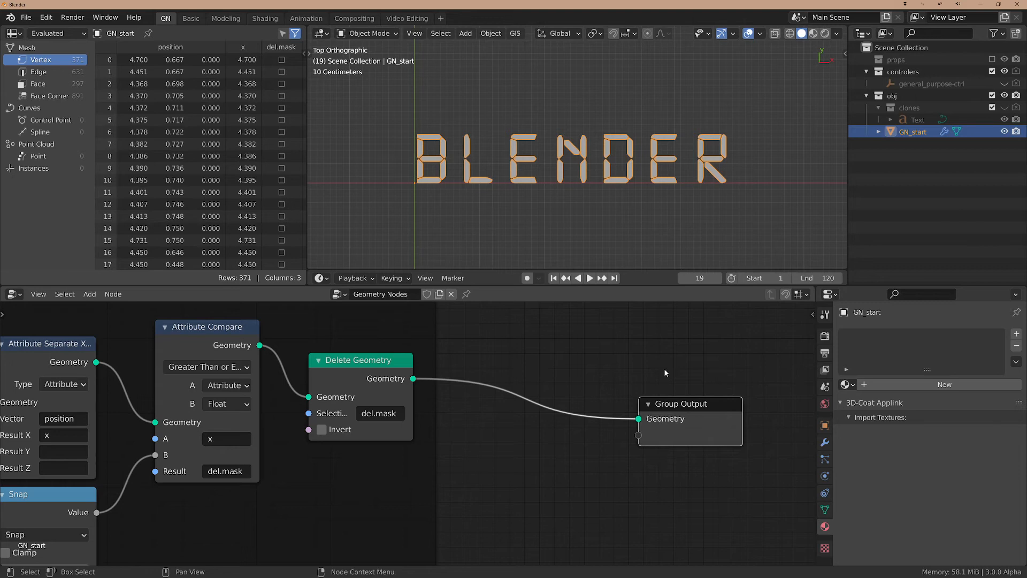
Shift the Group Output node a little further from Delete Geometry to free space for more nodes.
left_click_drag(725, 404, 768, 403)
scroll(618, 414, "down", 1)
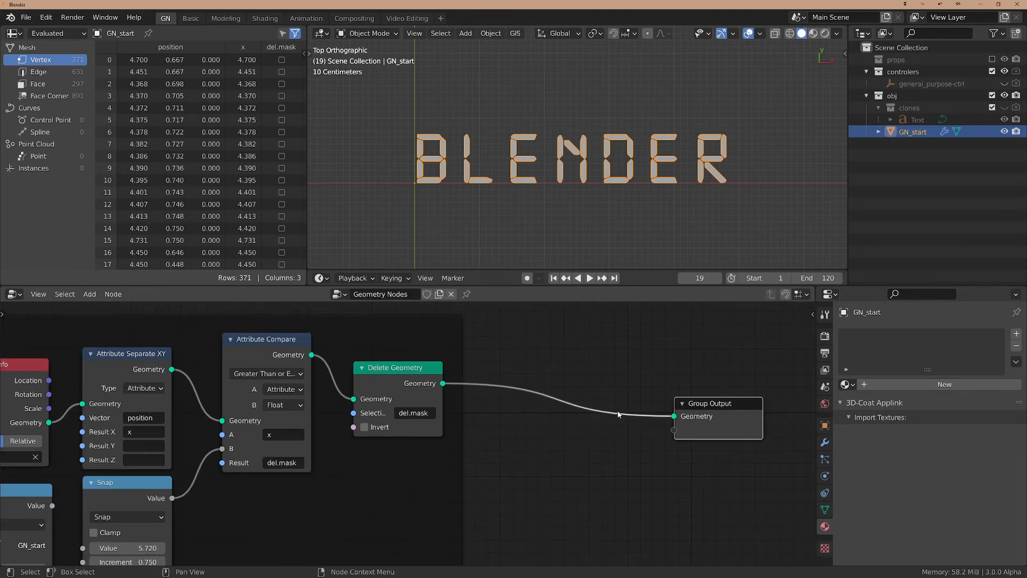
scroll(600, 410, "down", 1)
Unhide the clones collection and duplicate its Text object in place, leaving only the duplicate visible by hiding GN_start and the original Text.
left_click(902, 121)
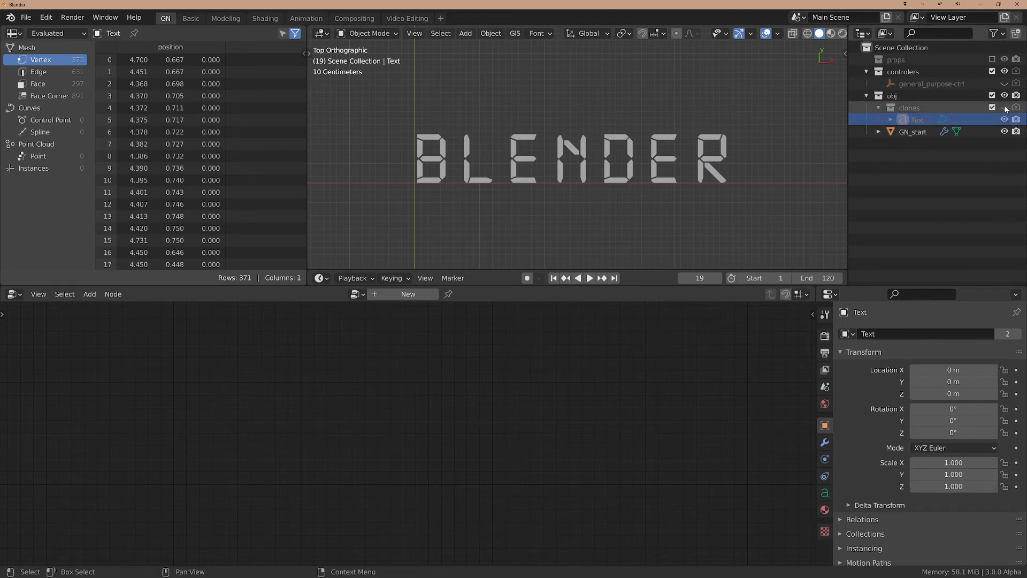
left_click(912, 121)
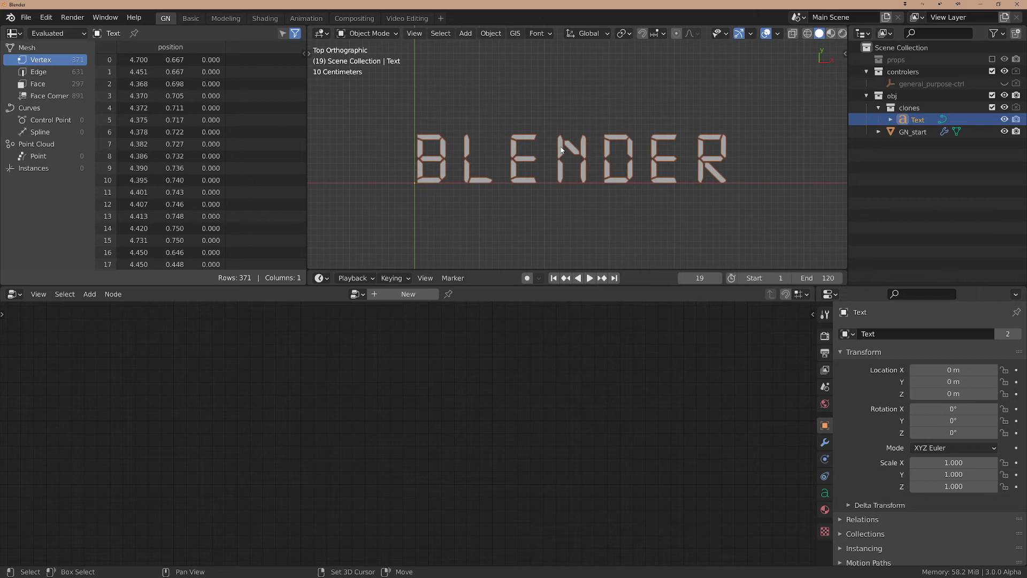
key("shift+d")
key("Escape")
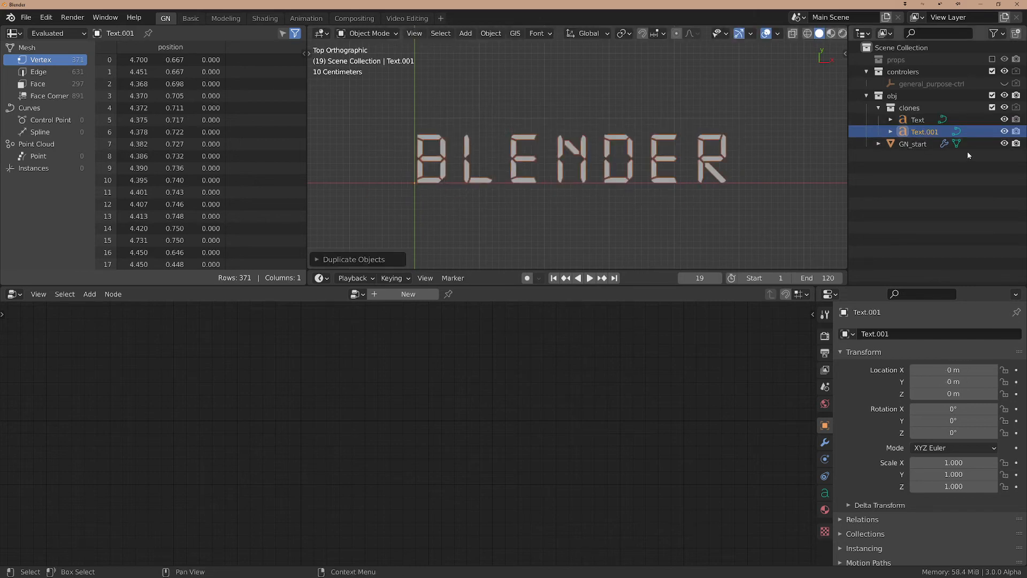
left_click(1004, 143)
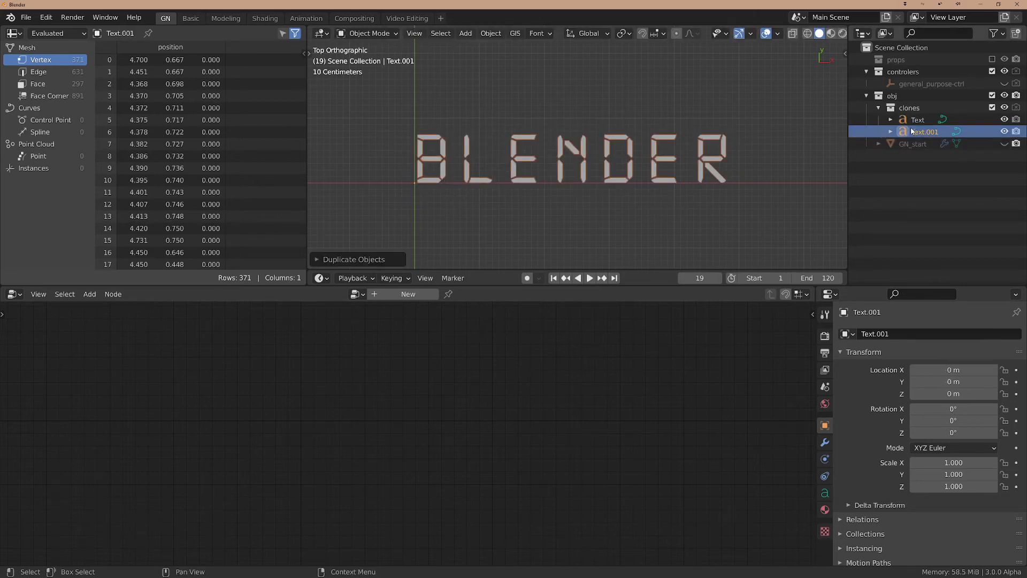
left_click(1004, 120)
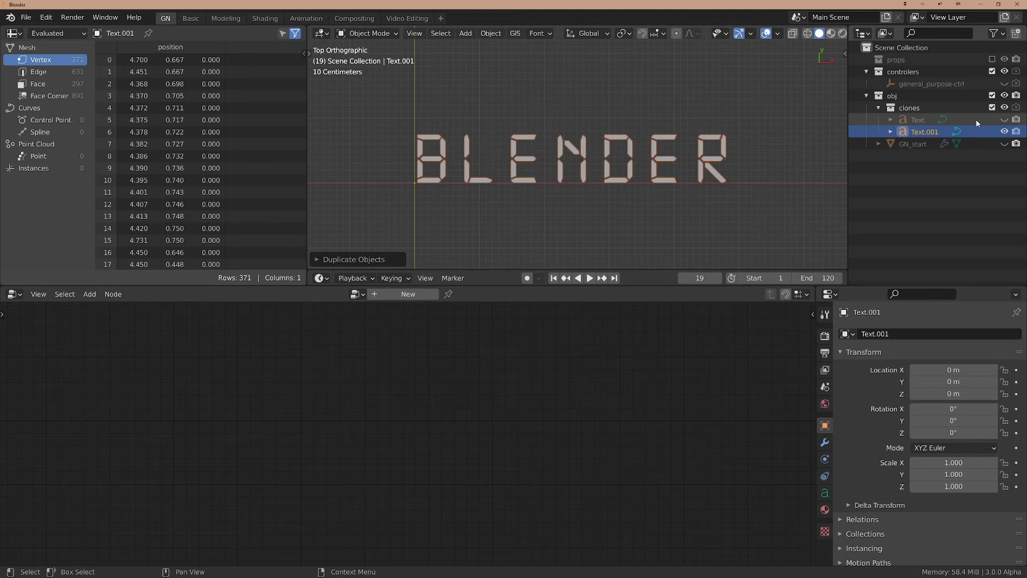
Replace the duplicated text object's BLENDER wording with a single underscore "_" and return to Object Mode.
left_click(663, 161)
key("Tab")
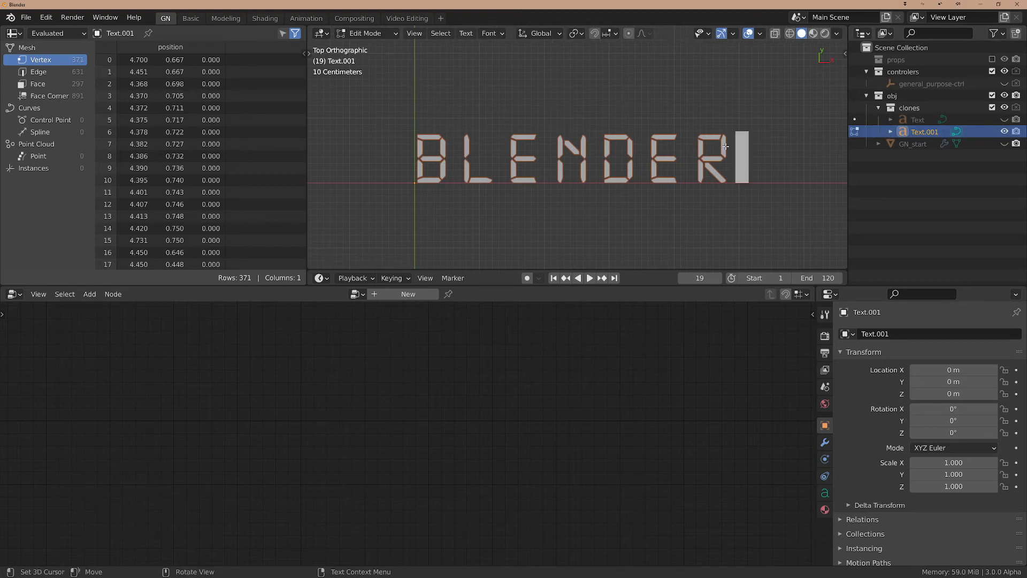
key("BackSpace")
key("BackSpace")
key("BackSpace")
key("BackSpace")
key("BackSpace")
key("BackSpace")
key("BackSpace")
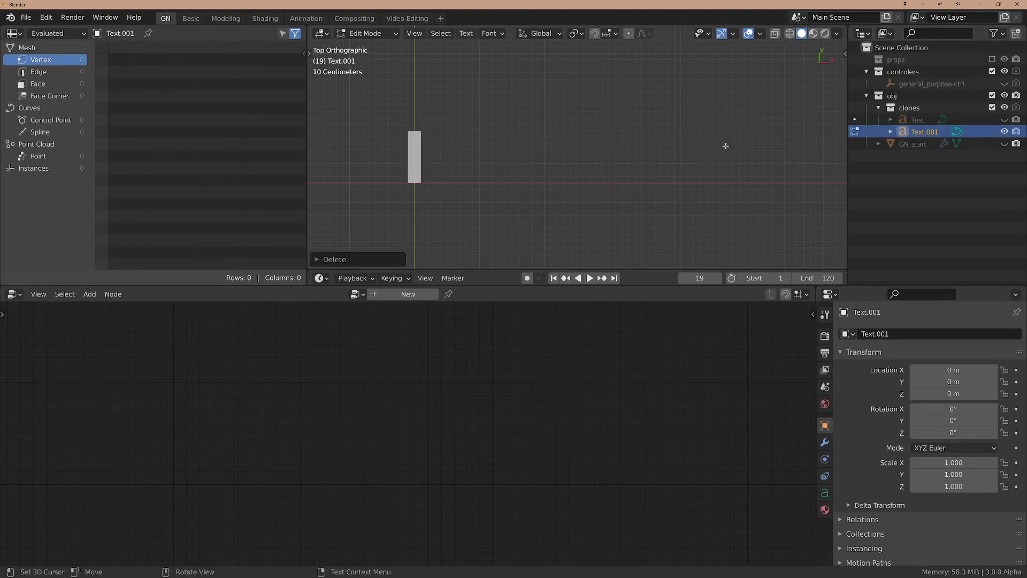
type("I")
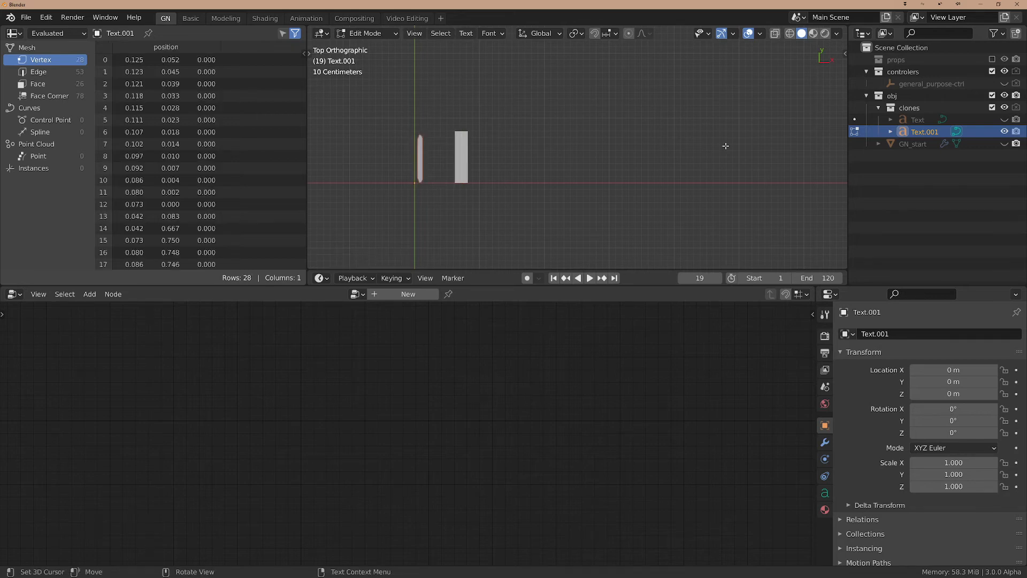
key("BackSpace")
type("_")
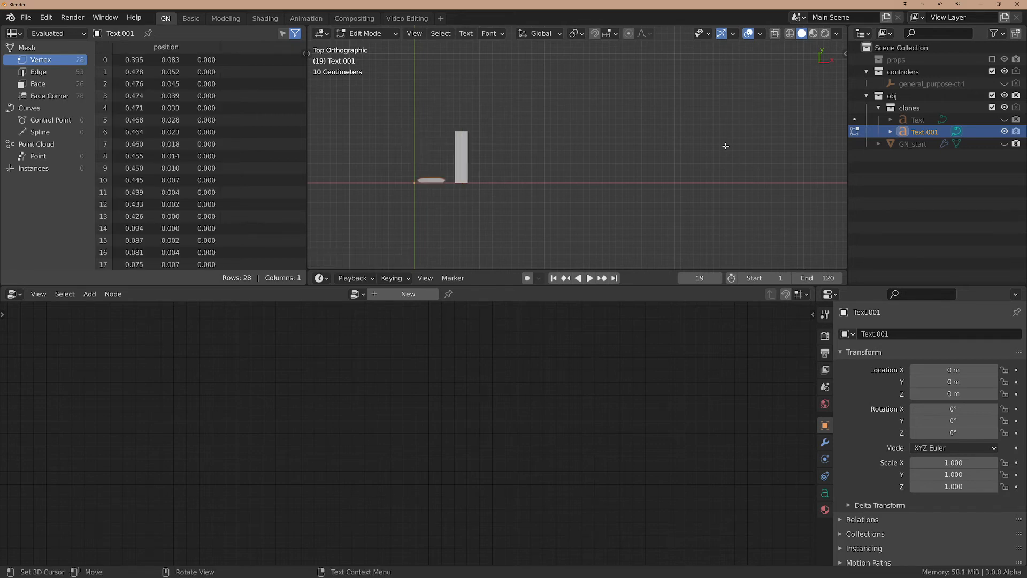
key("Tab")
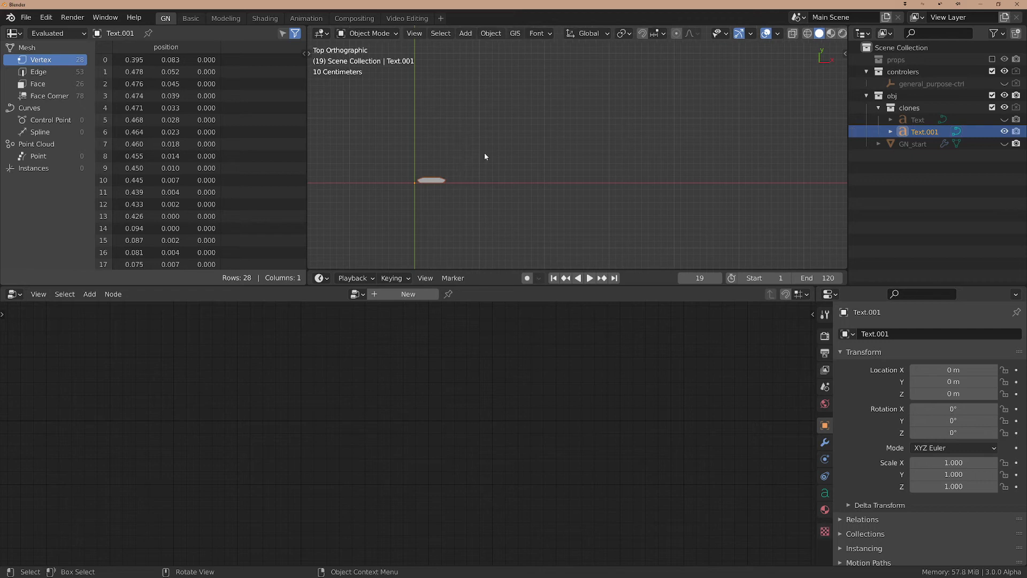
Hide the Text.001 underscore object, then show and select GN_start.
left_click(1004, 132)
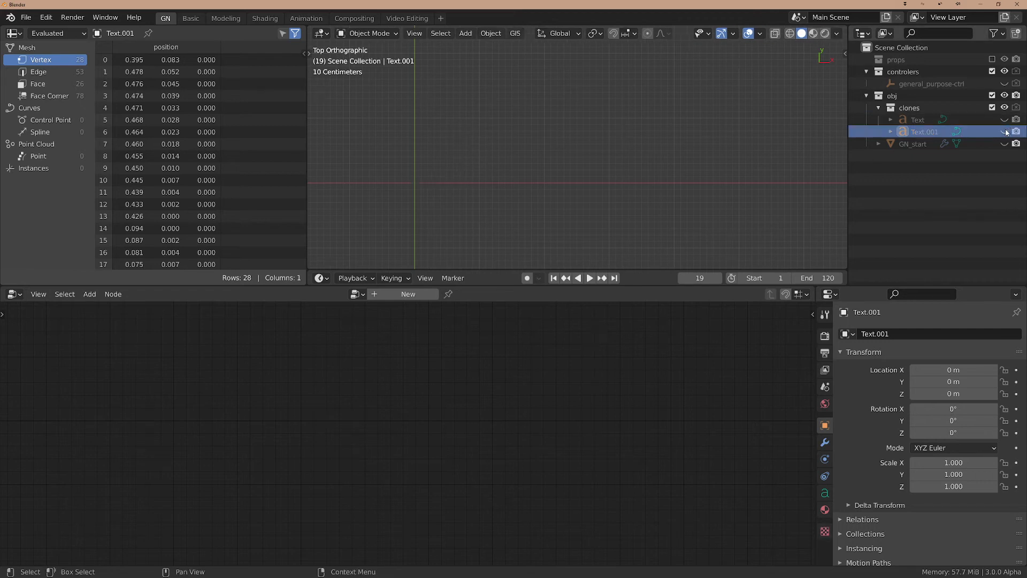
left_click(1004, 143)
left_click(912, 144)
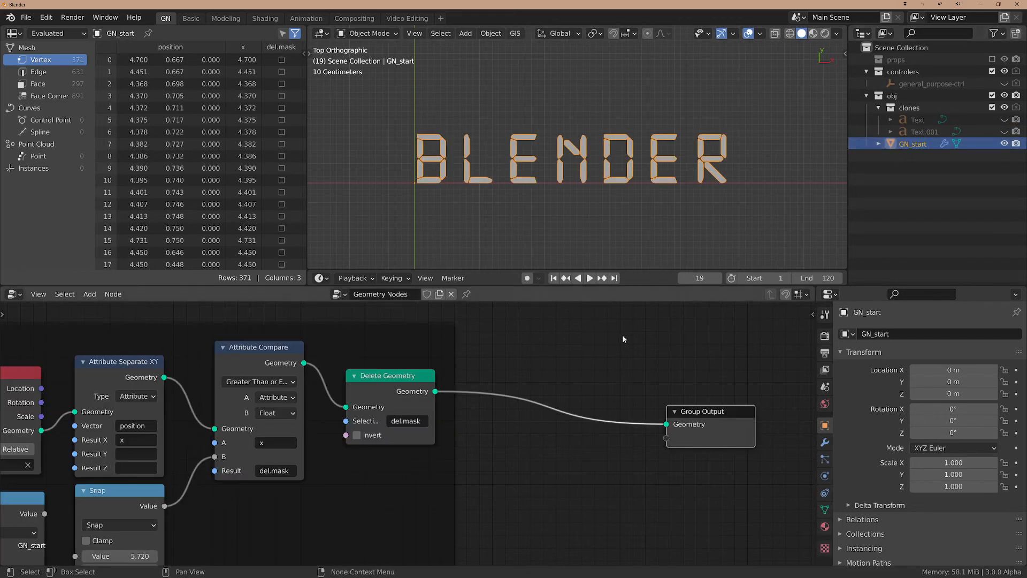
Bring Text.001 into the node tree as an Object Info node and place it below the Delete Geometry to Group Output link.
left_click_drag(911, 136, 512, 365)
middle_click_drag(566, 474, 472, 468)
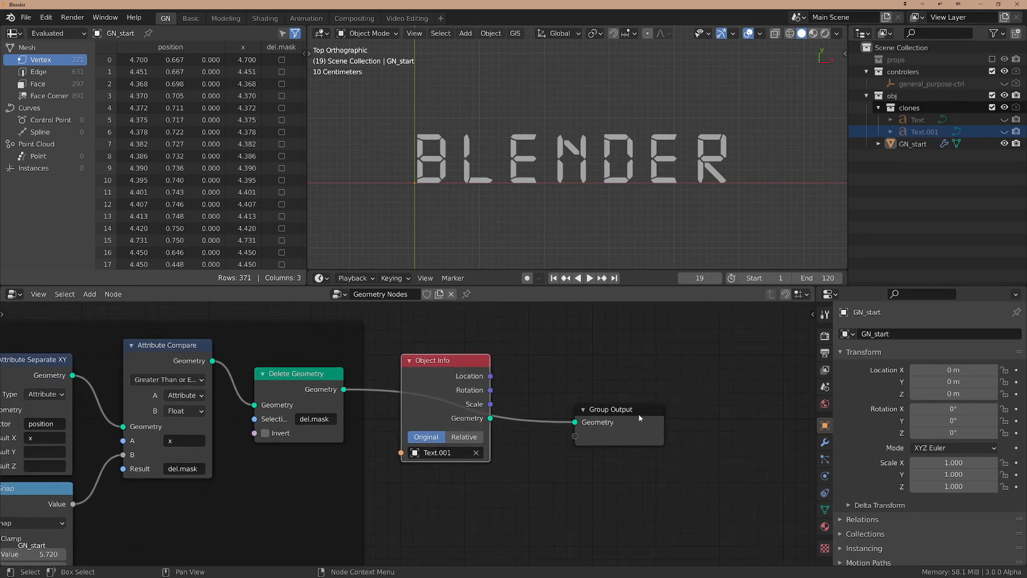
left_click_drag(639, 414, 687, 385)
left_click_drag(429, 361, 411, 408)
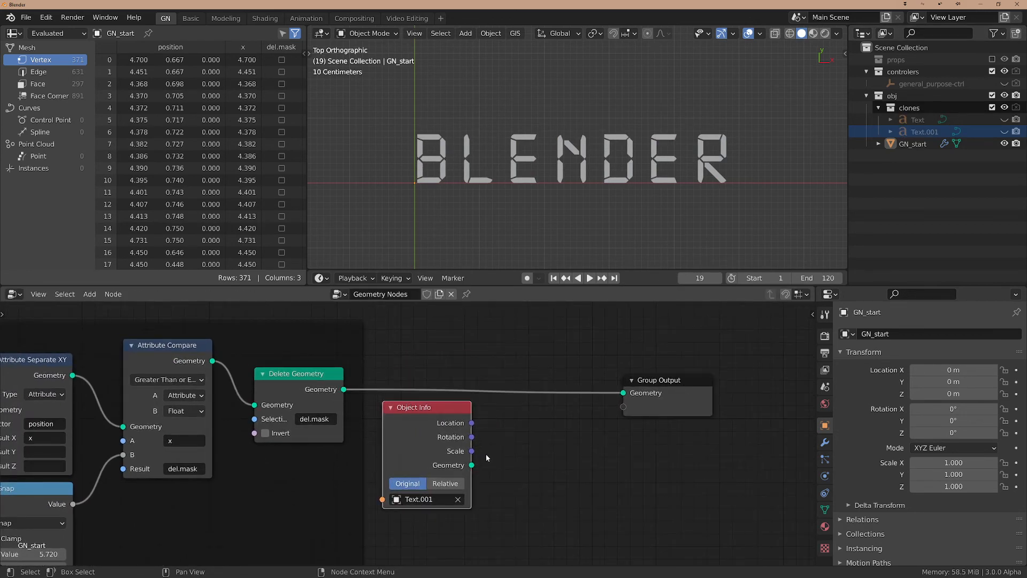
Add an unconnected Join Geometry node between the Object Info and Group Output nodes.
key("ctrl+a")
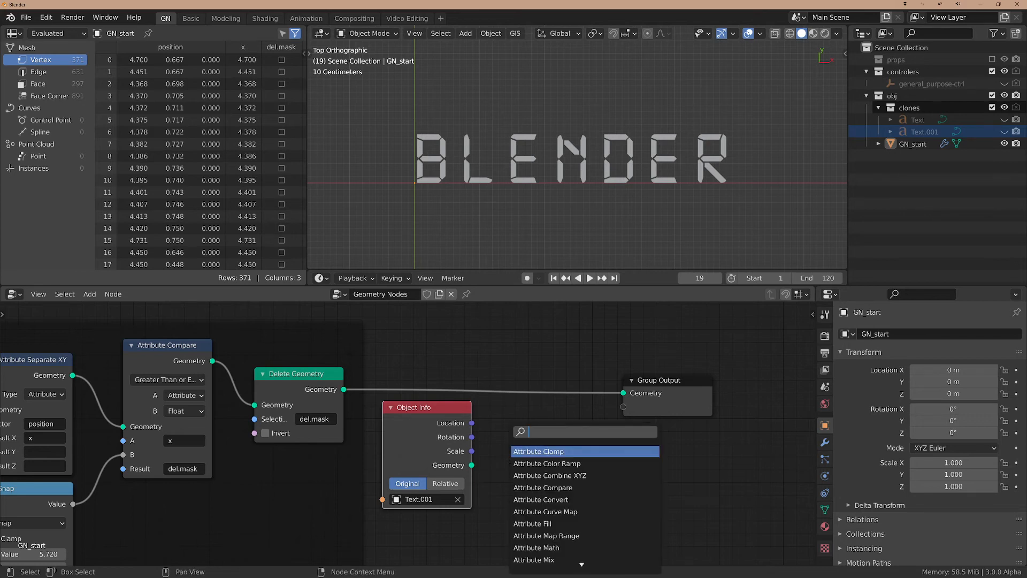
type("join")
key("Return")
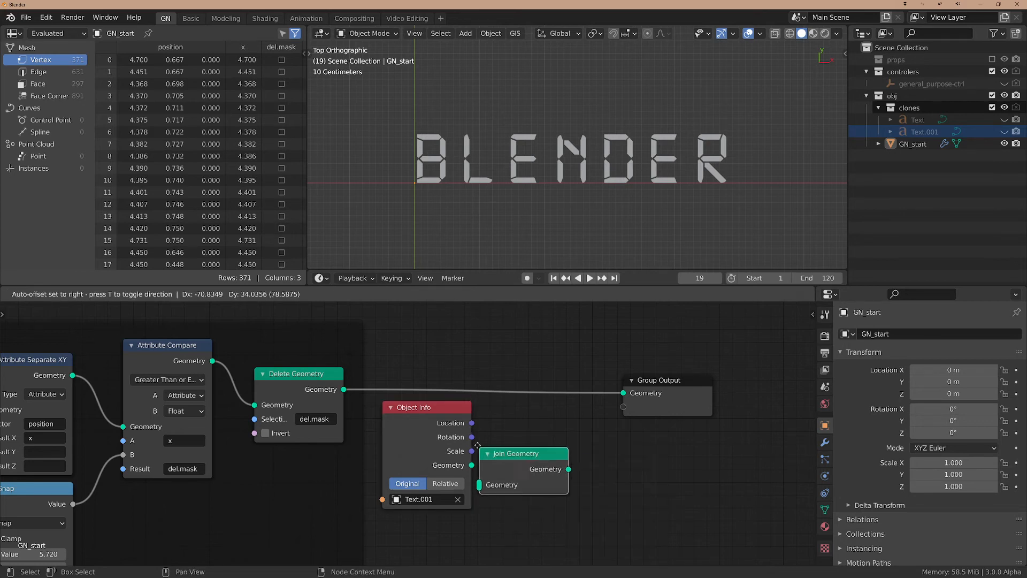
left_click(522, 410)
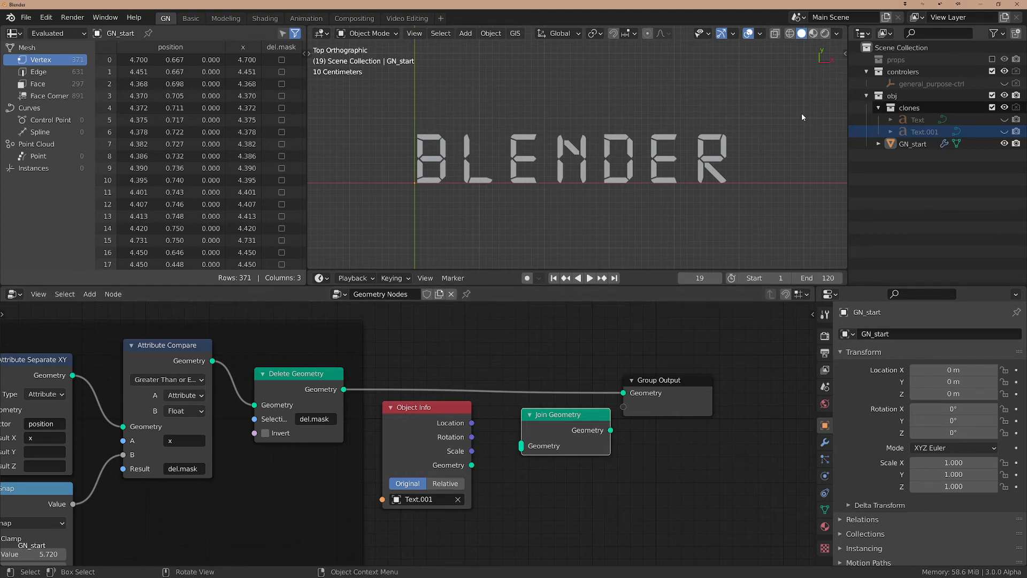
Enable the Screencast Keys overlay in the 3D viewport.
key("n")
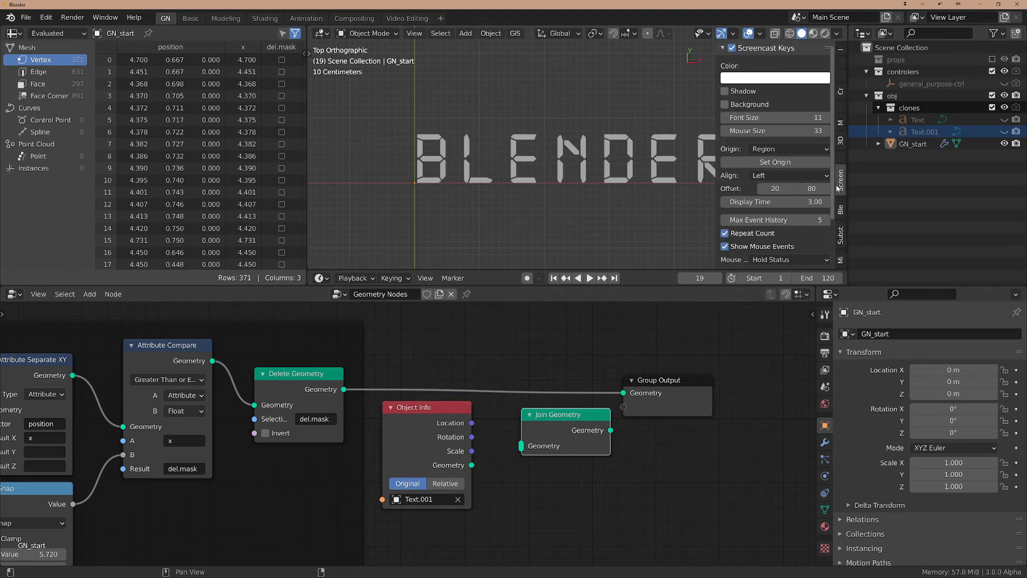
left_click(731, 47)
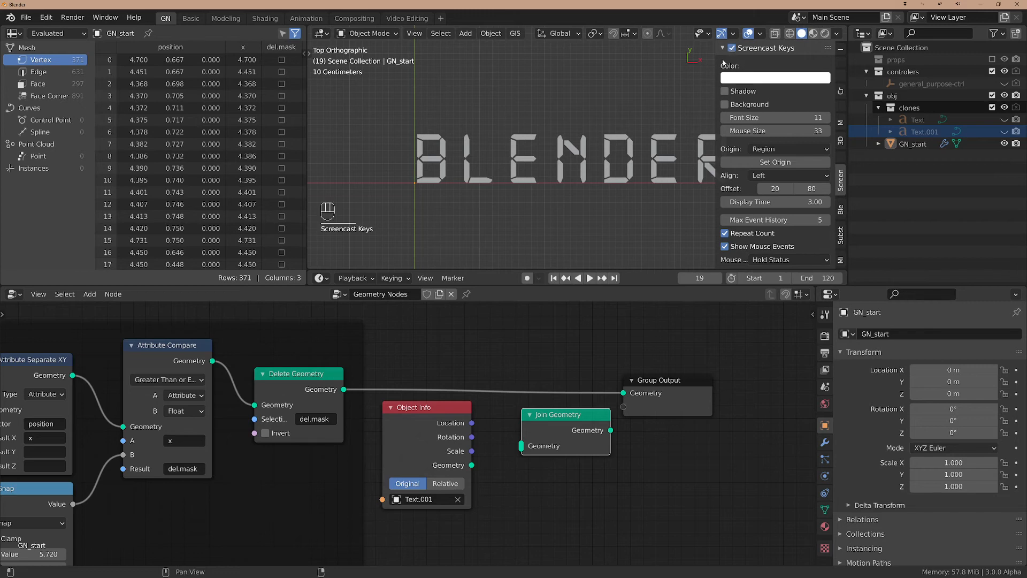
key("n")
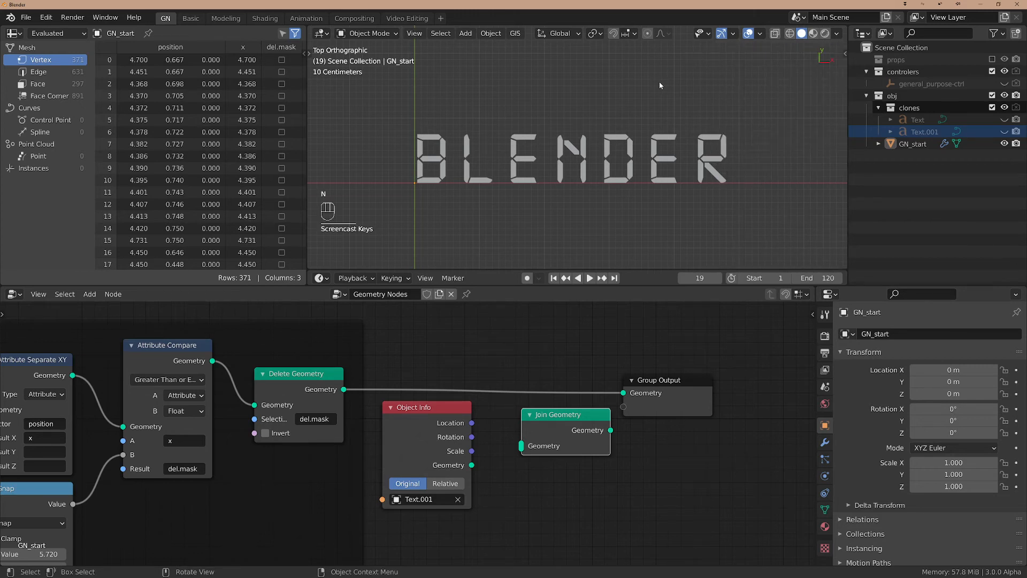
key("ctrl+a")
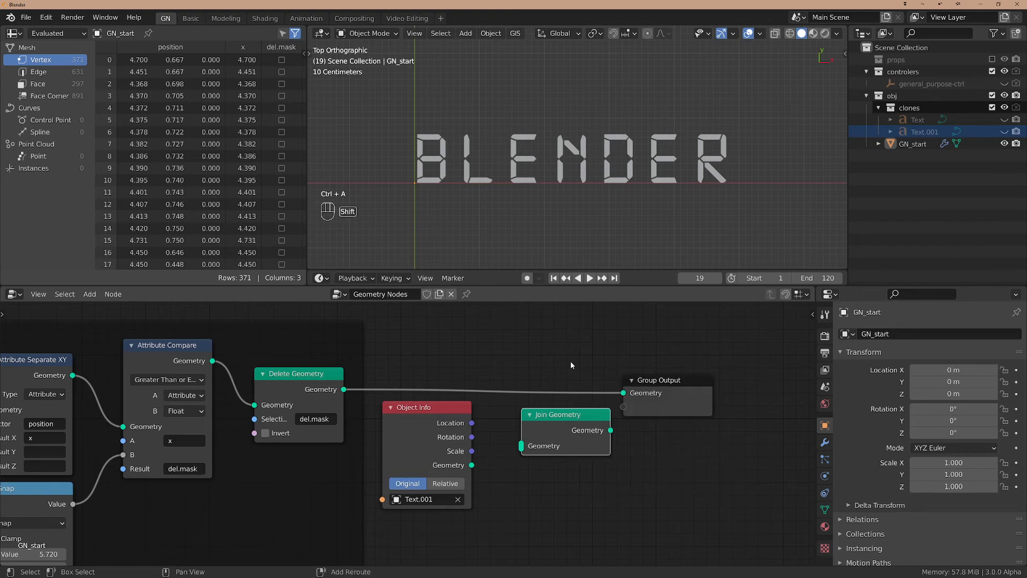
key("shift+a")
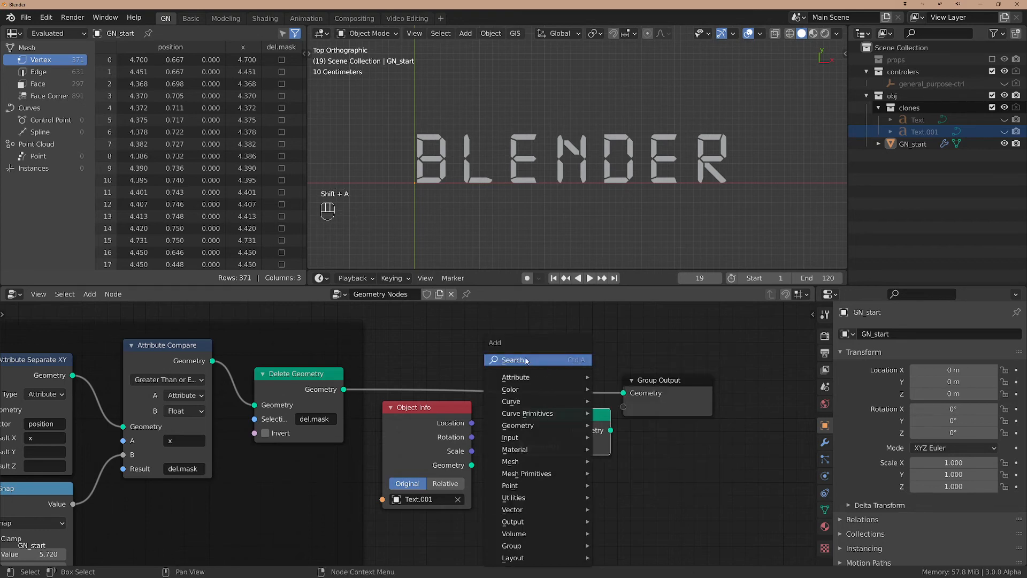
right_click(576, 362)
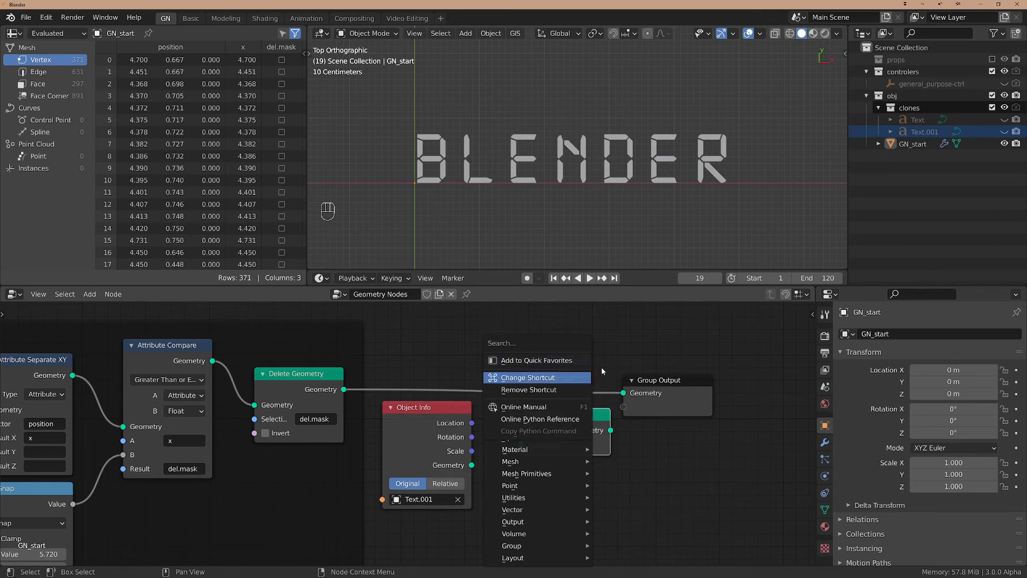
left_click(589, 341)
Insert Join Geometry between Delete Geometry and Group Output, and connect the Object Info node's Geometry output to it.
left_click_drag(570, 413, 586, 369)
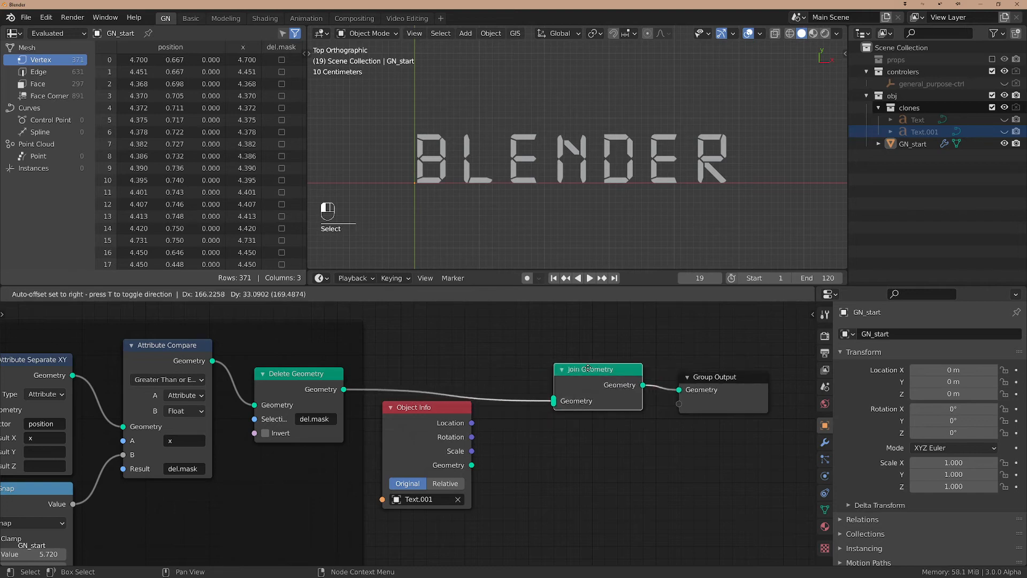
left_click_drag(471, 464, 542, 402)
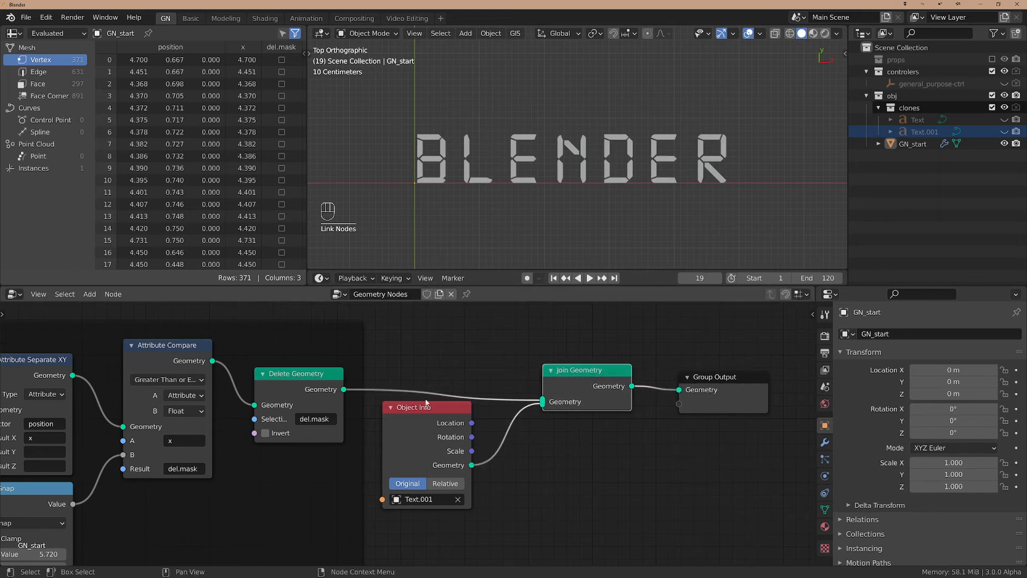
Widen the node editor and move Group Output and Join Geometry farther from the Object Info node.
left_click_drag(714, 390, 765, 387)
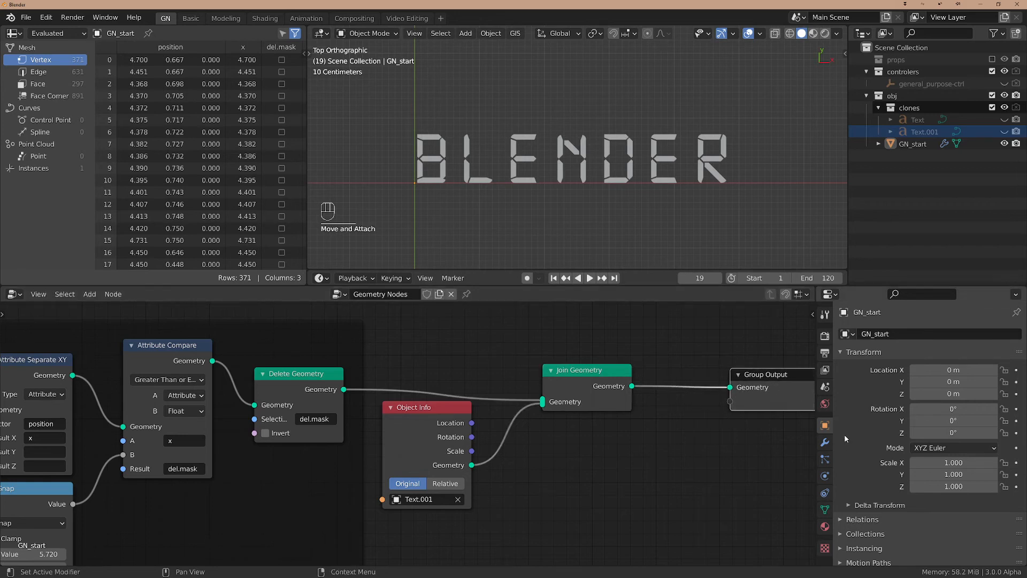
left_click_drag(817, 427, 1004, 434)
left_click_drag(870, 379, 945, 372)
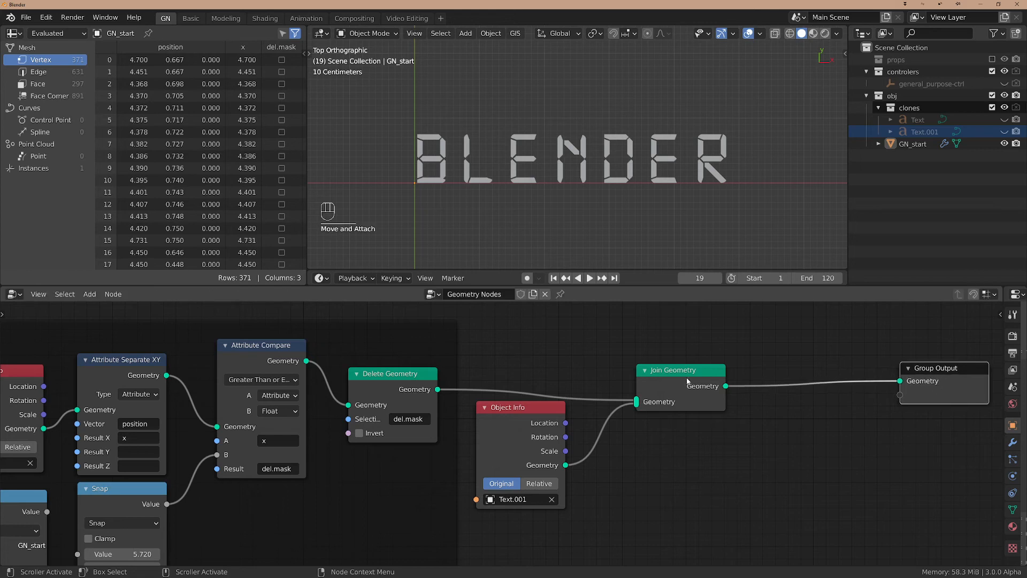
left_click_drag(677, 378, 806, 374)
Insert a Transform node between Object Info and Join Geometry, and set its X translation to 4.95 m.
key("ctrl+a")
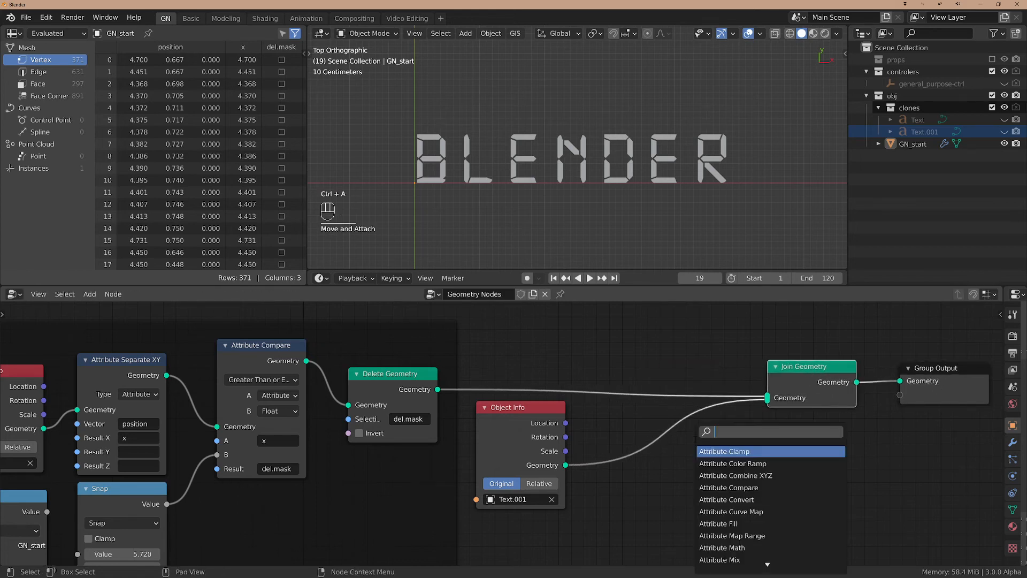
type("tra")
key("Return")
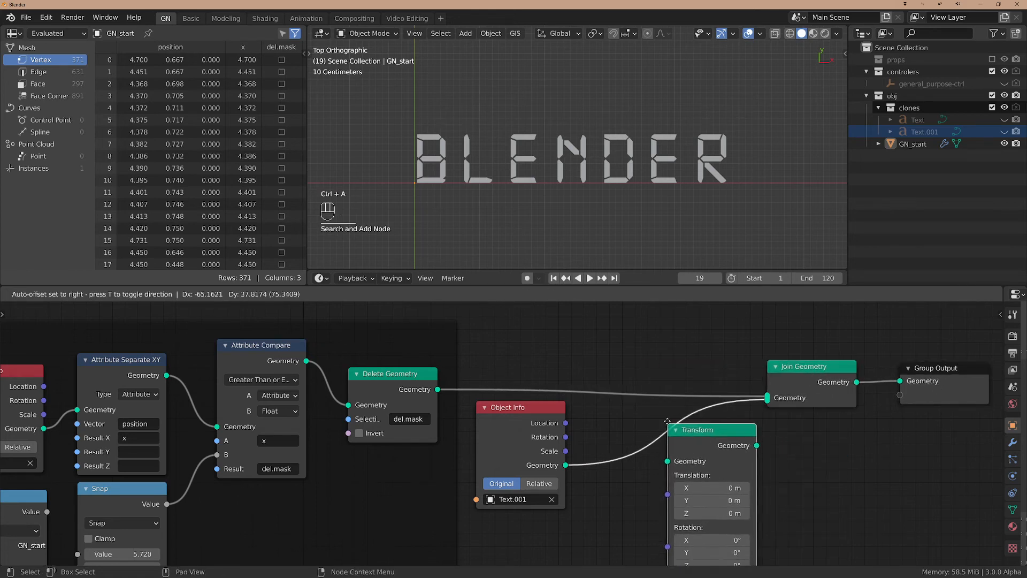
left_click(626, 414)
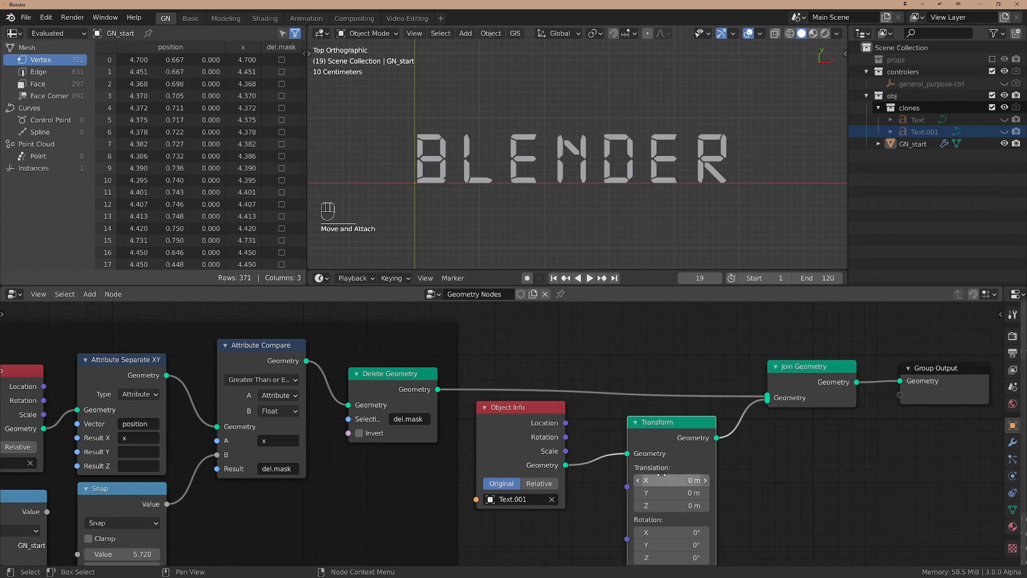
left_click_drag(661, 474, 767, 474)
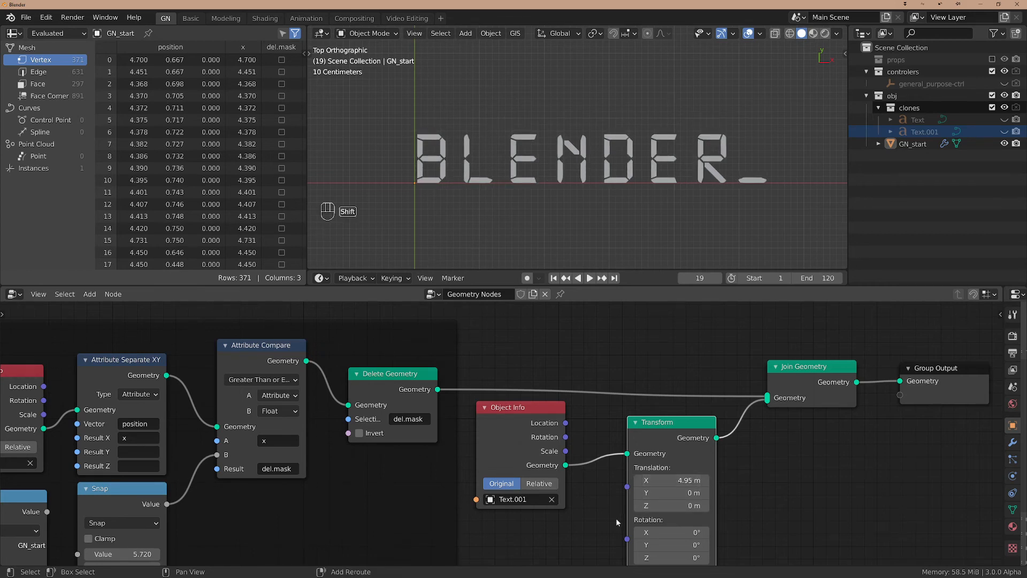
scroll(754, 209, "down", 3)
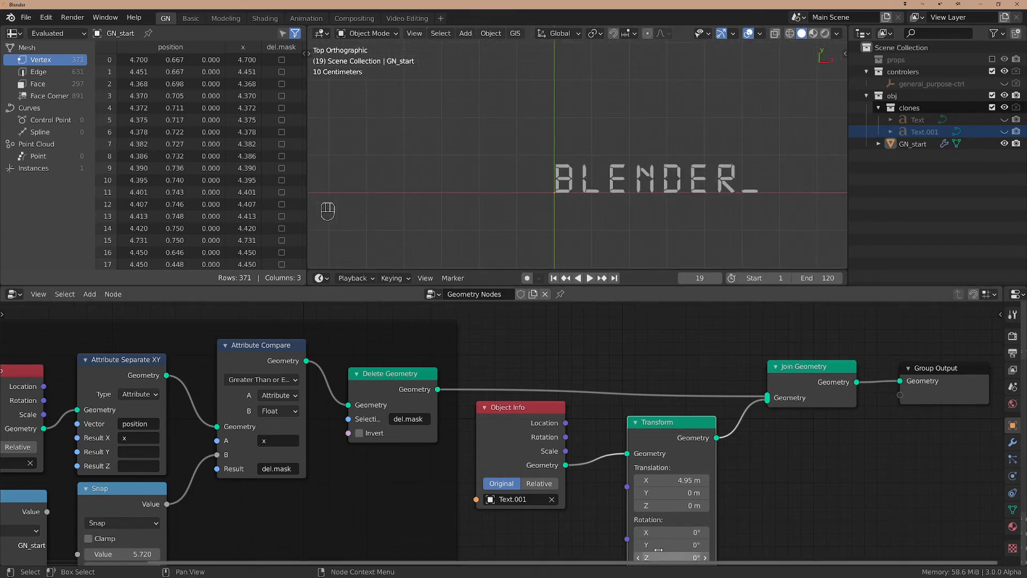
Move the Transform, Join Geometry and Group Output nodes together, farther away from the Object Info node.
middle_click_drag(629, 422, 453, 405)
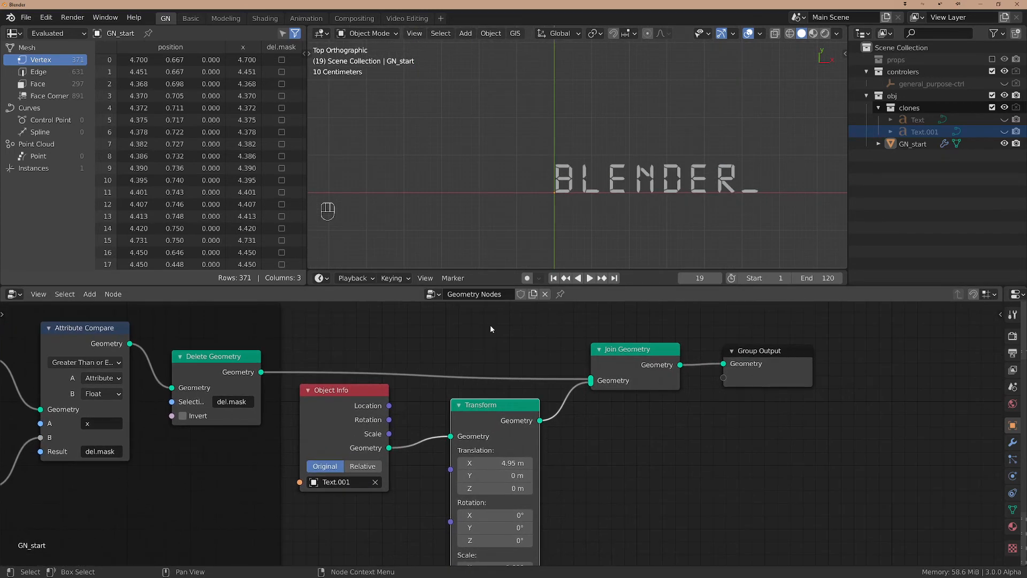
left_click_drag(491, 329, 848, 473)
left_click_drag(493, 425, 688, 409)
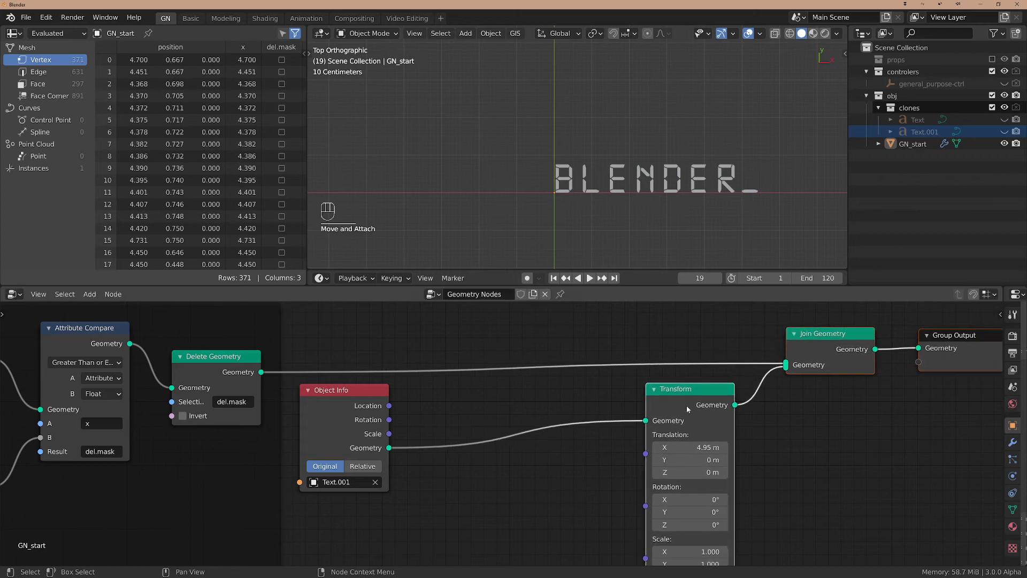
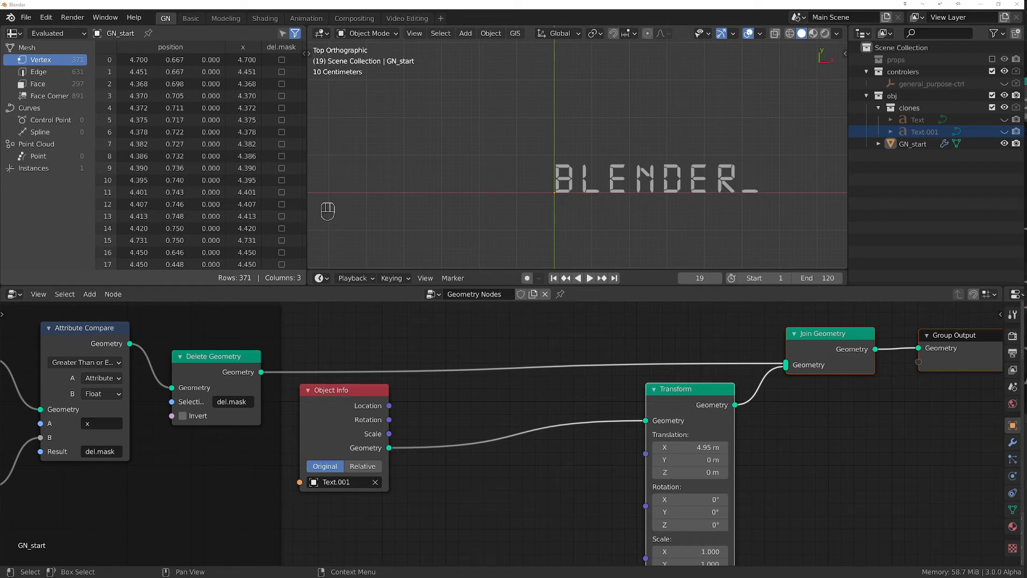
Connect the Divide node's Value output to the Snap node's Value input.
scroll(548, 405, "up", 2)
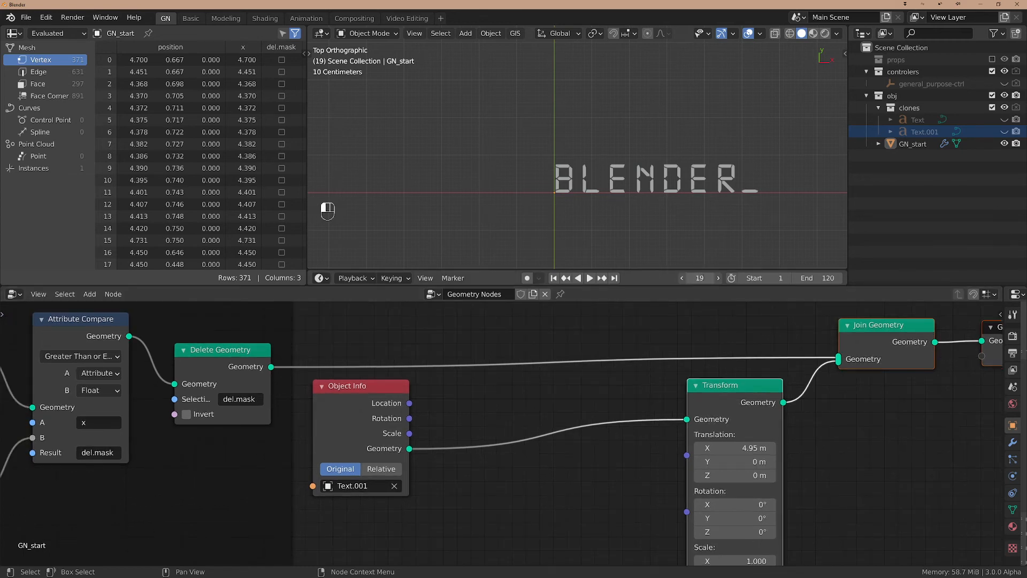
left_click(700, 278)
left_click(573, 394)
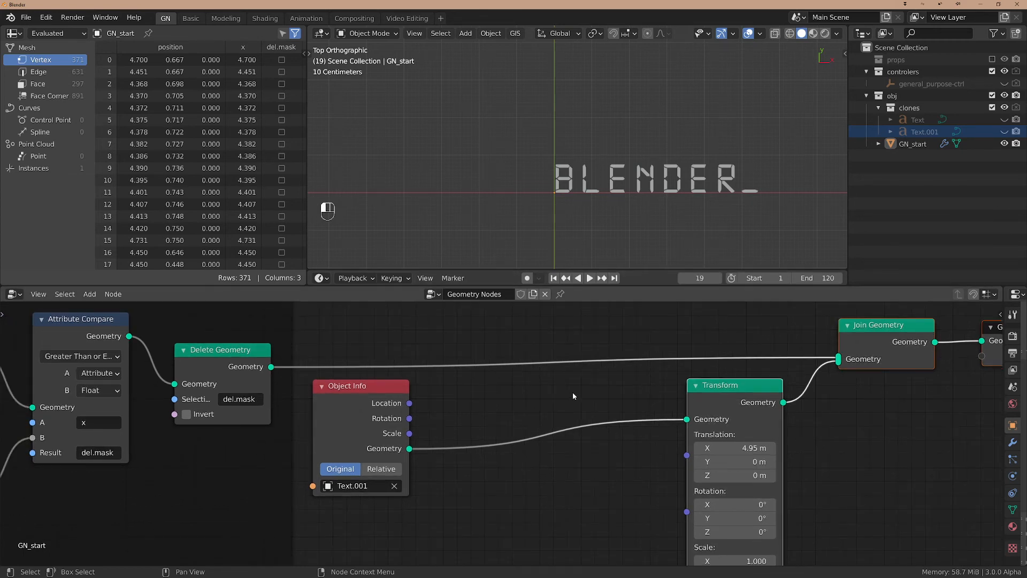
scroll(253, 454, "down", 1)
middle_click_drag(252, 458, 565, 413)
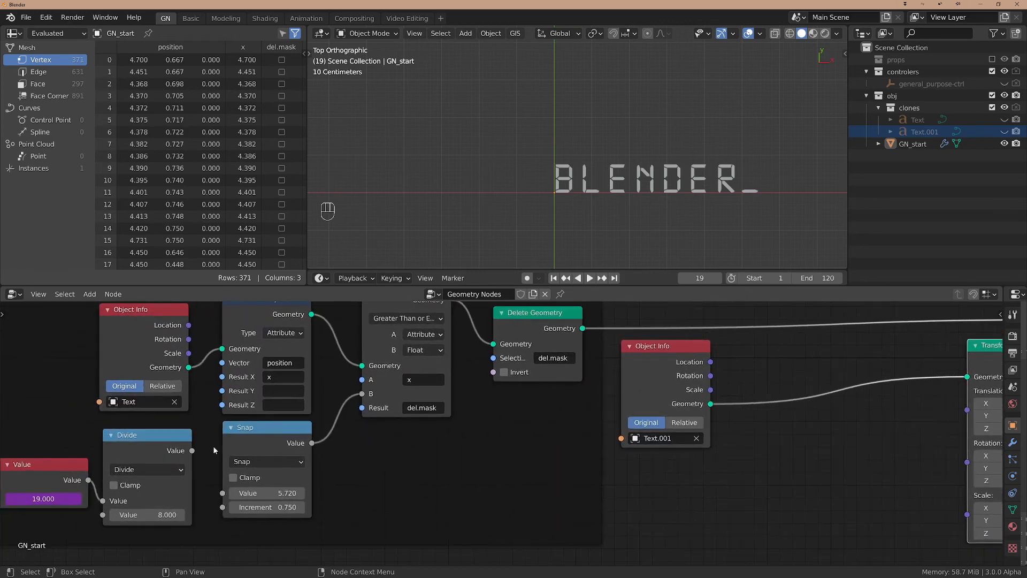
left_click_drag(192, 450, 223, 492)
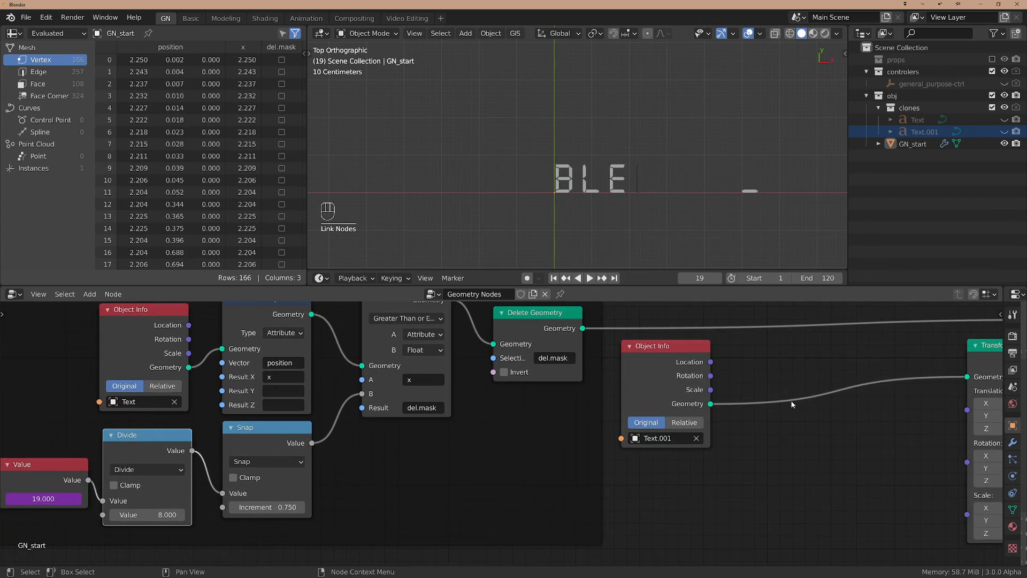
Set the current frame to 20 and move the Text.001 Object Info node down to make room beside Delete Geometry.
middle_click_drag(818, 408, 686, 423)
left_click_drag(707, 279, 705, 278)
left_click_drag(553, 370, 558, 414)
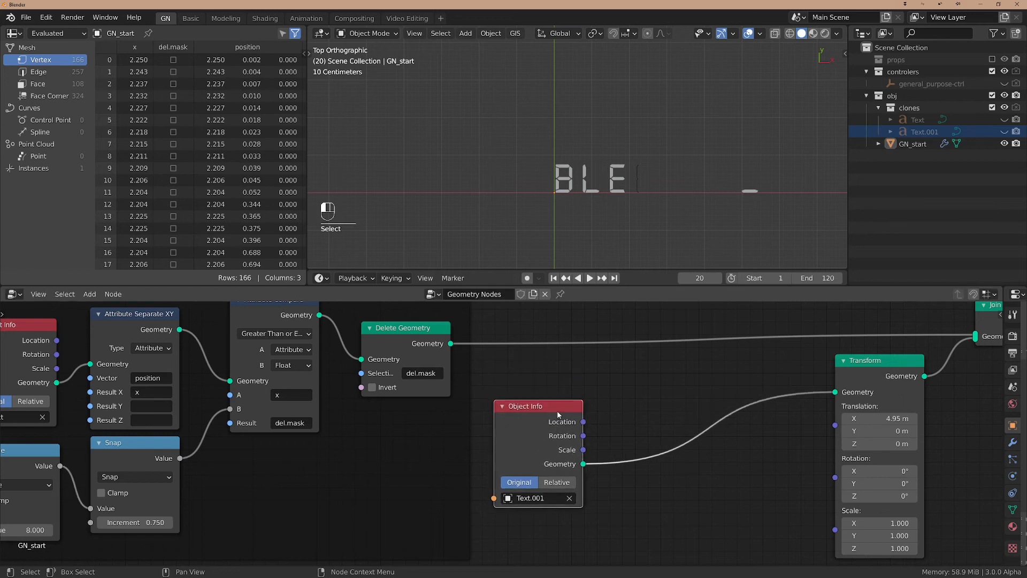
Add a Bounding Box node next to Delete Geometry and connect Delete Geometry's Geometry output to its Geometry input.
scroll(721, 204, "up", 2)
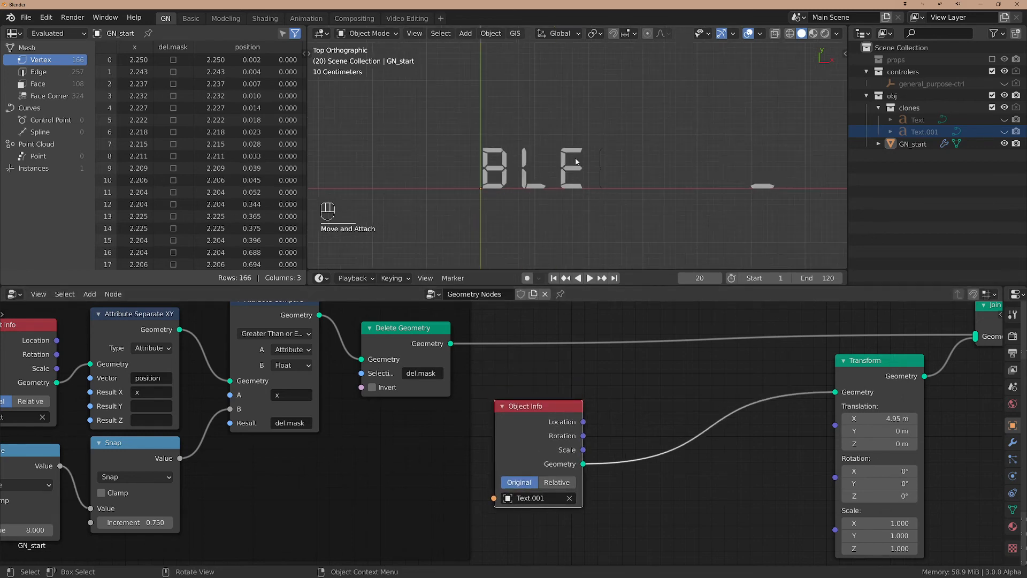
key("ctrl+a")
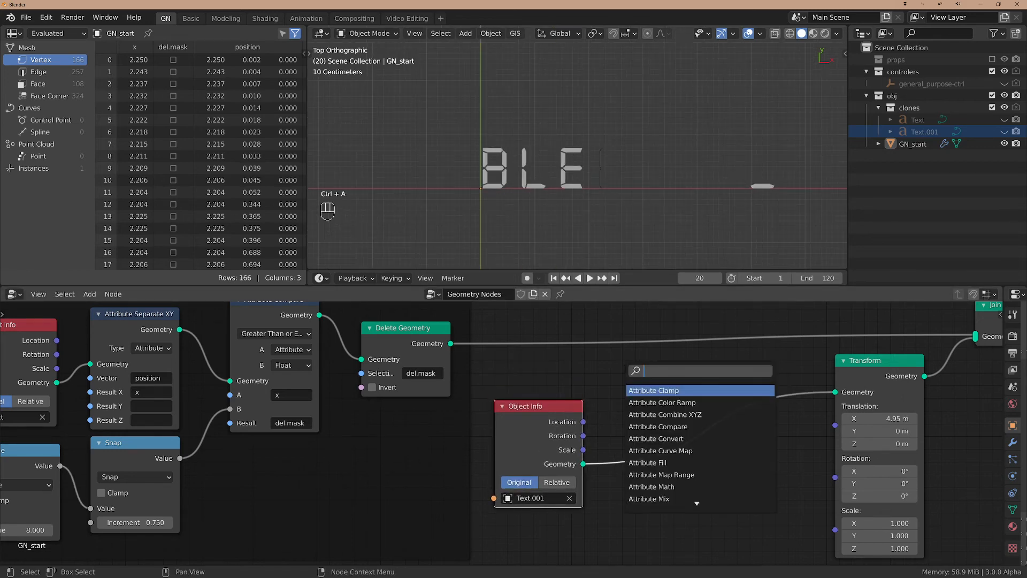
type("b")
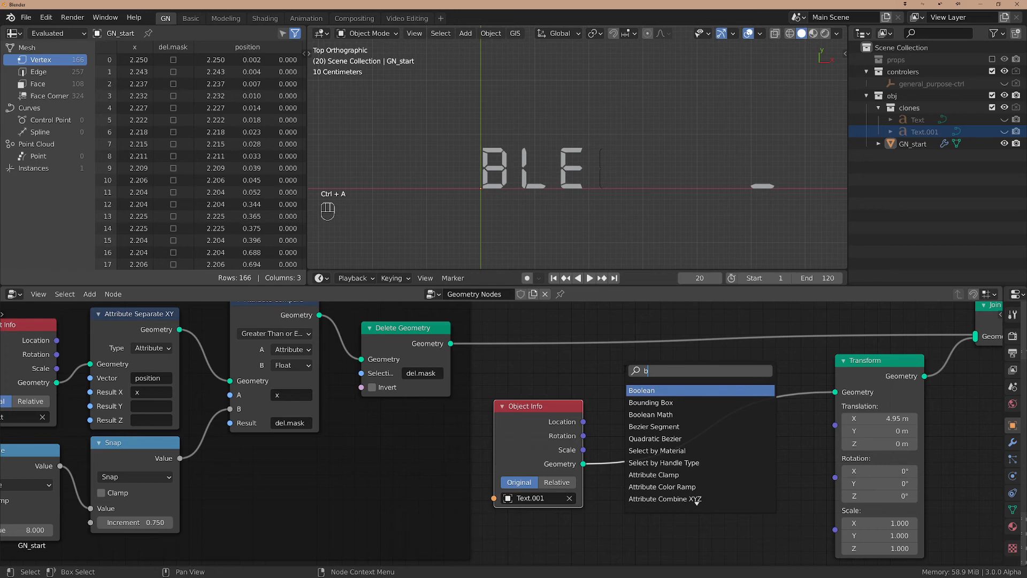
key("Down")
key("Return")
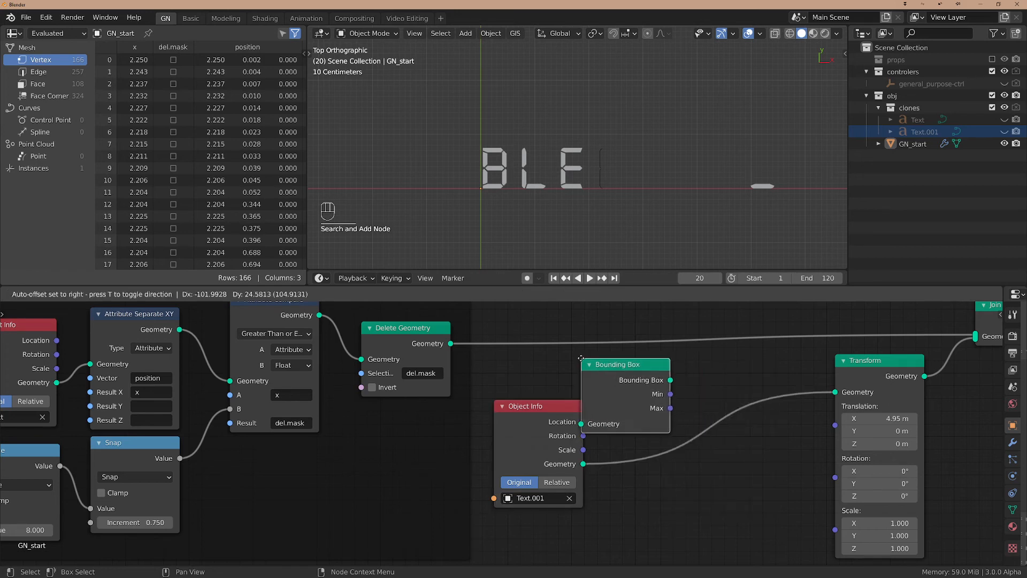
left_click(579, 361)
left_click_drag(608, 370, 600, 371)
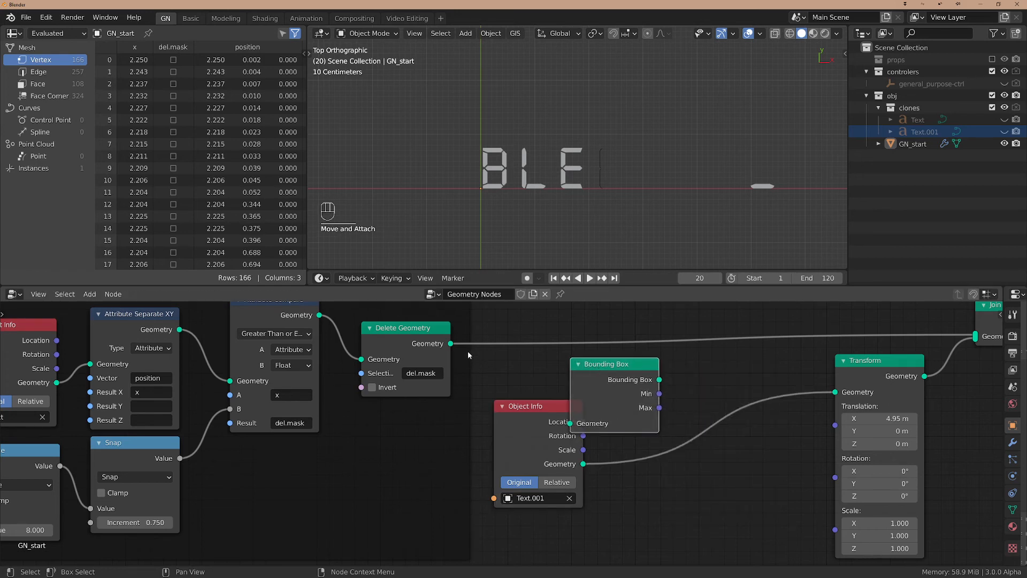
left_click_drag(451, 343, 589, 483)
left_click_drag(625, 391, 562, 392)
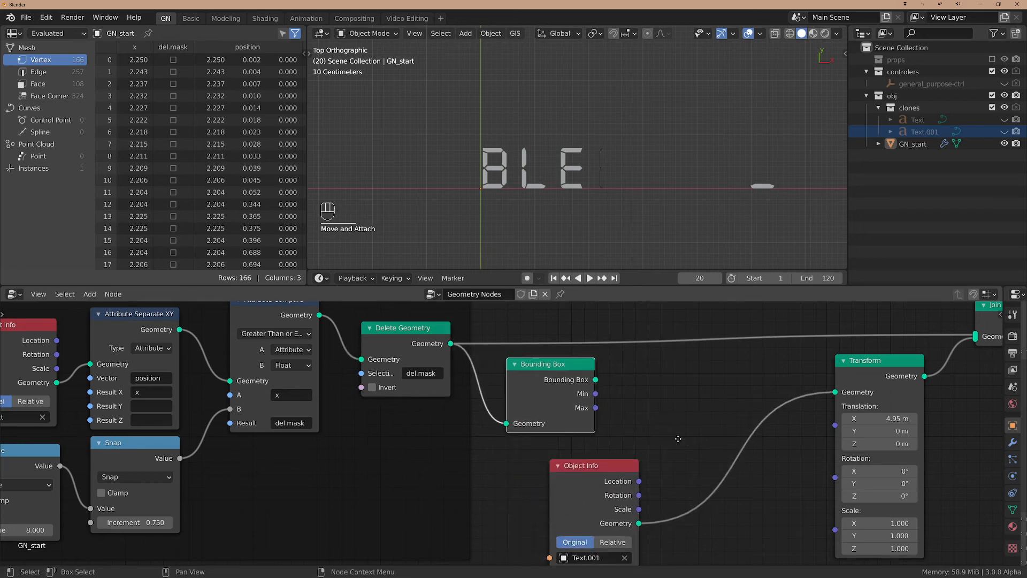
Move the Transform and Bounding Box nodes farther apart to make room between them.
middle_click_drag(890, 364, 746, 354)
left_click_drag(746, 355, 785, 352)
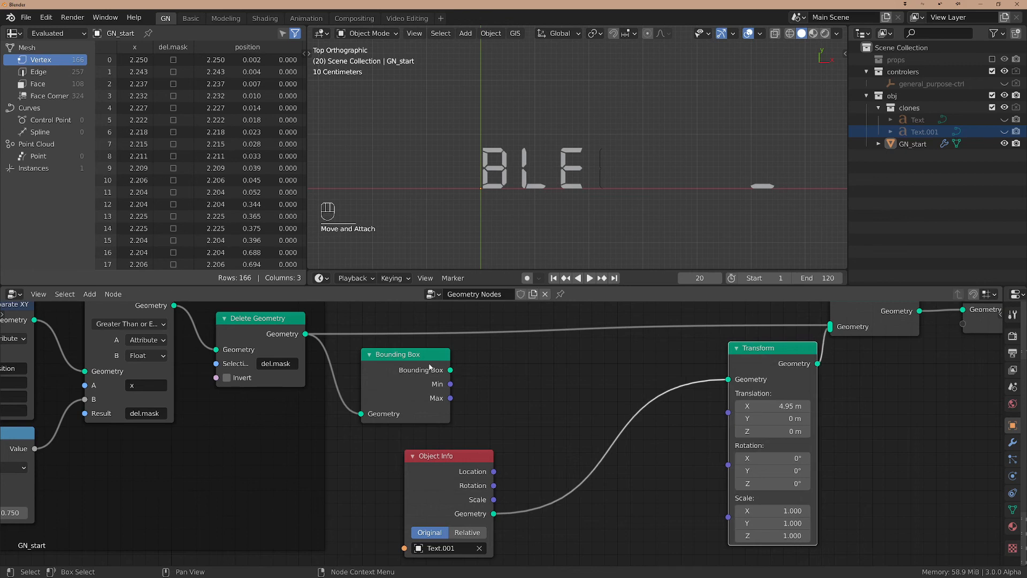
left_click_drag(396, 354, 369, 353)
Add a Separate XYZ node beside Bounding Box and connect Bounding Box's Max output to its Vector input.
left_click(447, 456)
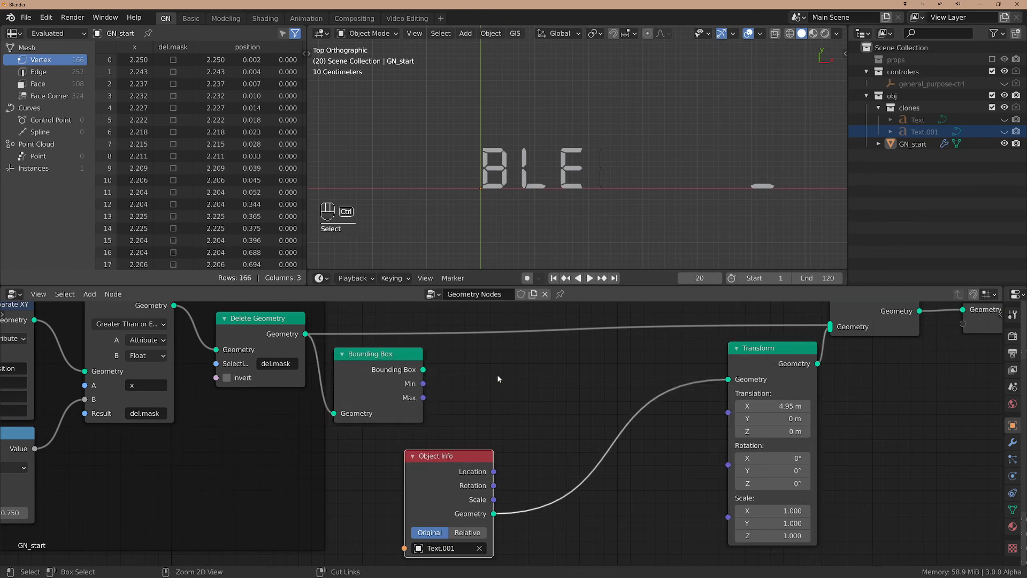
key("ctrl+a")
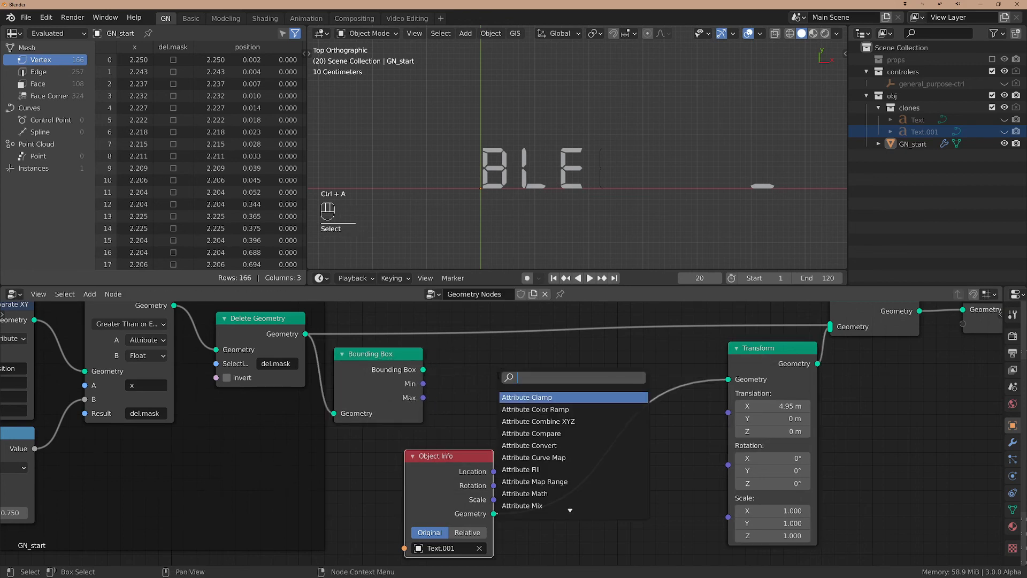
type("sep")
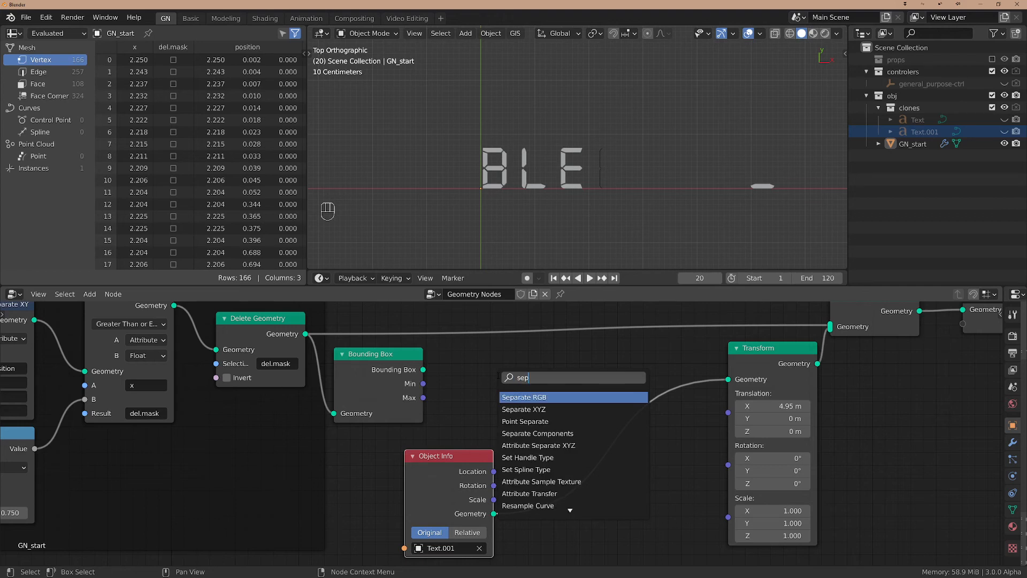
key("Down")
key("Return")
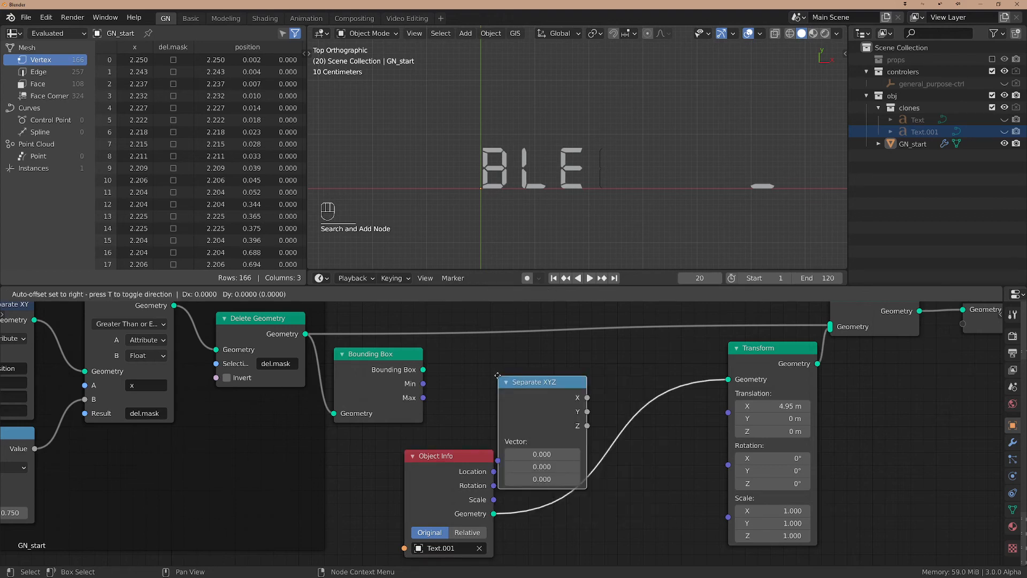
left_click(469, 338)
left_click_drag(422, 397, 468, 424)
left_click_drag(533, 347, 514, 353)
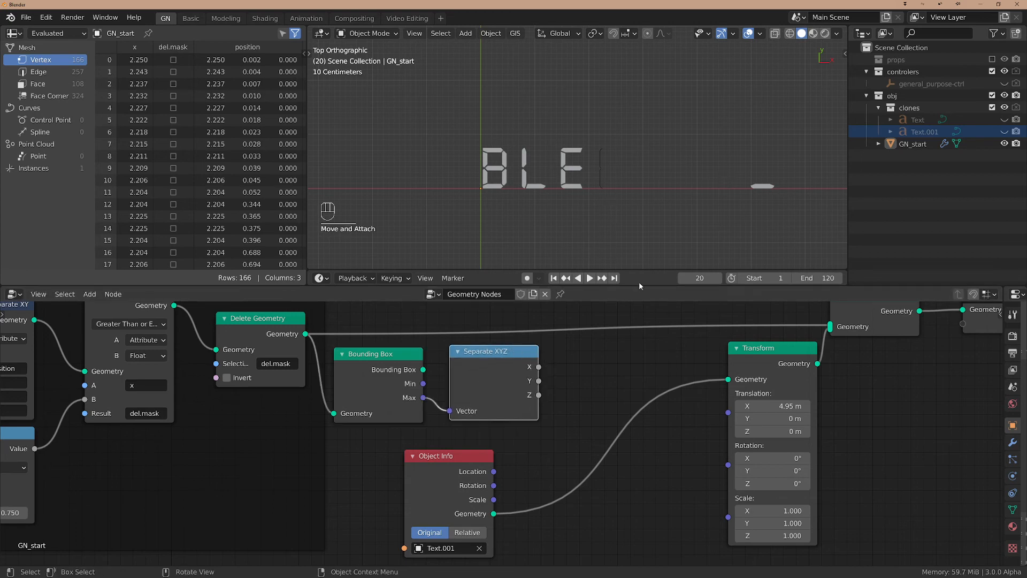
Add a Combine XYZ node between Separate XYZ and Transform.
middle_click_drag(554, 401, 505, 405)
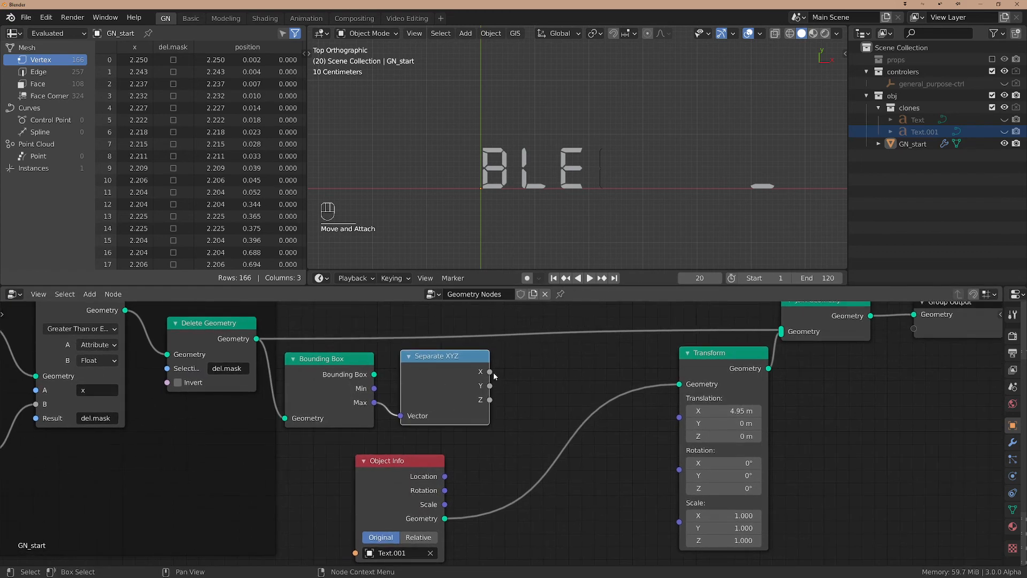
left_click_drag(489, 371, 576, 390)
key("ctrl+a")
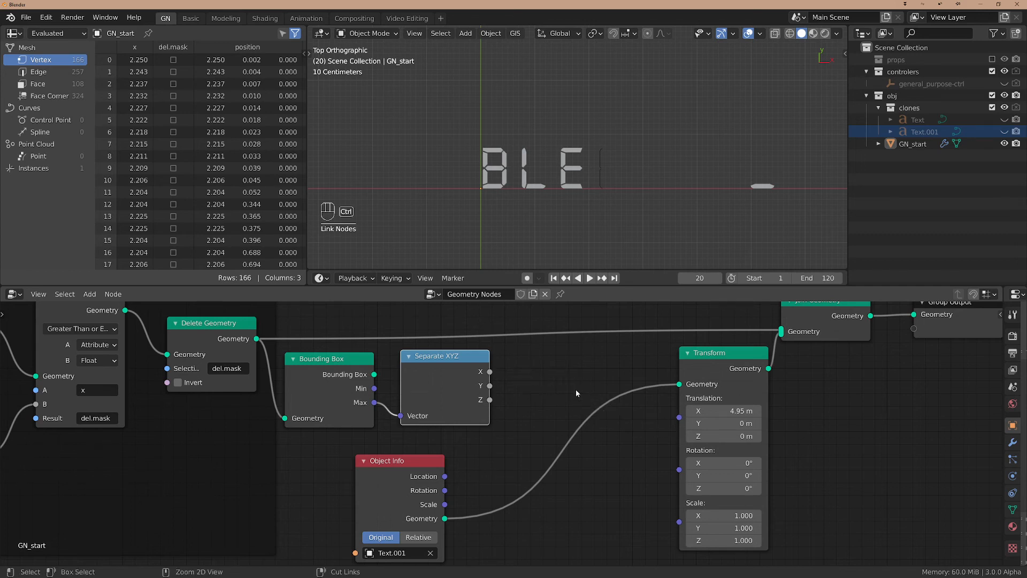
type("coms")
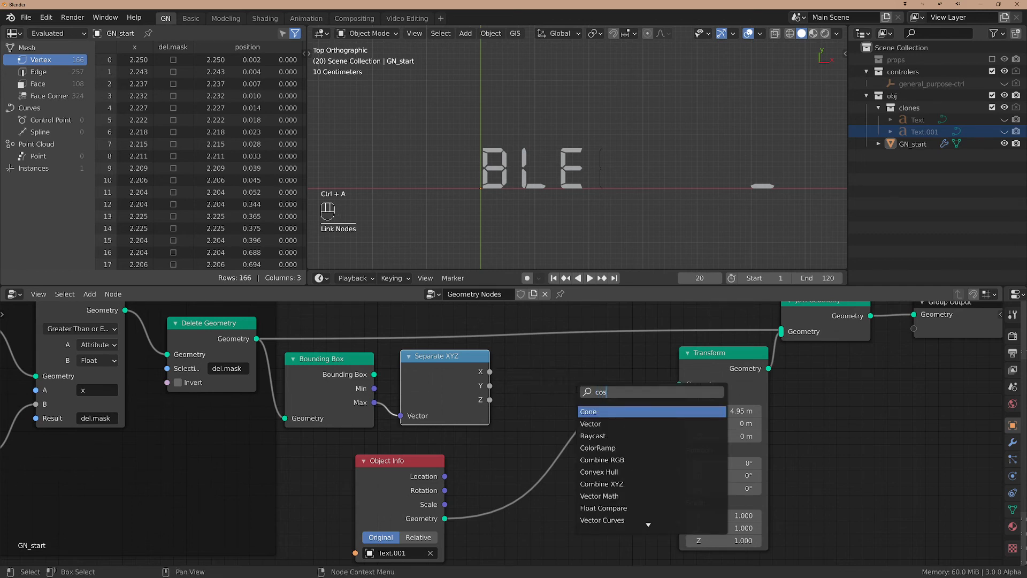
left_click(582, 423)
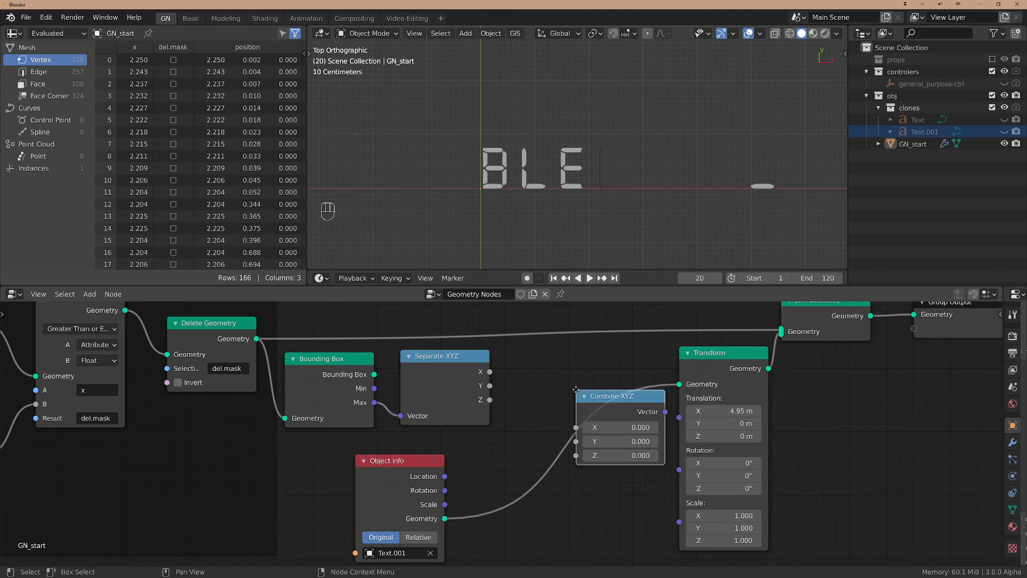
left_click(490, 346)
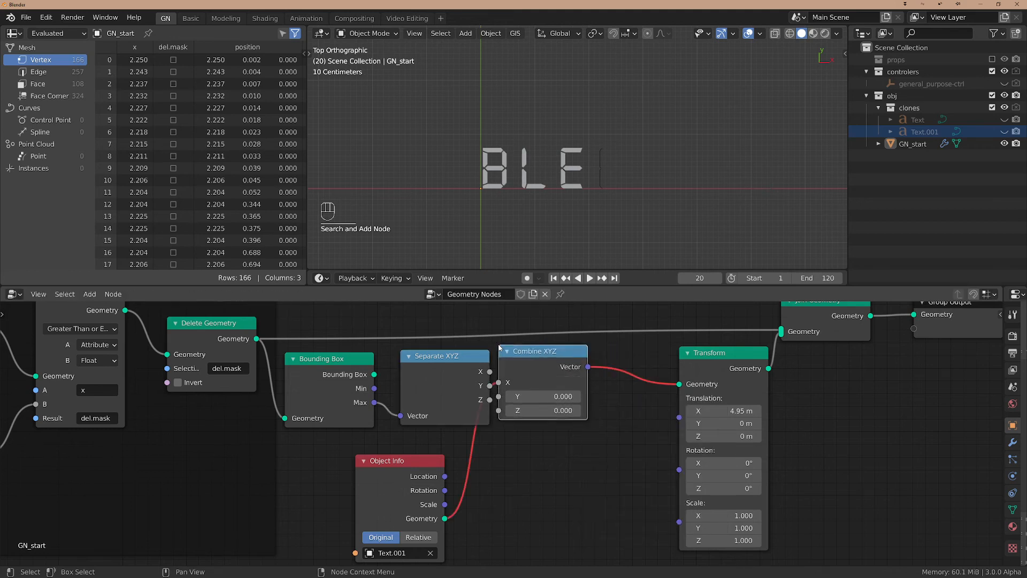
Free Combine XYZ from the Object Info geometry link and connect its Vector output to Transform's Translation.
key("space")
left_click_drag(549, 370, 592, 472)
key("space")
left_click_drag(663, 476, 679, 417)
left_click_drag(618, 470, 600, 374)
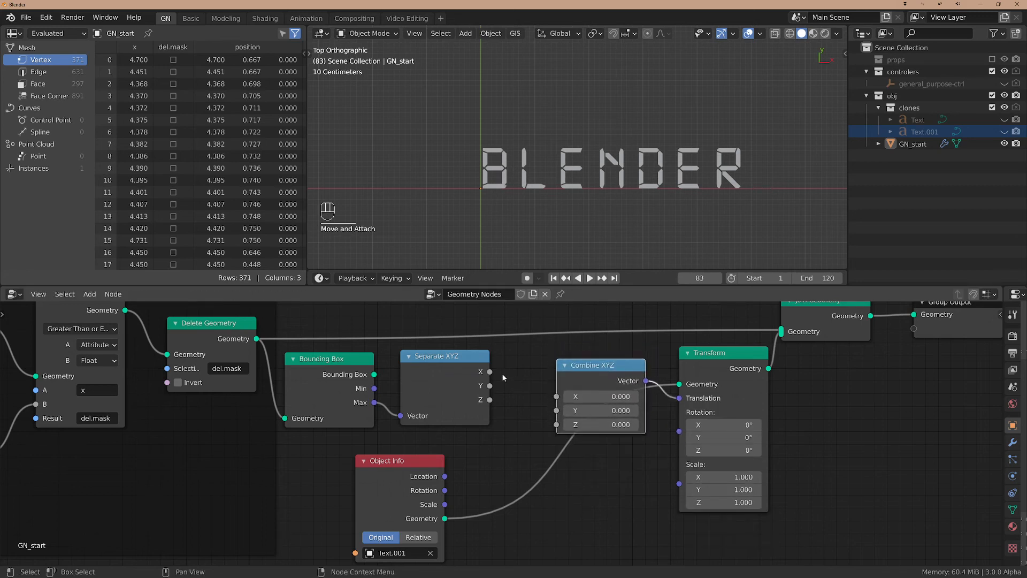
Connect Separate XYZ's X output to Combine XYZ's X input and play the animation to check the cursor's movement.
left_click_drag(493, 373, 564, 402)
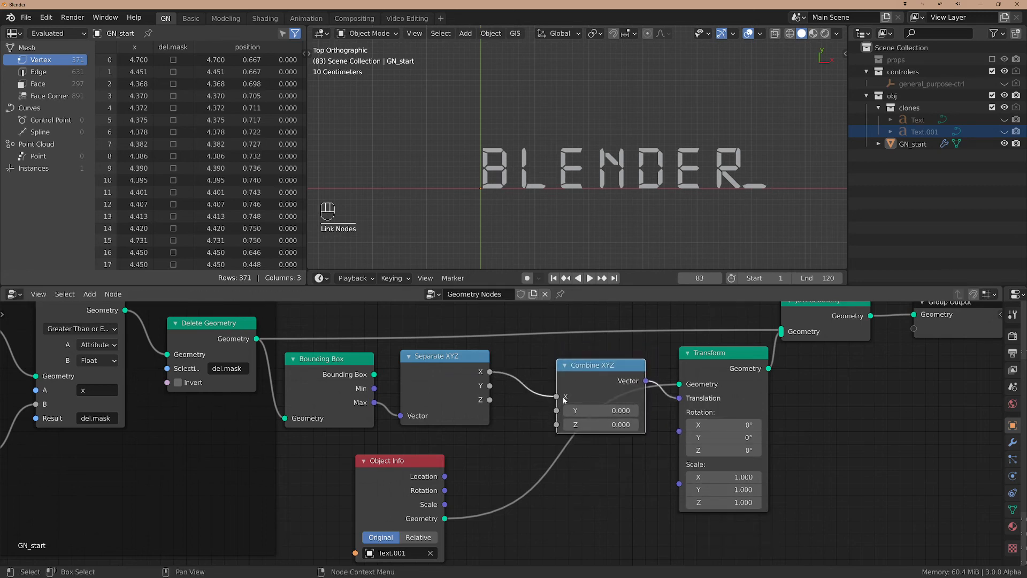
key("space")
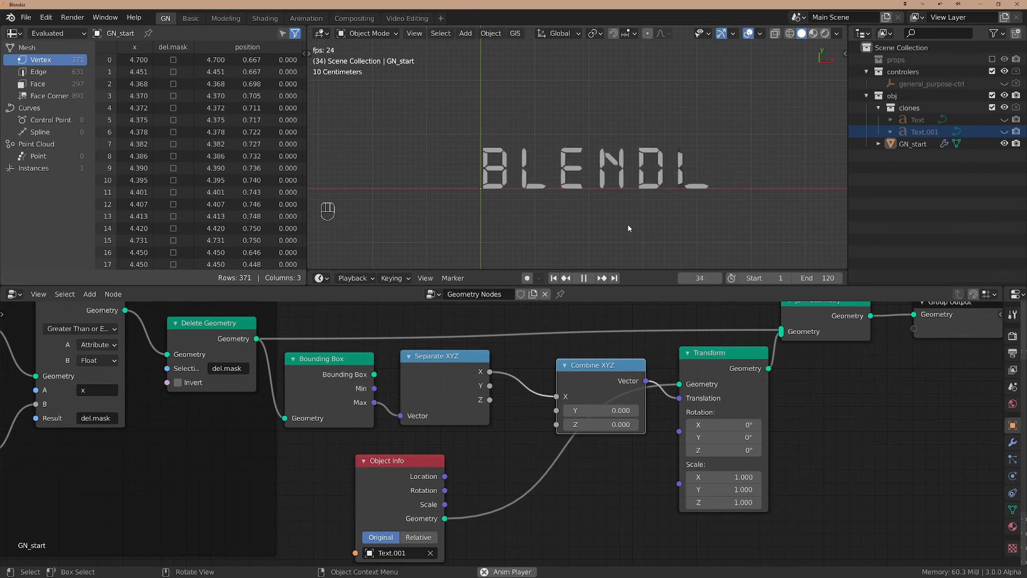
key("space")
Insert a Math node set to Add on the X link between Separate XYZ and Combine XYZ.
left_click_drag(616, 360, 626, 350)
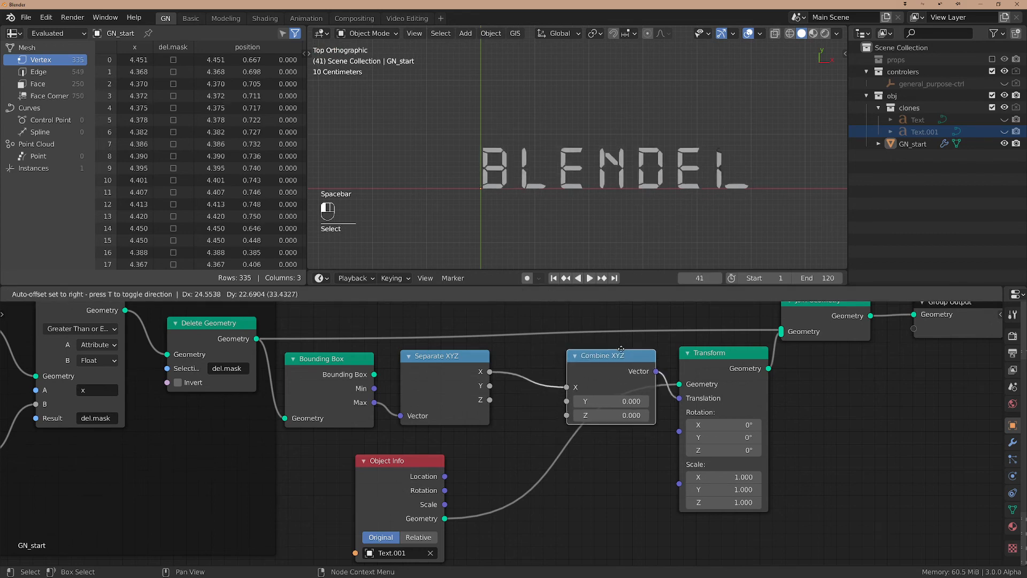
key("ctrl+a")
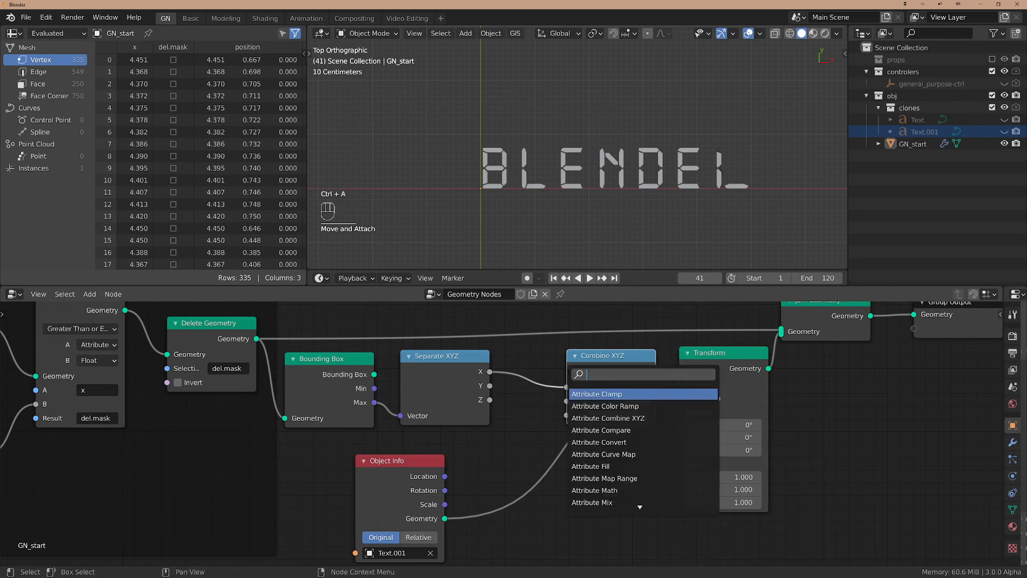
type("mat")
key("Return")
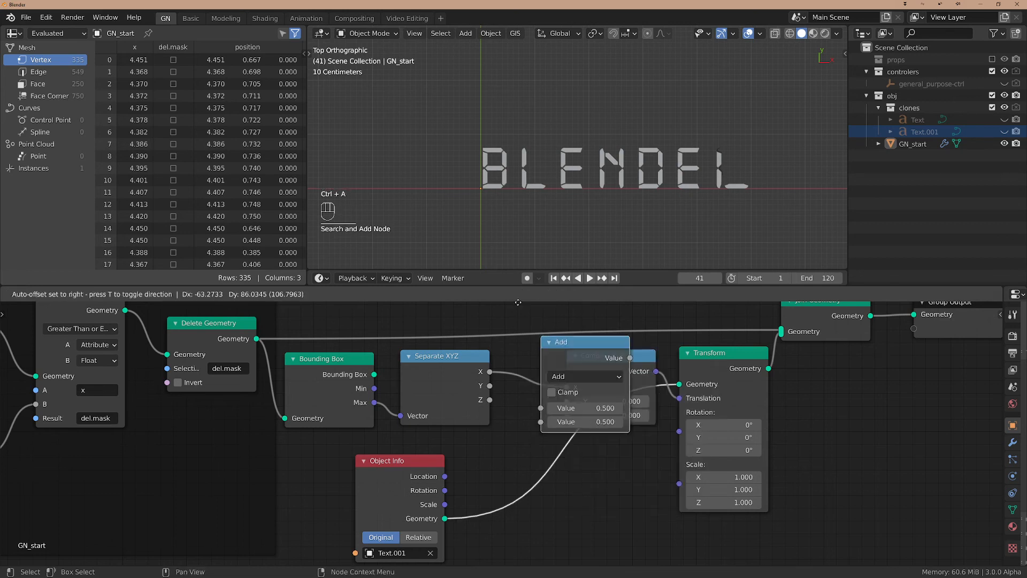
left_click(539, 347)
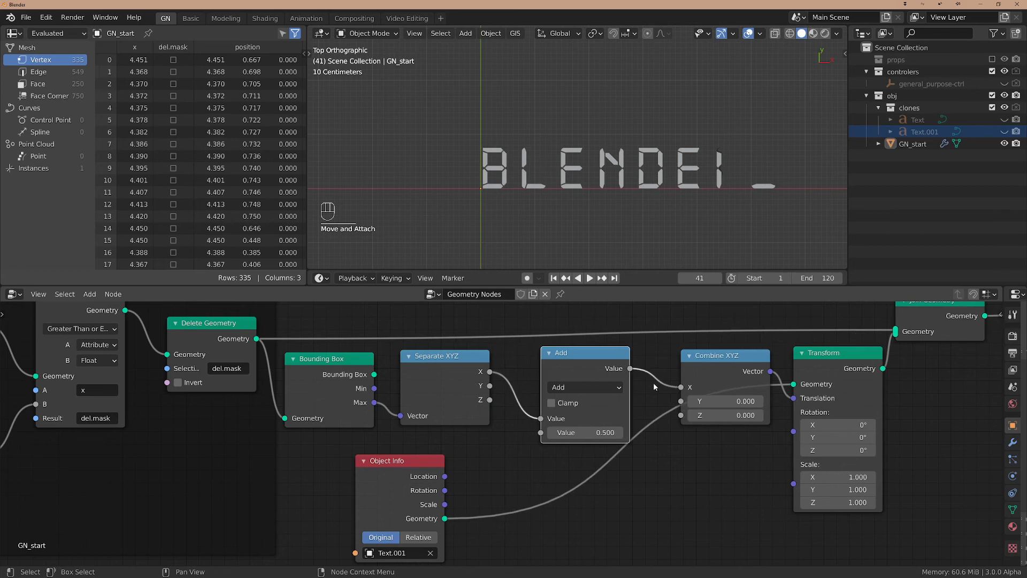
Set the Add node's second value to 0.110 to offset the cursor from the last letter.
left_click_drag(585, 432, 495, 432, "shift")
scroll(556, 328, "down", 1)
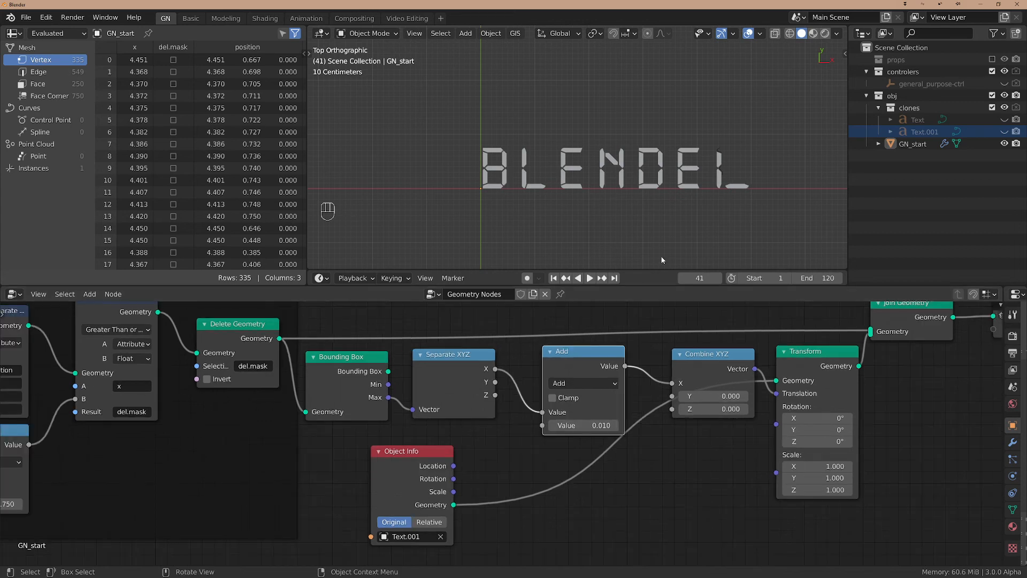
left_click_drag(571, 432, 588, 433, "shift")
scroll(728, 185, "up", 1)
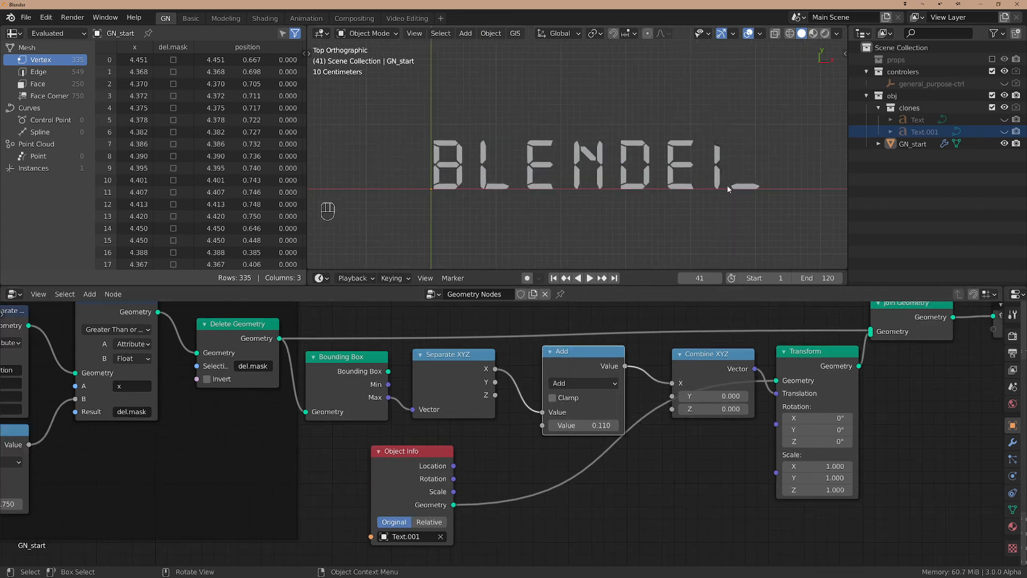
scroll(622, 447, "down", 1)
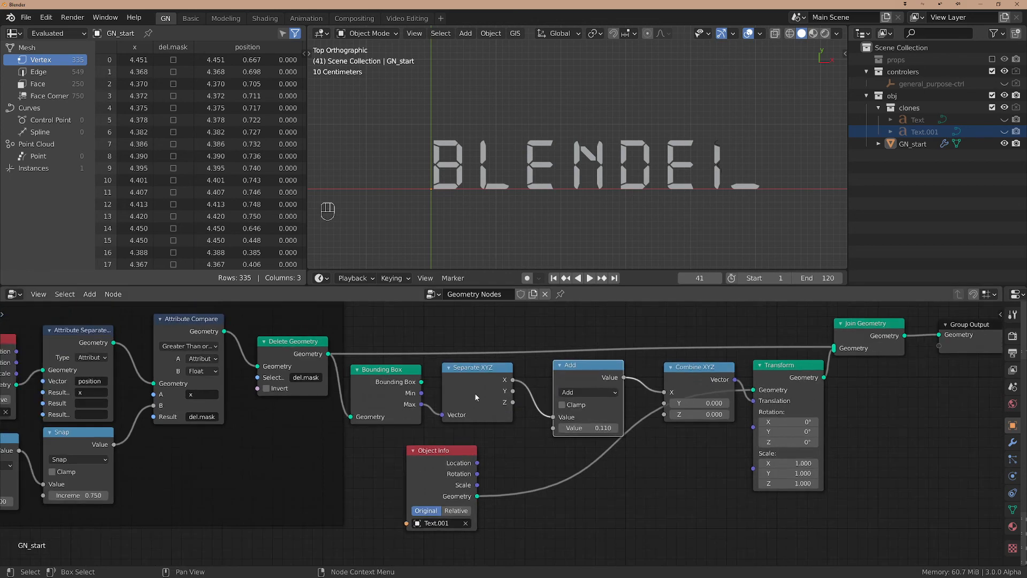
Group the cursor nodes from Bounding Box to Join Geometry in a frame clear of the neighbouring nodes, and play the animation.
scroll(457, 346, "down", 1)
left_click_drag(377, 310, 802, 534, "ctrl")
key("ctrl+j")
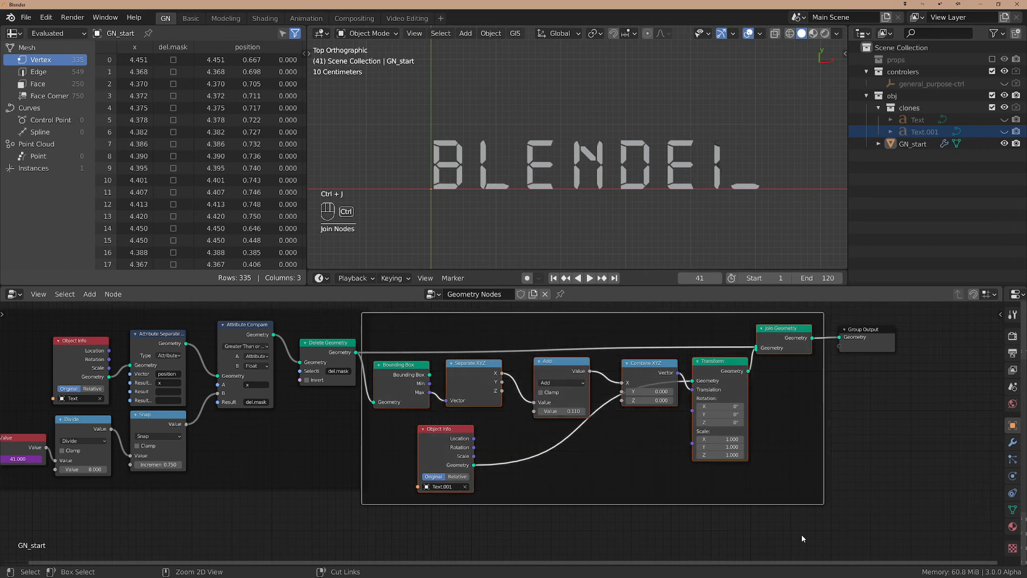
left_click_drag(473, 318, 494, 339)
left_click_drag(888, 358, 927, 359)
key("space")
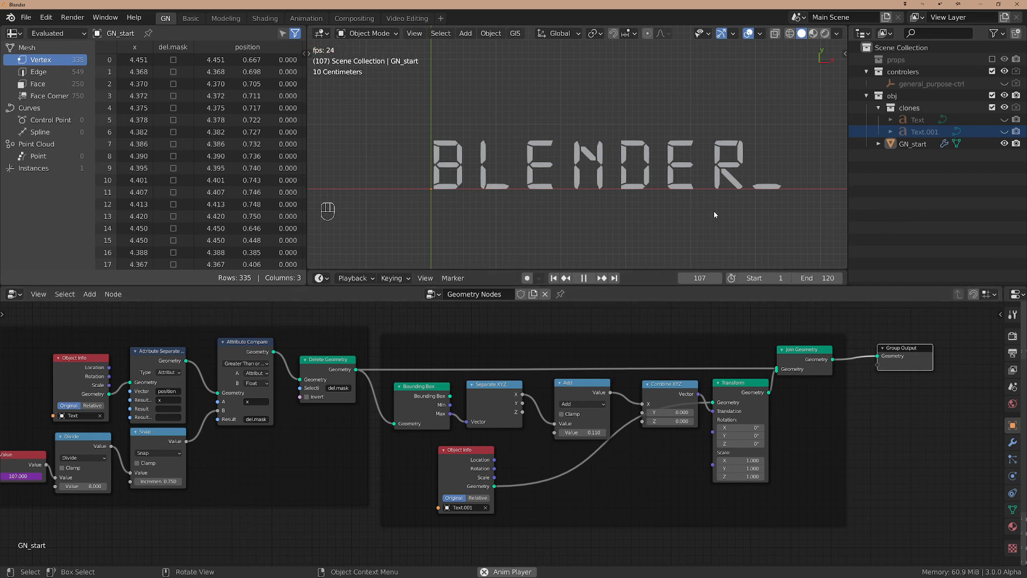
Switch the viewport to rendered shading and play the animation to check the glowing letters and cursor.
key("space")
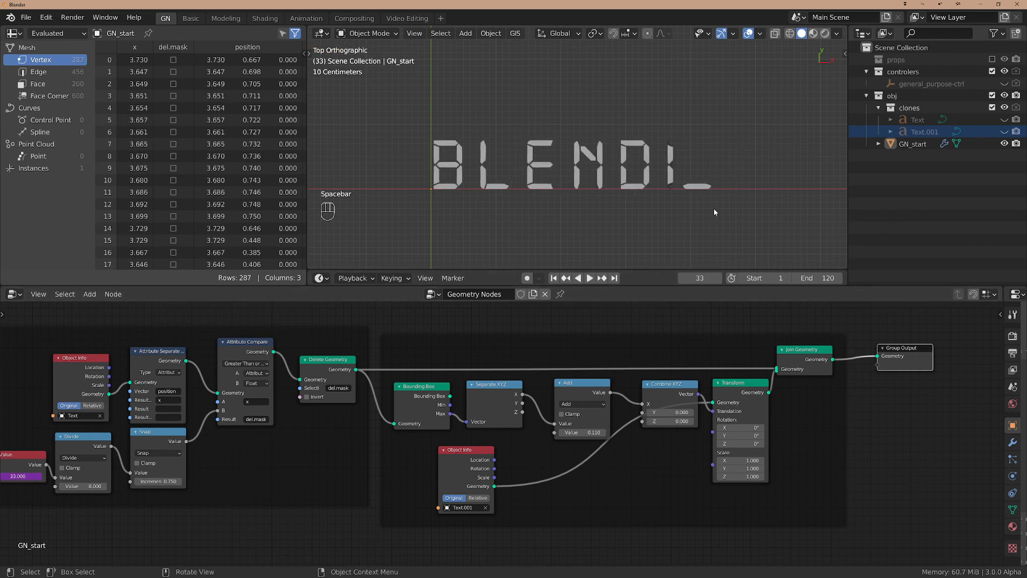
key("z")
left_click(711, 133)
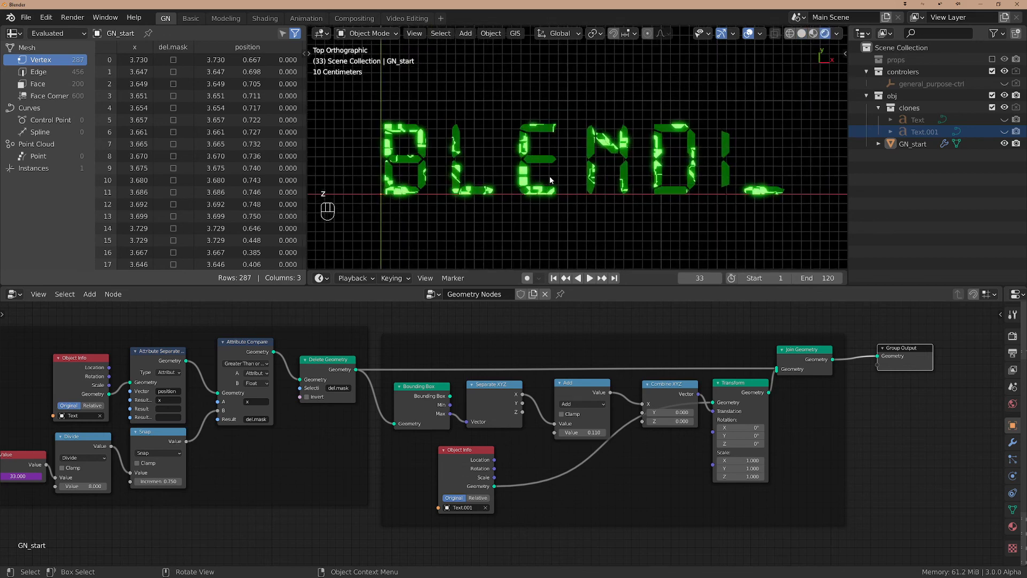
key("space")
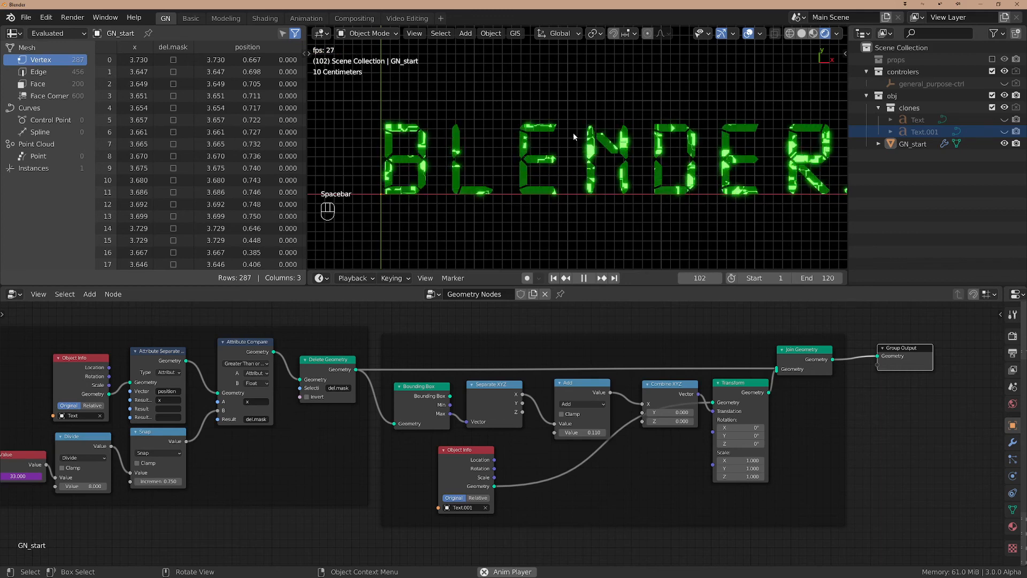
scroll(573, 133, "down", 2)
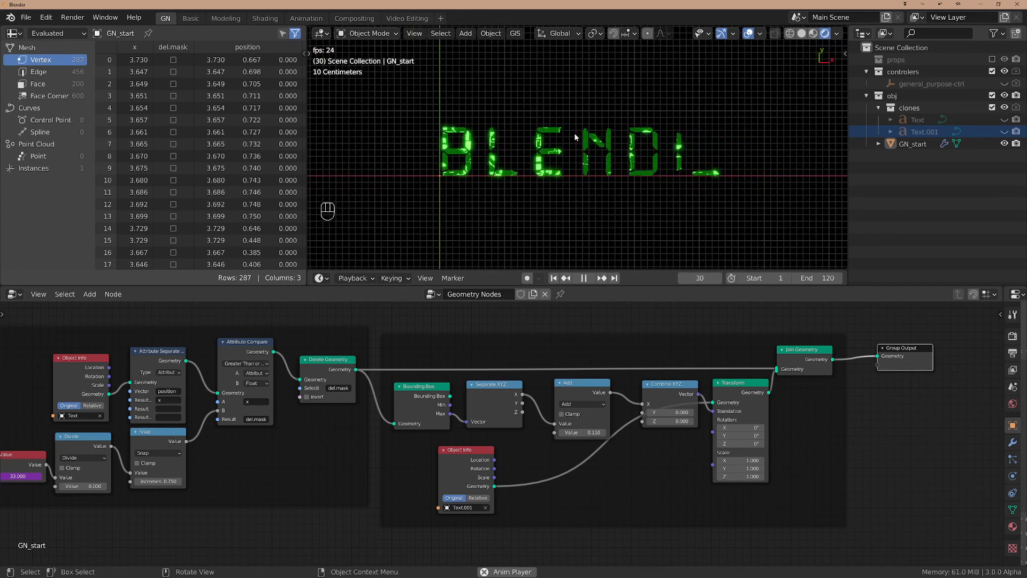
key("space")
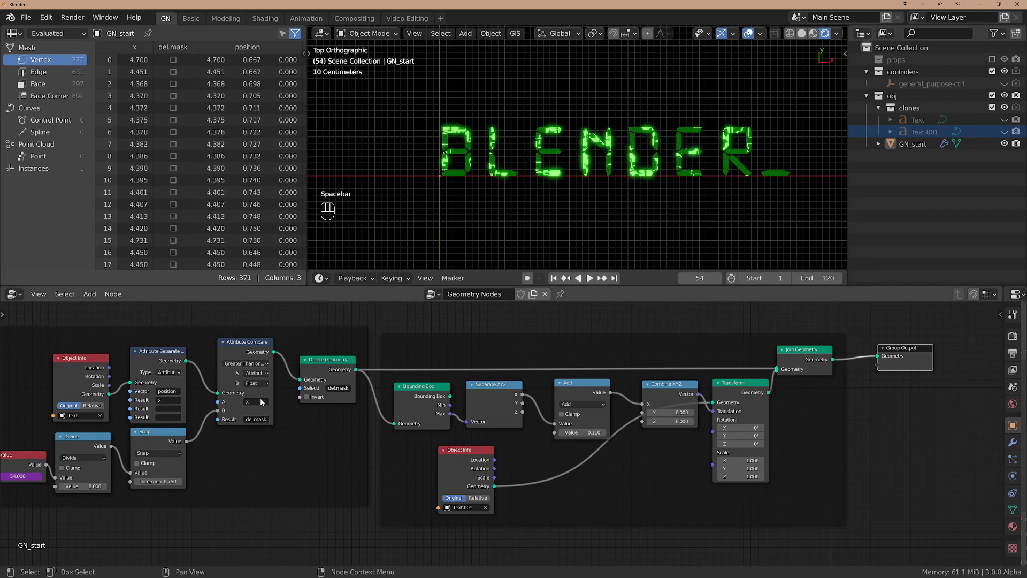
Inspect the Snap node's increment and scrub the timeline to frame 22 to check the cursor against the revealed letters.
scroll(239, 437, "up", 1)
scroll(239, 437, "up", 2)
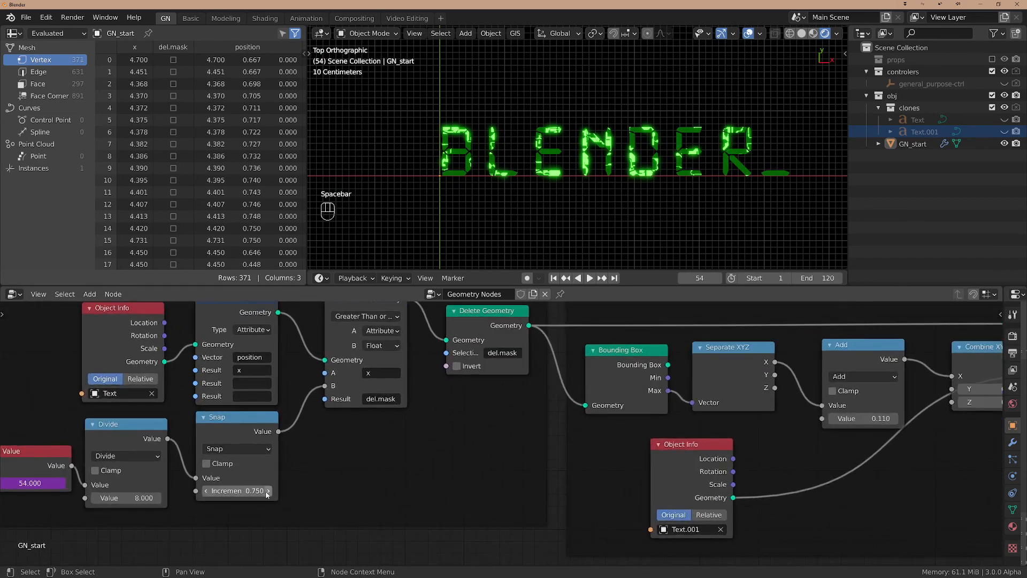
scroll(243, 422, "up", 1)
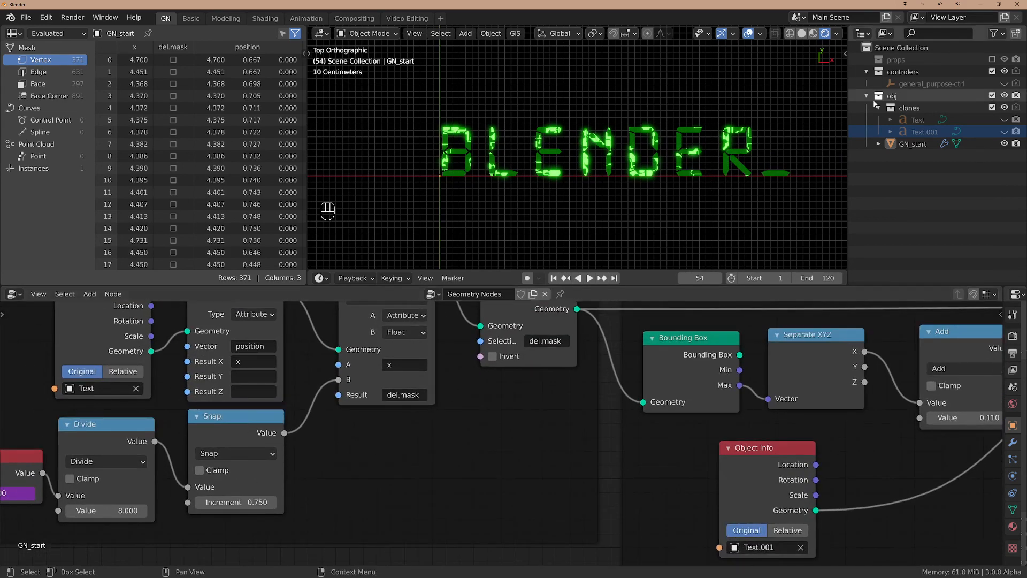
scroll(561, 168, "up", 4)
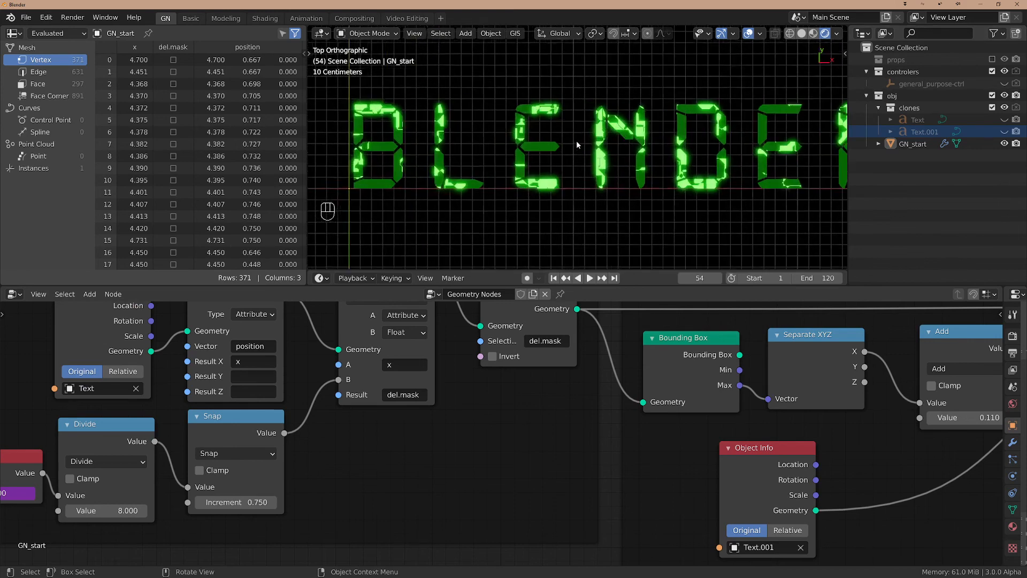
left_click_drag(707, 279, 678, 279)
scroll(734, 98, "down", 2)
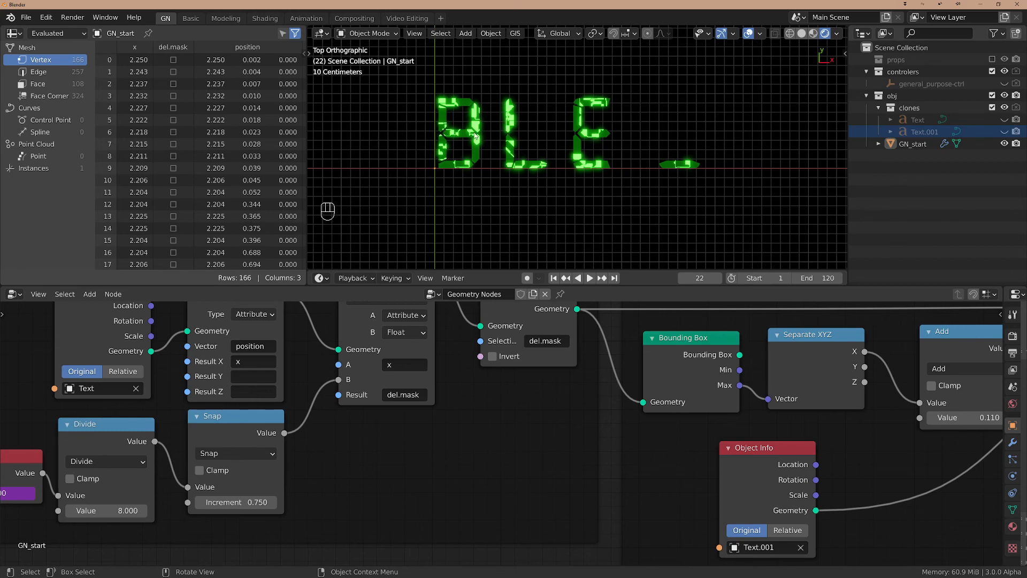
scroll(475, 137, "up", 1)
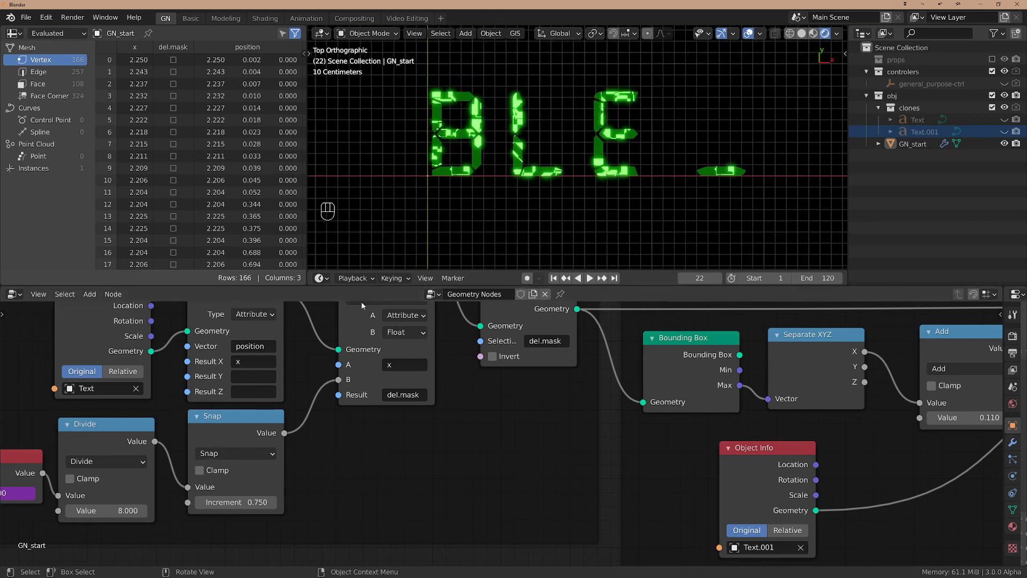
Unhide the Text object, hide GN_start, and select Text for editing.
left_click(1005, 120)
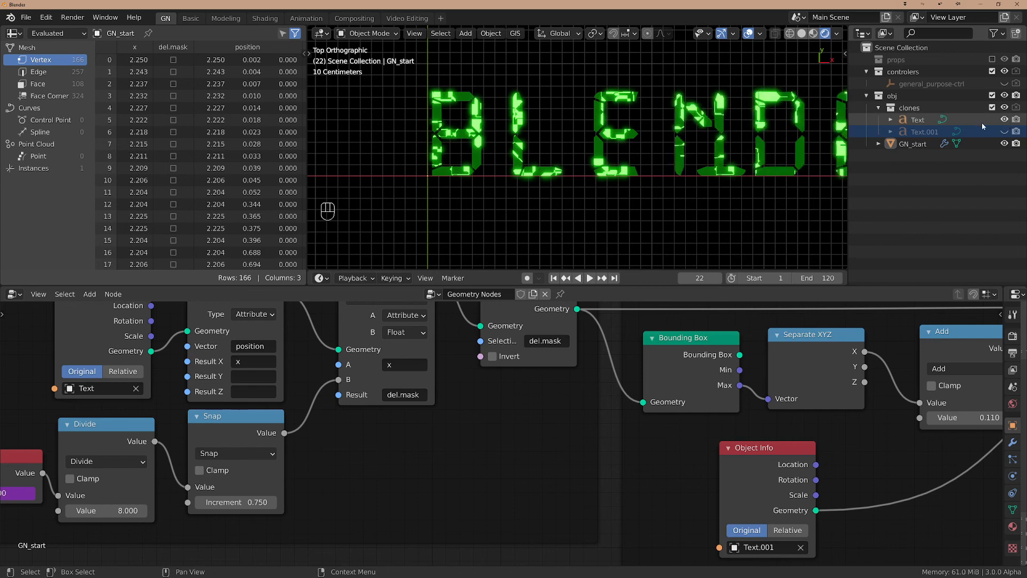
left_click(1005, 143)
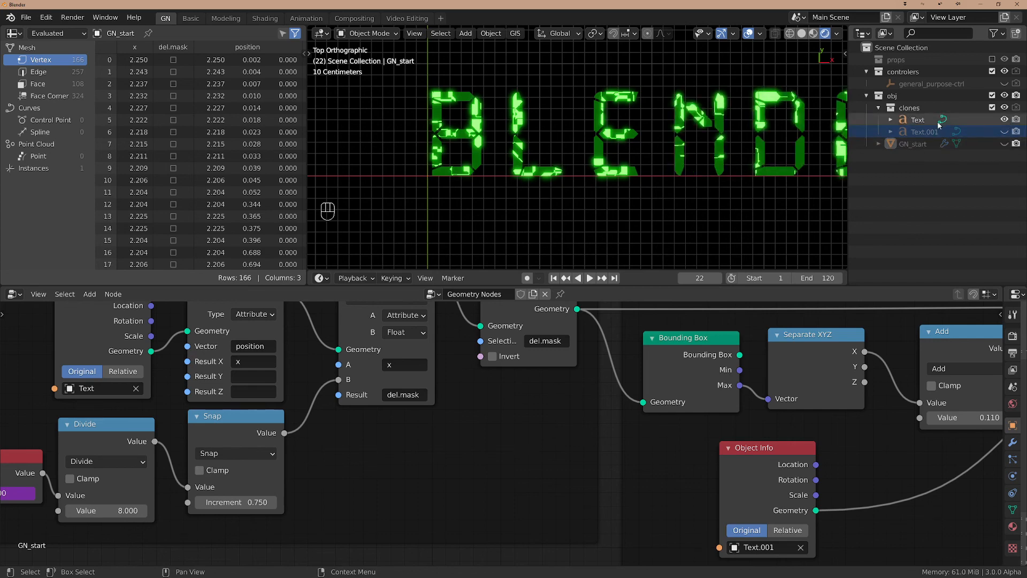
left_click(929, 131)
left_click(928, 119)
key("KP_Decimal")
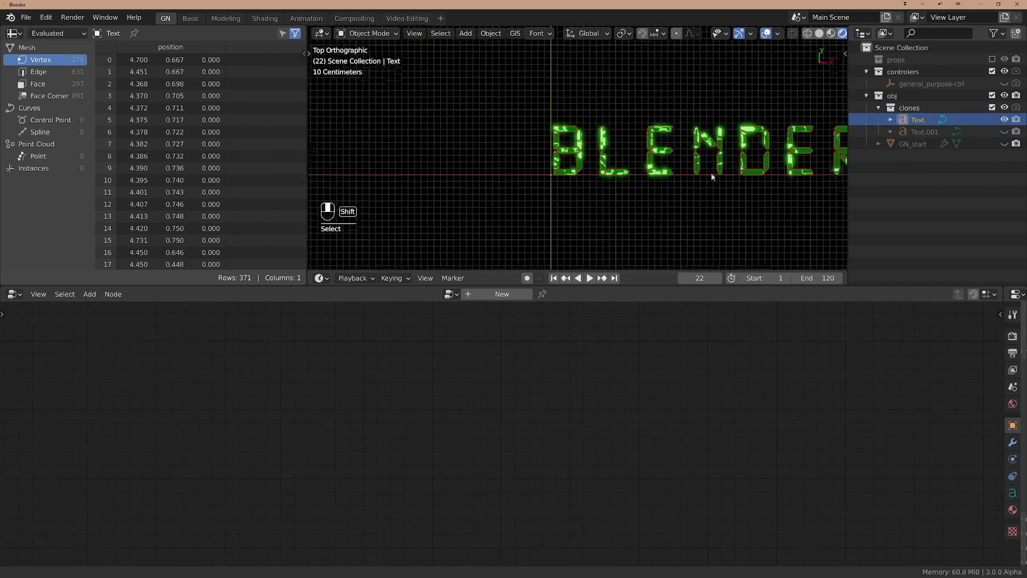
Replace the Text object's wording with "ILIKE BLENDER".
key("Tab")
key("BackSpace")
key("BackSpace")
key("BackSpace")
key("BackSpace")
key("BackSpace")
key("BackSpace")
key("BackSpace")
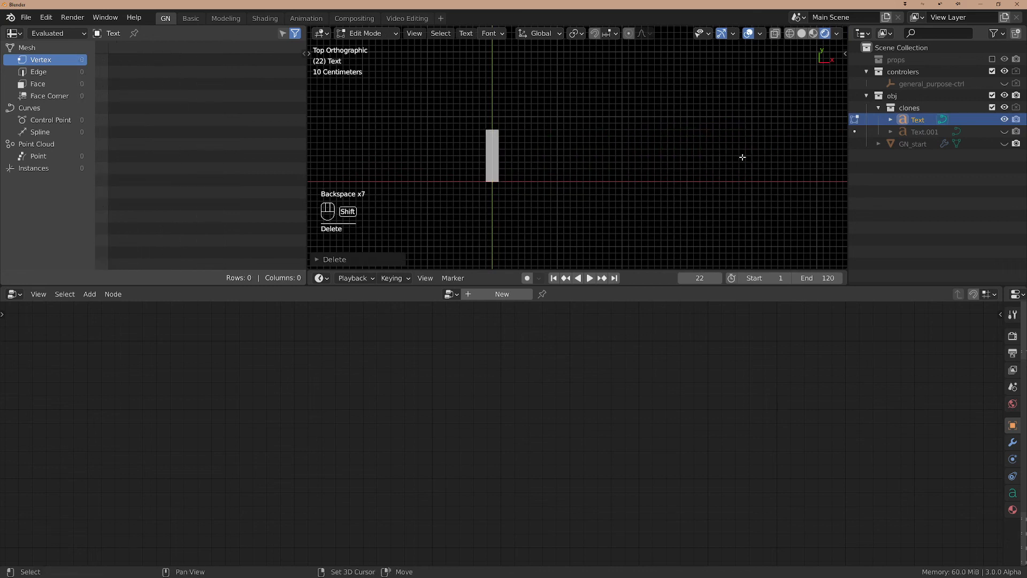
type("I")
key("BackSpace")
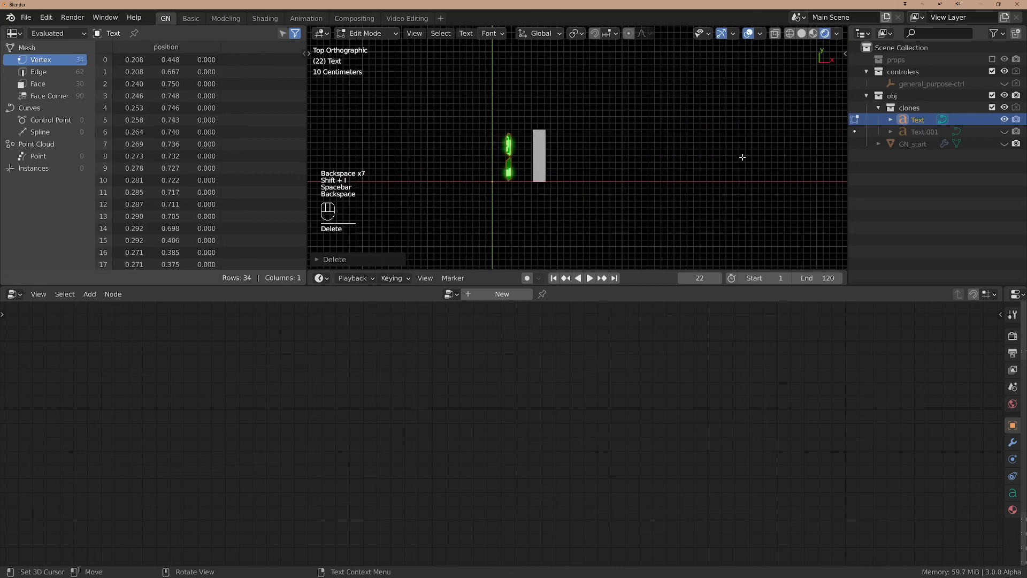
type("like ")
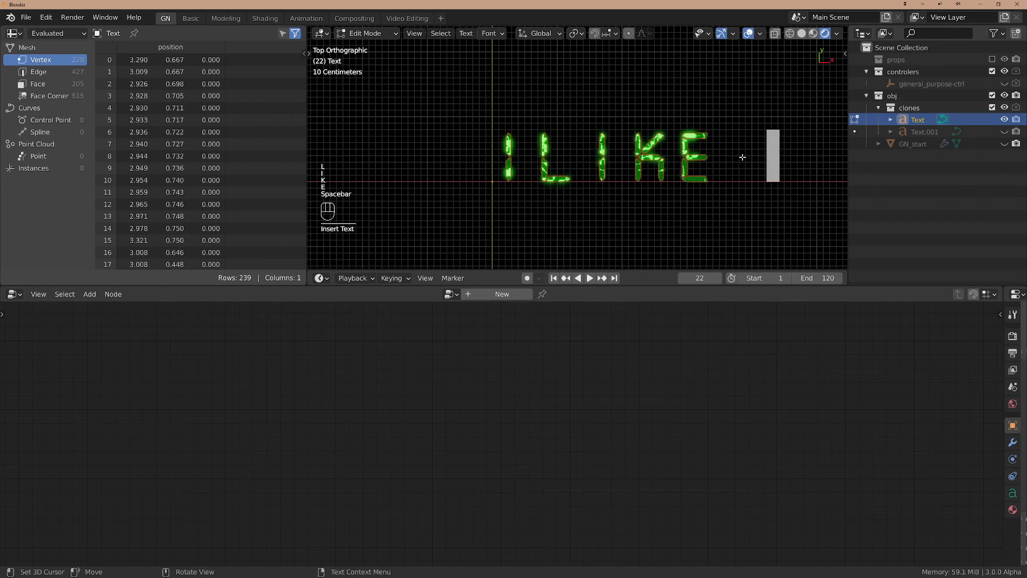
type("blender")
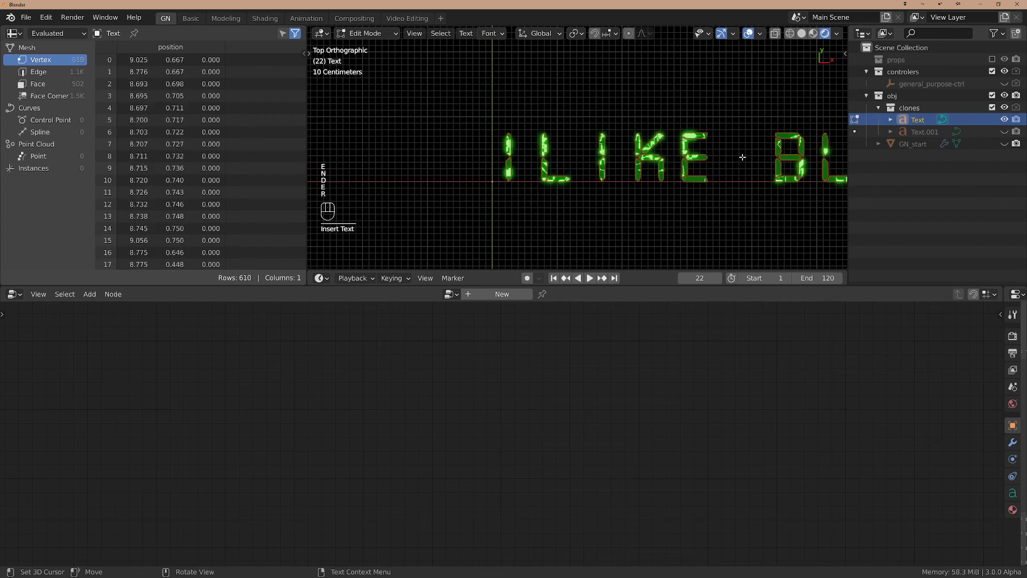
key("Tab")
Hide the Text object, show GN_start again, and play the typing animation with the new wording.
scroll(740, 171, "down", 2)
middle_click_drag(768, 172, 602, 169, "shift")
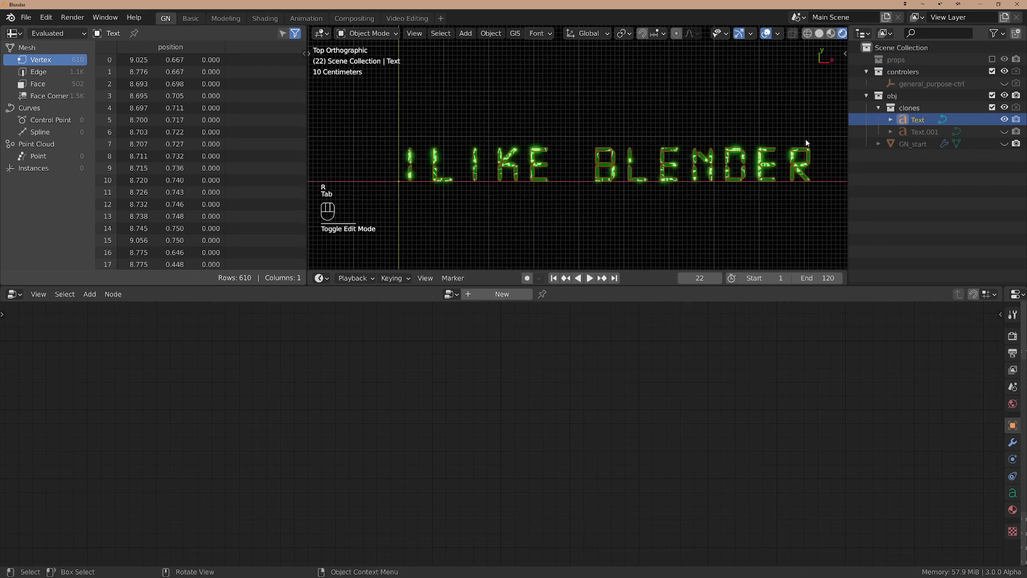
left_click(1004, 119)
left_click(1004, 143)
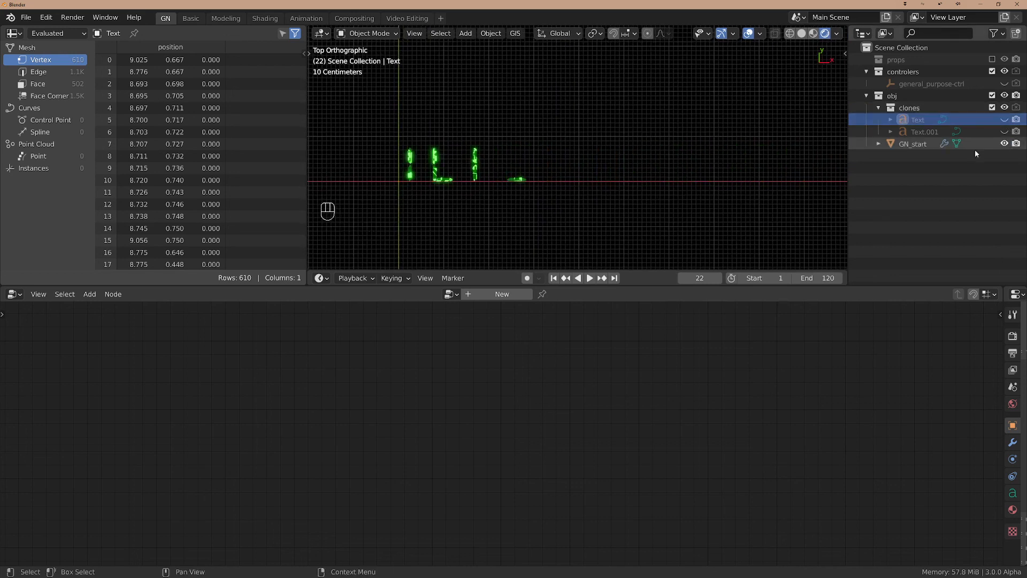
scroll(465, 188, "up", 2)
key("space")
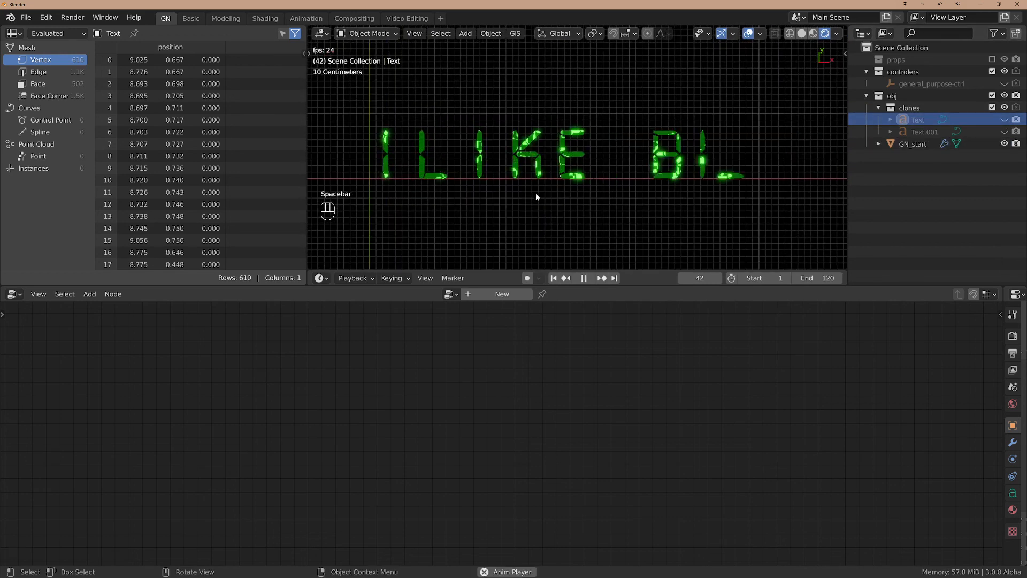
key("space")
Hide the viewport overlays in the top view and scrub the timeline to frame 51 to check the clean result.
middle_click_drag(605, 198, 625, 209)
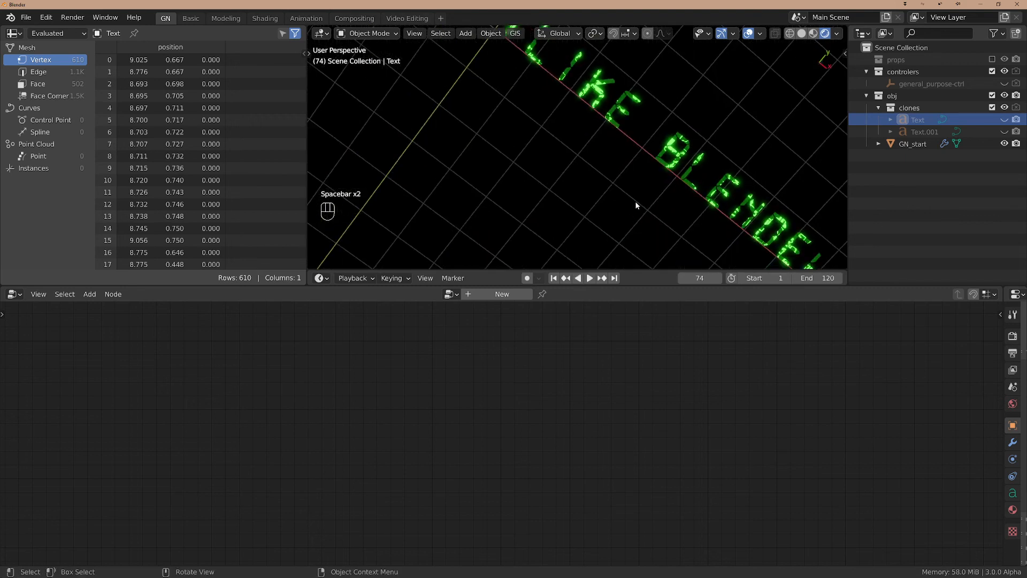
key("grave")
left_click(656, 110)
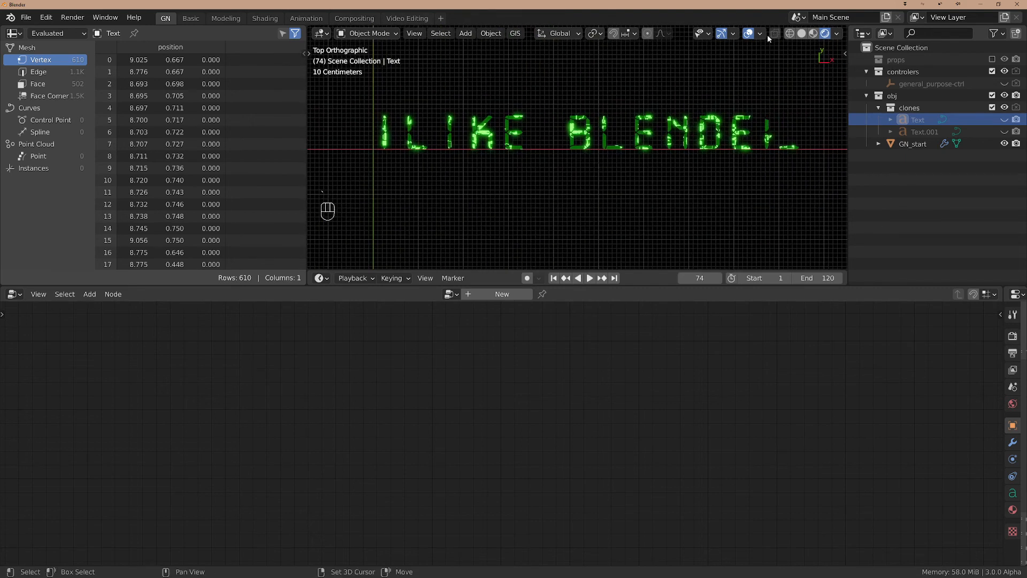
key("shift+alt+z")
scroll(574, 149, "up", 2)
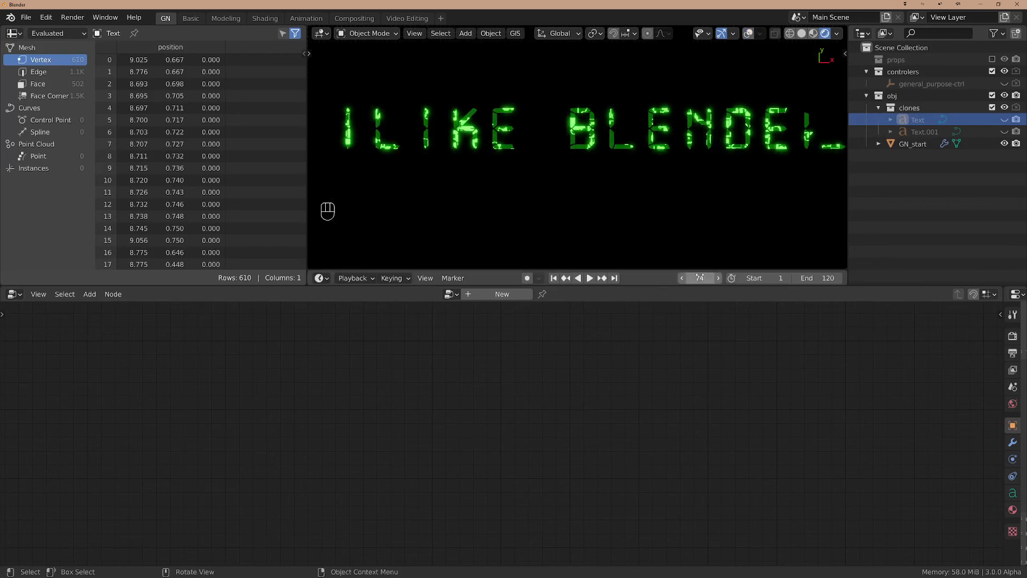
left_click_drag(700, 277, 856, 278)
left_click(719, 279)
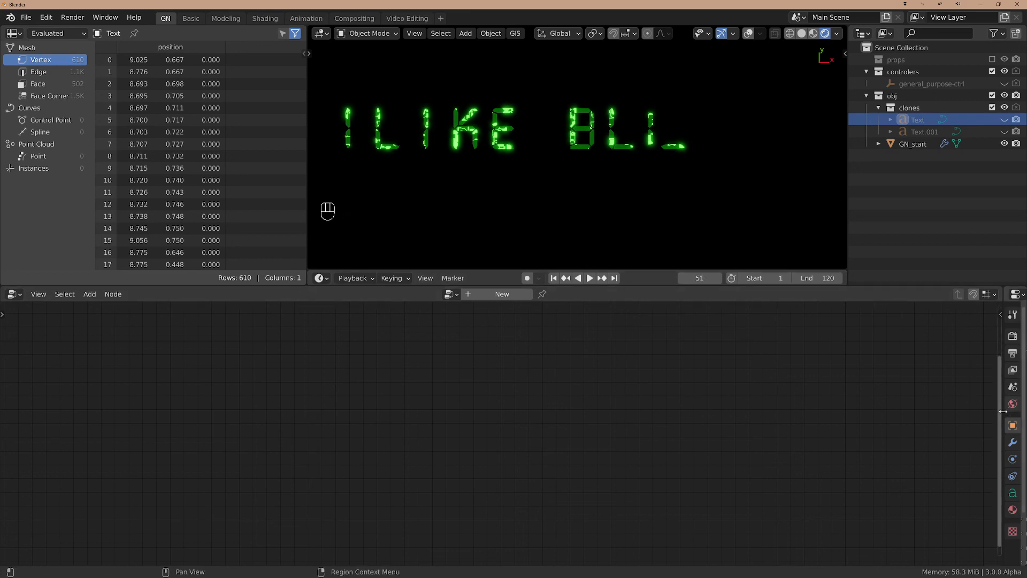
Widen the Properties editor and examine the Text object's paragraph spacing and font selection settings.
left_click_drag(1003, 411, 790, 432)
scroll(836, 474, "down", 3)
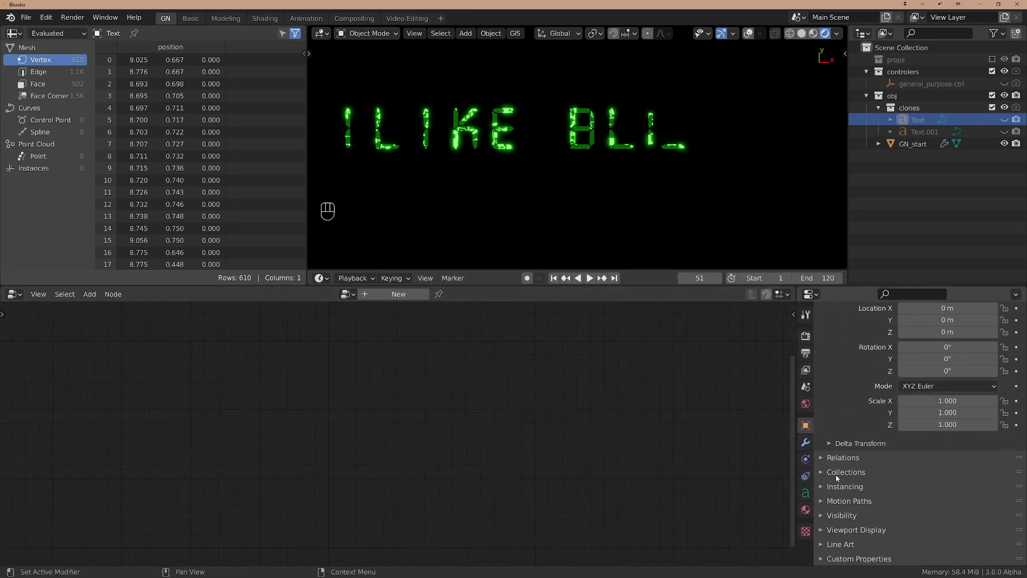
left_click(806, 492)
scroll(864, 455, "down", 5)
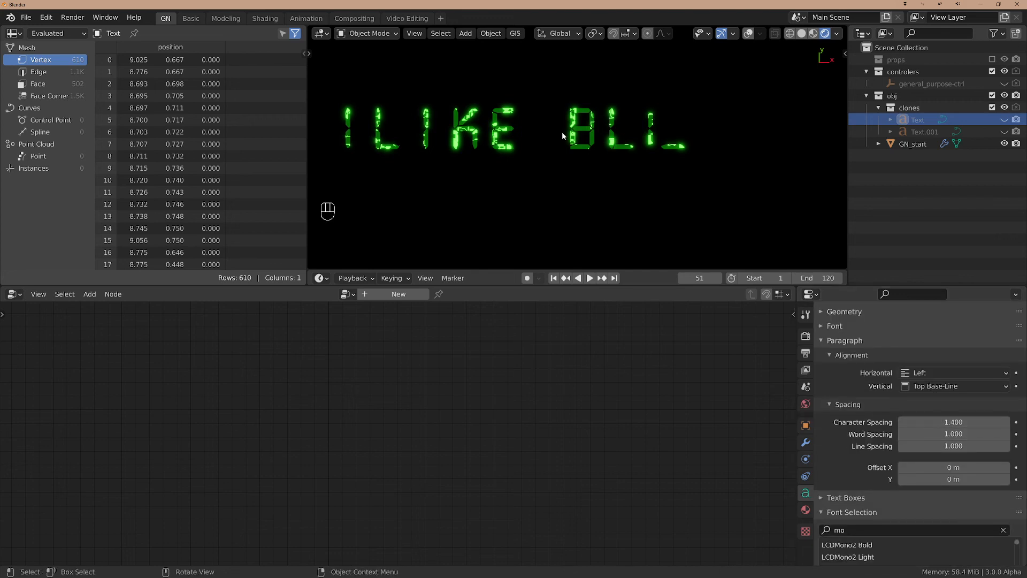
scroll(561, 132, "up", 2)
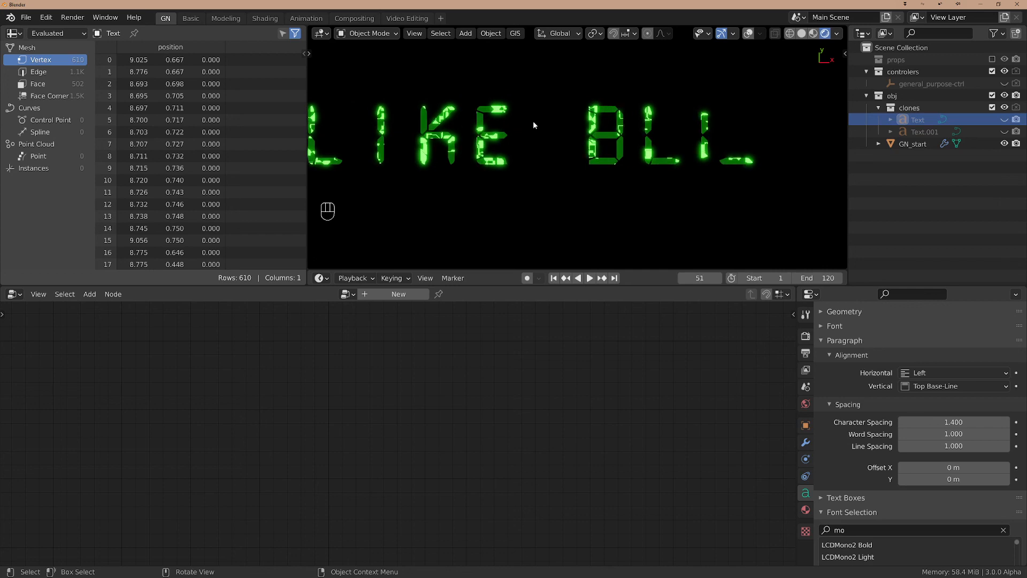
middle_click_drag(533, 121, 580, 143, "shift")
scroll(588, 142, "down", 1)
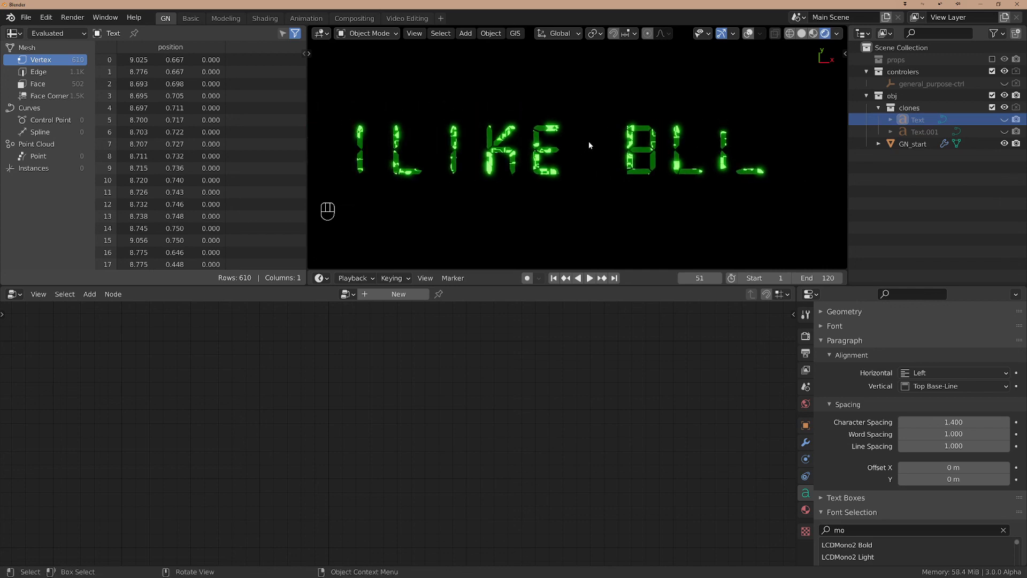